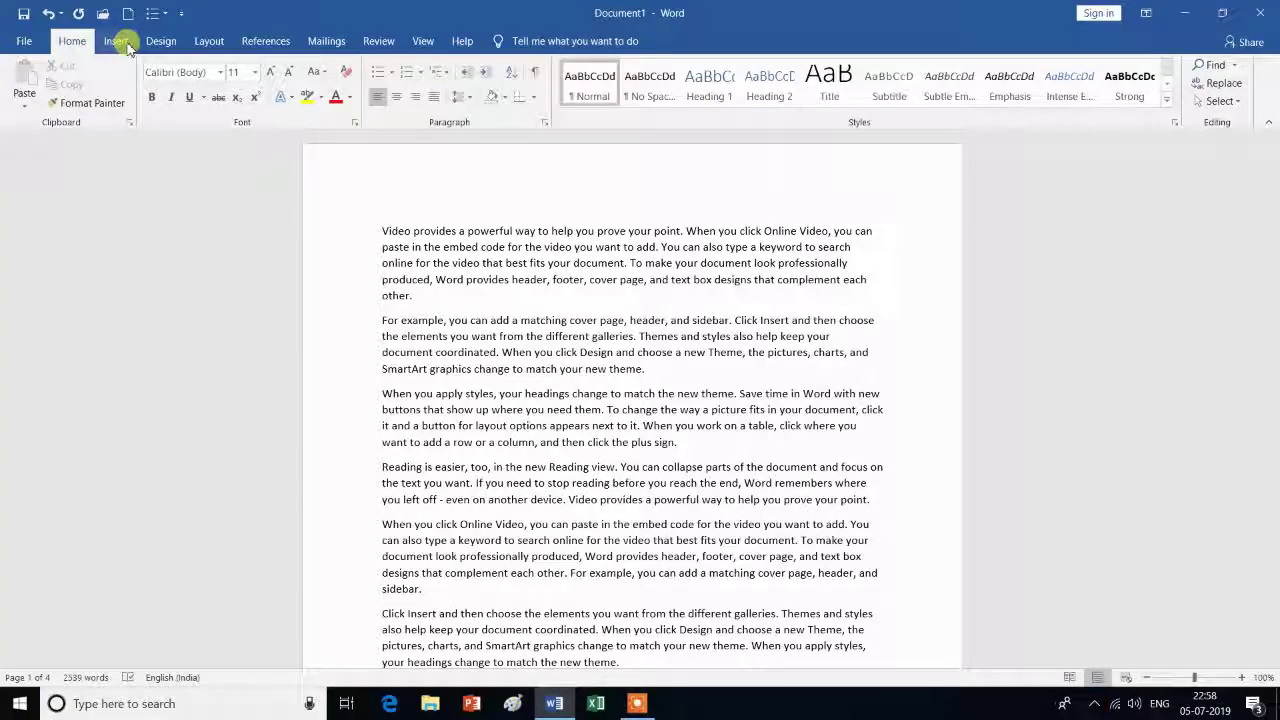
Attach a 'find' comment to the word 'search' and select the 'For example' sentence
{"action": "left_click", "coordinate": [127, 46]}
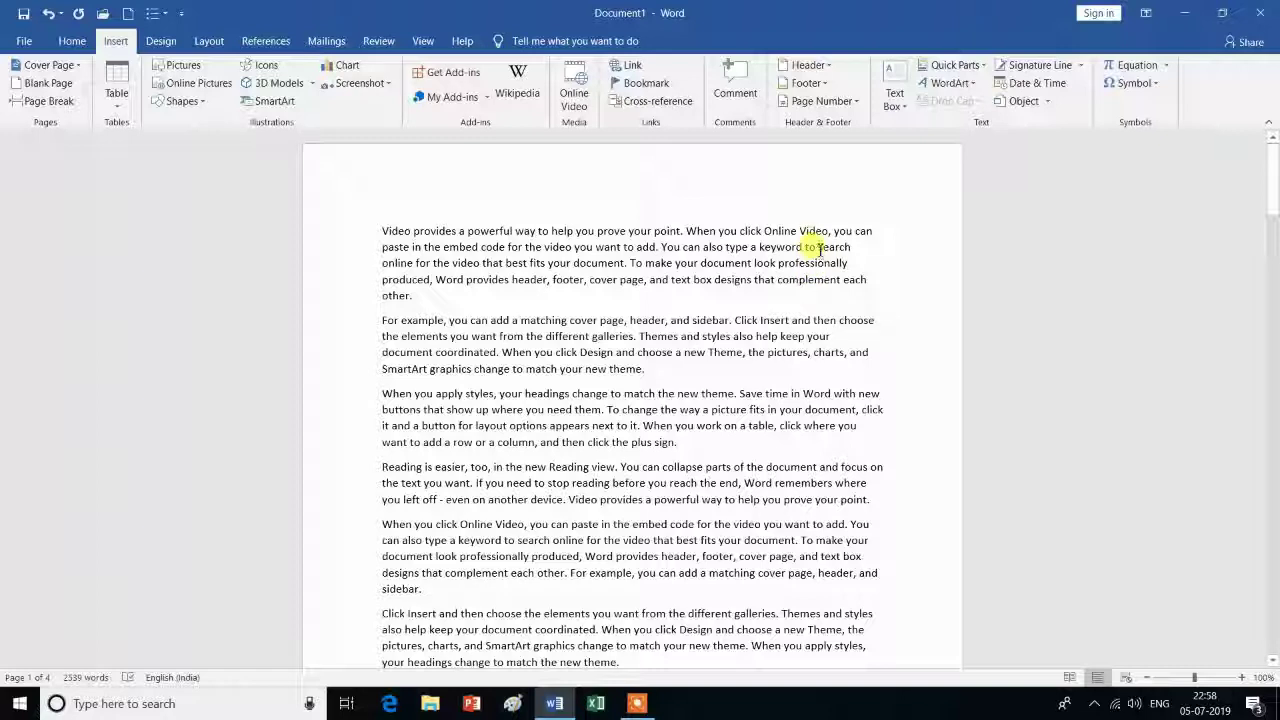
{"action": "left_click_drag", "start_coordinate": [819, 250], "coordinate": [857, 250]}
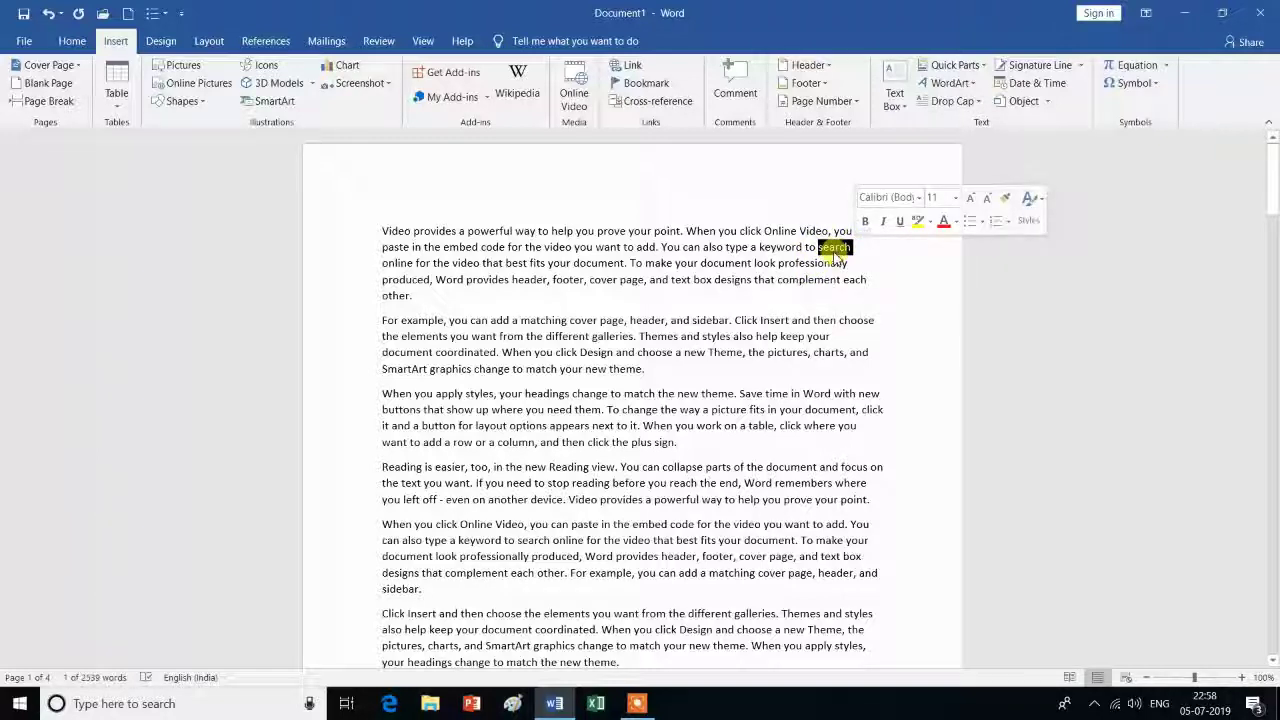
{"action": "left_click", "coordinate": [735, 93]}
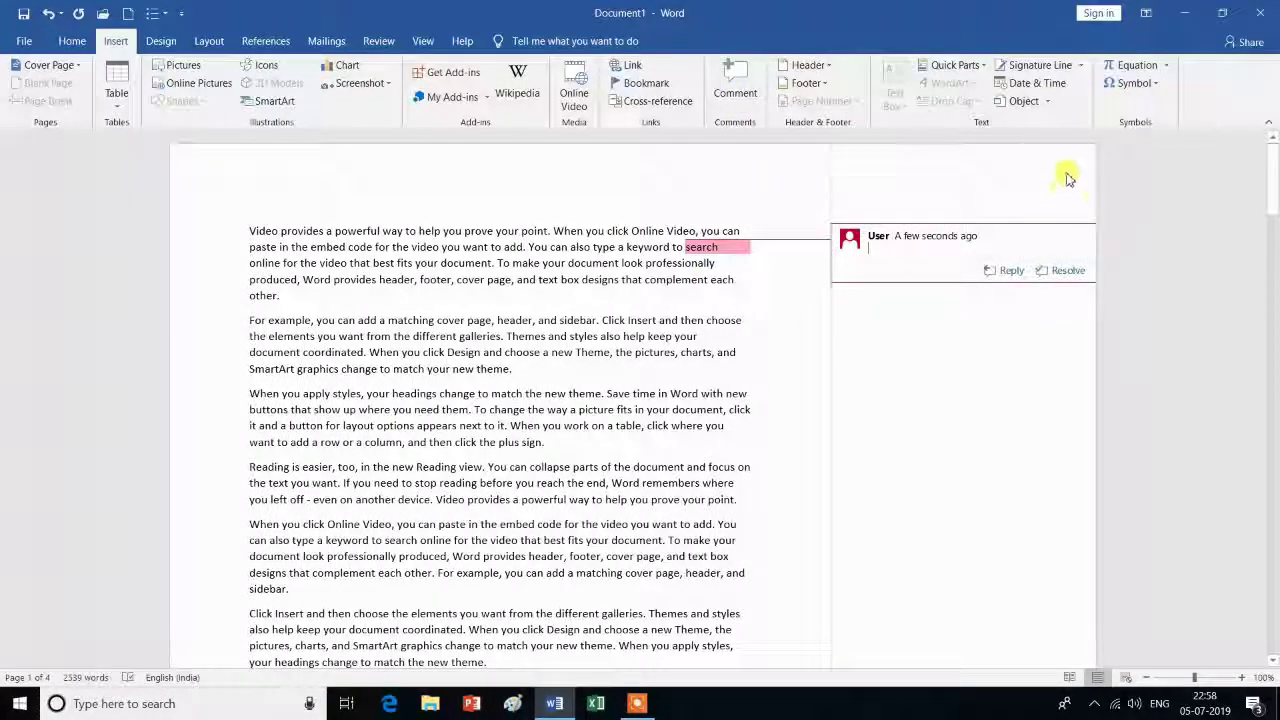
{"action": "type", "text": "f"}
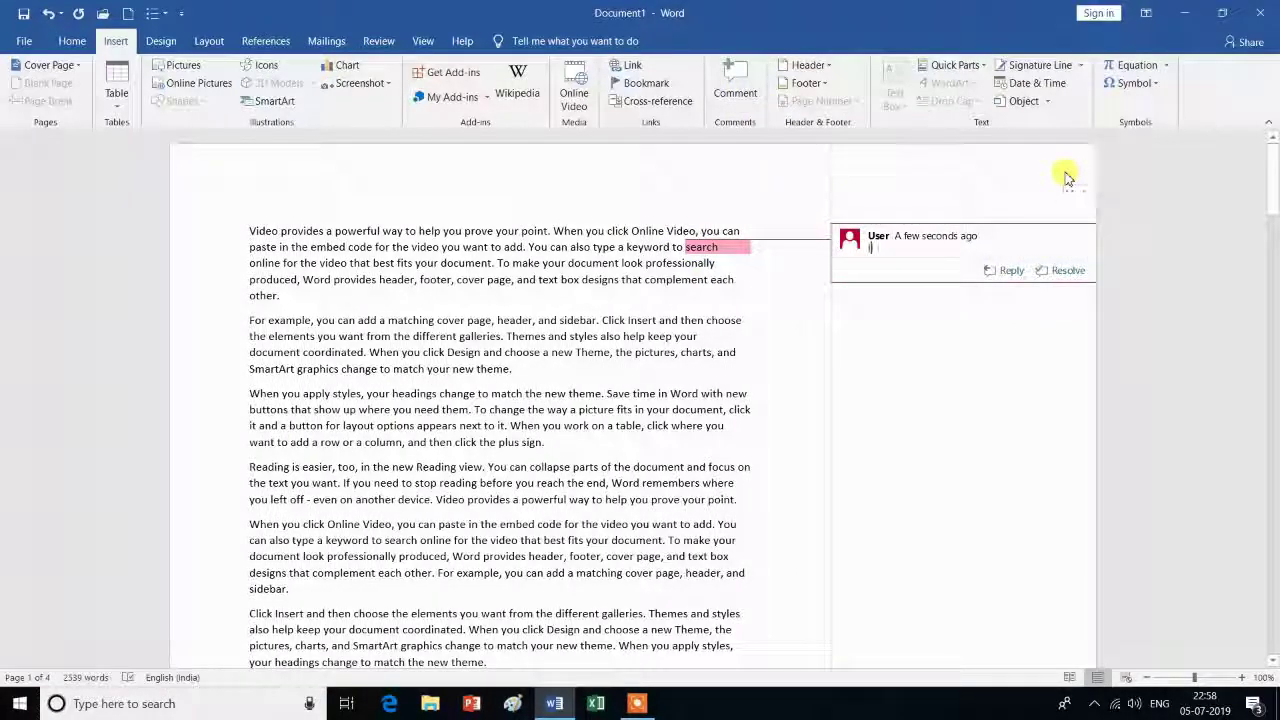
{"action": "type", "text": "ind"}
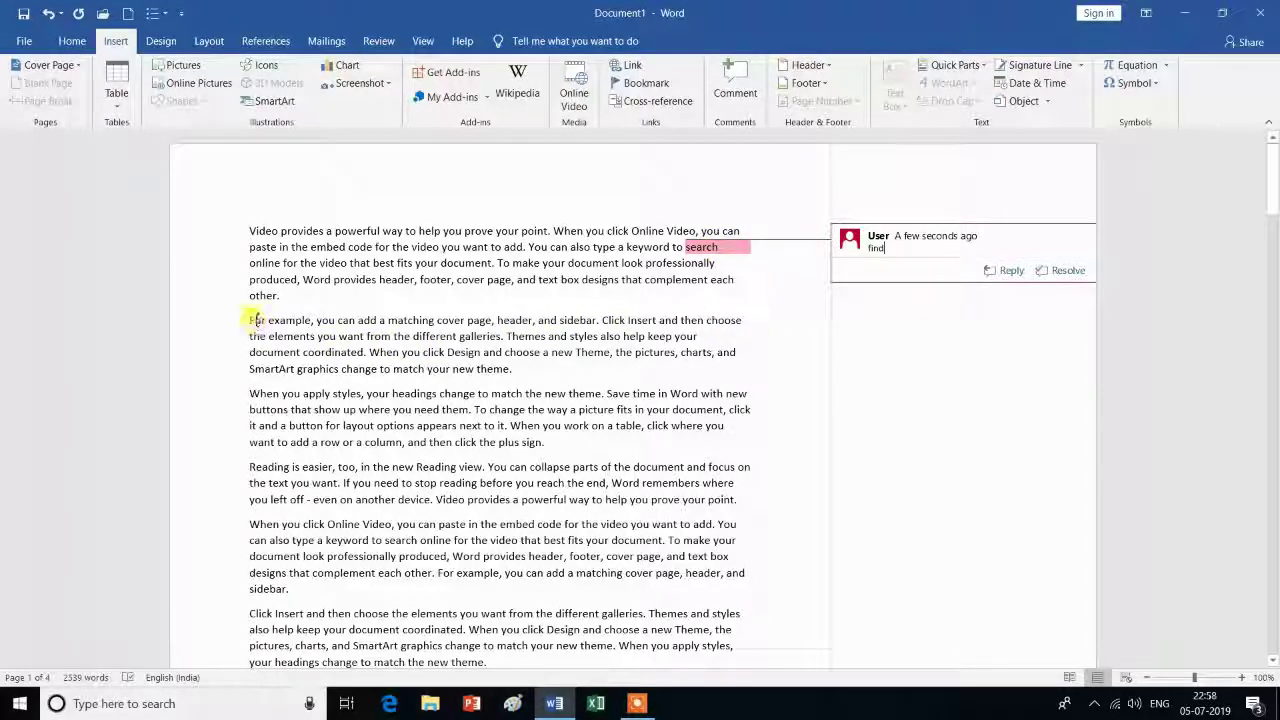
{"action": "left_click_drag", "start_coordinate": [248, 319], "coordinate": [590, 319]}
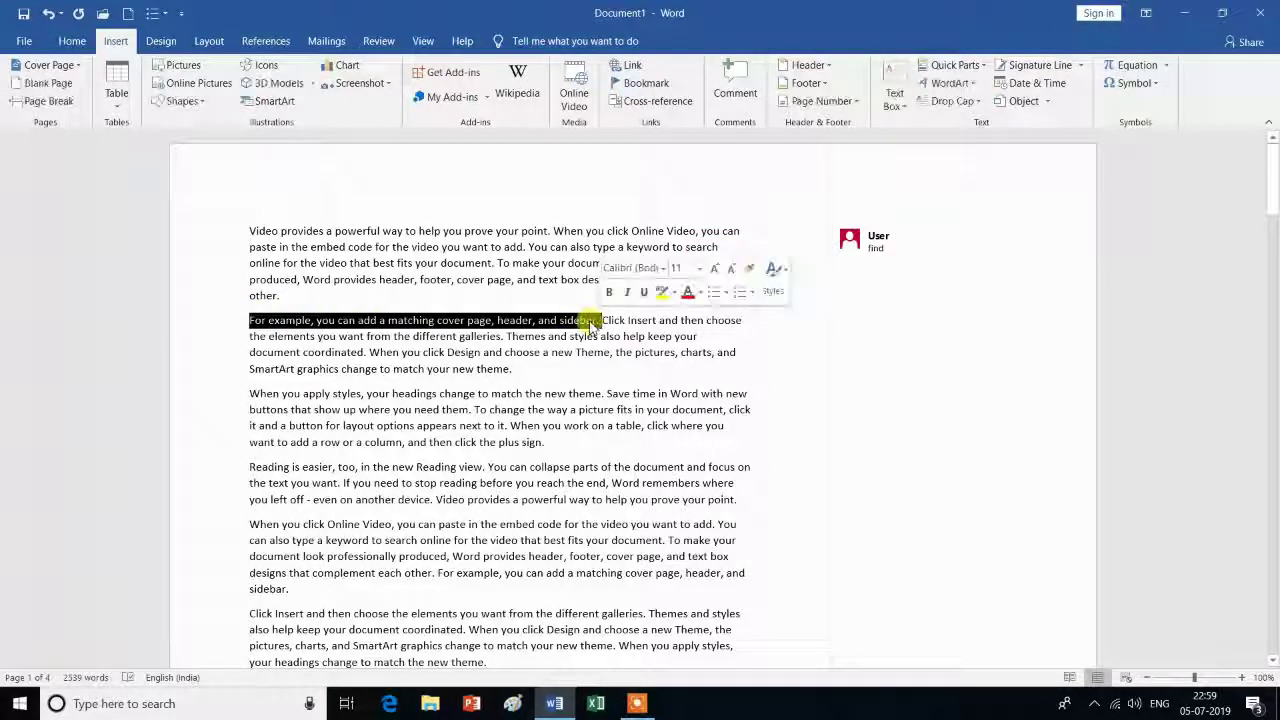
Comment 'important line' on the For example sentence and 'read this paragraph' on the styles paragraph
{"action": "left_click", "coordinate": [735, 87]}
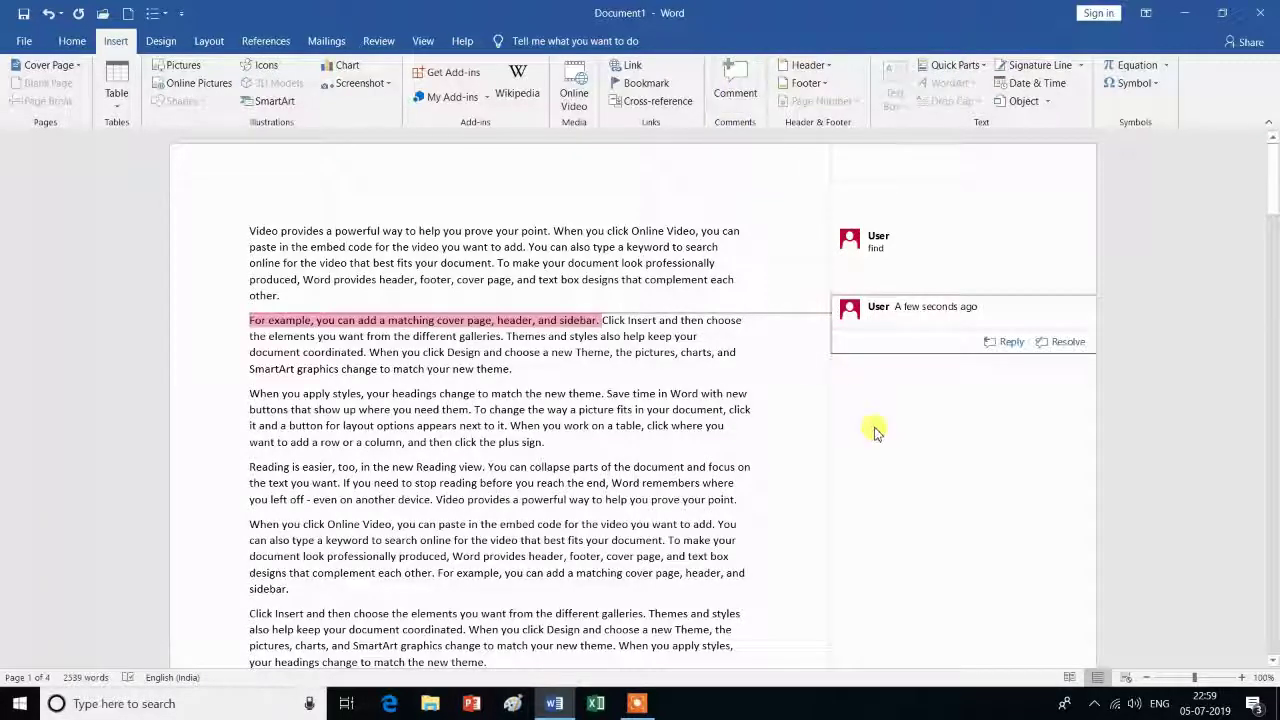
{"action": "type", "text": "im"}
{"action": "type", "text": "portant line"}
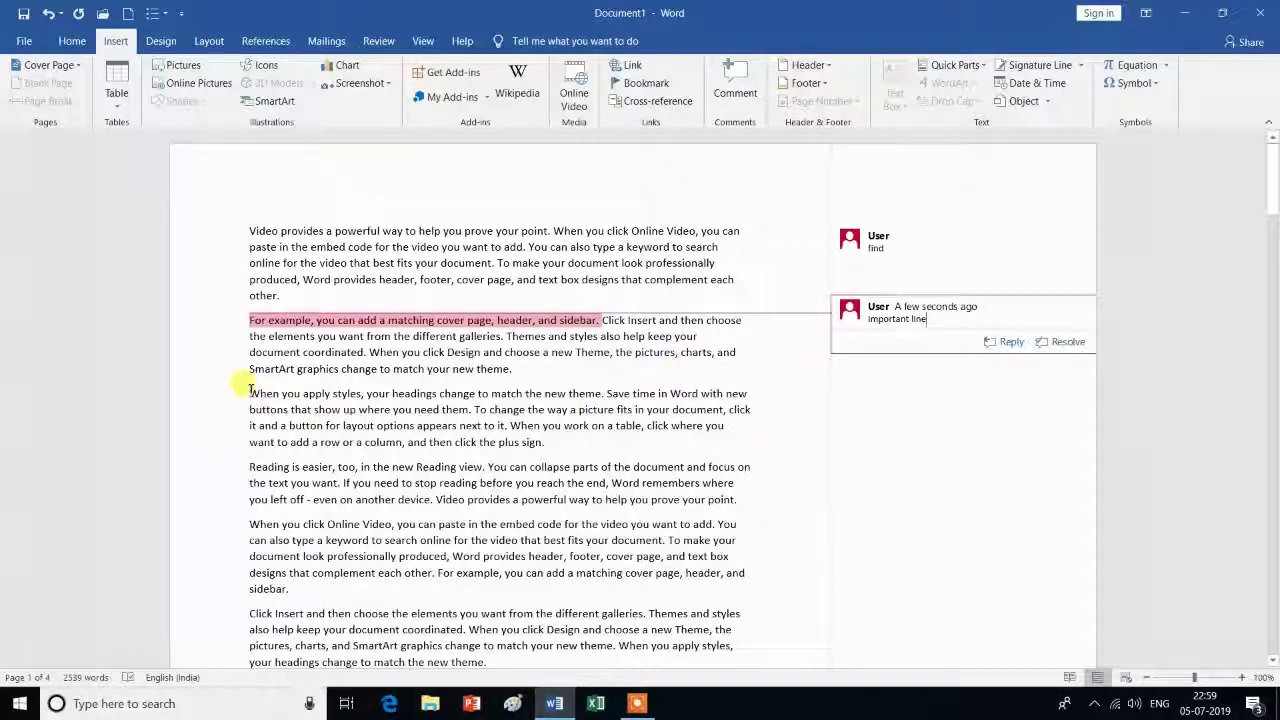
{"action": "left_click_drag", "start_coordinate": [249, 388], "coordinate": [579, 447]}
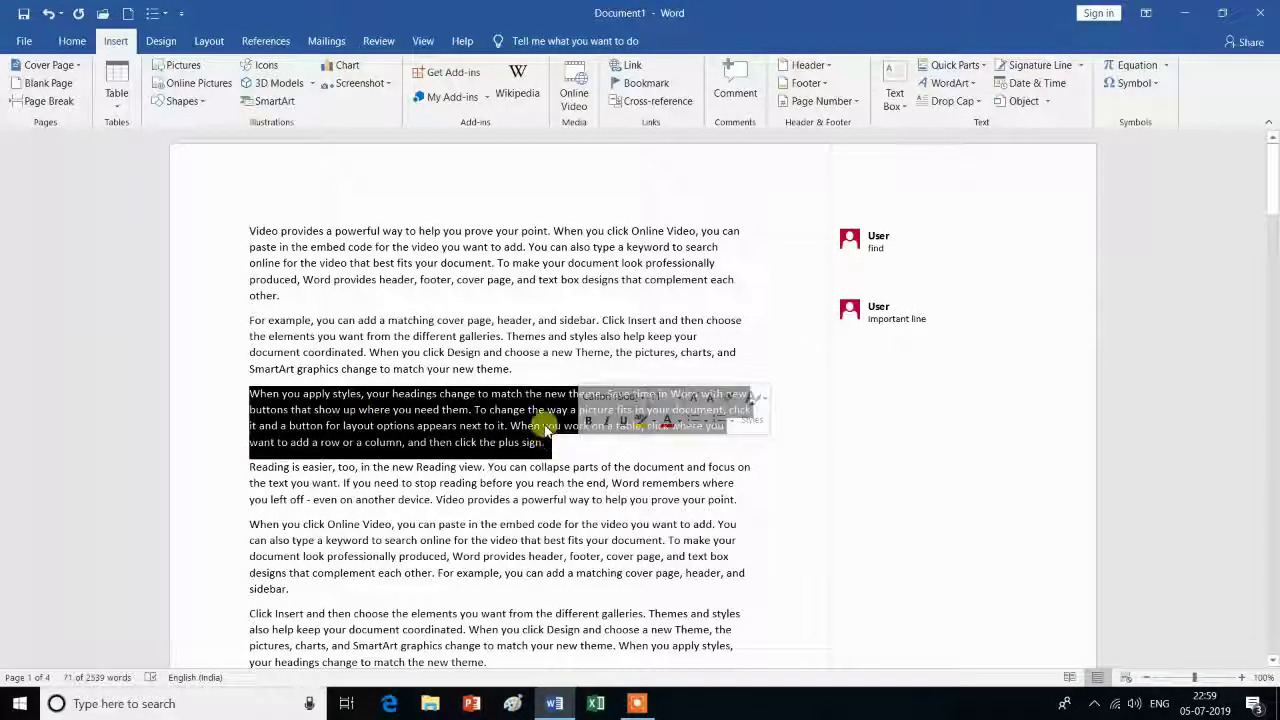
{"action": "left_click", "coordinate": [738, 88]}
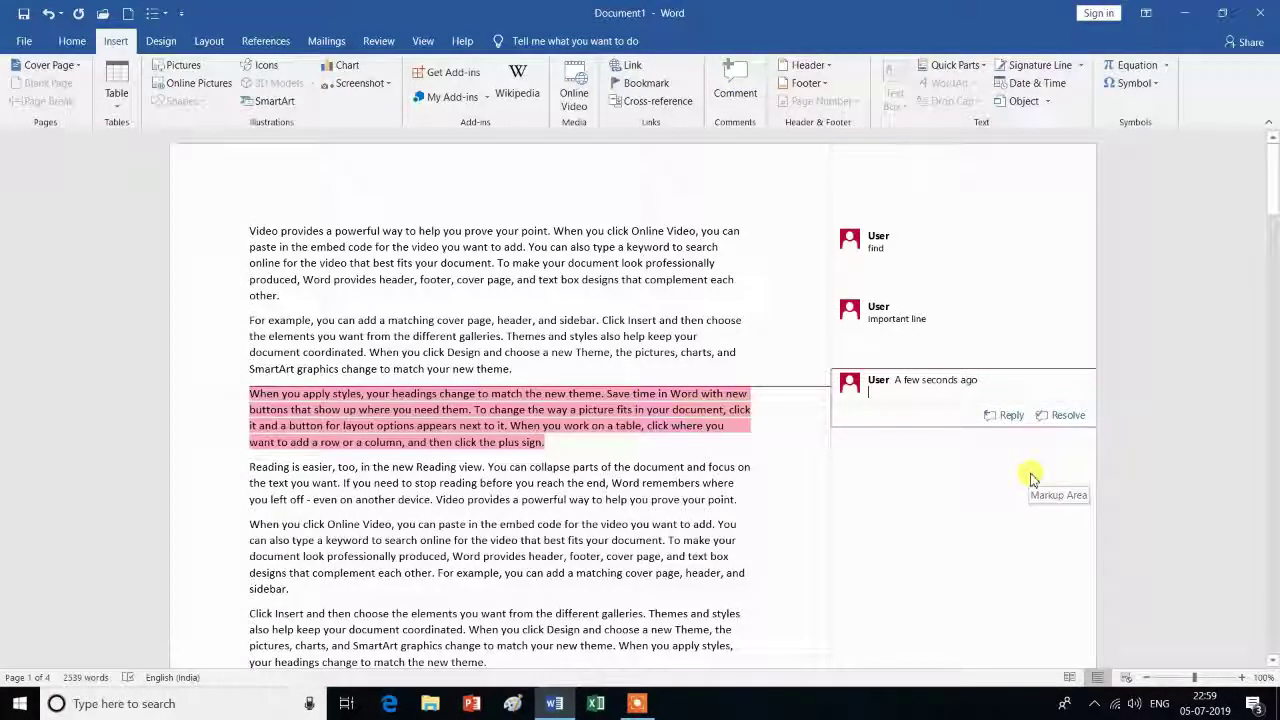
{"action": "type", "text": "reaa"}
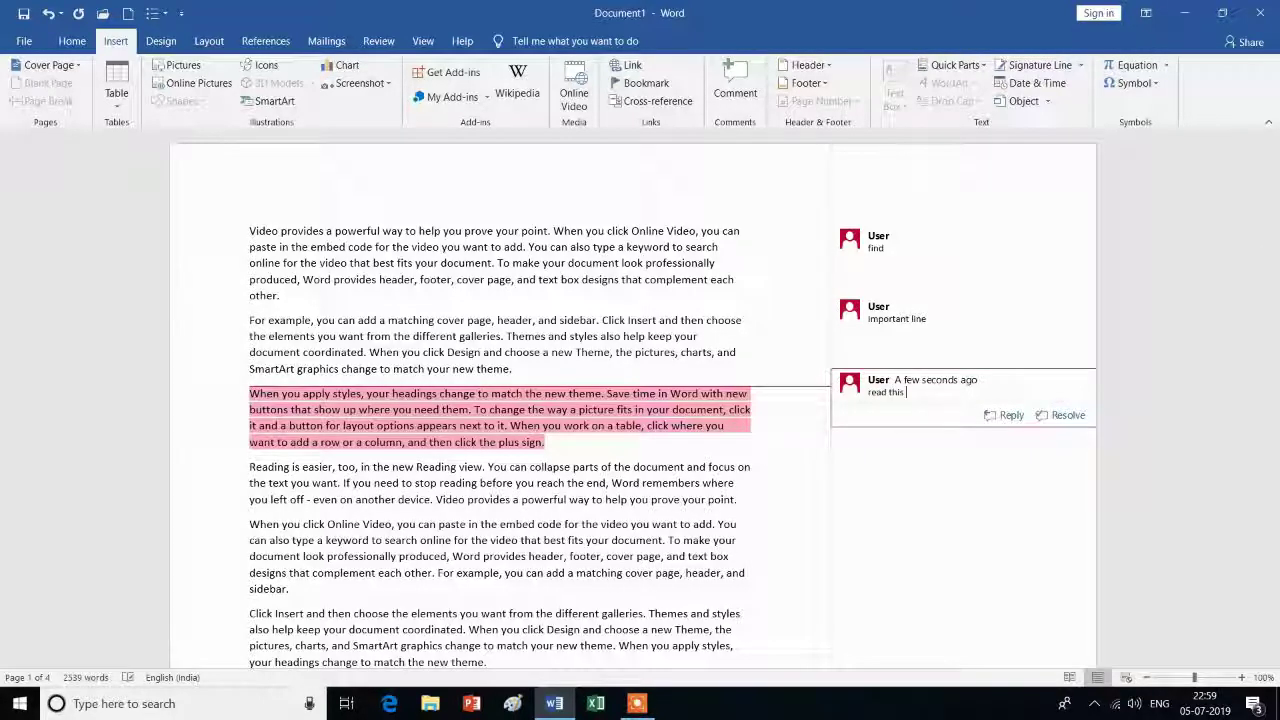
{"action": "type", "text": "g"}
{"action": "type", "text": "raph"}
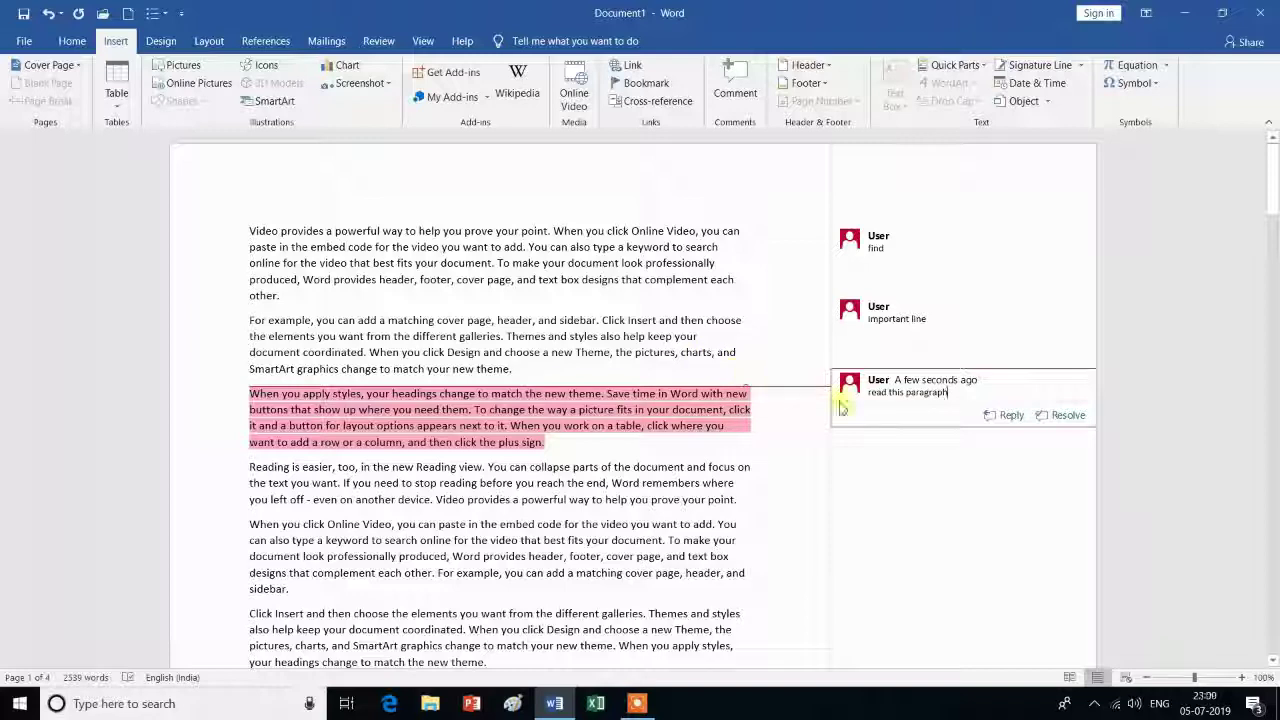
{"action": "right_click", "coordinate": [853, 242]}
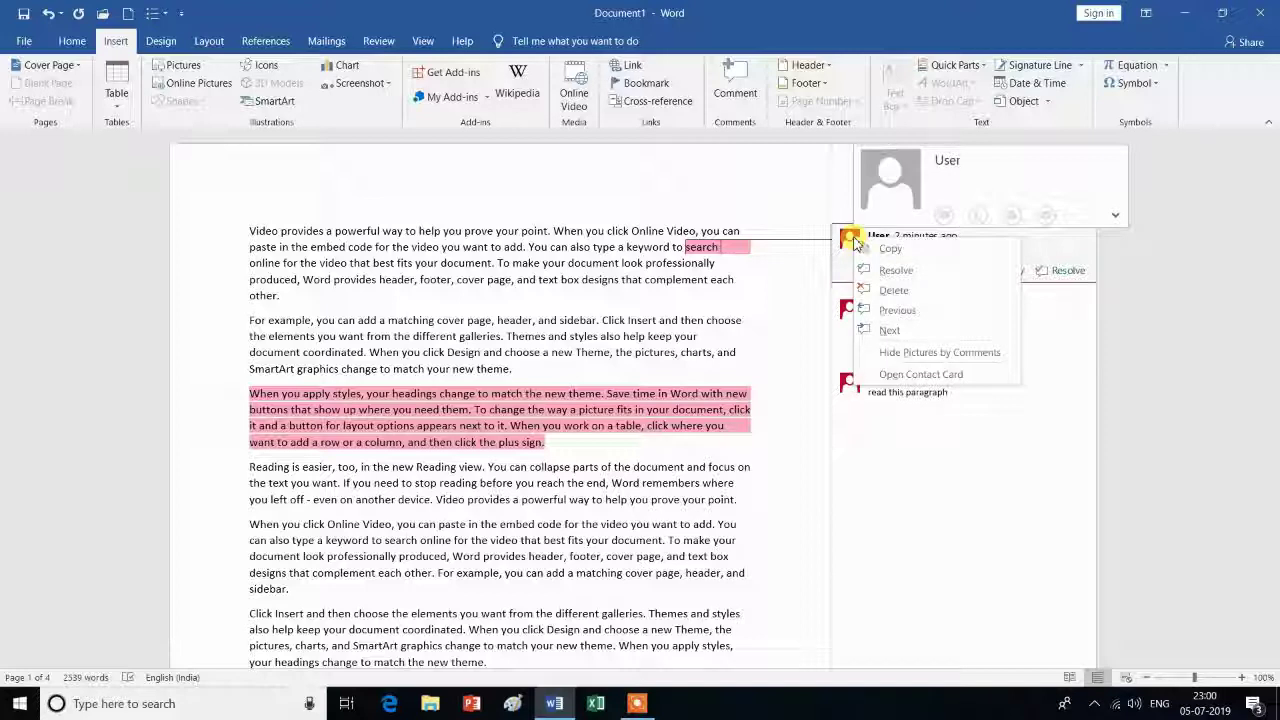
{"action": "left_click", "coordinate": [890, 331]}
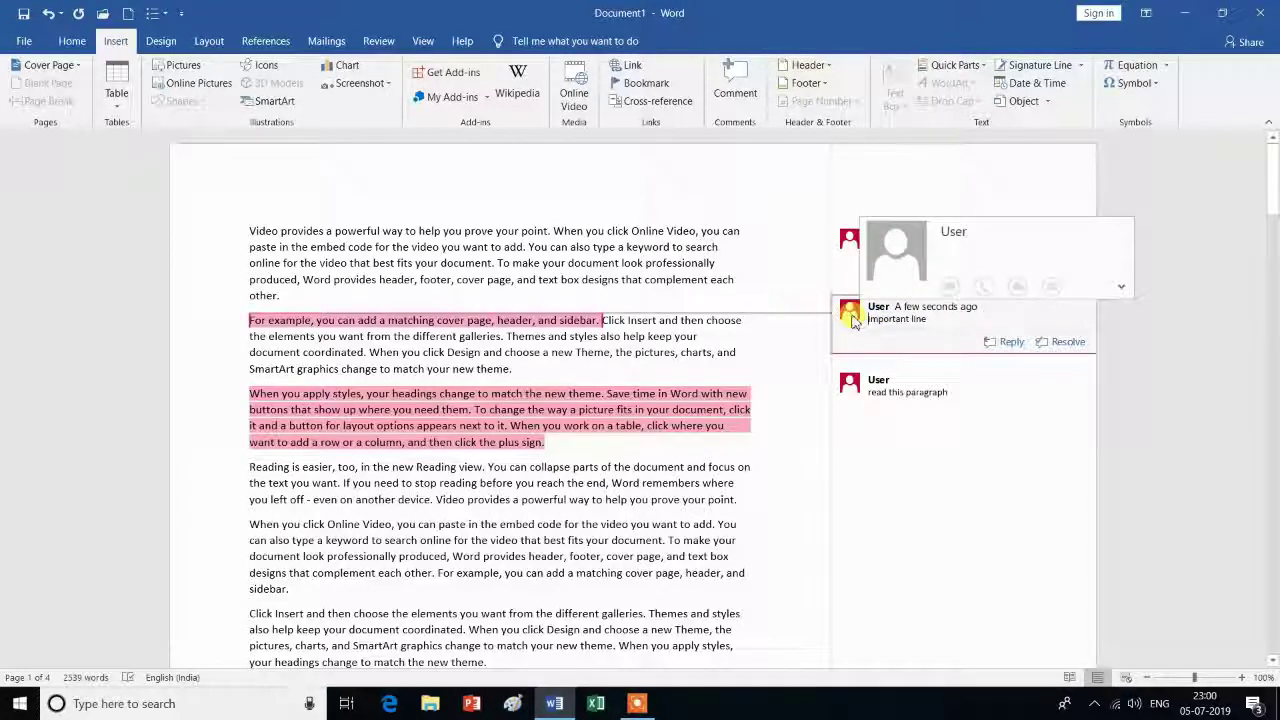
{"action": "right_click", "coordinate": [852, 318]}
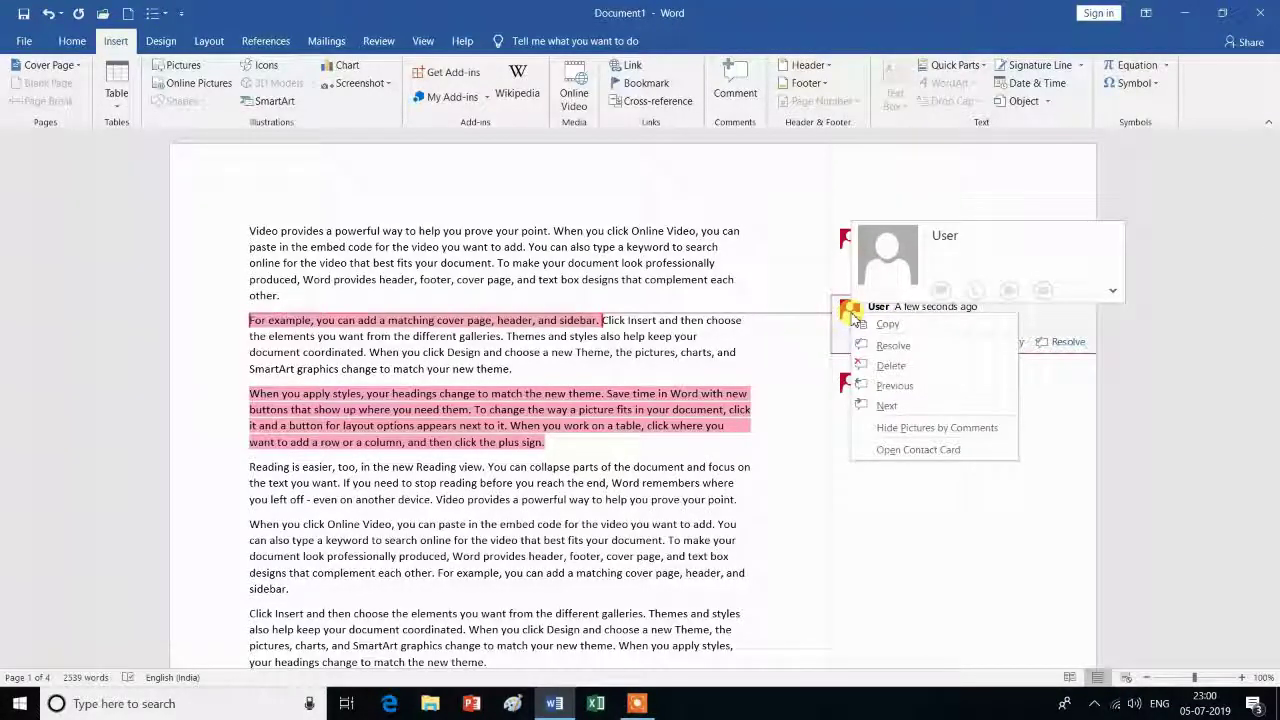
{"action": "left_click", "coordinate": [887, 408]}
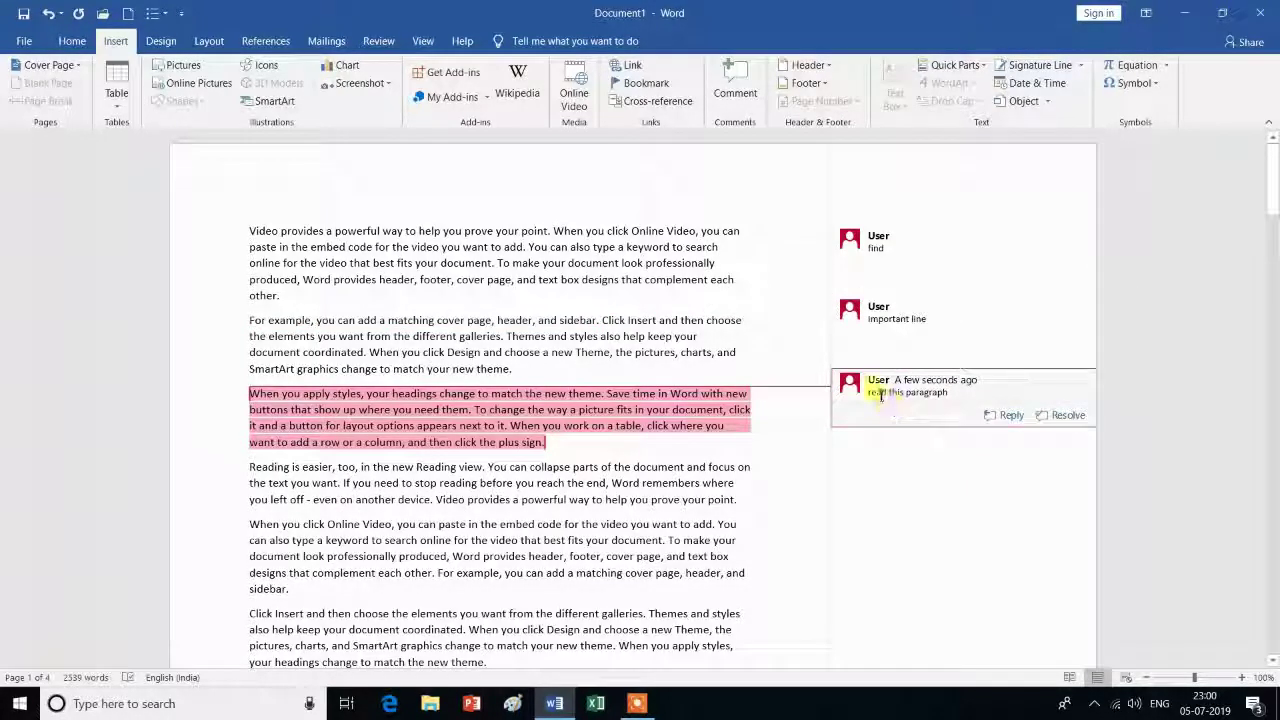
{"action": "right_click", "coordinate": [851, 390]}
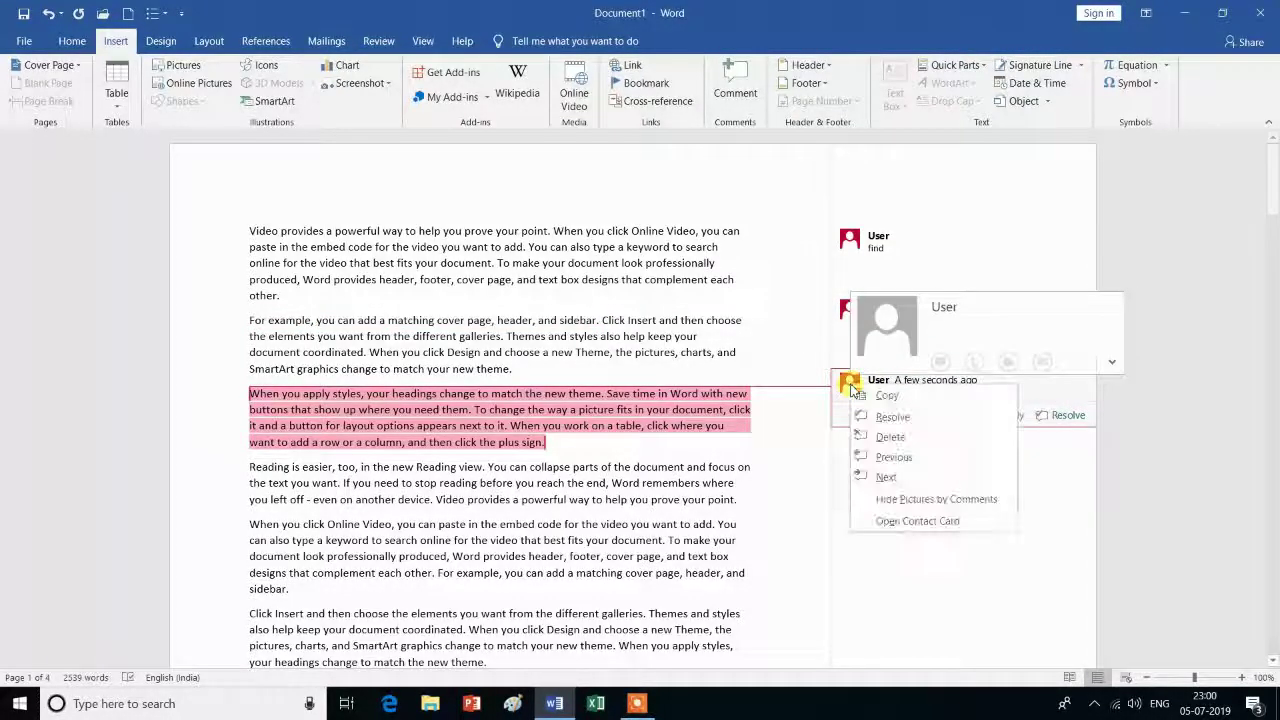
{"action": "left_click", "coordinate": [885, 458]}
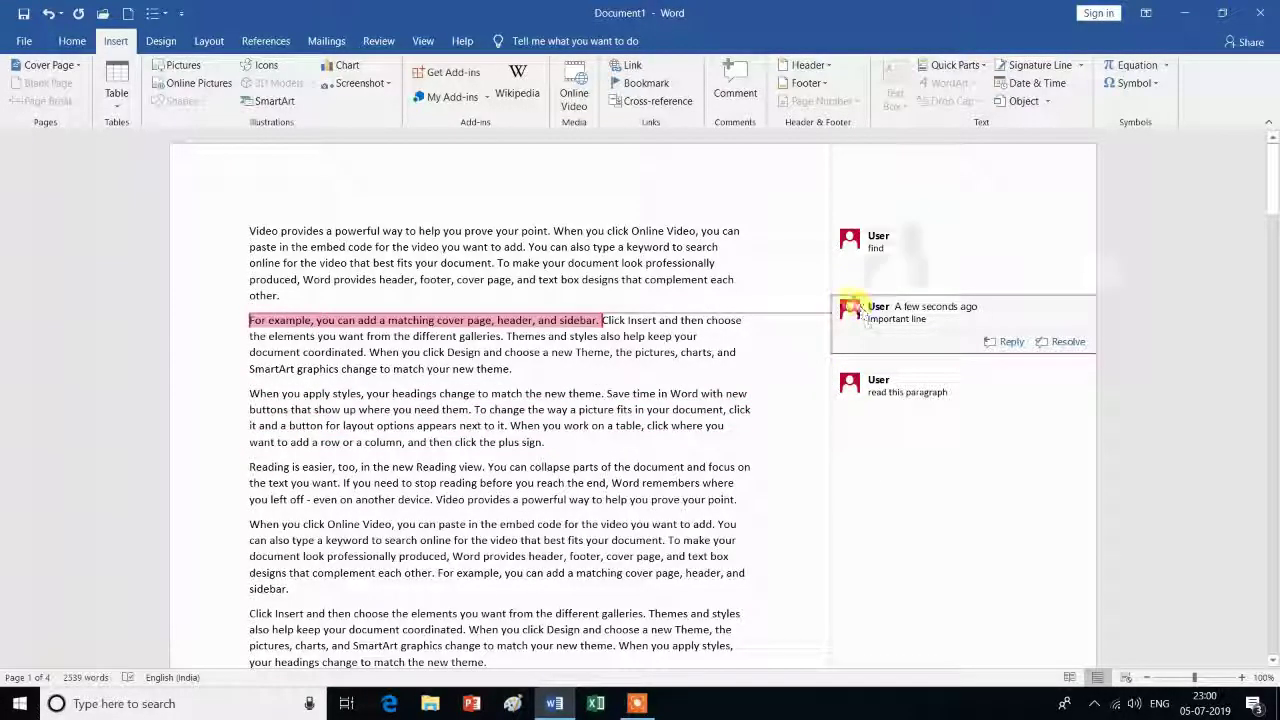
{"action": "mouse_move", "coordinate": [850, 311]}
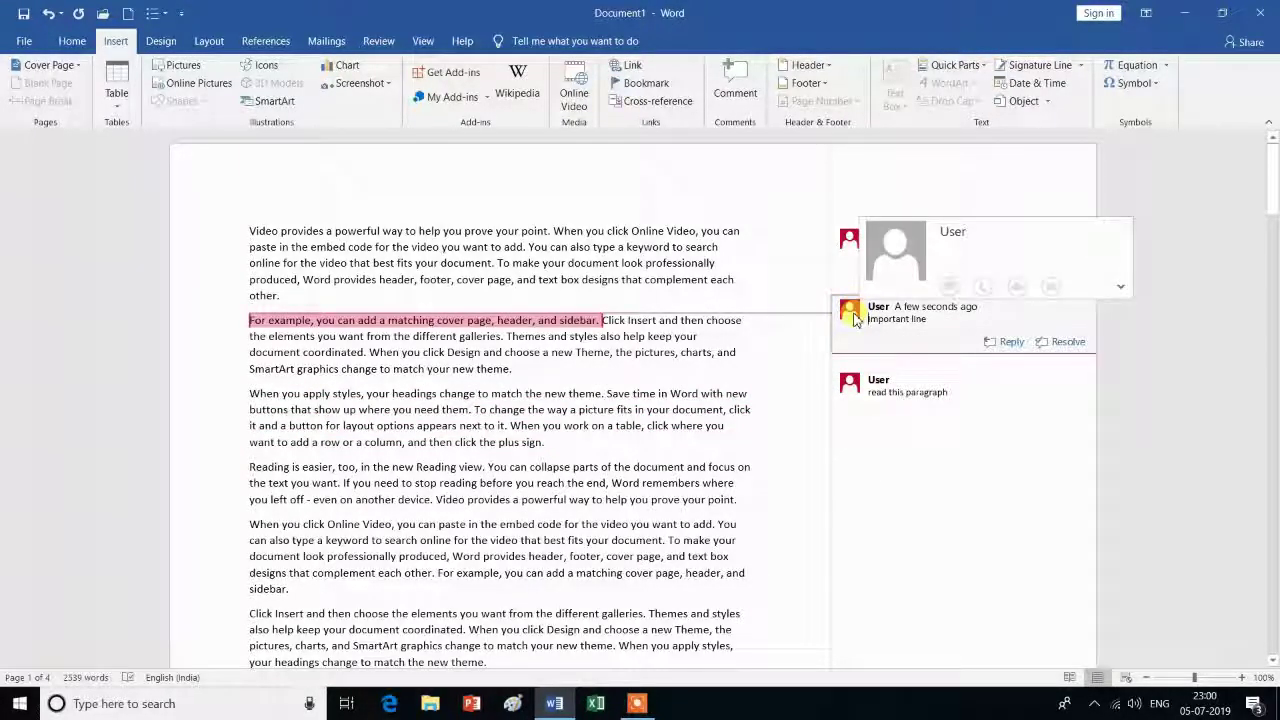
{"action": "right_click", "coordinate": [854, 318]}
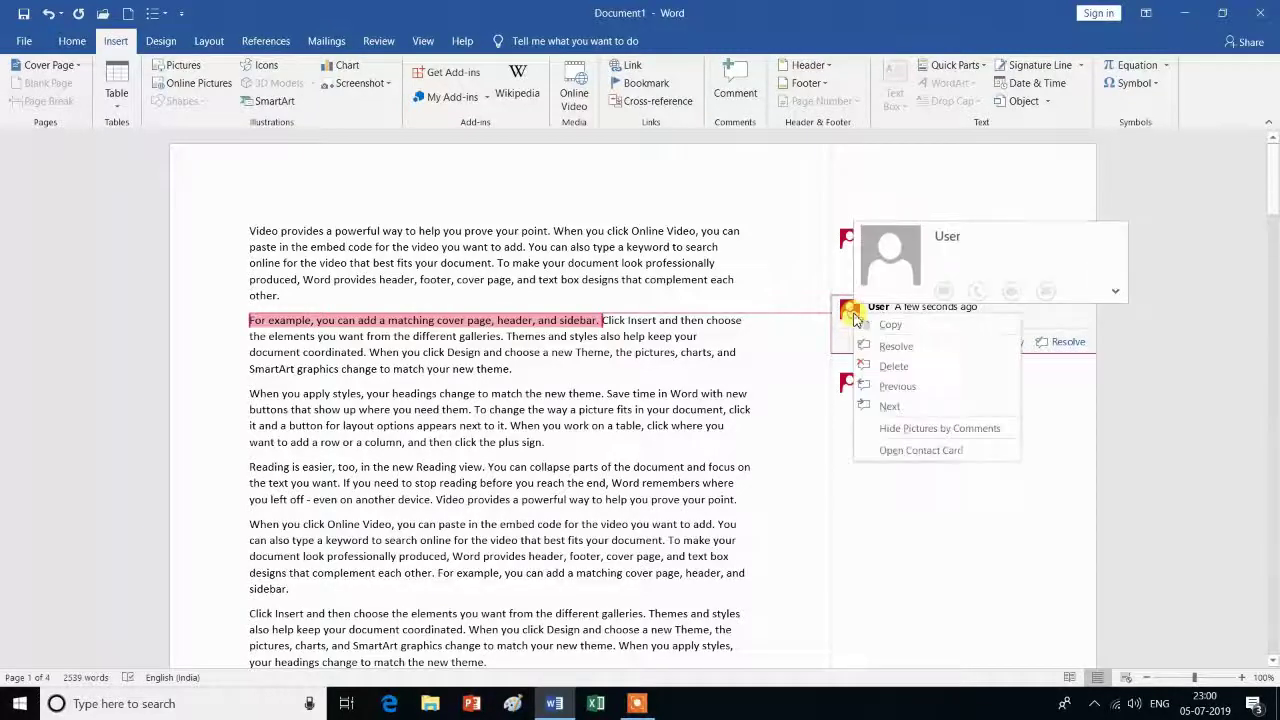
{"action": "left_click", "coordinate": [891, 387]}
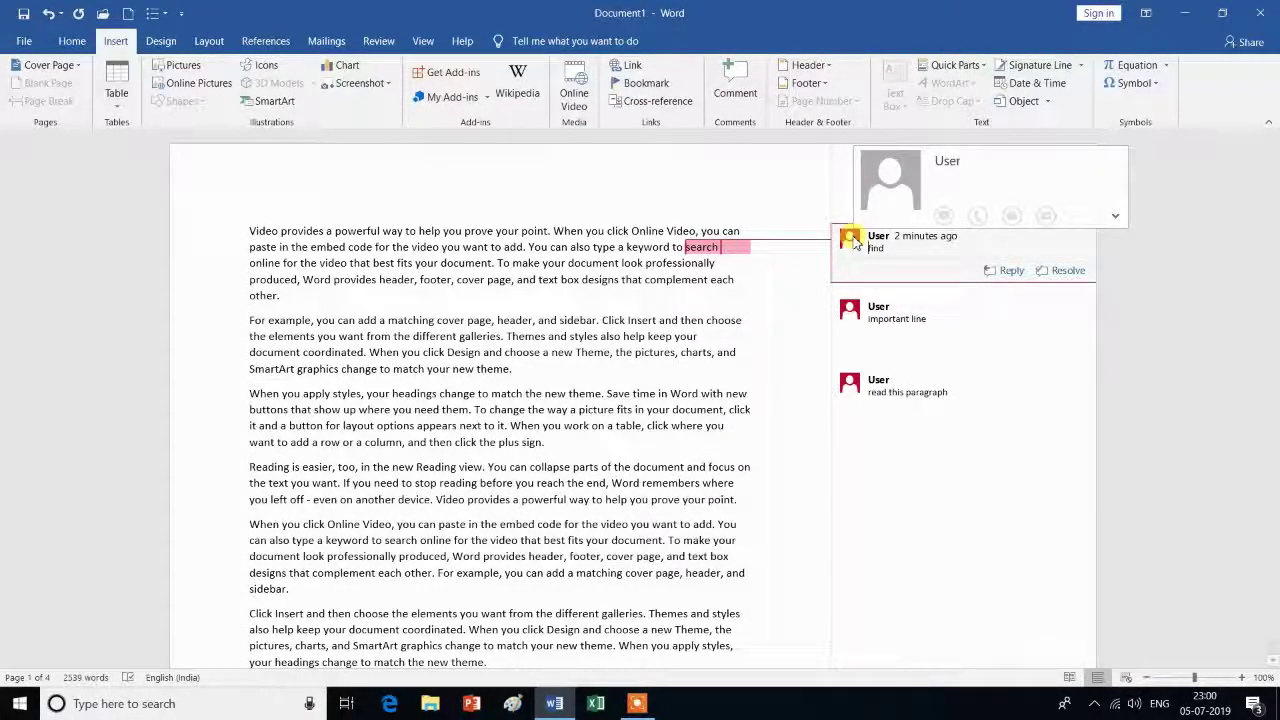
{"action": "right_click", "coordinate": [855, 242]}
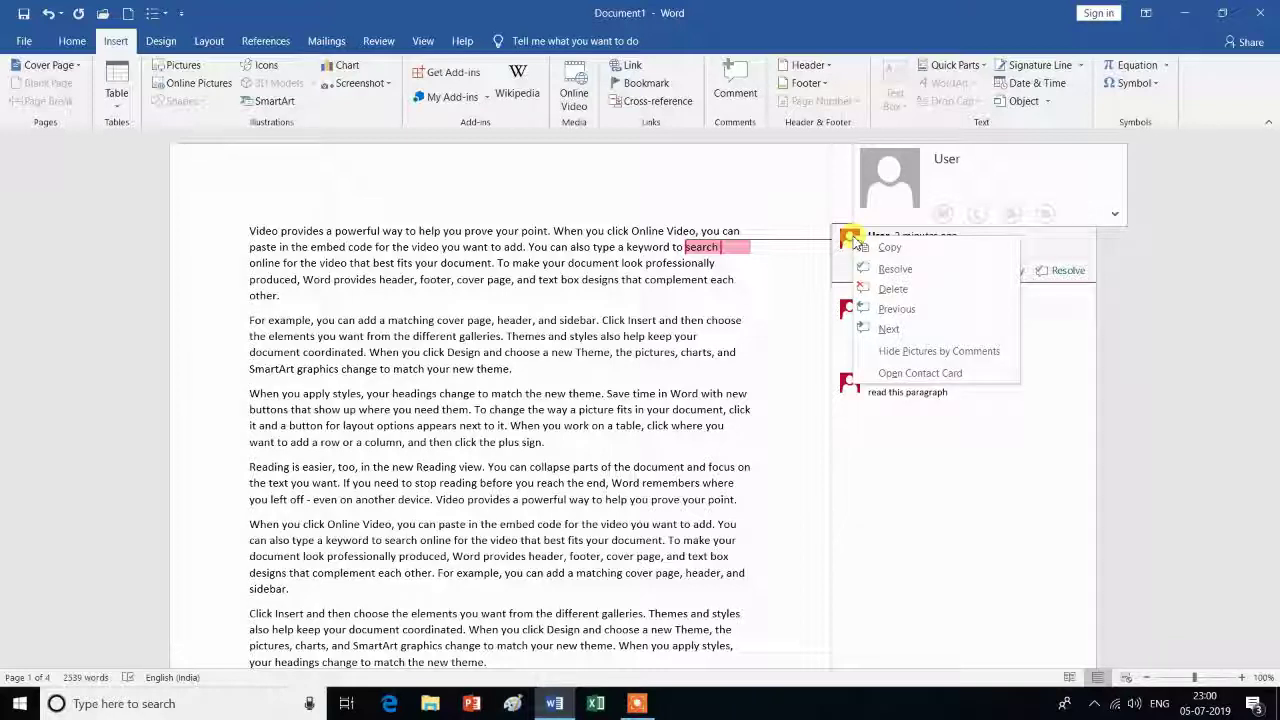
Delete the 'find' and 'important line' comments
{"action": "left_click", "coordinate": [893, 289]}
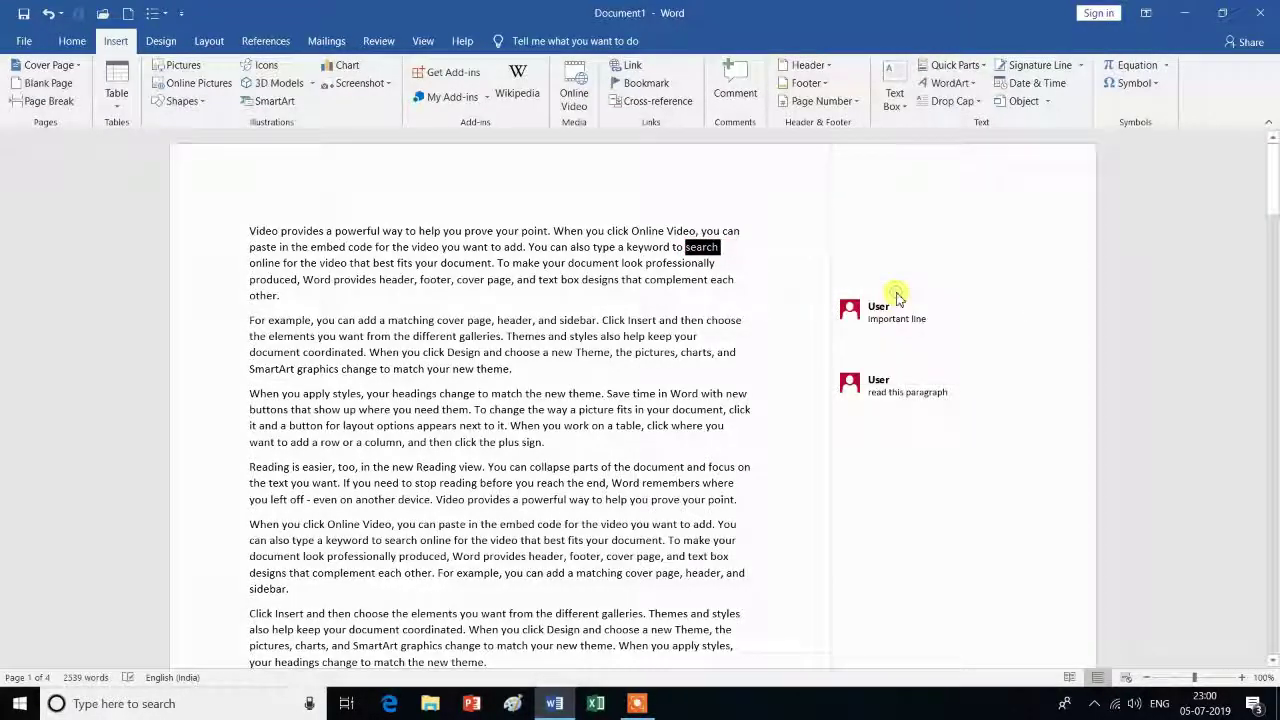
{"action": "left_click", "coordinate": [740, 258]}
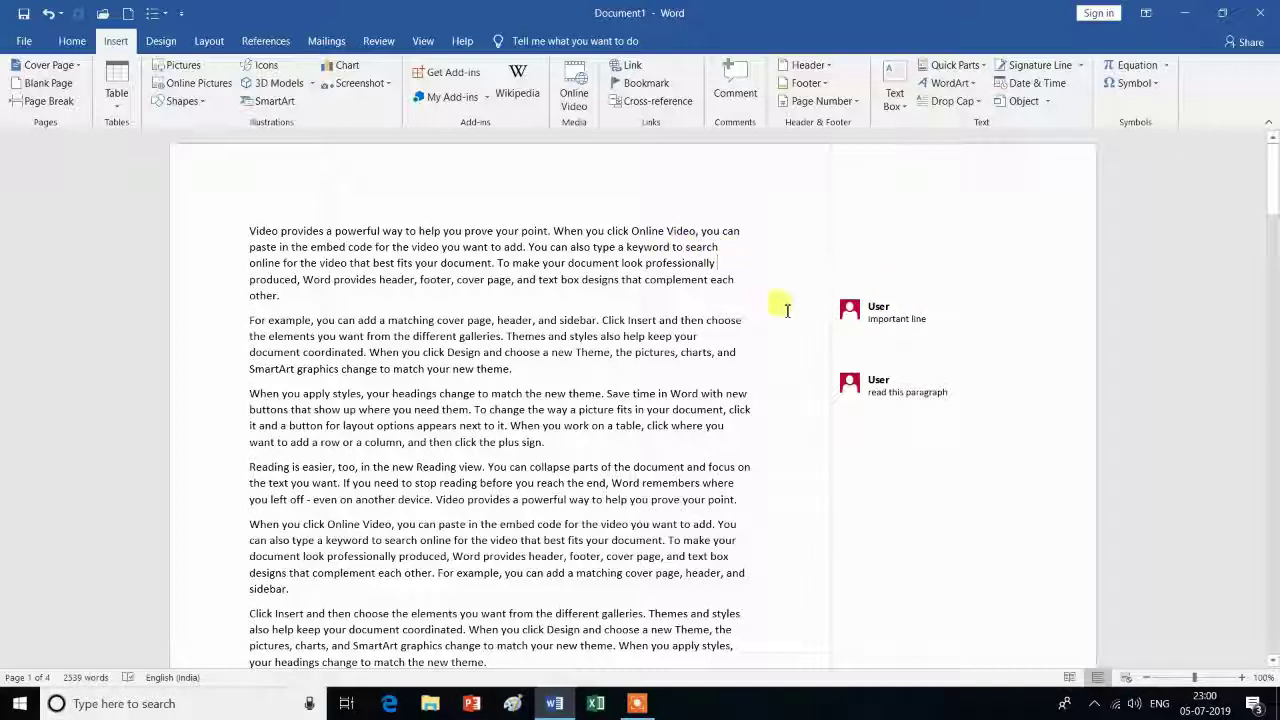
{"action": "right_click", "coordinate": [855, 314]}
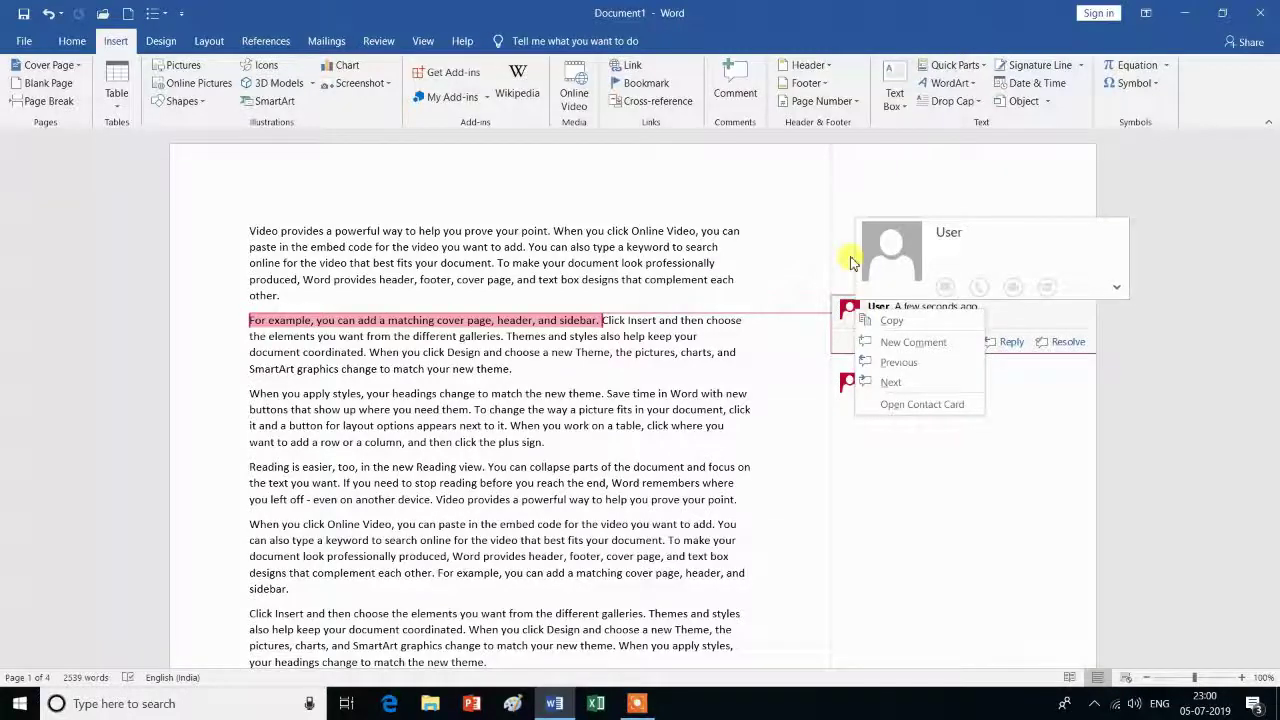
{"action": "left_click", "coordinate": [853, 314]}
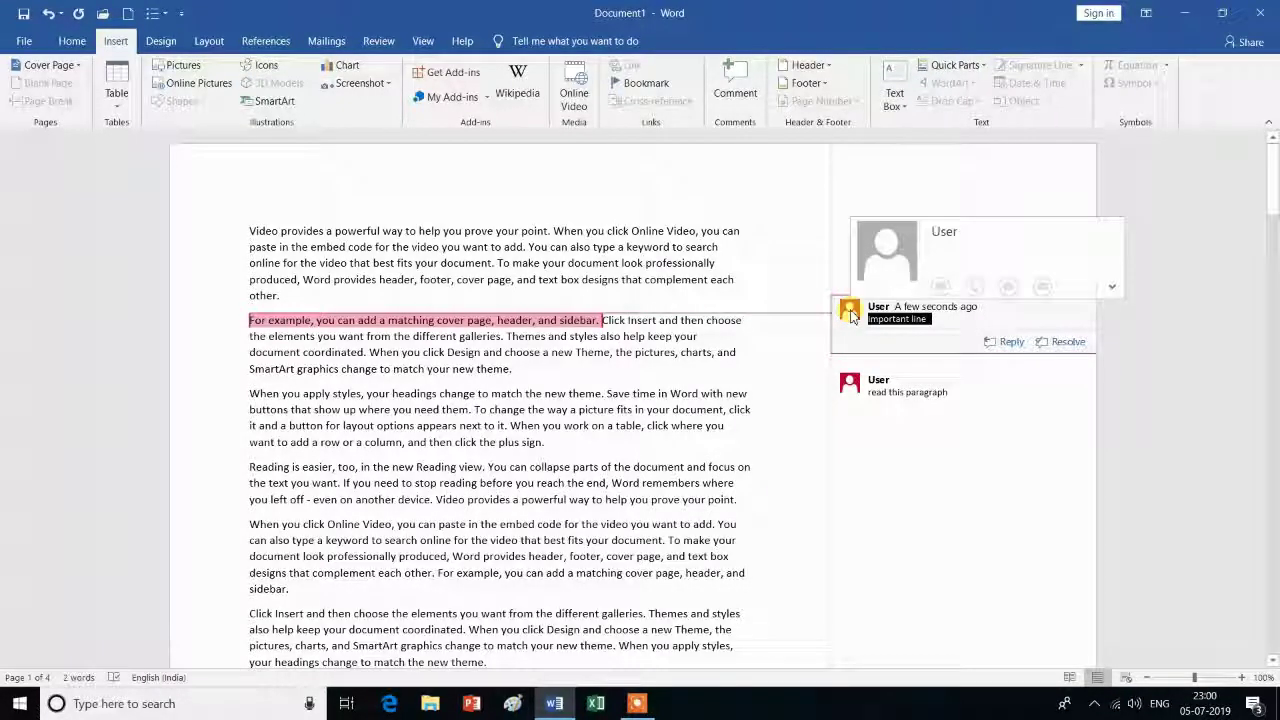
{"action": "right_click", "coordinate": [852, 314]}
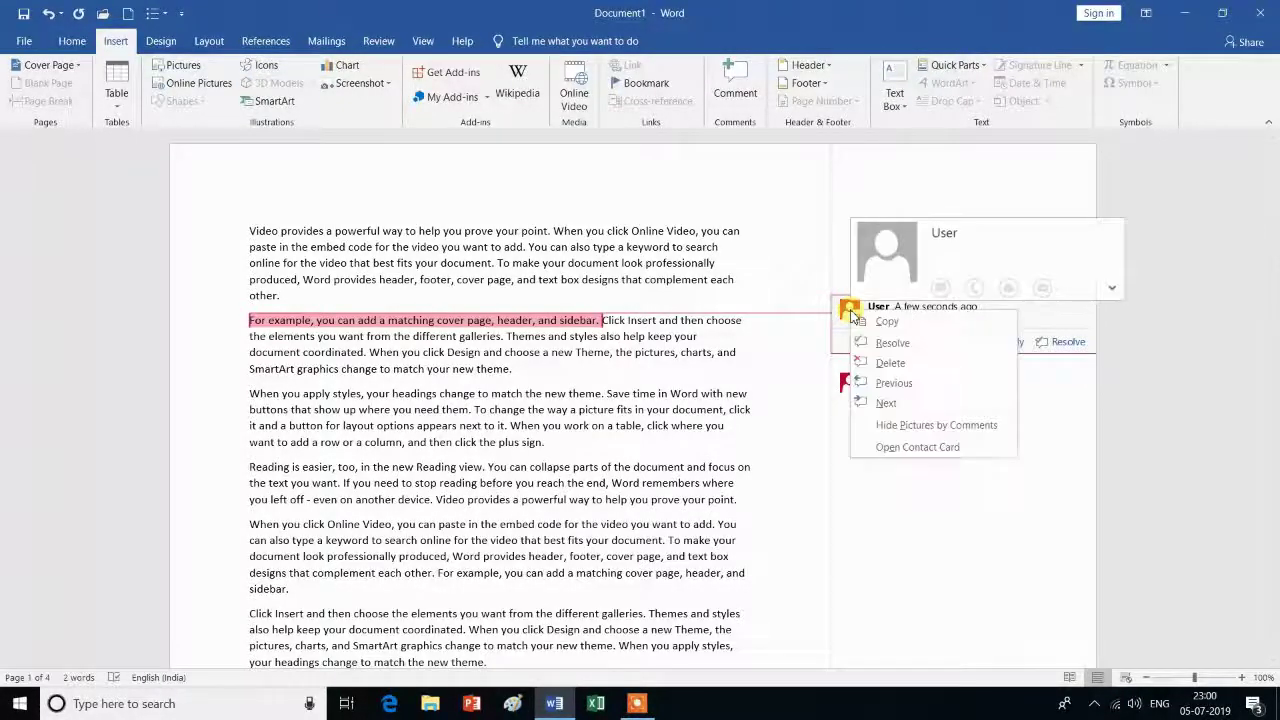
{"action": "left_click", "coordinate": [893, 366]}
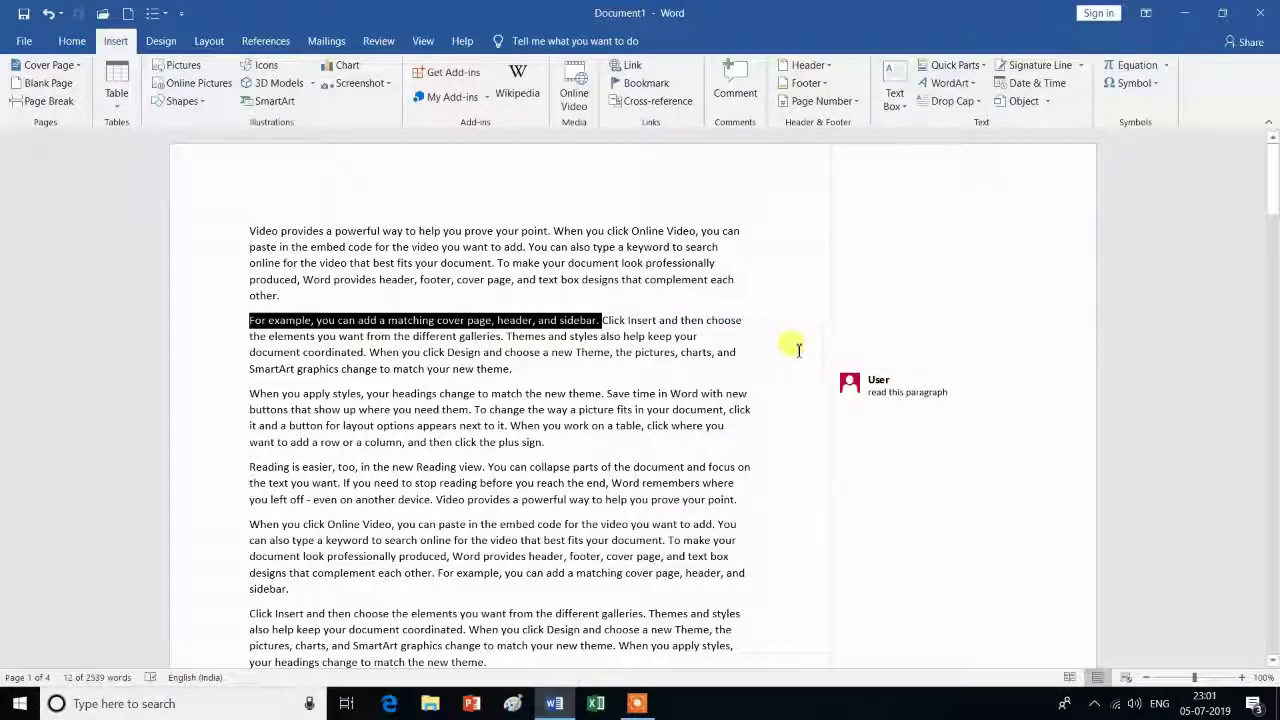
{"action": "left_click", "coordinate": [745, 320]}
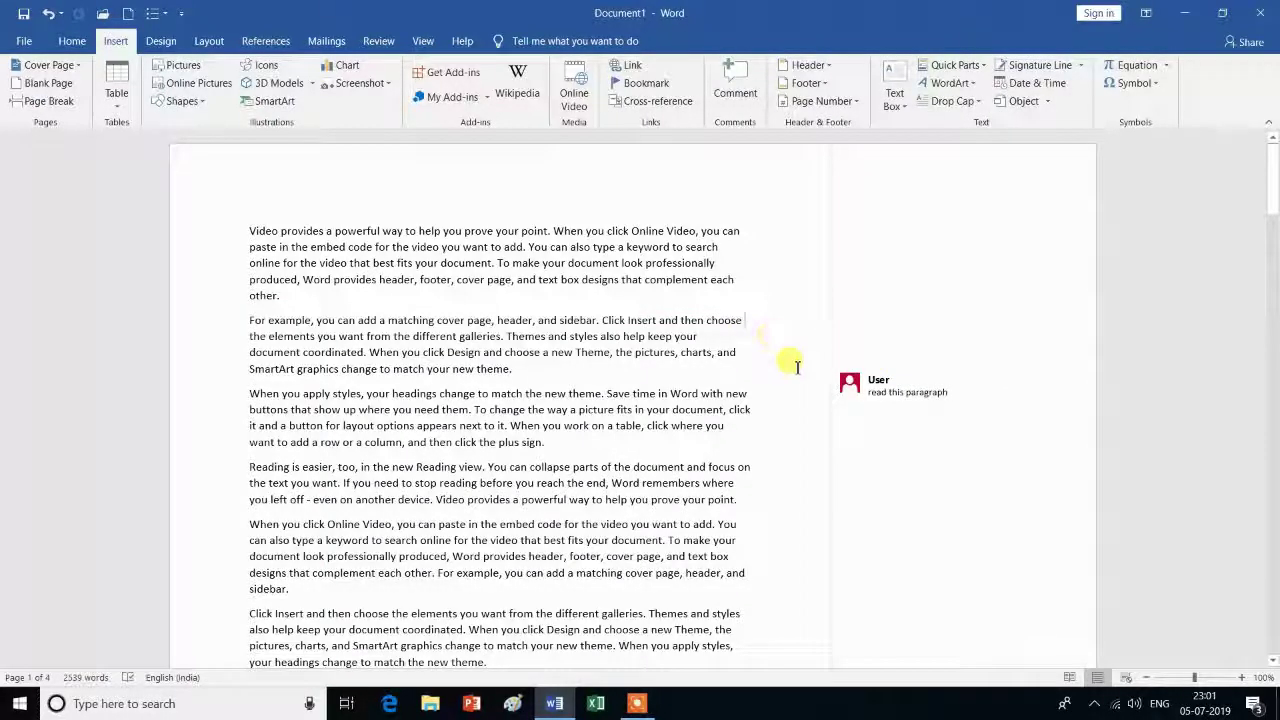
Delete the remaining 'read this paragraph' comment from the third paragraph
{"action": "right_click", "coordinate": [847, 393]}
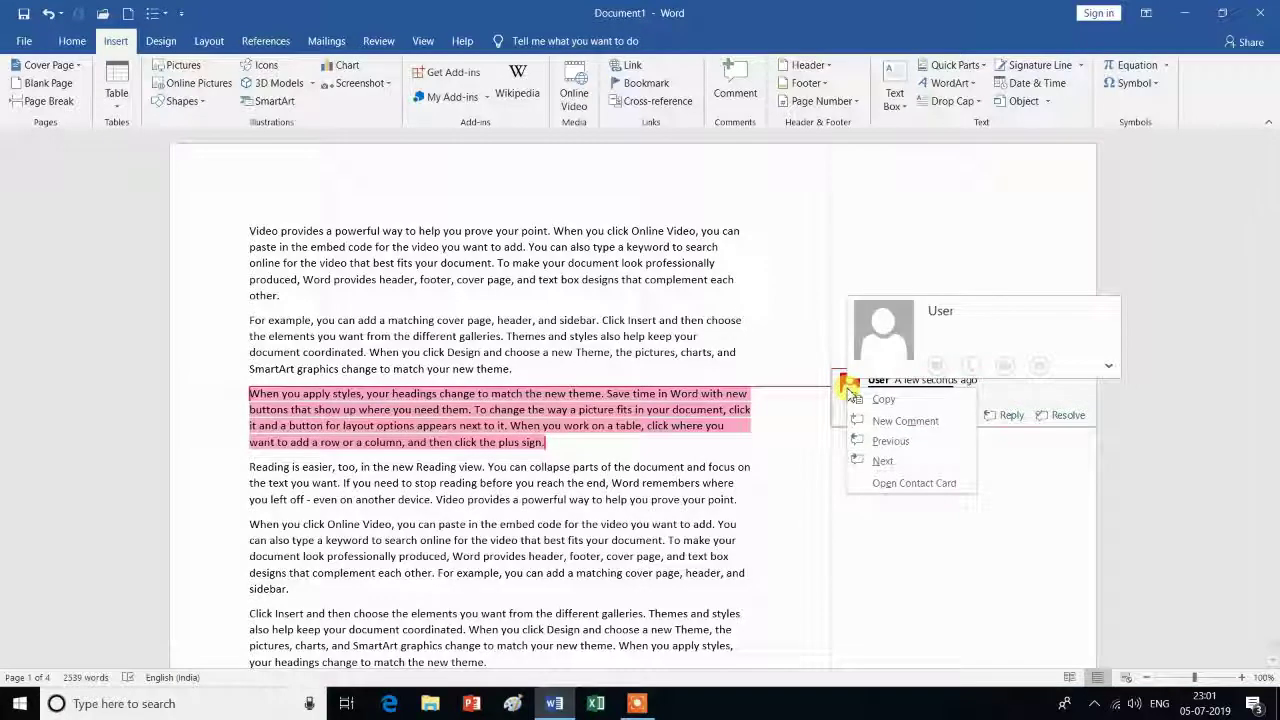
{"action": "key", "text": "Escape"}
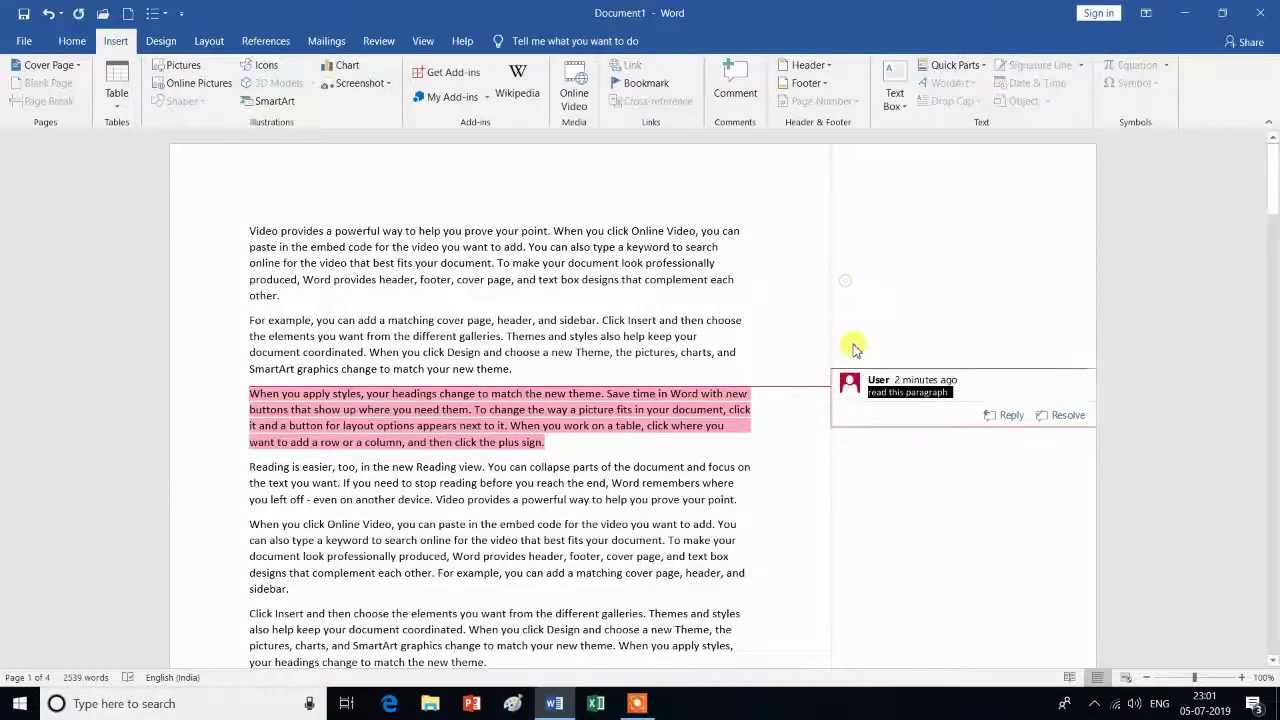
{"action": "left_click", "coordinate": [852, 384]}
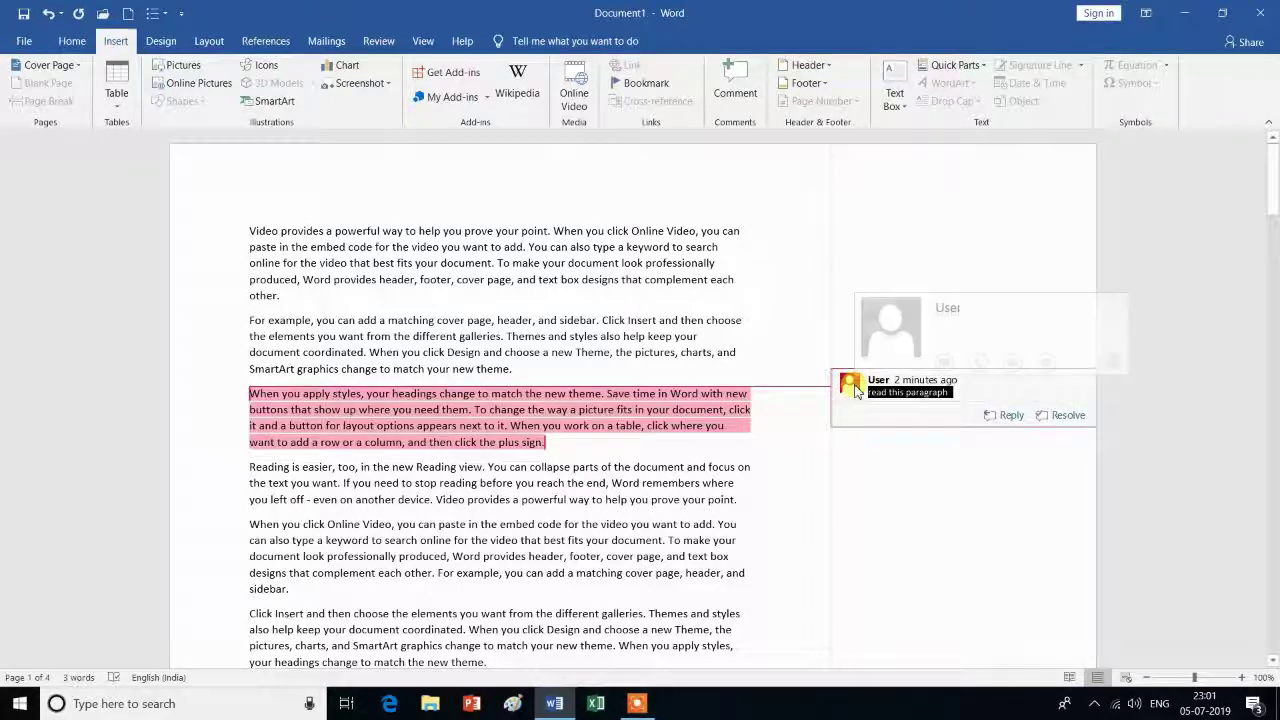
{"action": "right_click", "coordinate": [854, 390]}
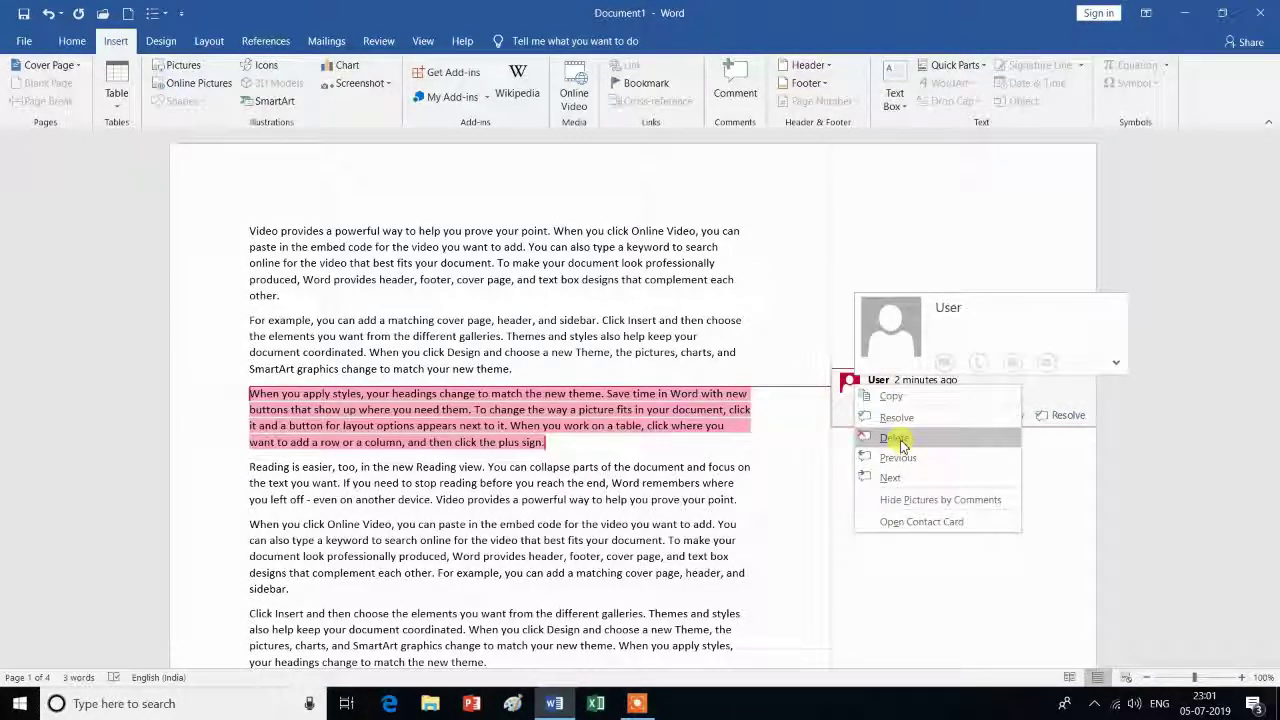
{"action": "left_click", "coordinate": [900, 440]}
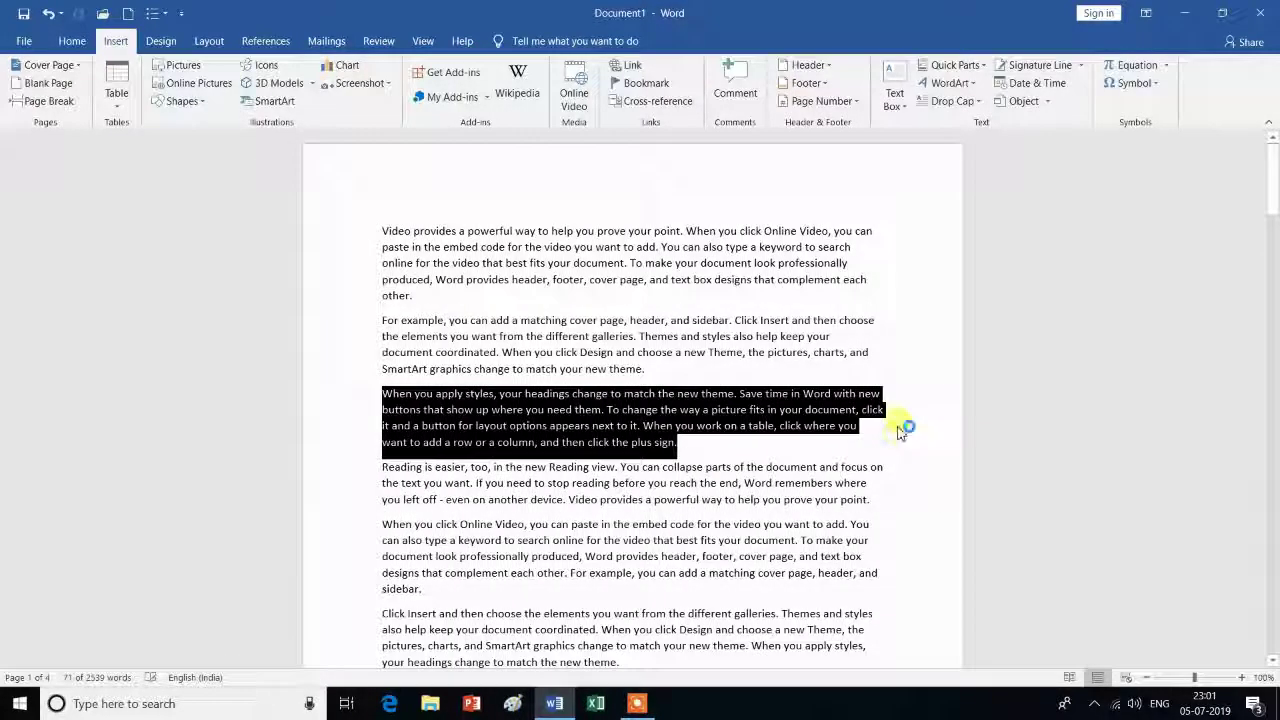
{"action": "left_click", "coordinate": [903, 428]}
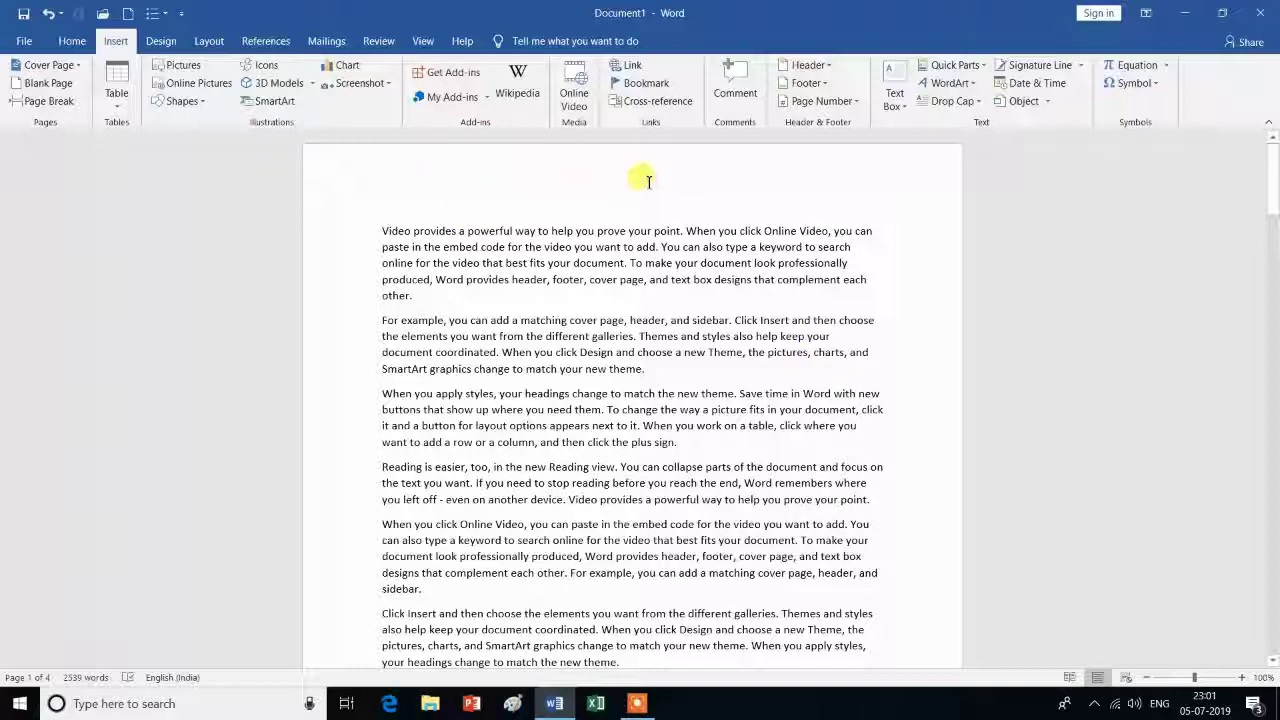
{"action": "scroll", "coordinate": [708, 340], "scroll_direction": "down", "scroll_amount": 2}
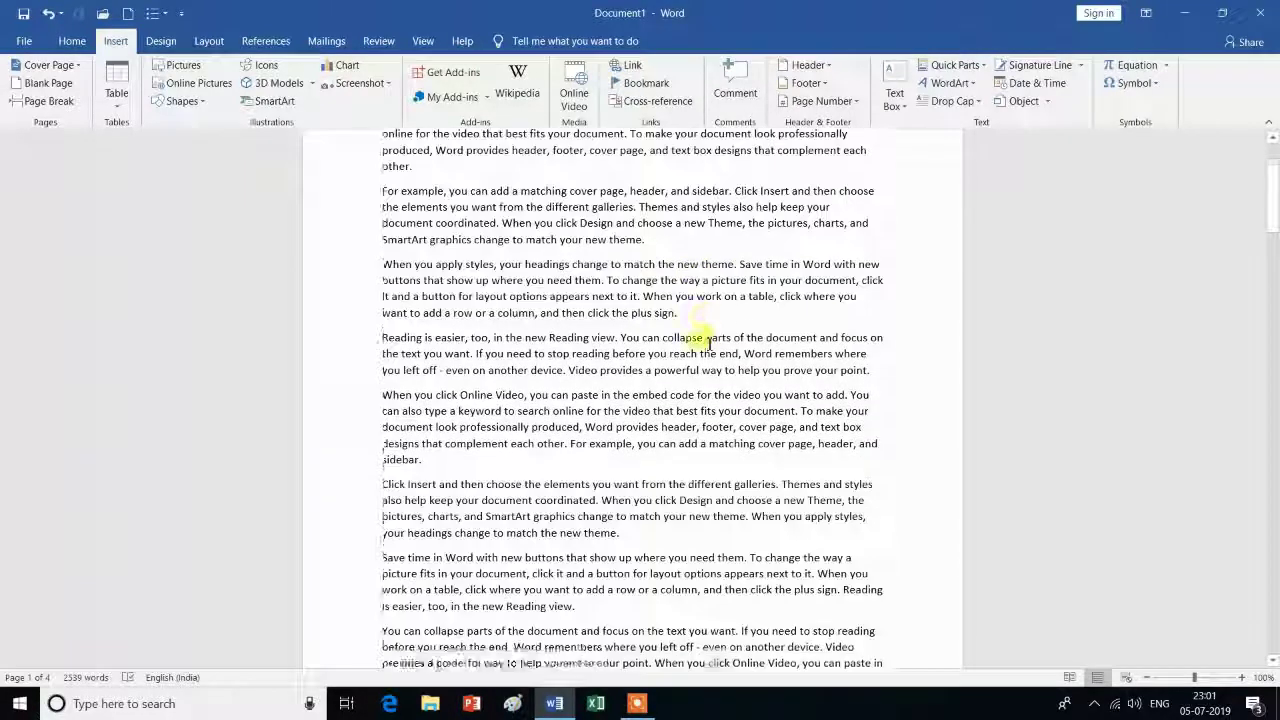
{"action": "scroll", "coordinate": [708, 340], "scroll_direction": "down", "scroll_amount": 2}
{"action": "scroll", "coordinate": [708, 340], "scroll_direction": "down", "scroll_amount": 2}
{"action": "scroll", "coordinate": [708, 340], "scroll_direction": "down", "scroll_amount": 2}
{"action": "scroll", "coordinate": [708, 340], "scroll_direction": "down", "scroll_amount": 1}
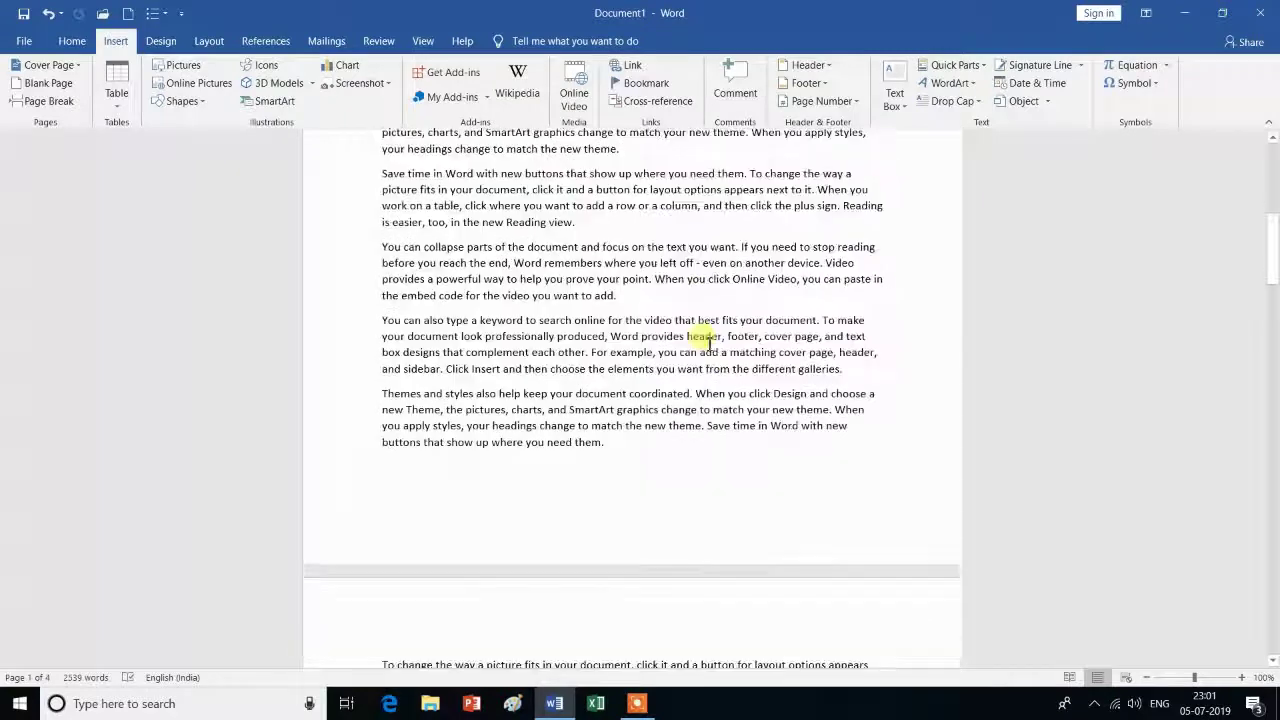
{"action": "scroll", "coordinate": [600, 342], "scroll_direction": "down", "scroll_amount": 2}
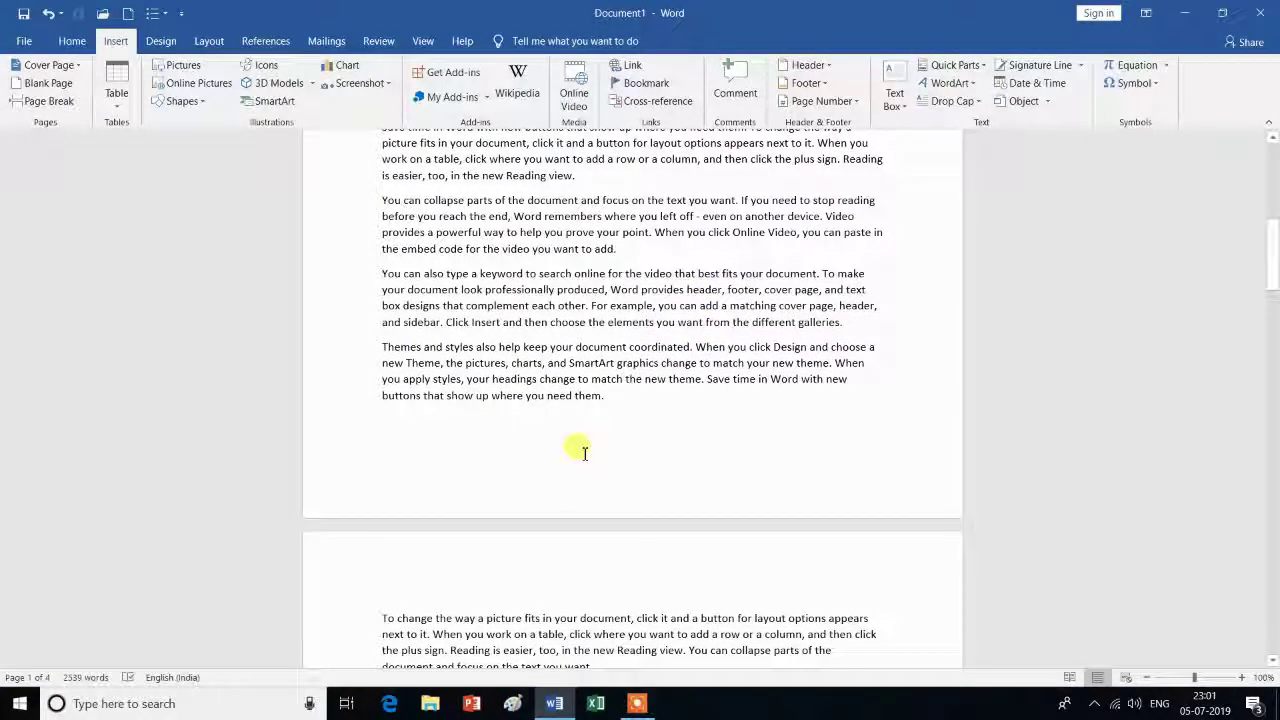
{"action": "scroll", "coordinate": [584, 453], "scroll_direction": "up", "scroll_amount": 2}
{"action": "scroll", "coordinate": [584, 453], "scroll_direction": "up", "scroll_amount": 4}
{"action": "scroll", "coordinate": [584, 453], "scroll_direction": "up", "scroll_amount": 4}
{"action": "scroll", "coordinate": [584, 453], "scroll_direction": "up", "scroll_amount": 3}
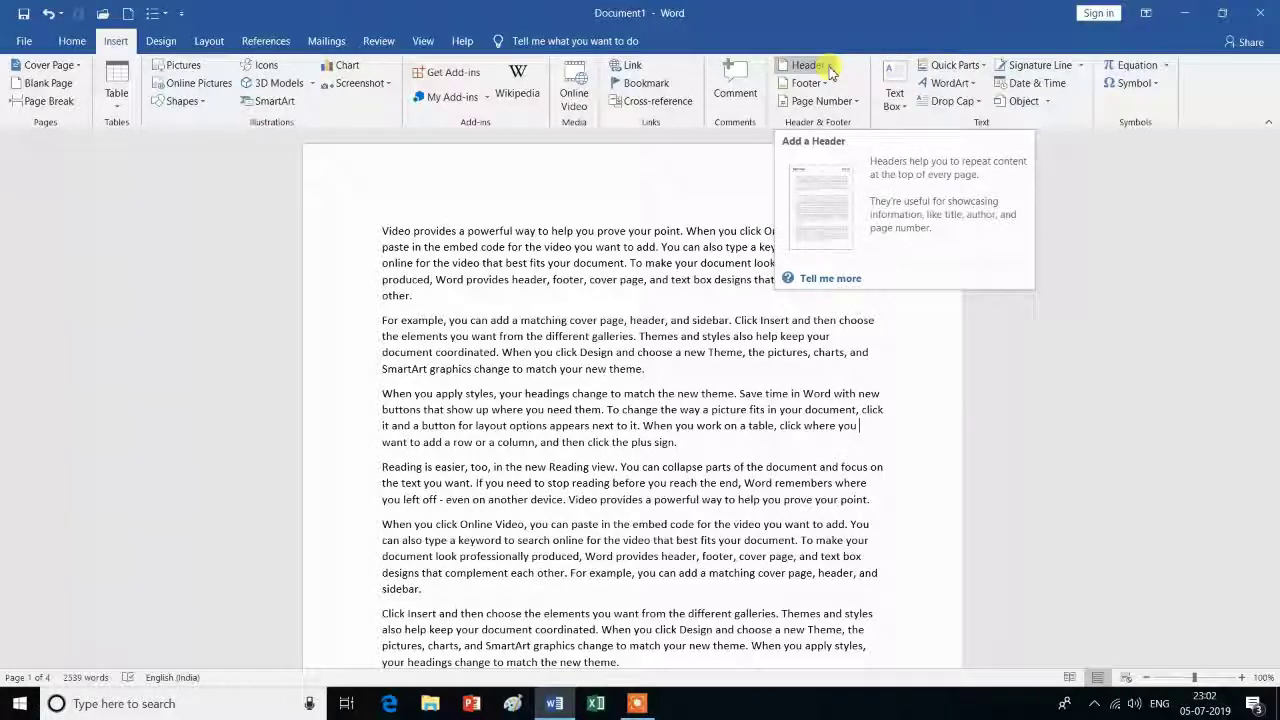
Insert a Blank header reading 'Ysgyan tech' and check that it appears on every page
{"action": "left_click", "coordinate": [829, 68]}
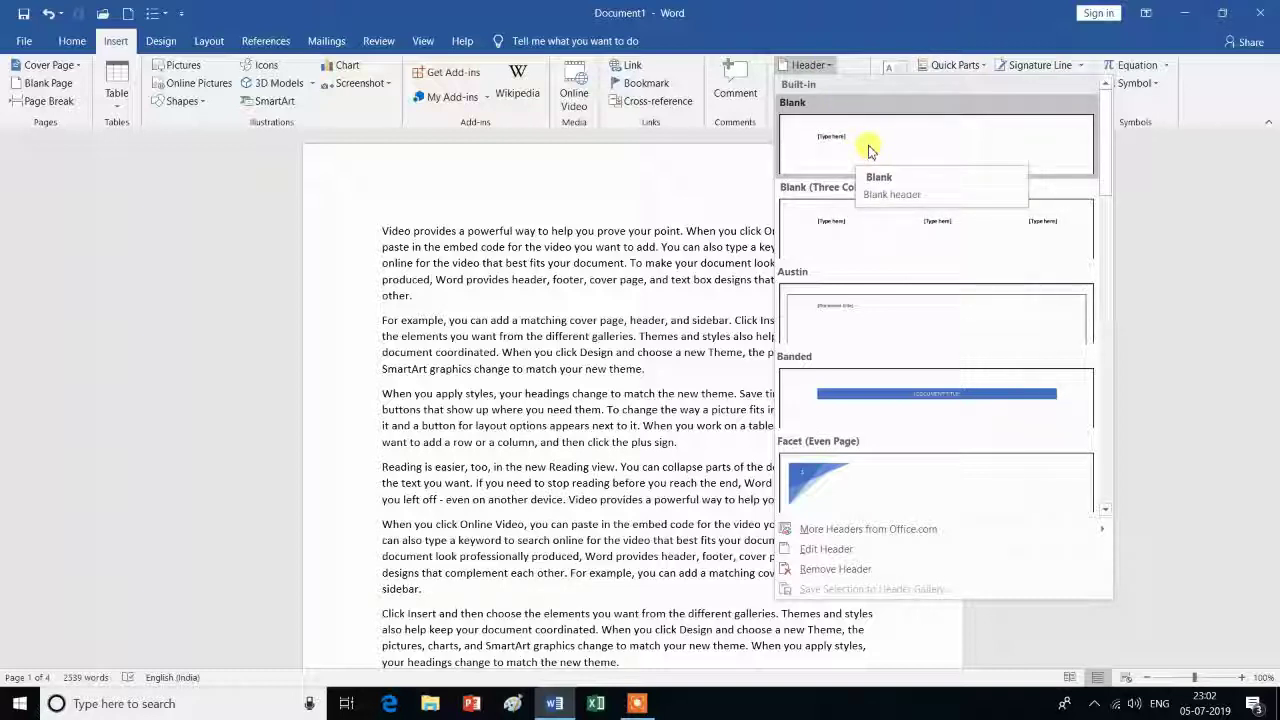
{"action": "left_click", "coordinate": [868, 150]}
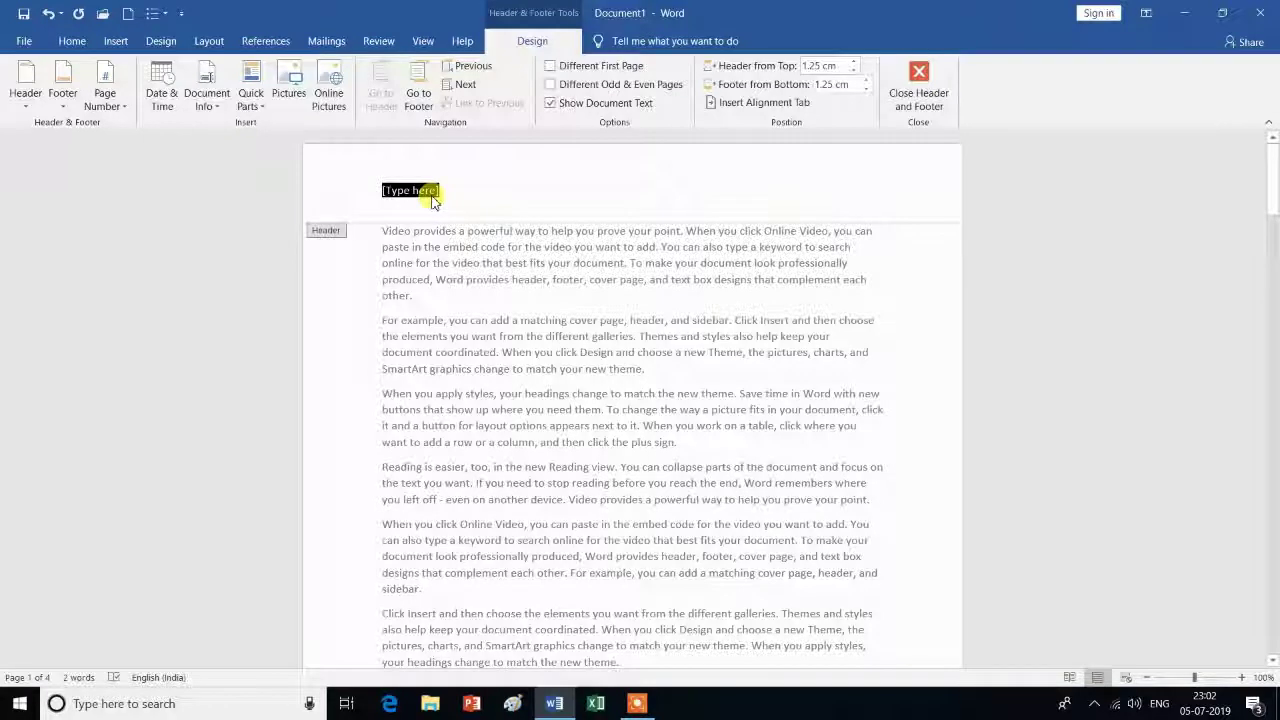
{"action": "type", "text": "y"}
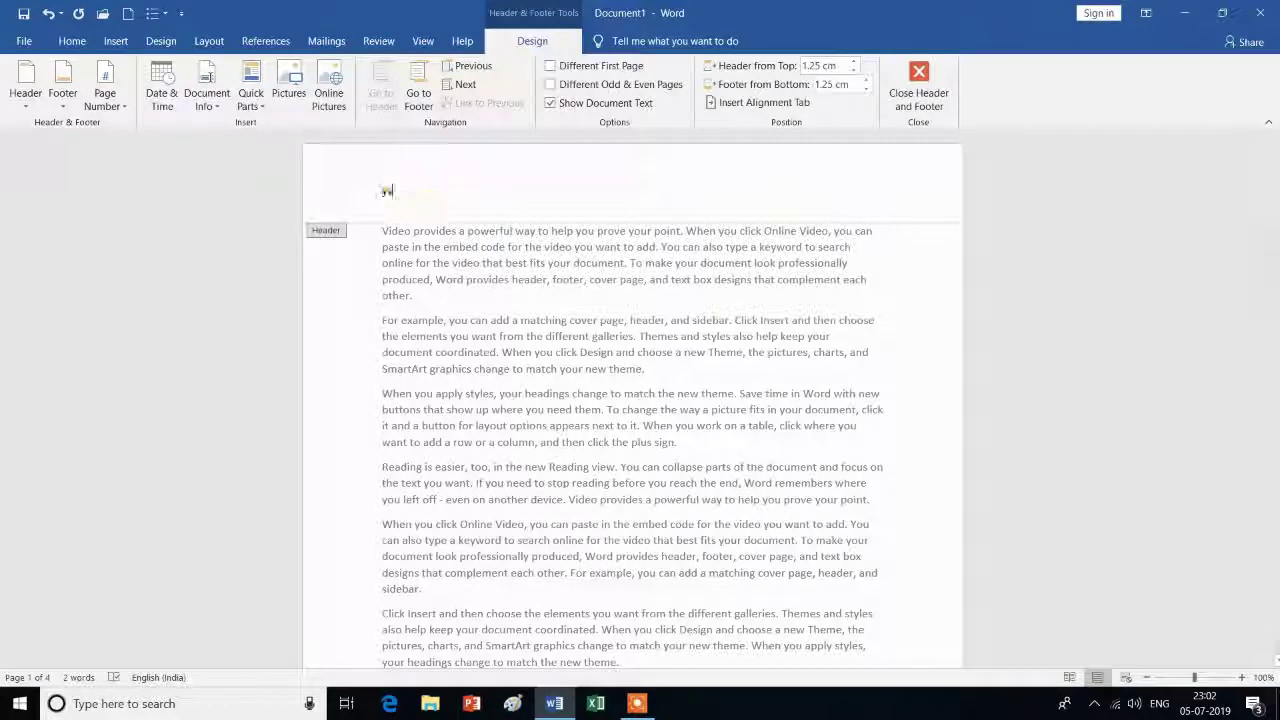
{"action": "type", "text": "si"}
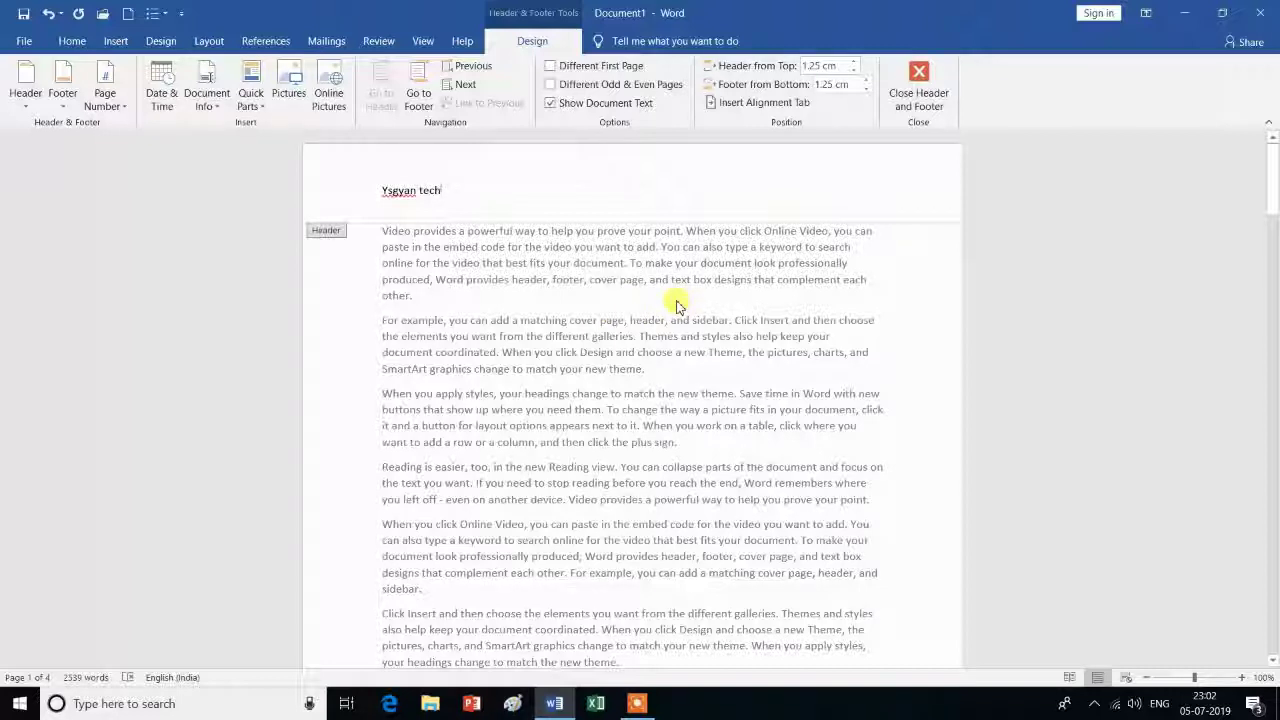
{"action": "scroll", "coordinate": [516, 290], "scroll_direction": "down", "scroll_amount": 3}
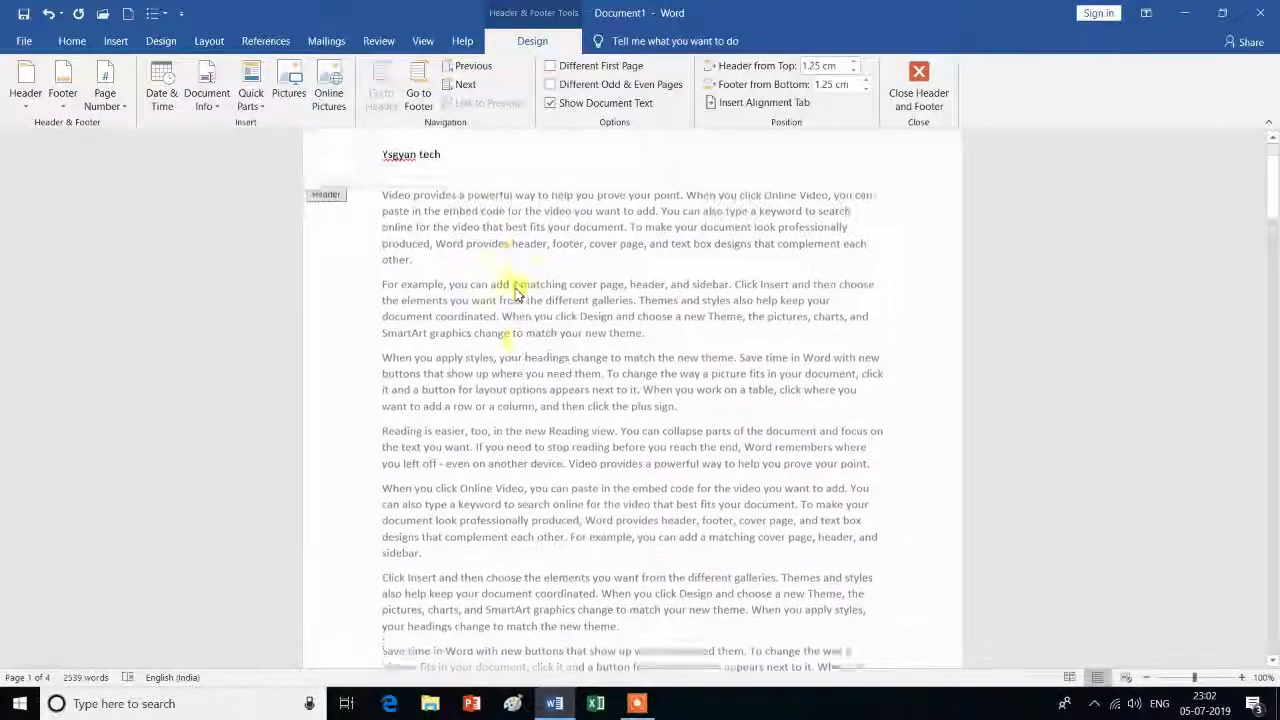
{"action": "scroll", "coordinate": [516, 290], "scroll_direction": "down", "scroll_amount": 4}
{"action": "scroll", "coordinate": [516, 290], "scroll_direction": "down", "scroll_amount": 3}
{"action": "scroll", "coordinate": [516, 290], "scroll_direction": "down", "scroll_amount": 3}
{"action": "scroll", "coordinate": [516, 290], "scroll_direction": "down", "scroll_amount": 2}
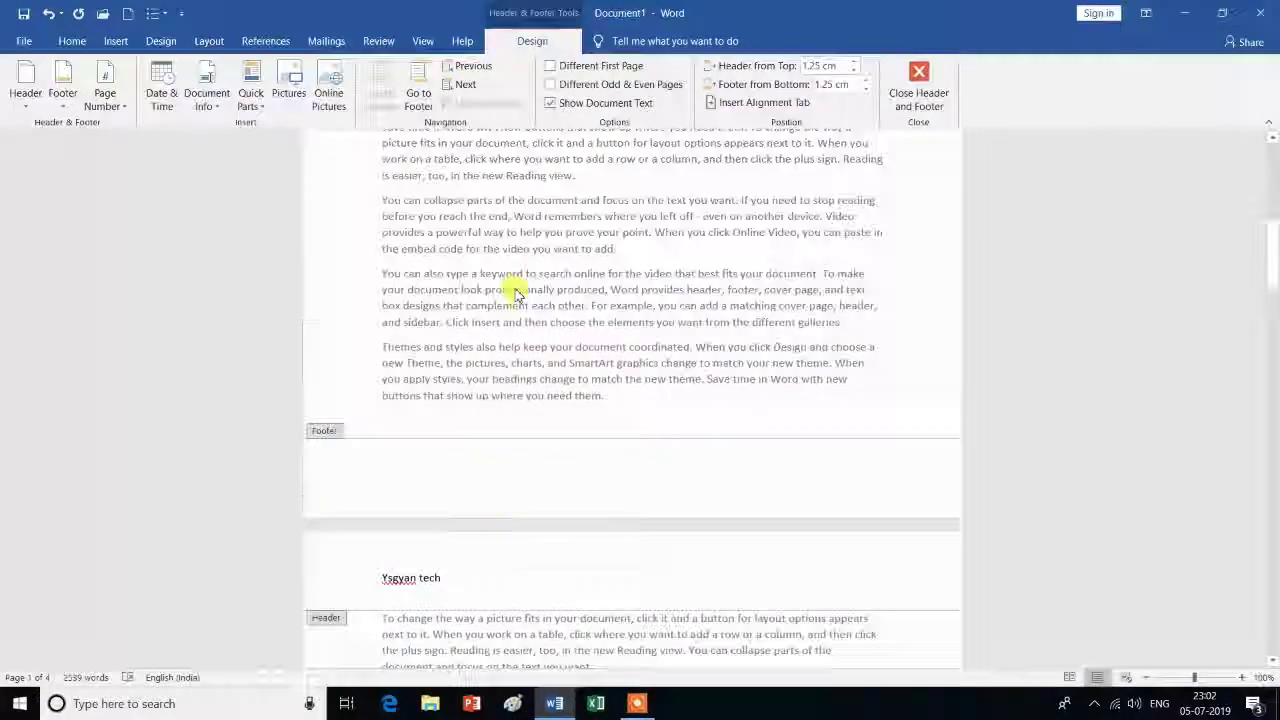
{"action": "scroll", "coordinate": [516, 290], "scroll_direction": "down", "scroll_amount": 2}
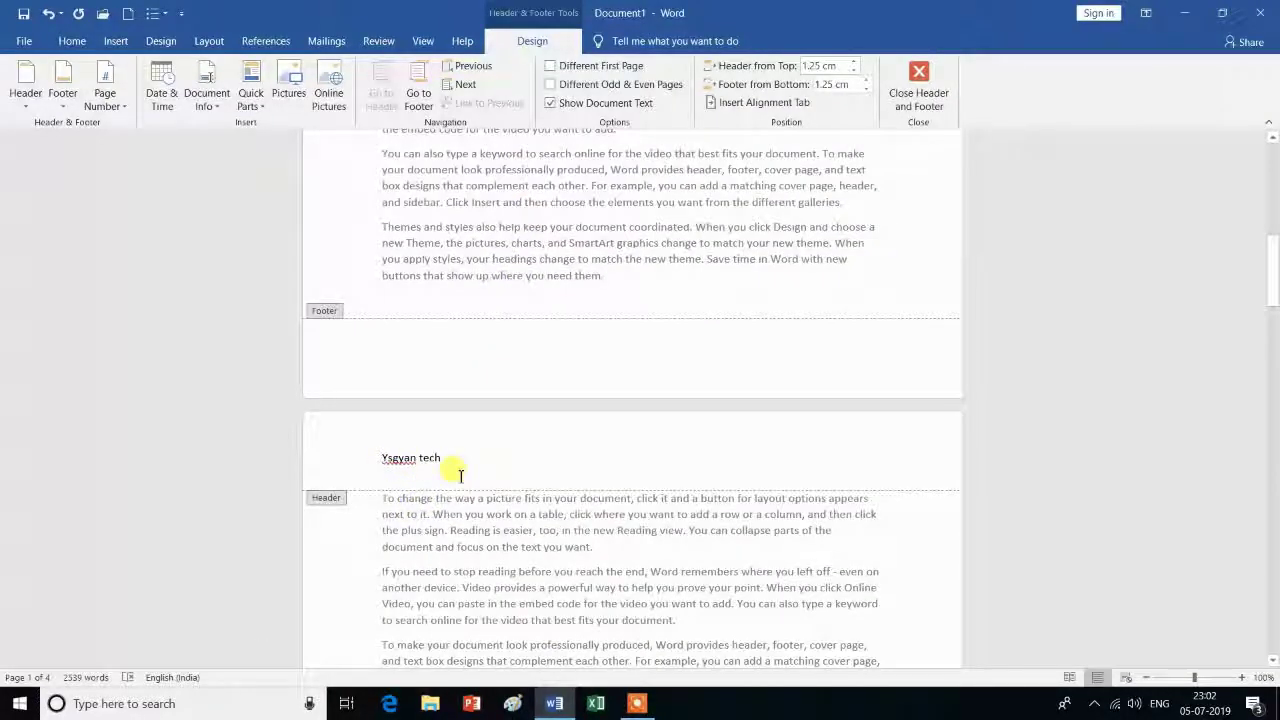
{"action": "scroll", "coordinate": [460, 475], "scroll_direction": "down", "scroll_amount": 3}
{"action": "scroll", "coordinate": [460, 475], "scroll_direction": "down", "scroll_amount": 3}
{"action": "scroll", "coordinate": [460, 475], "scroll_direction": "down", "scroll_amount": 3}
{"action": "scroll", "coordinate": [460, 475], "scroll_direction": "down", "scroll_amount": 3}
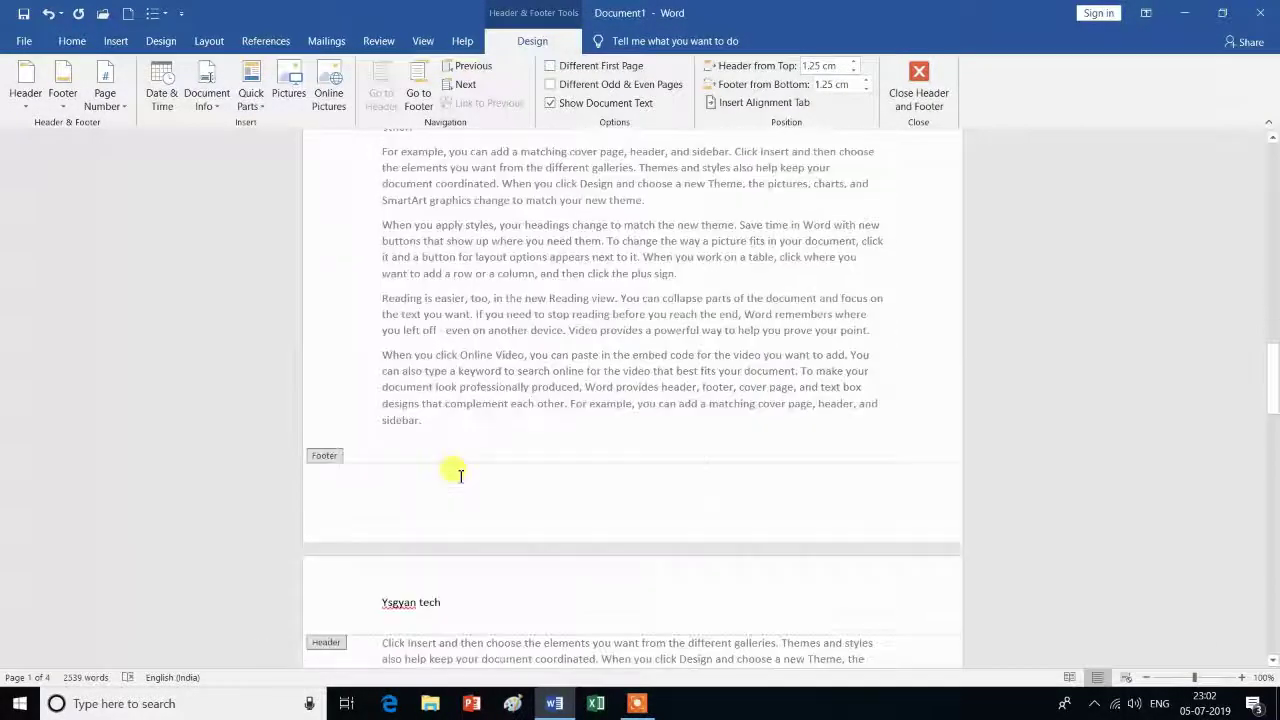
{"action": "scroll", "coordinate": [450, 470], "scroll_direction": "down", "scroll_amount": 3}
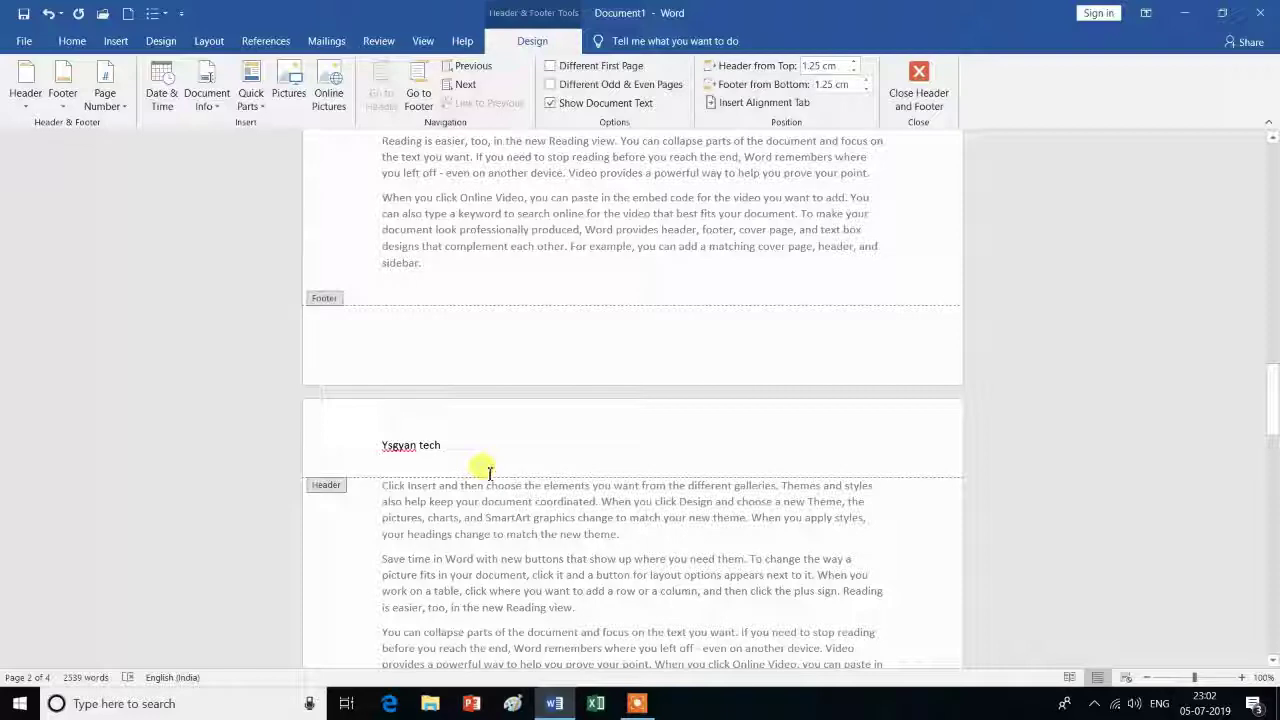
{"action": "scroll", "coordinate": [489, 472], "scroll_direction": "down", "scroll_amount": 2}
{"action": "scroll", "coordinate": [489, 472], "scroll_direction": "down", "scroll_amount": 3}
{"action": "scroll", "coordinate": [489, 472], "scroll_direction": "down", "scroll_amount": 3}
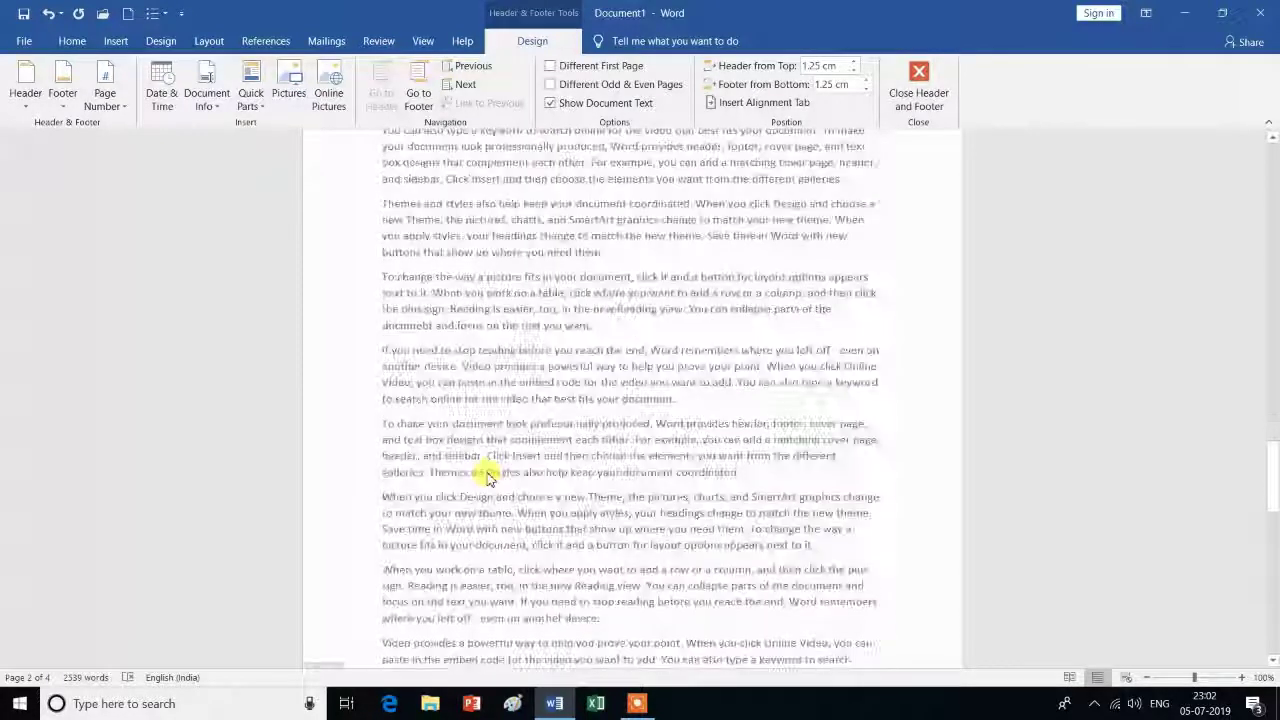
{"action": "scroll", "coordinate": [489, 472], "scroll_direction": "down", "scroll_amount": 3}
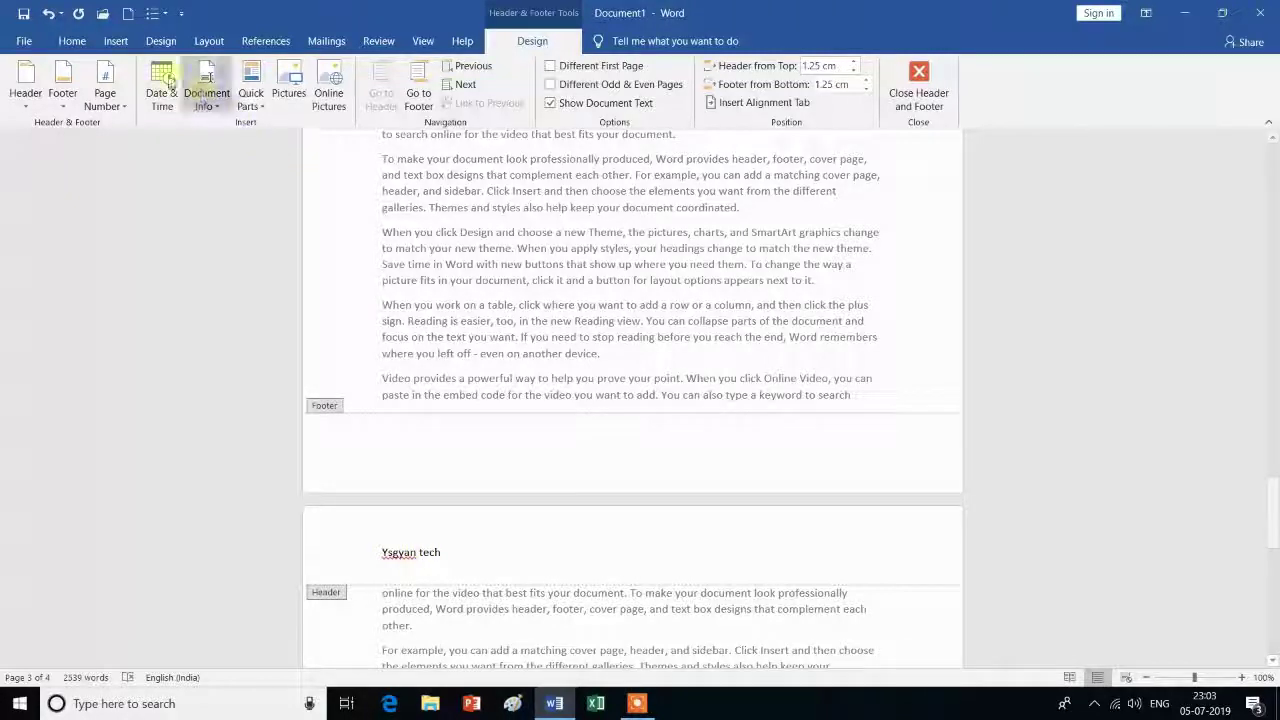
Replace the header with the Blank three-column header design
{"action": "left_click", "coordinate": [118, 42]}
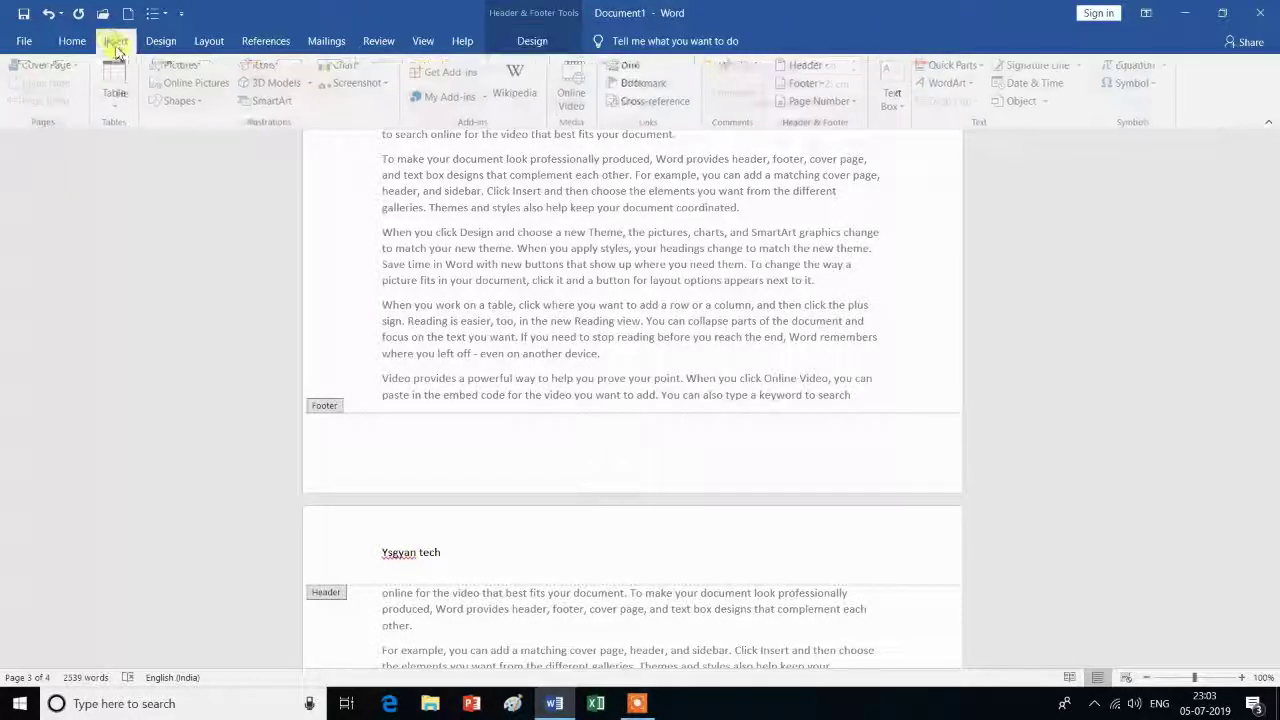
{"action": "left_click", "coordinate": [830, 66]}
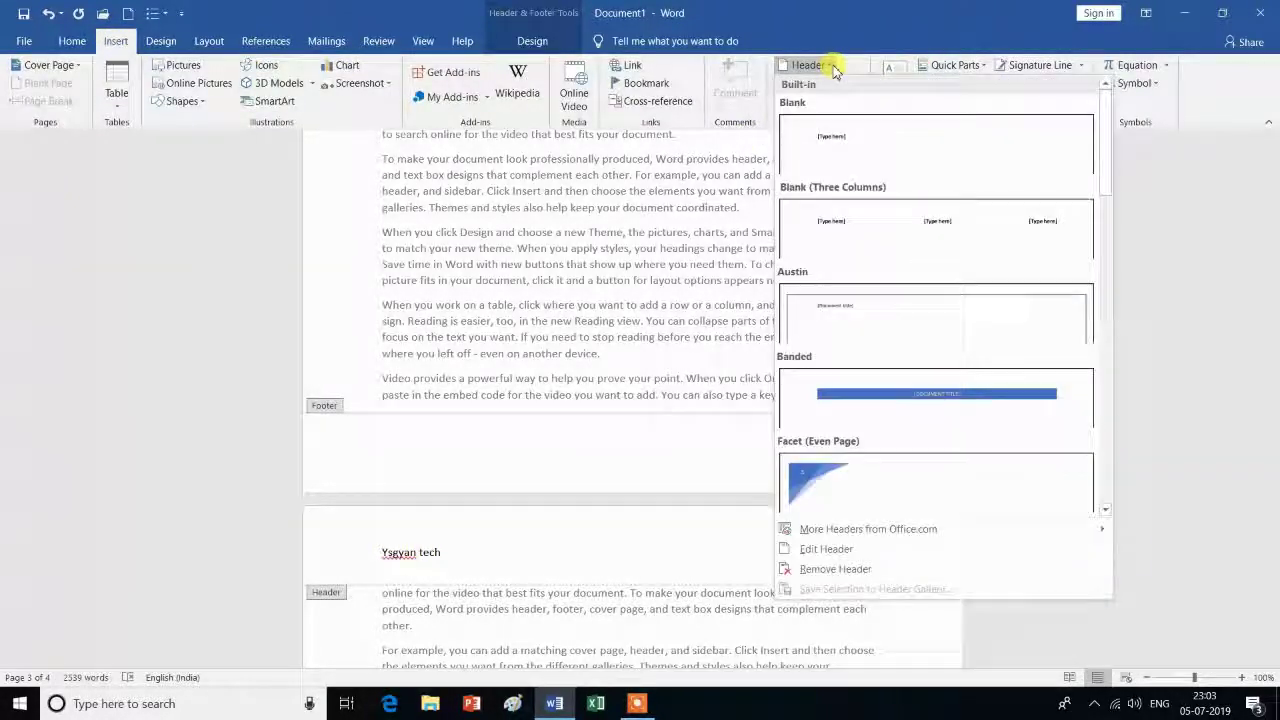
{"action": "left_click", "coordinate": [852, 232]}
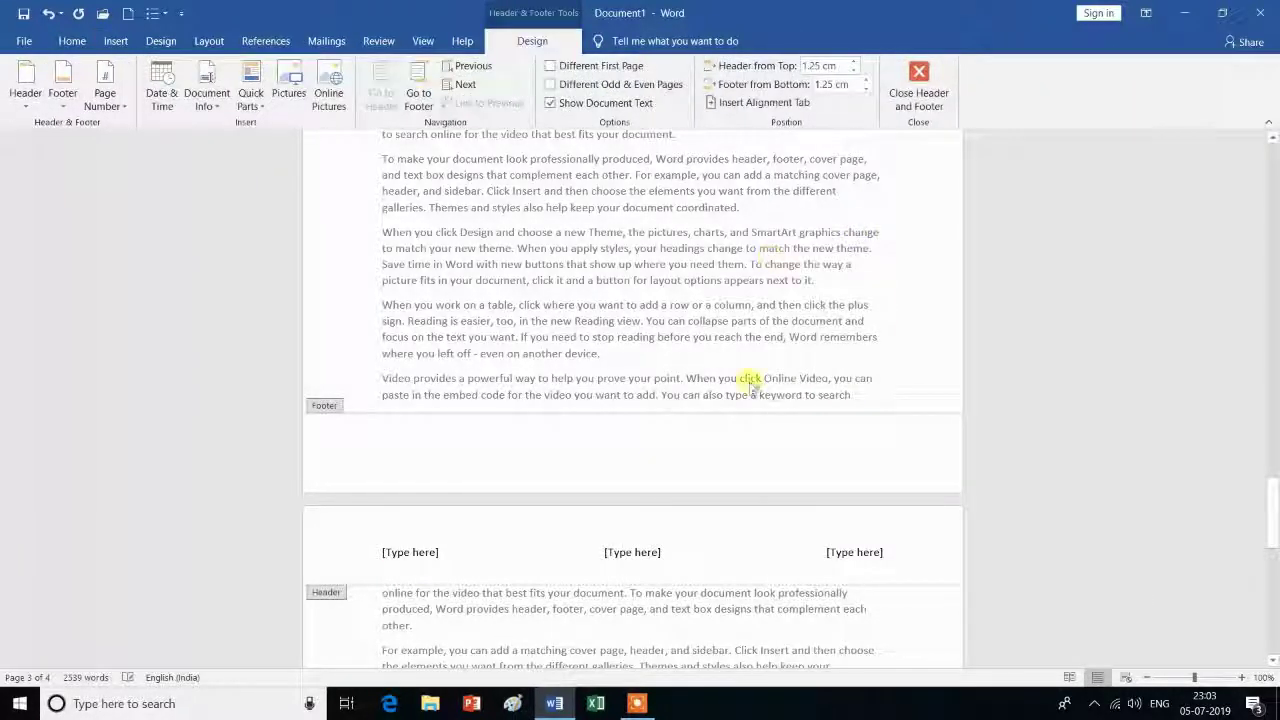
{"action": "scroll", "coordinate": [640, 523], "scroll_direction": "down", "scroll_amount": 5}
{"action": "scroll", "coordinate": [646, 534], "scroll_direction": "down", "scroll_amount": 5}
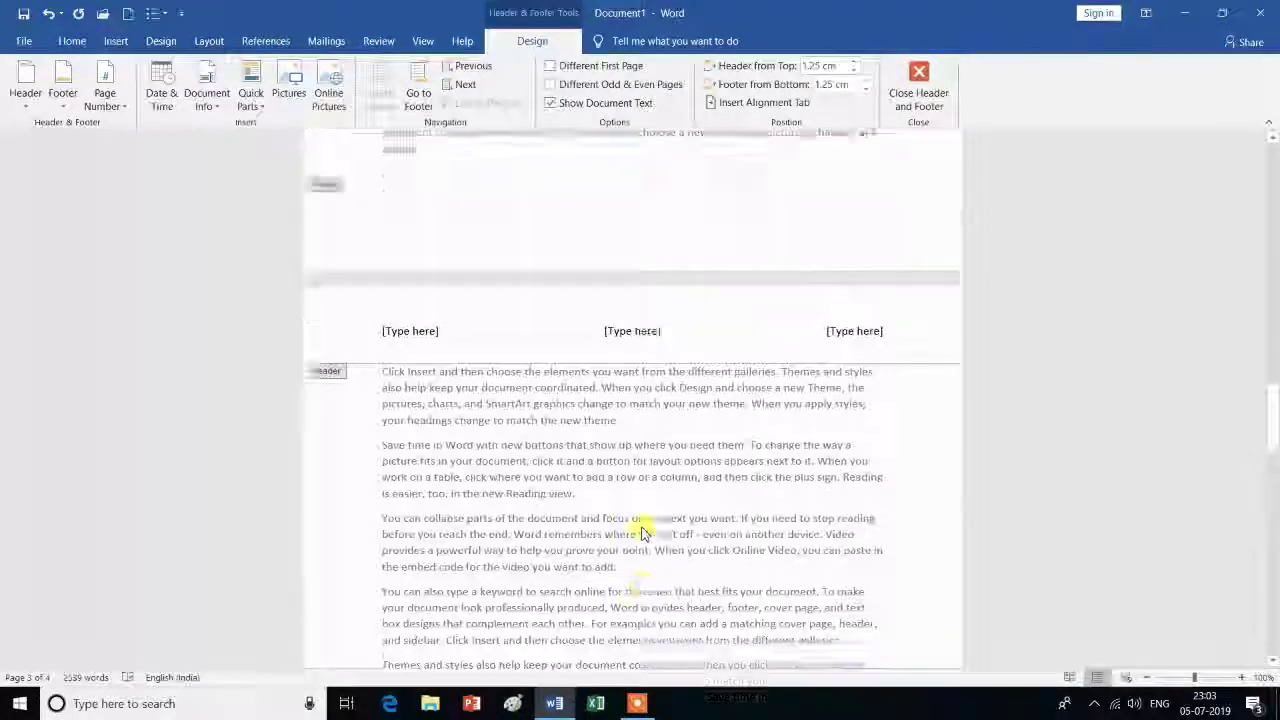
{"action": "scroll", "coordinate": [643, 529], "scroll_direction": "down", "scroll_amount": 5}
{"action": "scroll", "coordinate": [643, 532], "scroll_direction": "down", "scroll_amount": 5}
{"action": "scroll", "coordinate": [643, 532], "scroll_direction": "up", "scroll_amount": 4}
{"action": "scroll", "coordinate": [643, 532], "scroll_direction": "up", "scroll_amount": 5}
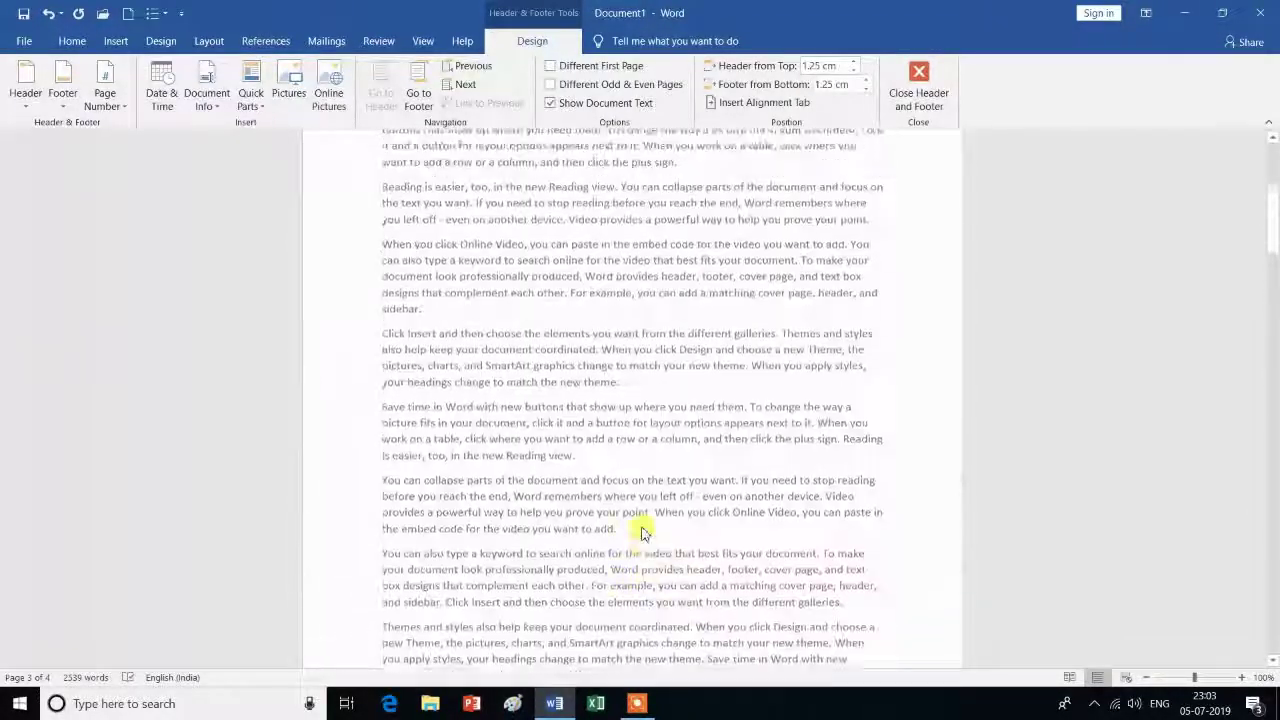
{"action": "scroll", "coordinate": [643, 532], "scroll_direction": "up", "scroll_amount": 4}
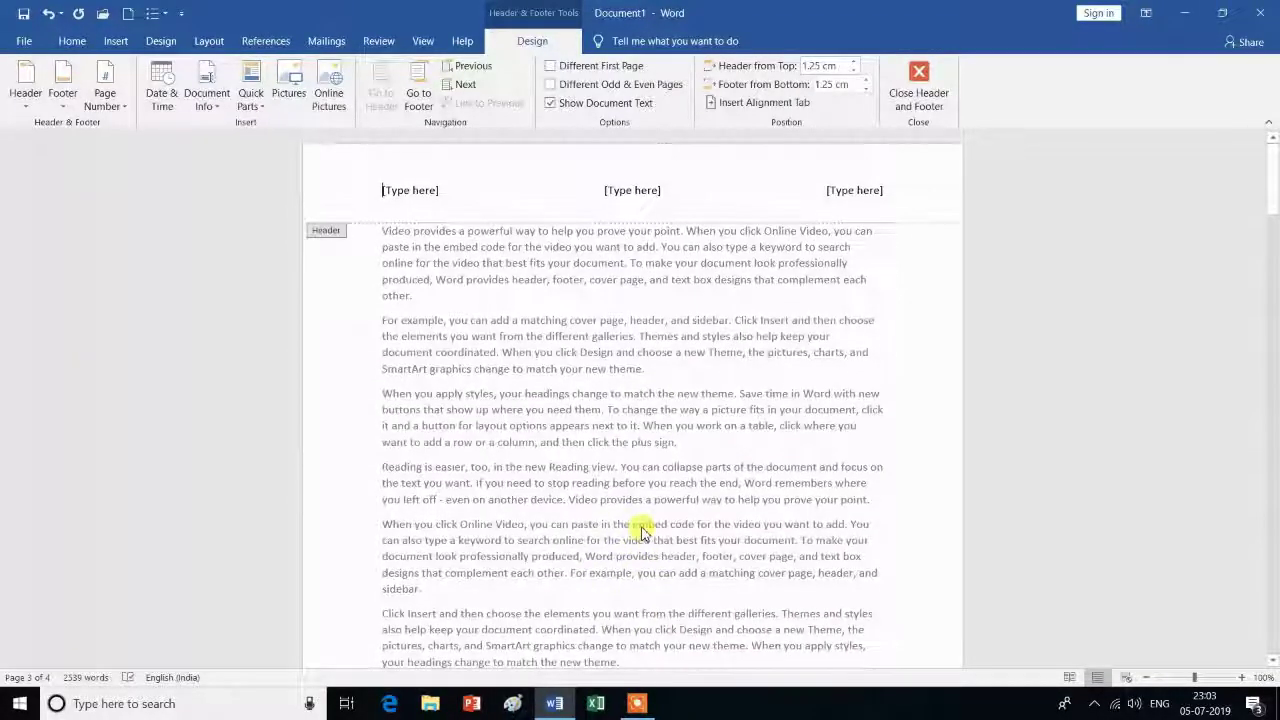
Fill the left, middle and right header placeholders with 1, 2 and 3, then check every page
{"action": "left_click", "coordinate": [424, 190]}
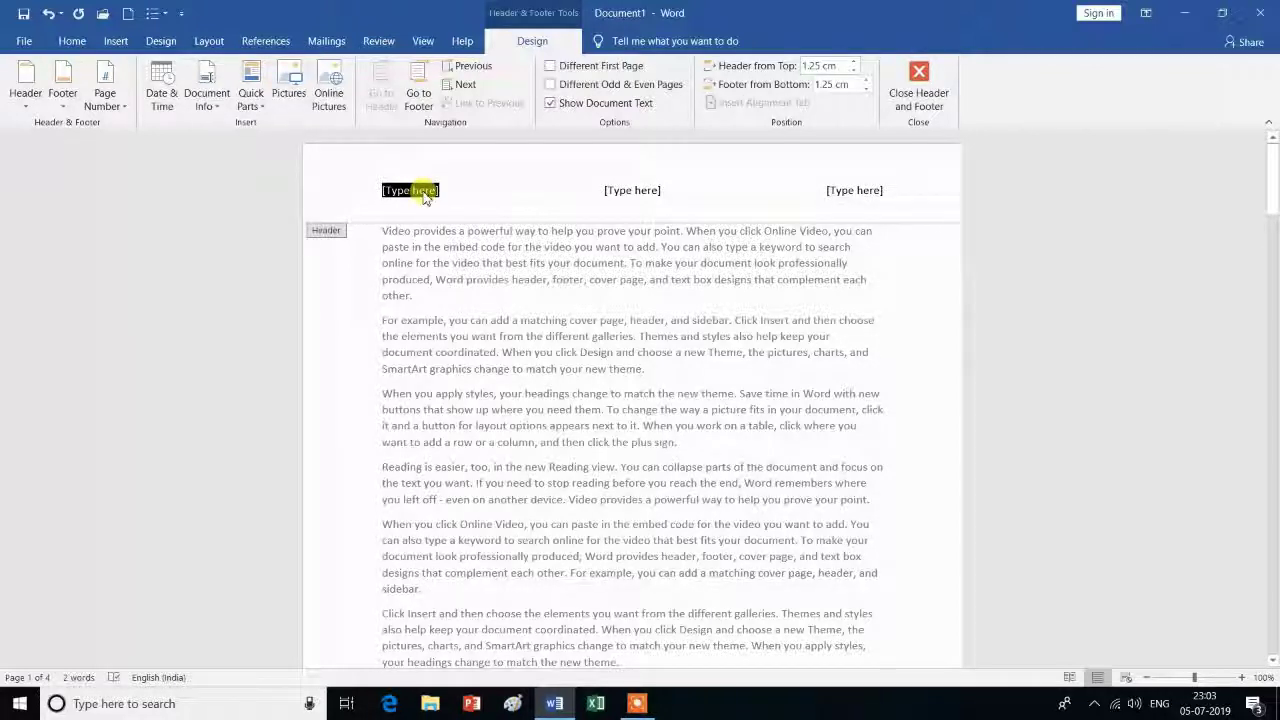
{"action": "type", "text": "1"}
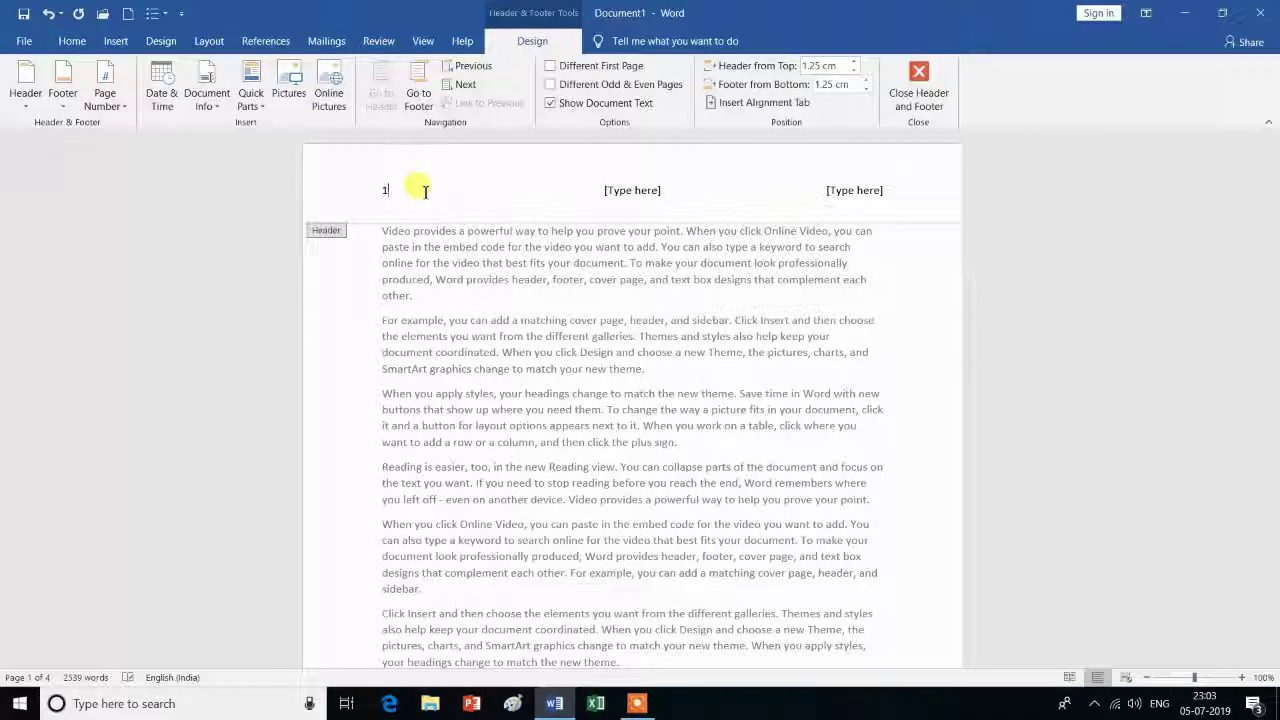
{"action": "left_click", "coordinate": [612, 192]}
{"action": "type", "text": "2"}
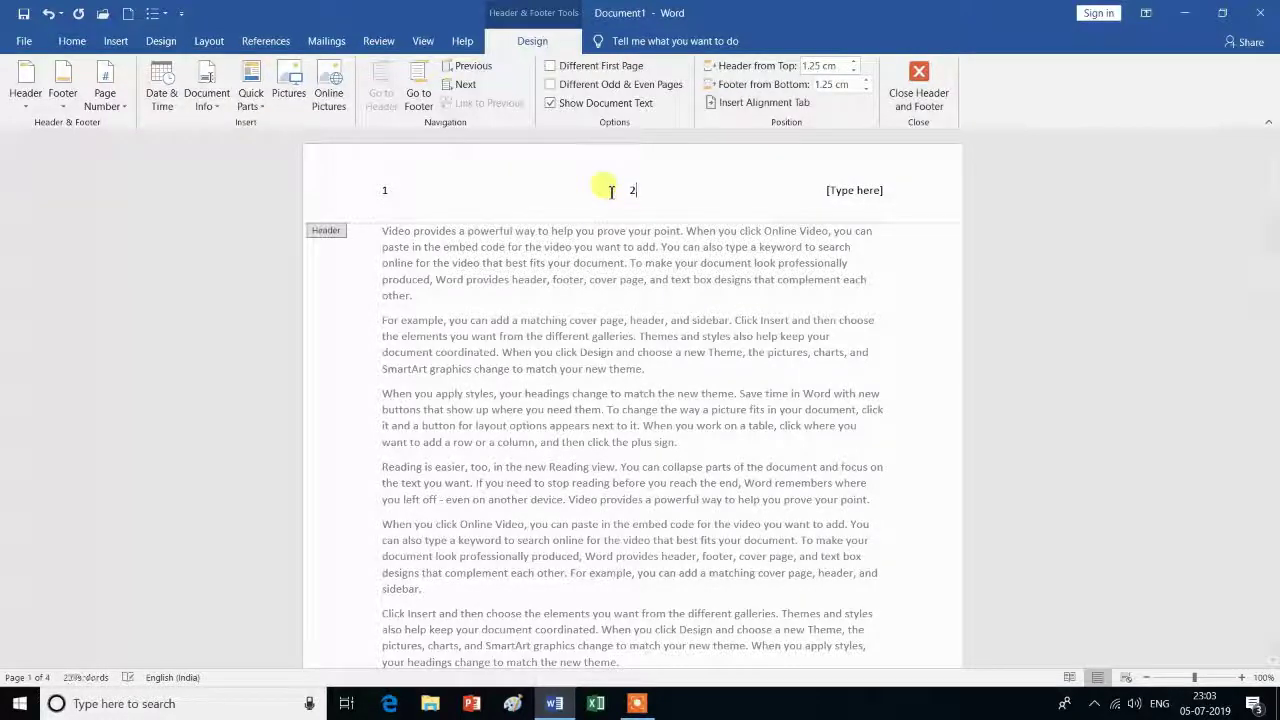
{"action": "left_click", "coordinate": [856, 192]}
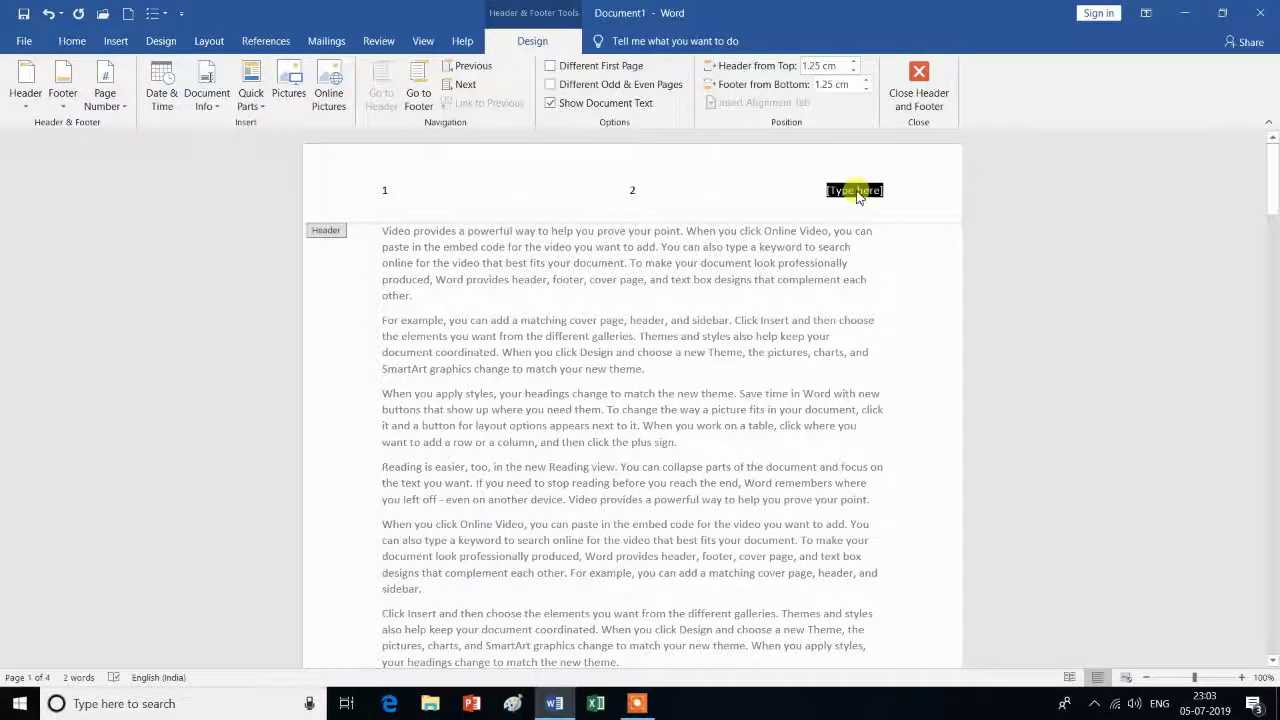
{"action": "type", "text": "3"}
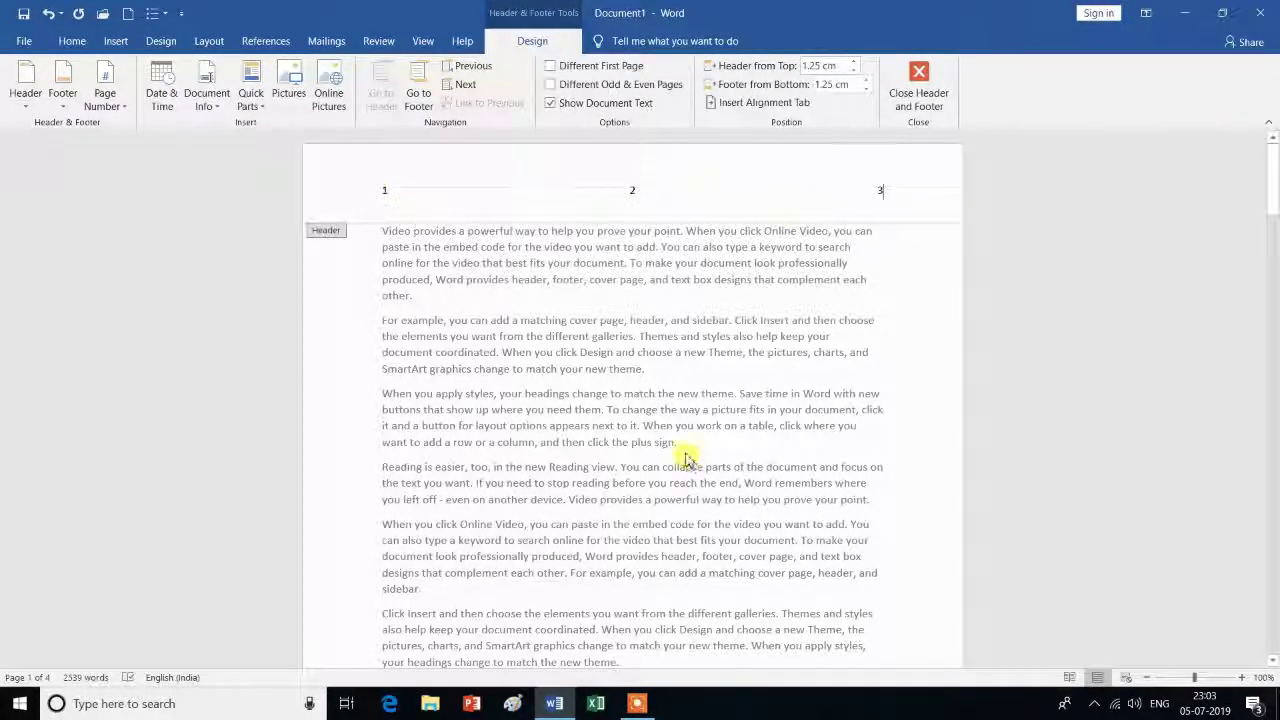
{"action": "scroll", "coordinate": [686, 451], "scroll_direction": "down", "scroll_amount": 3}
{"action": "scroll", "coordinate": [686, 457], "scroll_direction": "down", "scroll_amount": 3}
{"action": "scroll", "coordinate": [686, 459], "scroll_direction": "down", "scroll_amount": 4}
{"action": "scroll", "coordinate": [686, 459], "scroll_direction": "down", "scroll_amount": 3}
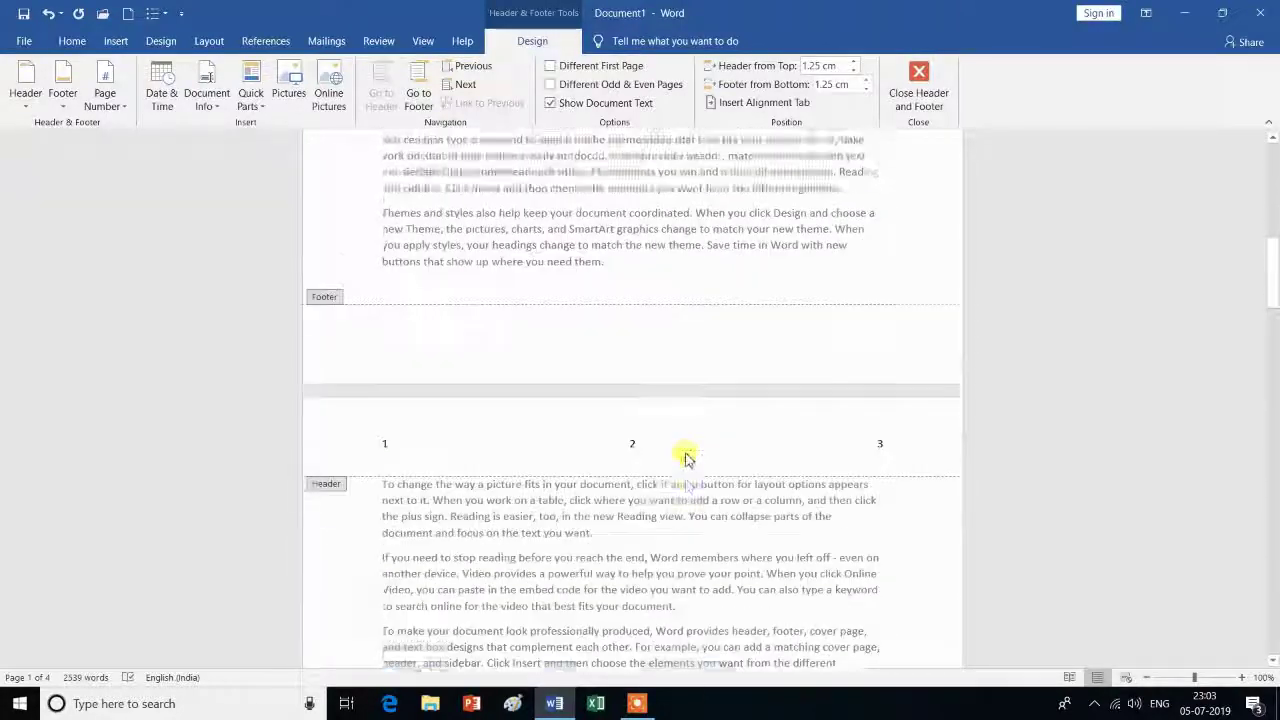
{"action": "scroll", "coordinate": [686, 457], "scroll_direction": "down", "scroll_amount": 4}
{"action": "scroll", "coordinate": [686, 455], "scroll_direction": "down", "scroll_amount": 6}
{"action": "scroll", "coordinate": [686, 452], "scroll_direction": "down", "scroll_amount": 6}
{"action": "scroll", "coordinate": [686, 453], "scroll_direction": "down", "scroll_amount": 5}
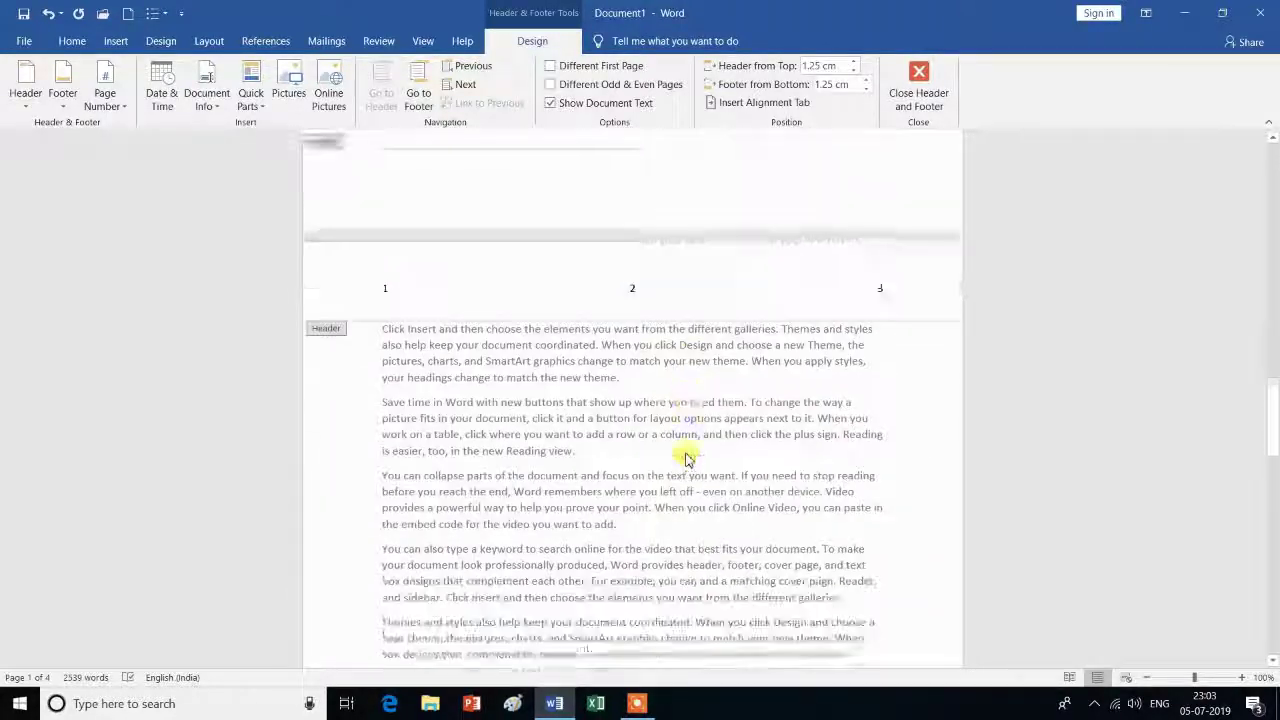
{"action": "scroll", "coordinate": [686, 455], "scroll_direction": "down", "scroll_amount": 6}
{"action": "scroll", "coordinate": [686, 456], "scroll_direction": "down", "scroll_amount": 6}
{"action": "scroll", "coordinate": [686, 457], "scroll_direction": "down", "scroll_amount": 4}
{"action": "scroll", "coordinate": [686, 457], "scroll_direction": "down", "scroll_amount": 4}
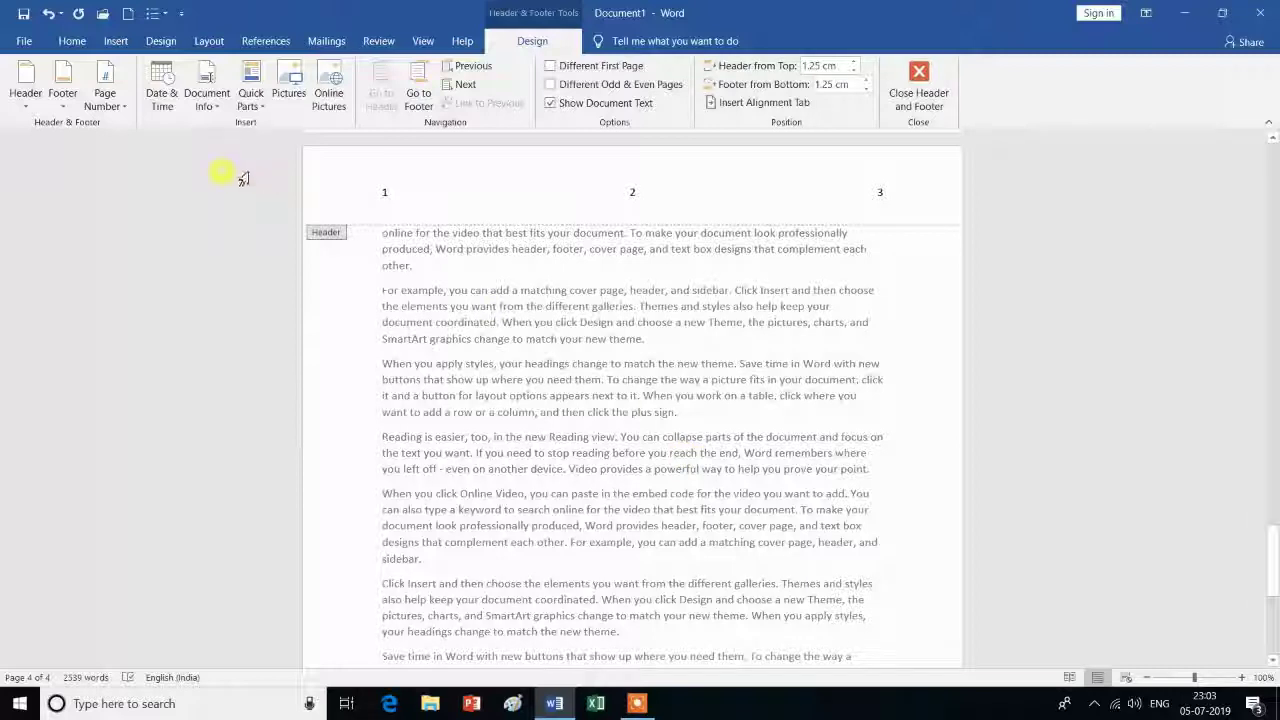
Apply the Banded header design and type YSGYAN TECH into its document title field
{"action": "left_click", "coordinate": [116, 42]}
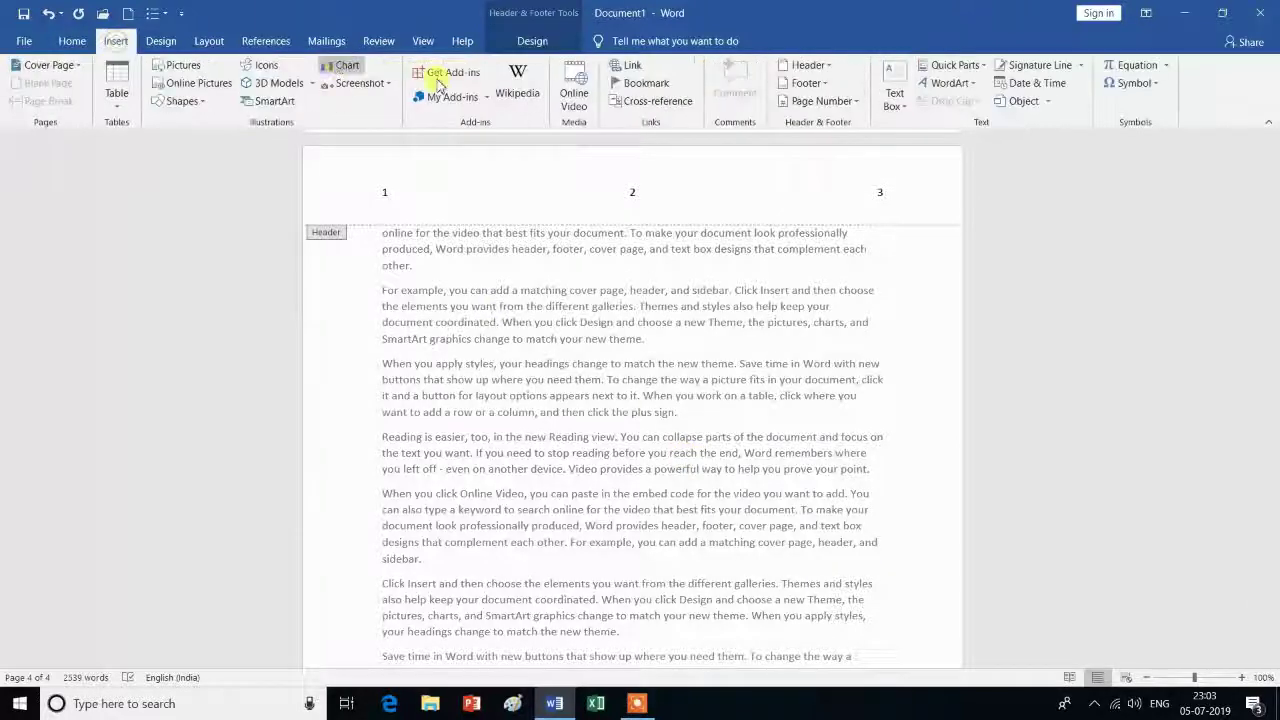
{"action": "left_click", "coordinate": [812, 65]}
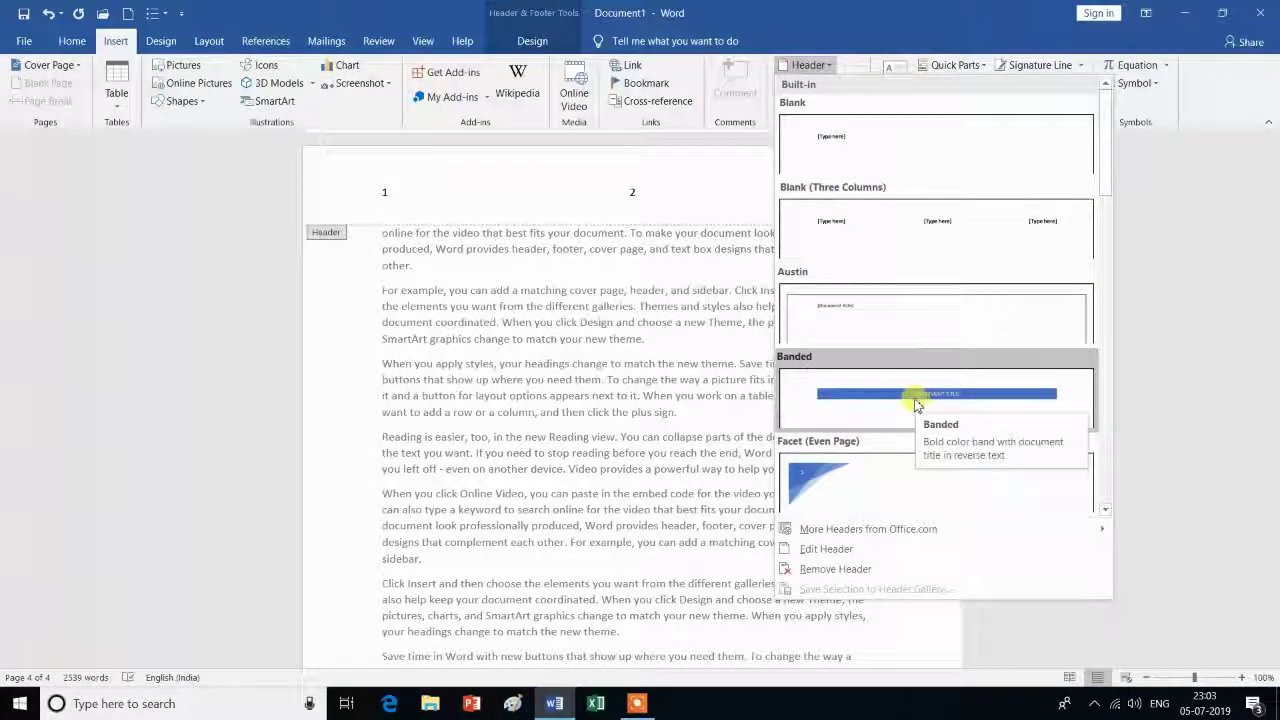
{"action": "scroll", "coordinate": [883, 413], "scroll_direction": "down", "scroll_amount": 3}
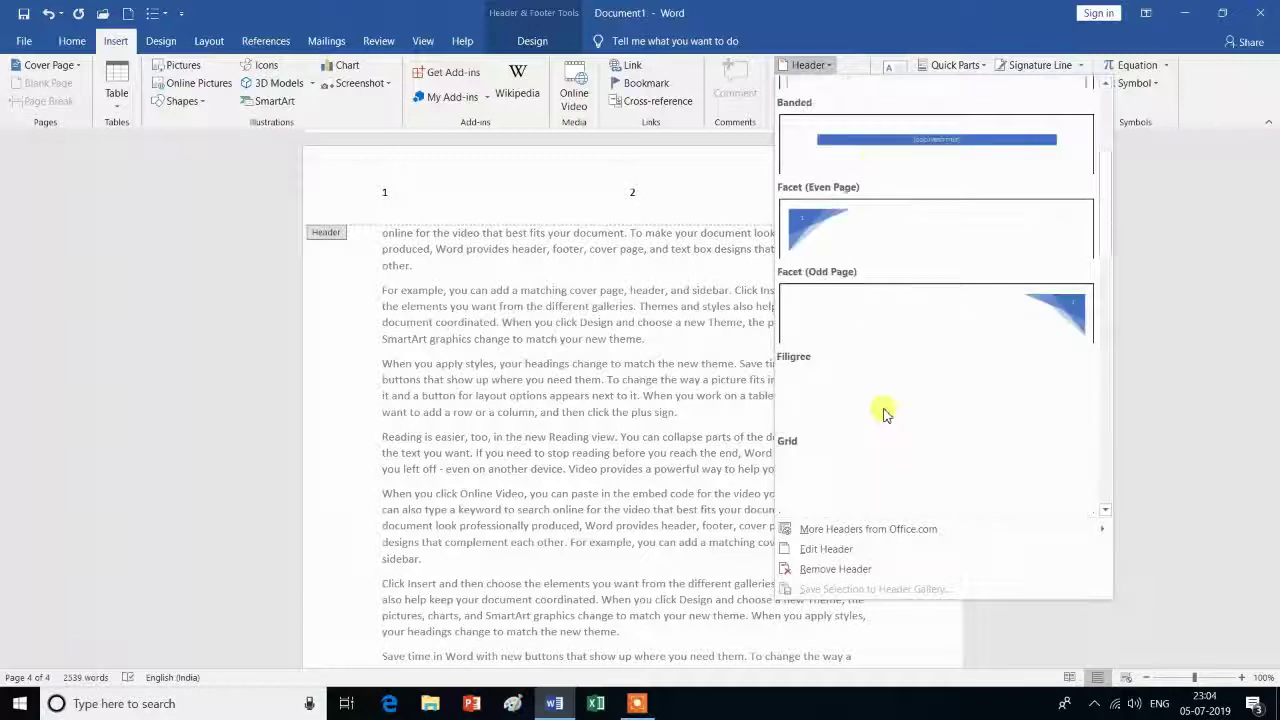
{"action": "scroll", "coordinate": [883, 413], "scroll_direction": "down", "scroll_amount": 5}
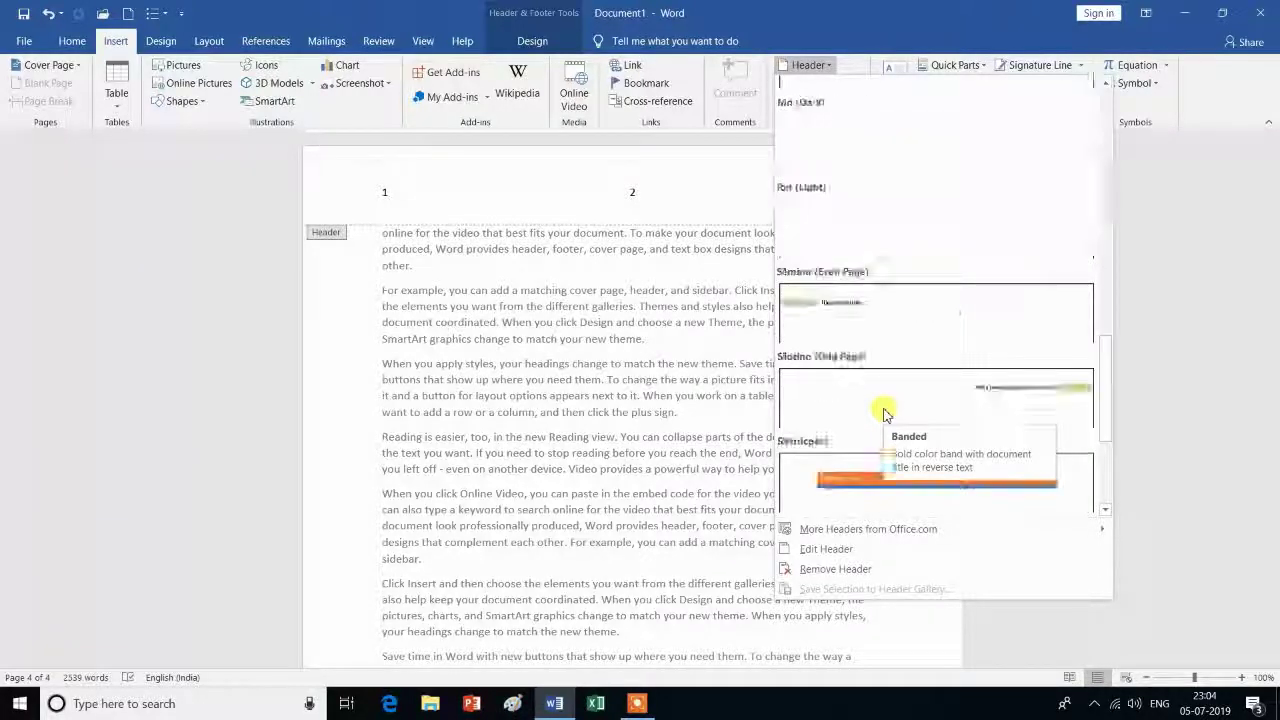
{"action": "scroll", "coordinate": [883, 413], "scroll_direction": "up", "scroll_amount": 5}
{"action": "scroll", "coordinate": [883, 413], "scroll_direction": "up", "scroll_amount": 3}
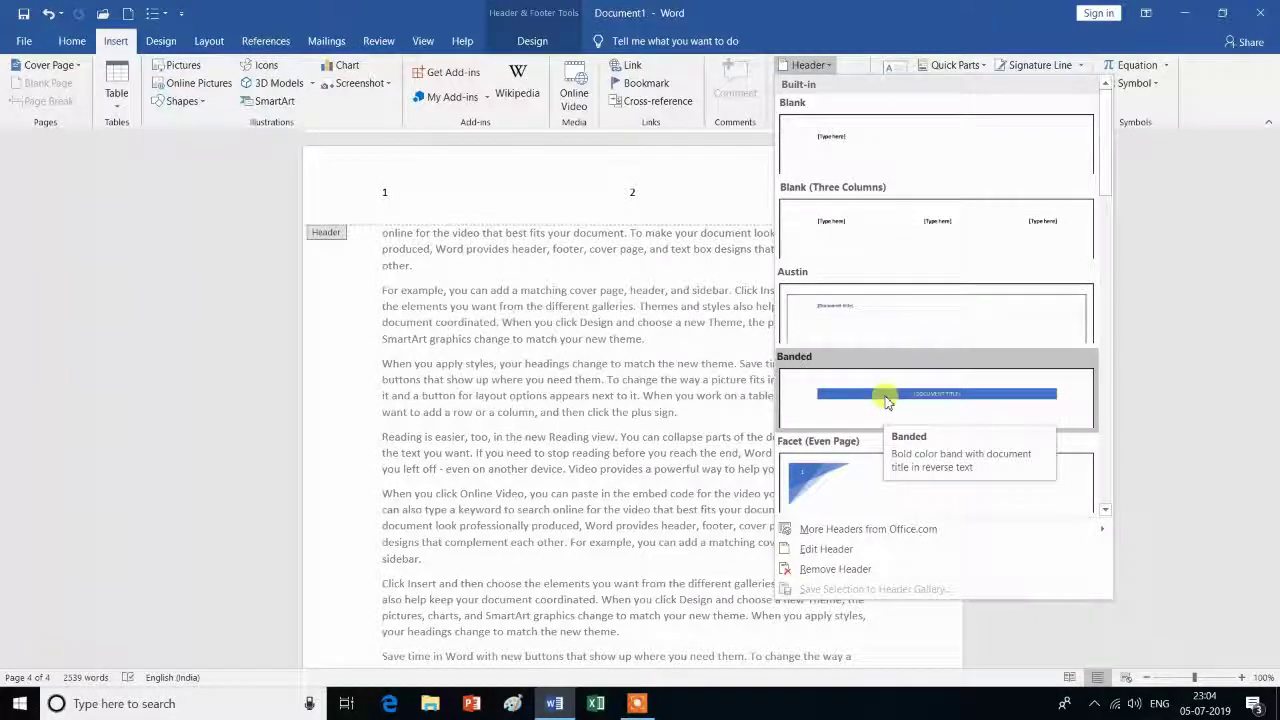
{"action": "left_click", "coordinate": [886, 398]}
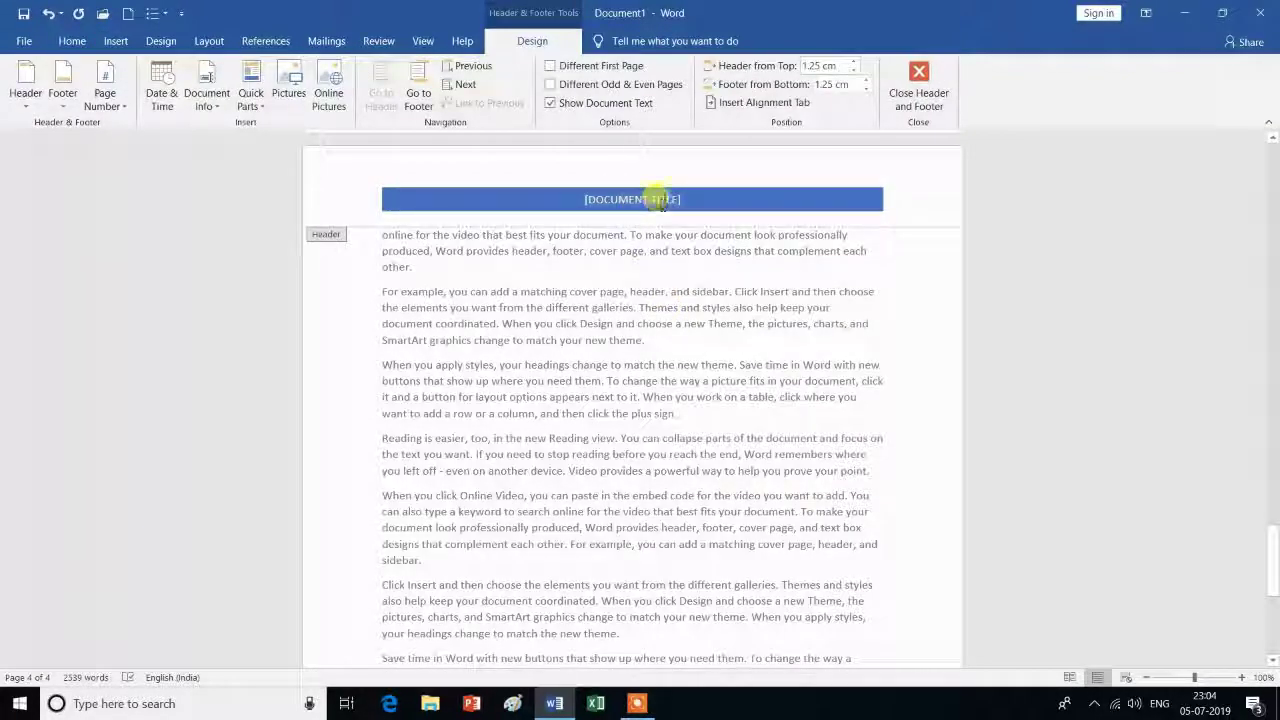
{"action": "left_click", "coordinate": [657, 196]}
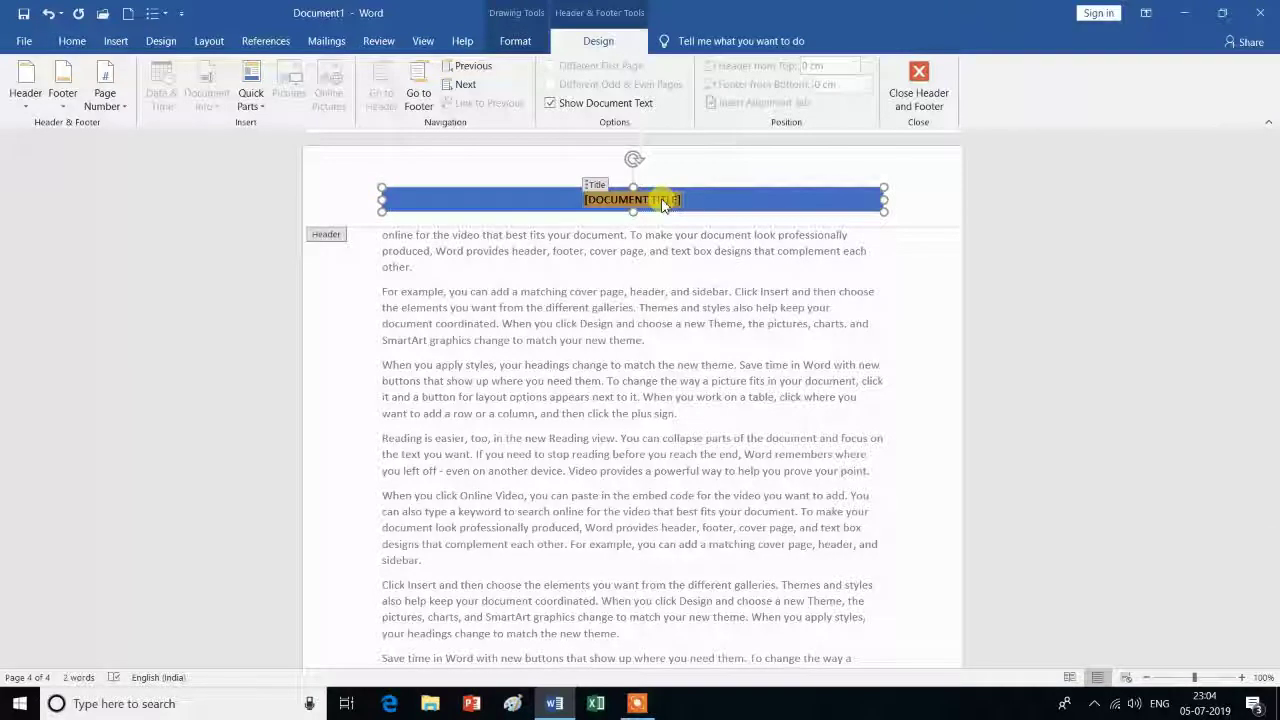
{"action": "type", "text": "YSGYA"}
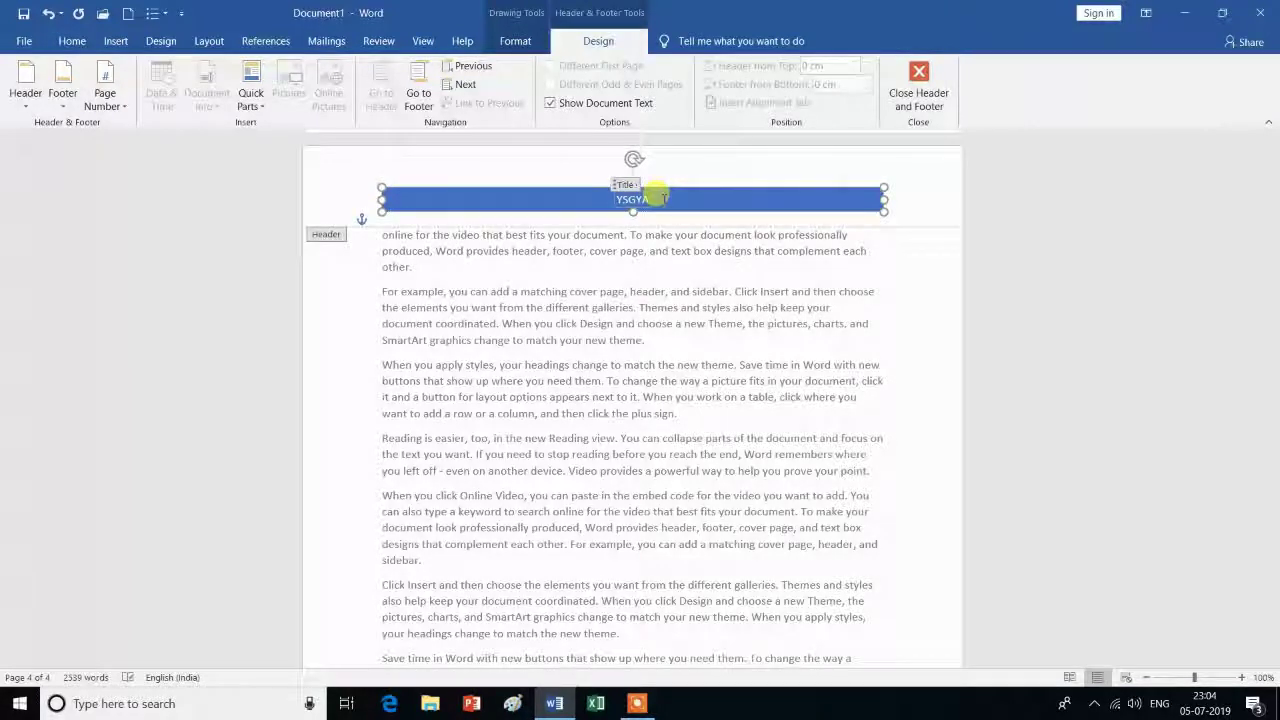
{"action": "type", "text": "NTE"}
{"action": "type", "text": "TEC"}
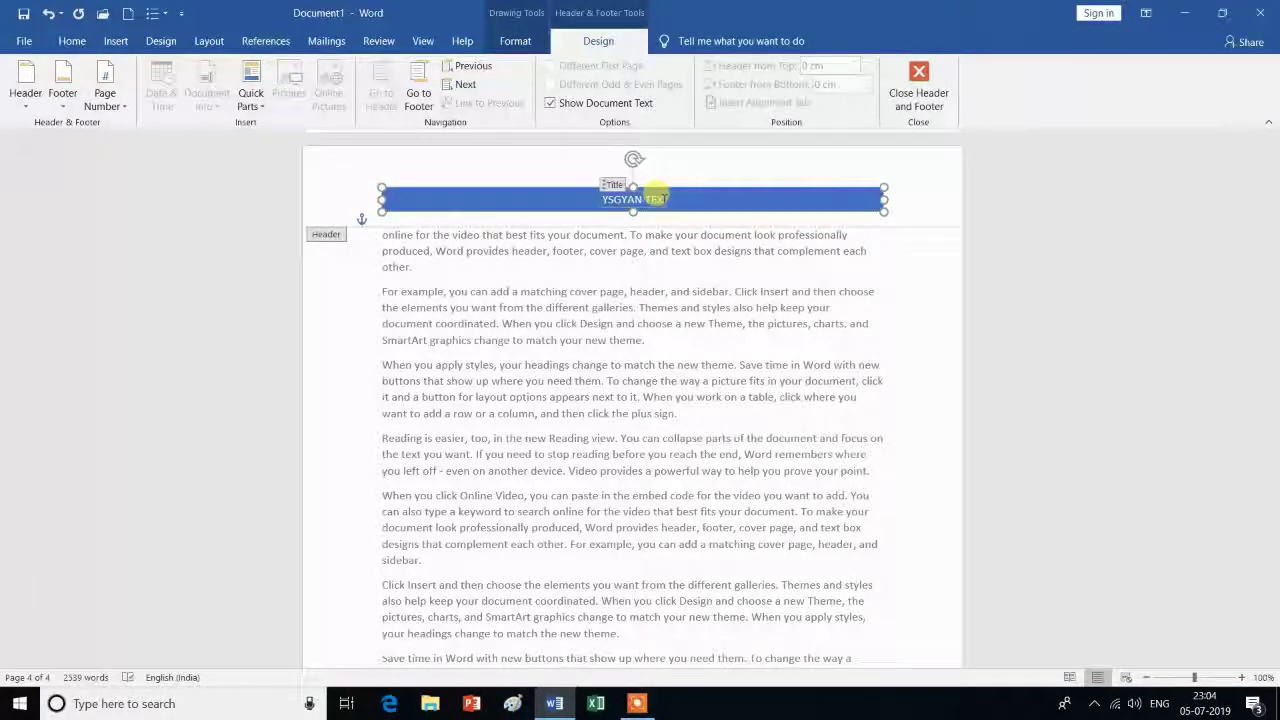
{"action": "type", "text": "H"}
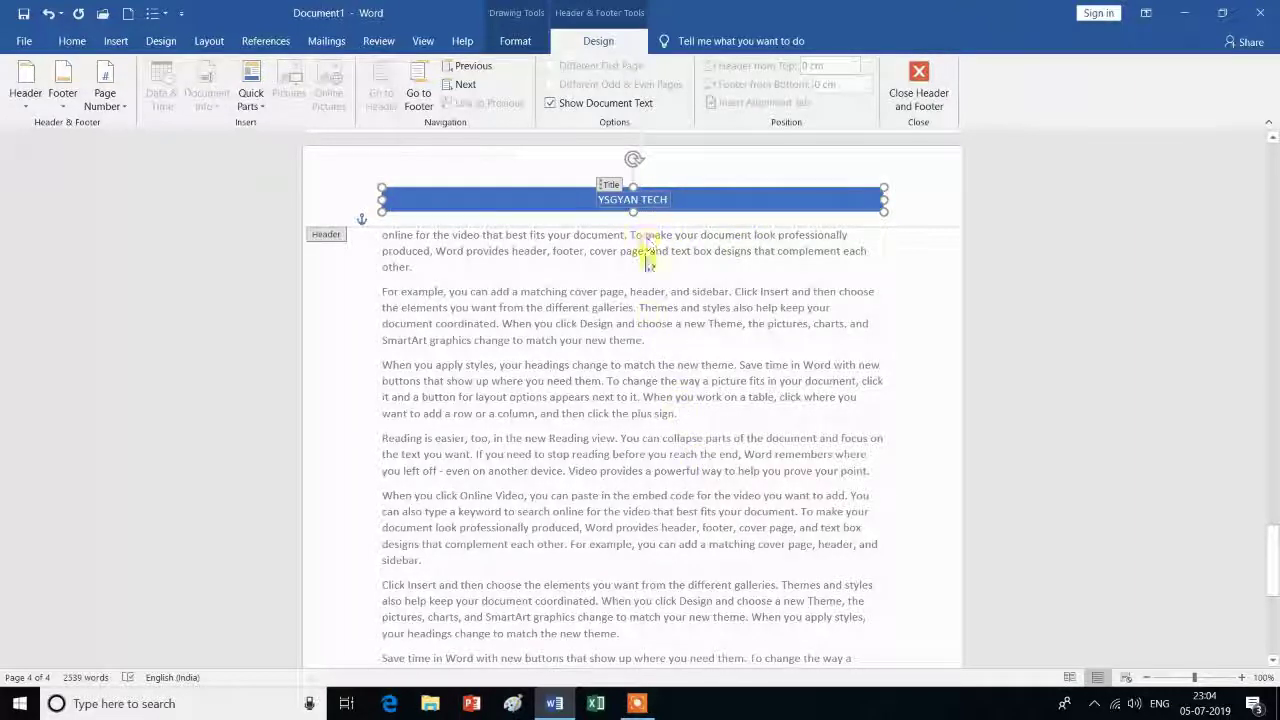
{"action": "scroll", "coordinate": [659, 362], "scroll_direction": "down", "scroll_amount": 1}
{"action": "scroll", "coordinate": [657, 360], "scroll_direction": "down", "scroll_amount": 2}
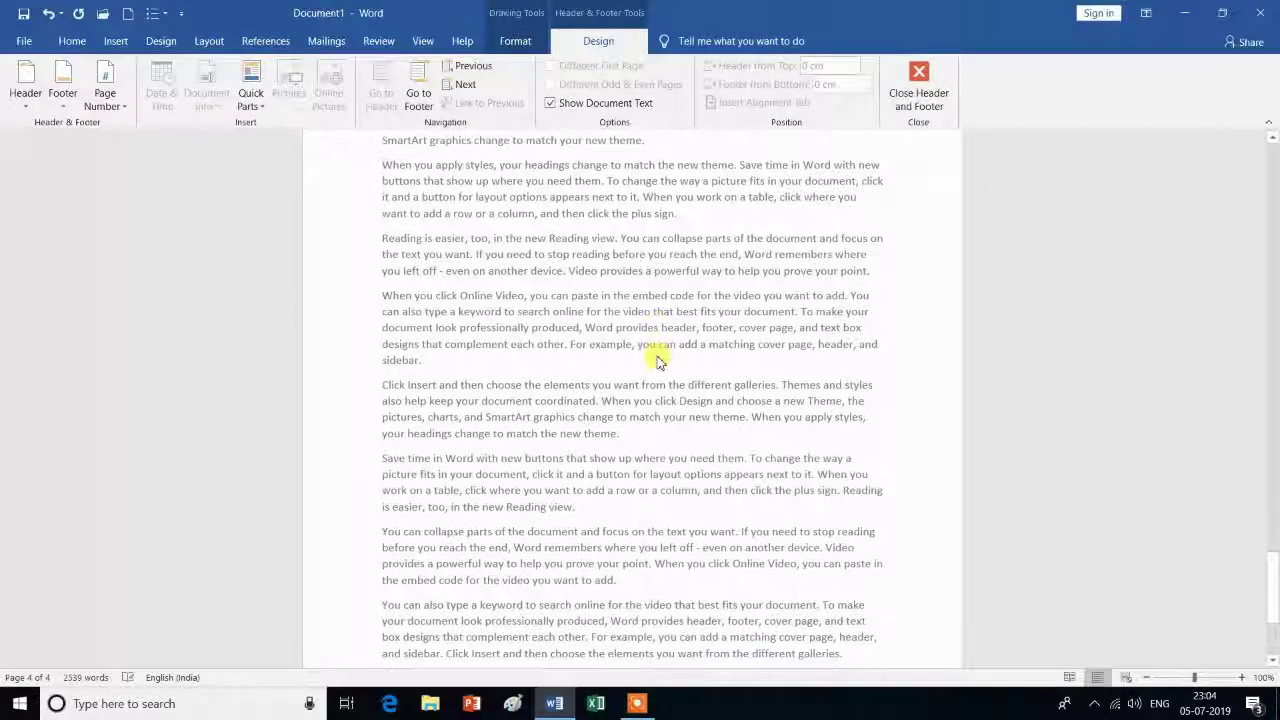
{"action": "scroll", "coordinate": [657, 360], "scroll_direction": "down", "scroll_amount": 3}
{"action": "scroll", "coordinate": [658, 361], "scroll_direction": "down", "scroll_amount": 1}
{"action": "scroll", "coordinate": [657, 360], "scroll_direction": "down", "scroll_amount": 5}
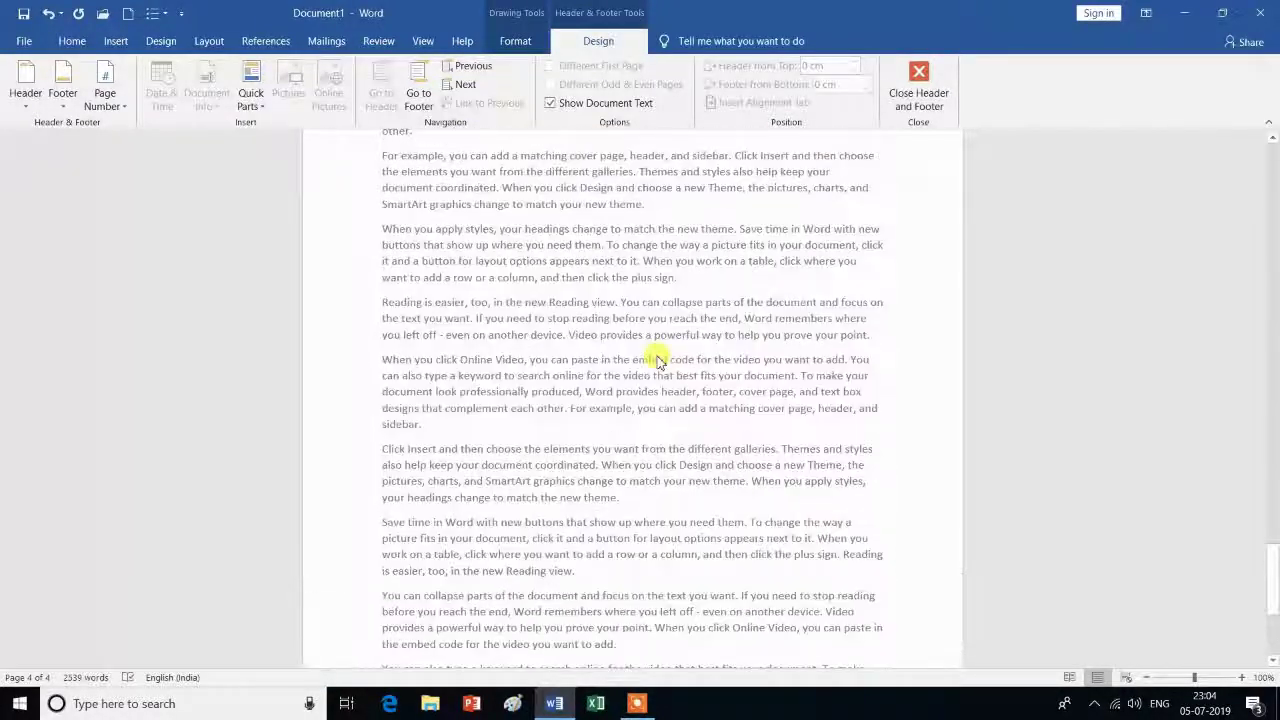
{"action": "scroll", "coordinate": [657, 360], "scroll_direction": "up", "scroll_amount": 3}
{"action": "scroll", "coordinate": [657, 361], "scroll_direction": "up", "scroll_amount": 2}
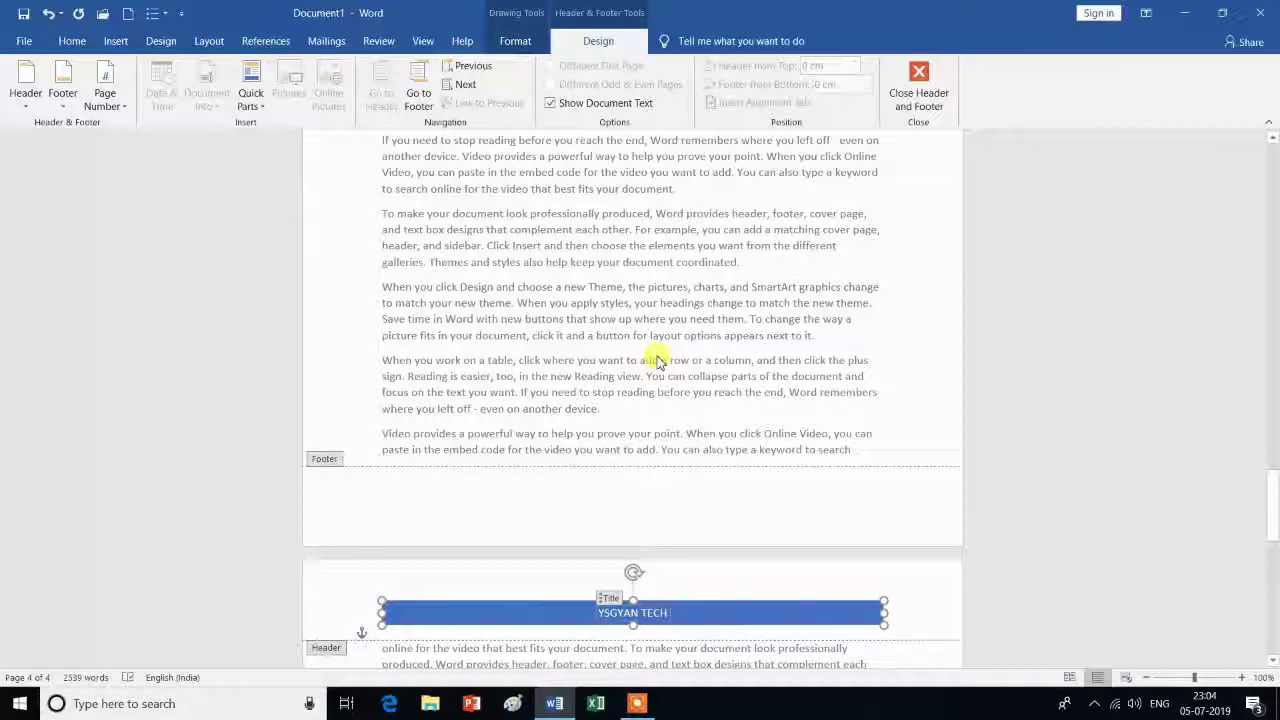
{"action": "scroll", "coordinate": [686, 500], "scroll_direction": "down", "scroll_amount": 7}
{"action": "scroll", "coordinate": [686, 500], "scroll_direction": "down", "scroll_amount": 7}
{"action": "scroll", "coordinate": [686, 500], "scroll_direction": "down", "scroll_amount": 7}
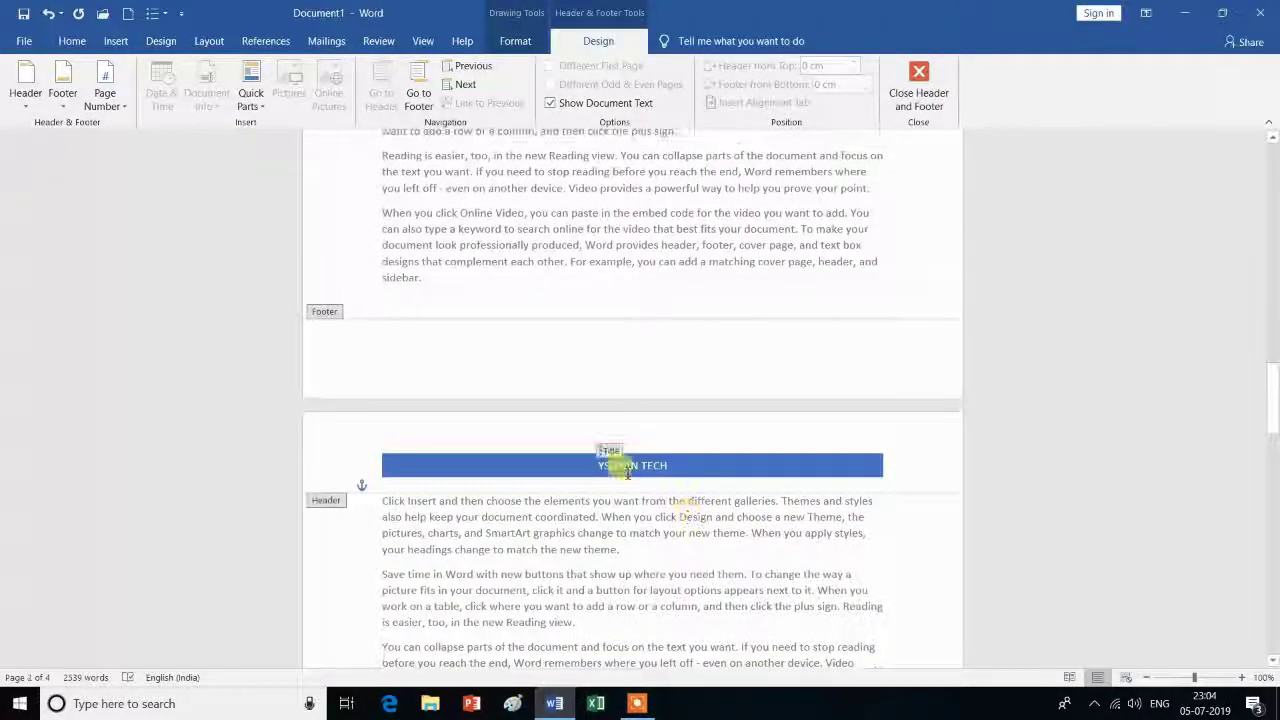
{"action": "scroll", "coordinate": [627, 475], "scroll_direction": "up", "scroll_amount": 4}
{"action": "scroll", "coordinate": [627, 476], "scroll_direction": "down", "scroll_amount": 5}
{"action": "scroll", "coordinate": [627, 478], "scroll_direction": "down", "scroll_amount": 7}
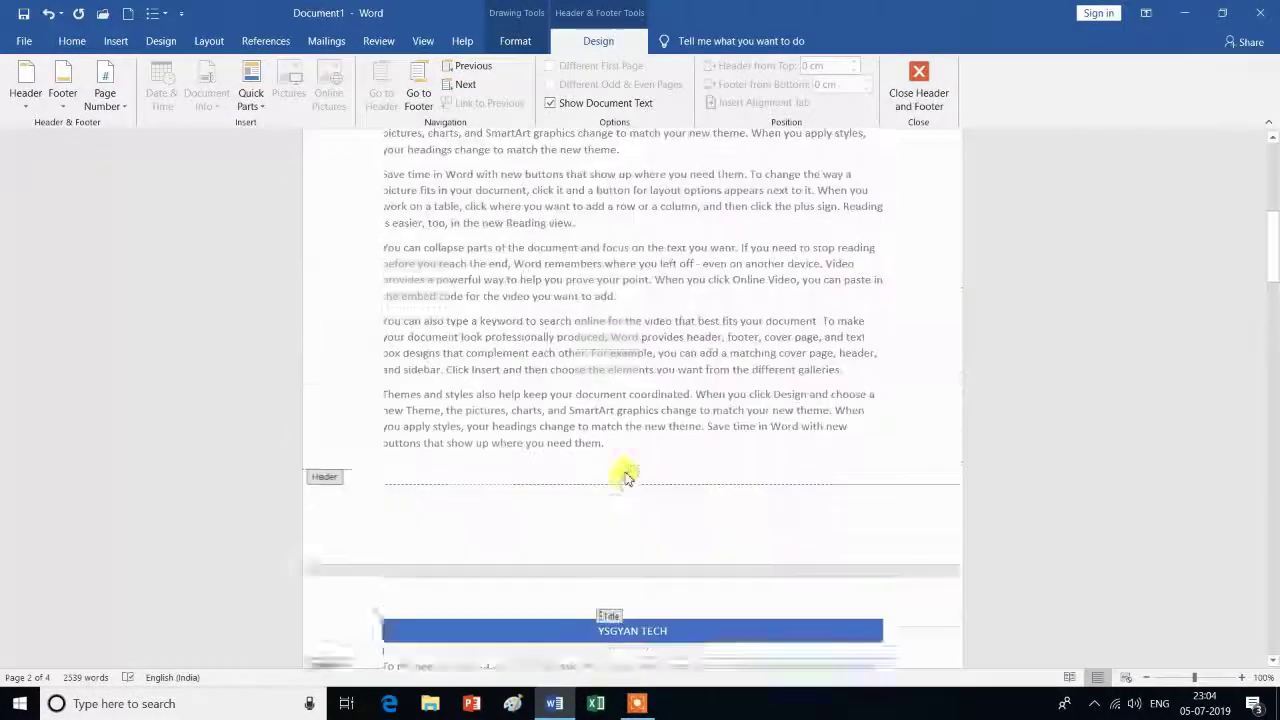
{"action": "scroll", "coordinate": [625, 478], "scroll_direction": "down", "scroll_amount": 7}
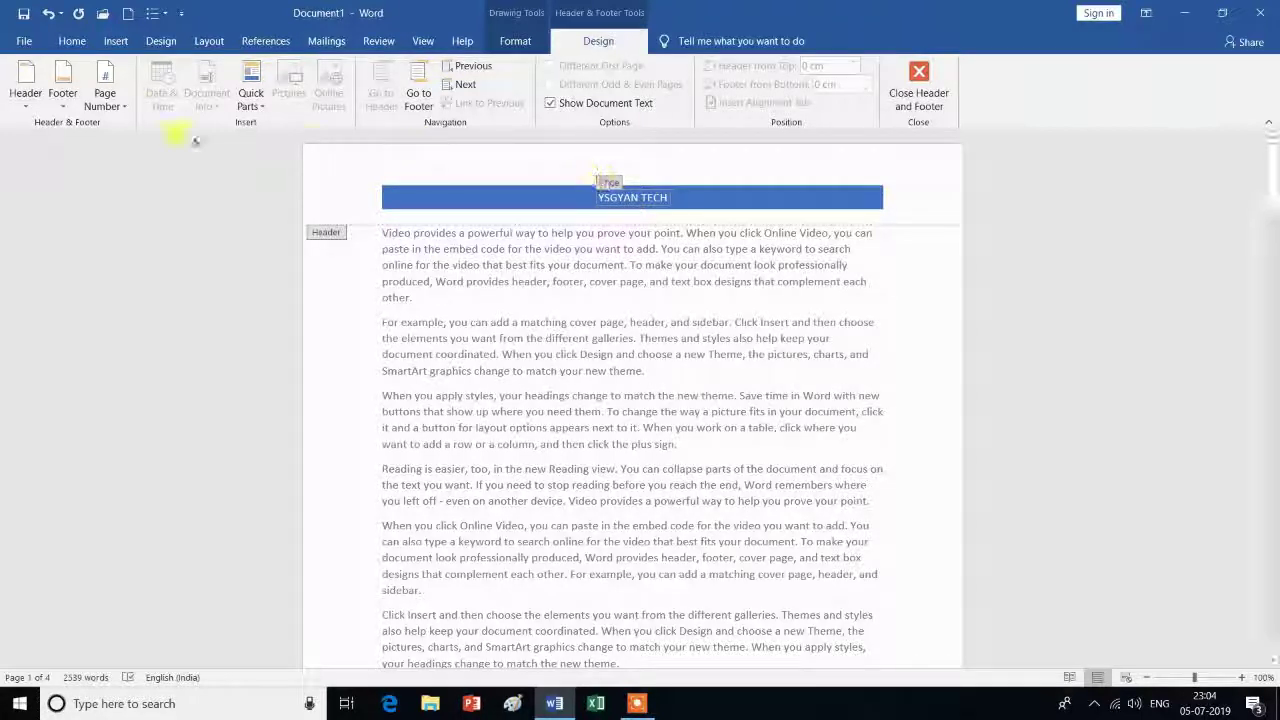
Close the Header gallery without changes and exit header editing back to the body text
{"action": "left_click", "coordinate": [117, 42]}
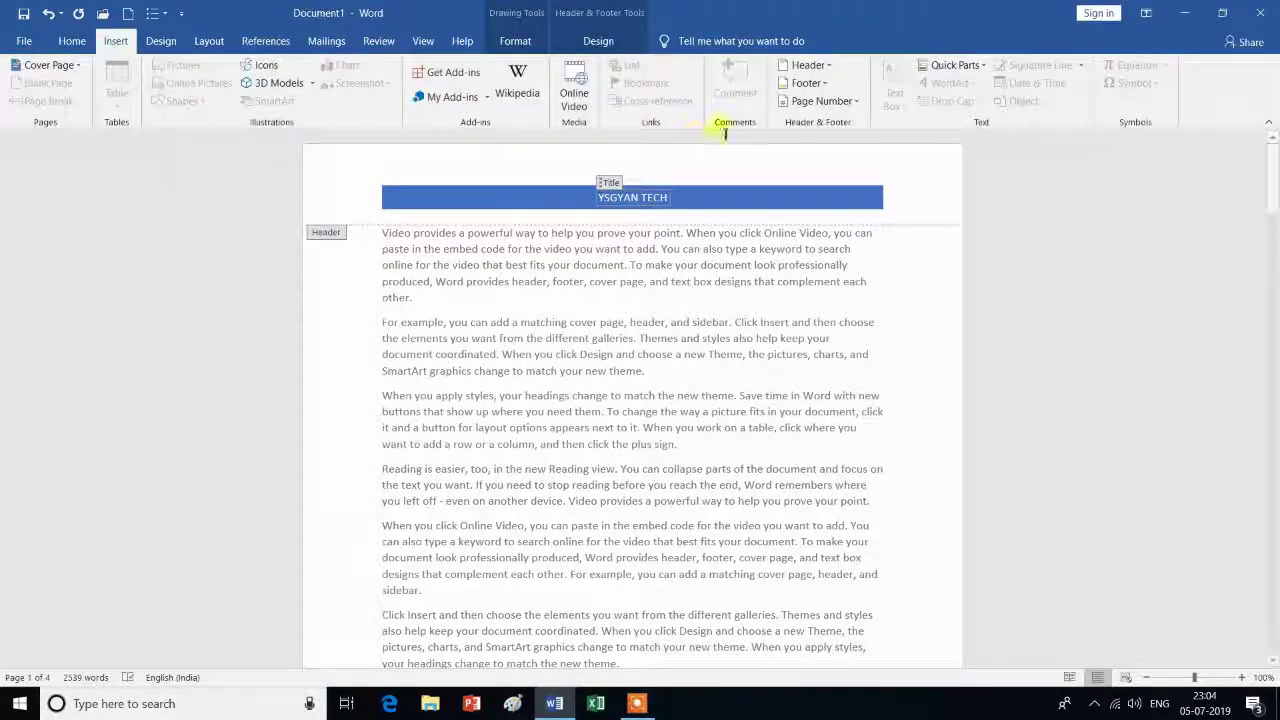
{"action": "left_click", "coordinate": [828, 67]}
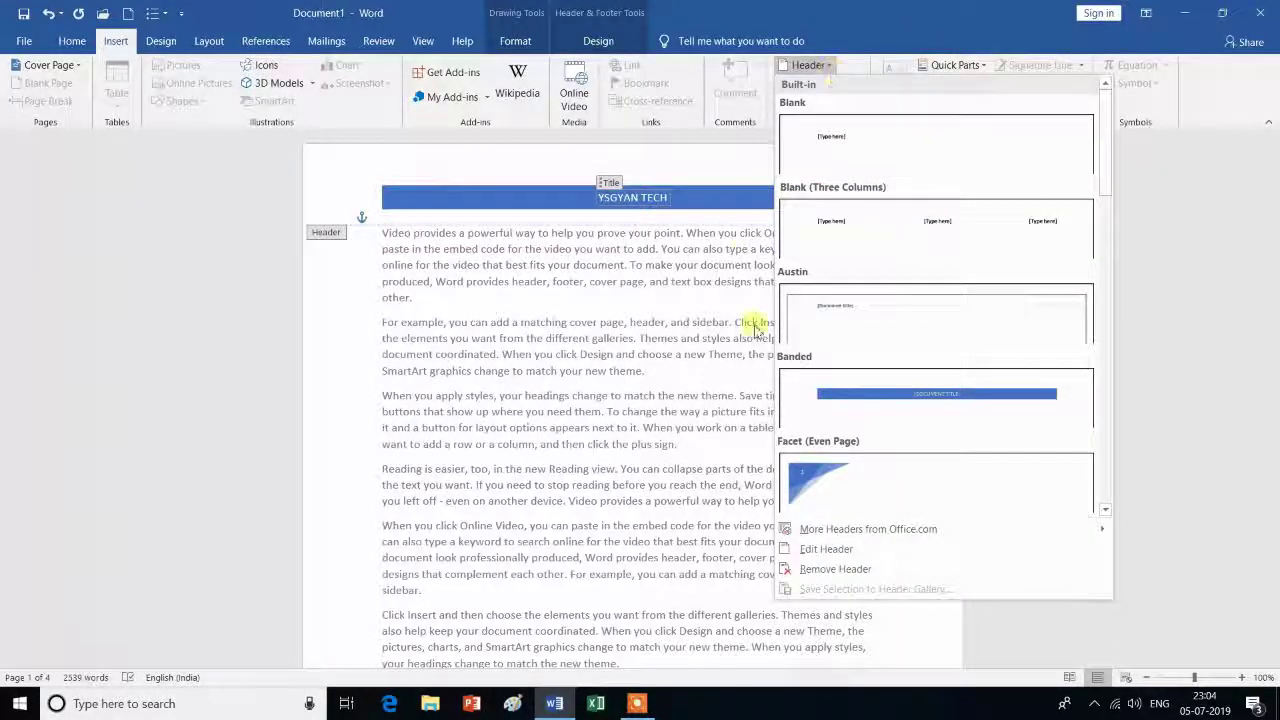
{"action": "left_click", "coordinate": [1230, 310]}
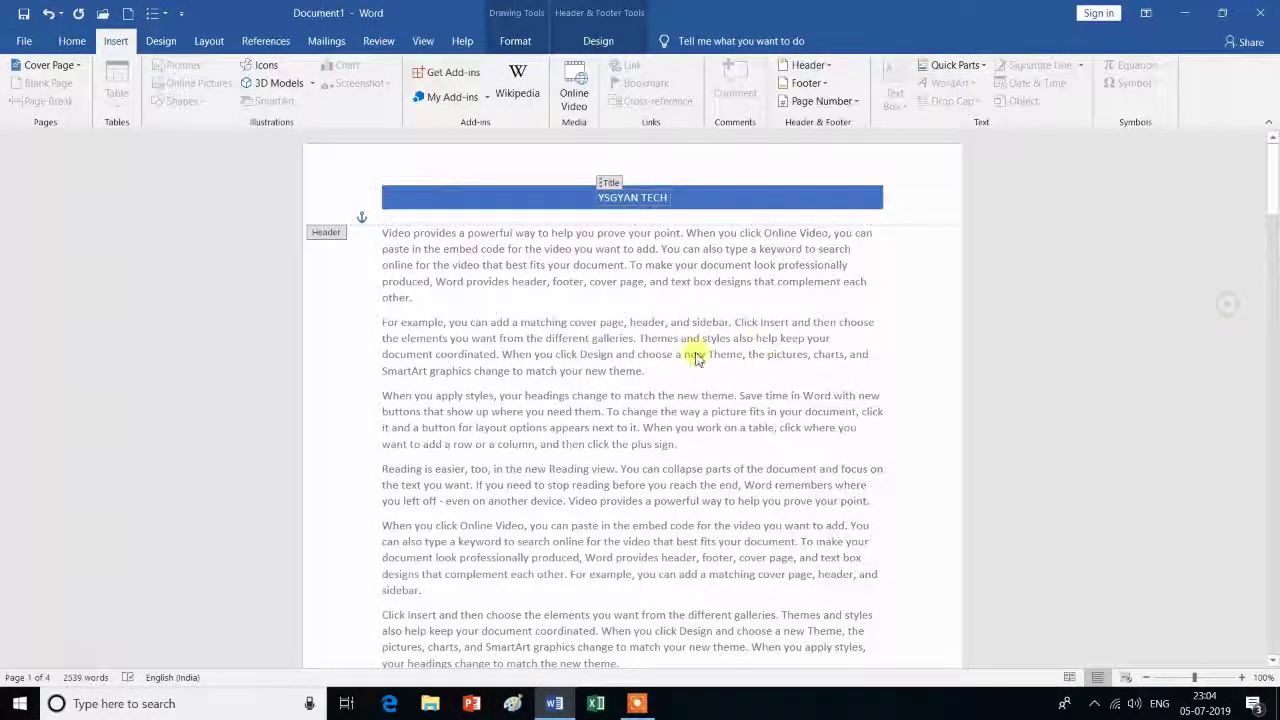
{"action": "double_click", "coordinate": [700, 355]}
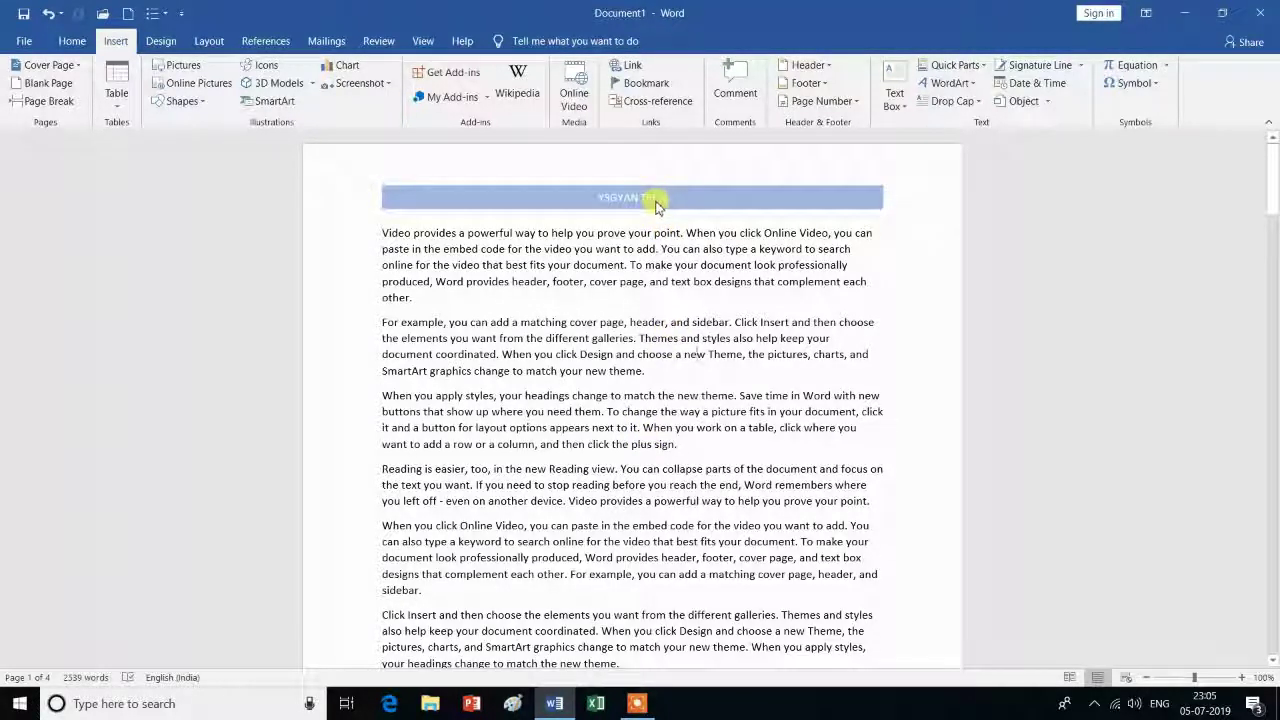
Reopen the header for editing and replace the YSGYAN TECH title with YS
{"action": "left_click", "coordinate": [827, 68]}
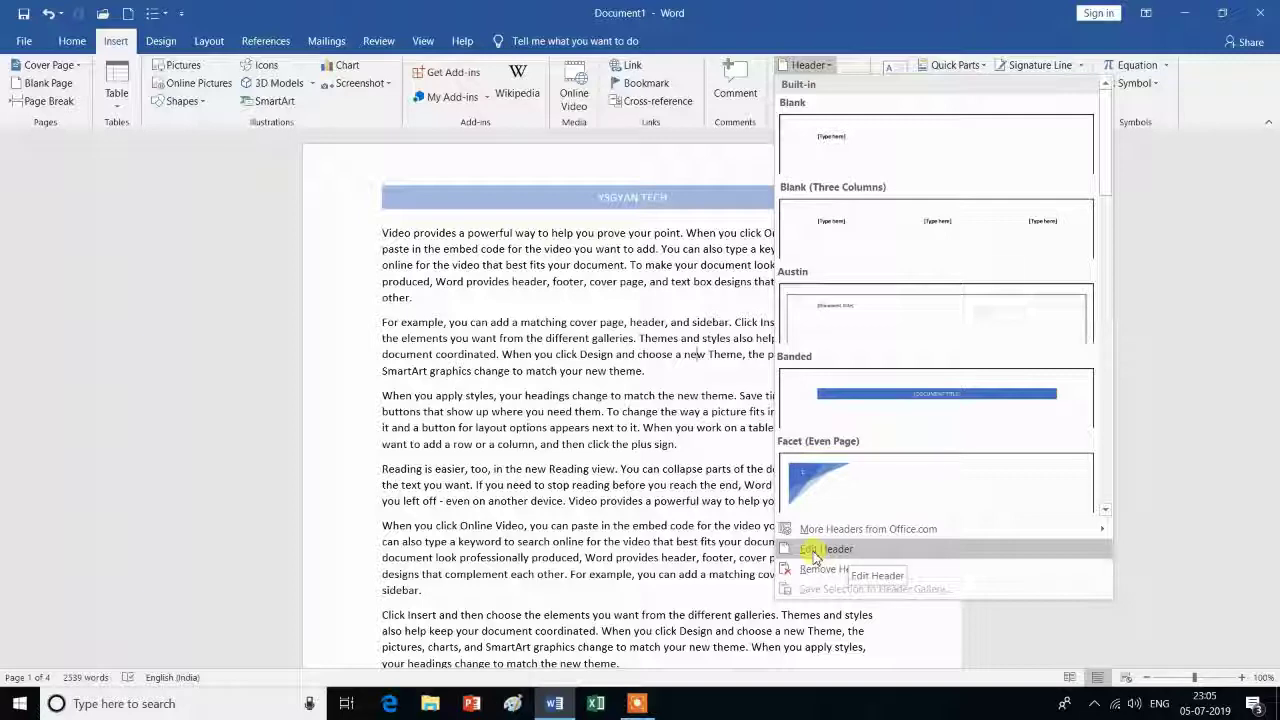
{"action": "left_click", "coordinate": [815, 552]}
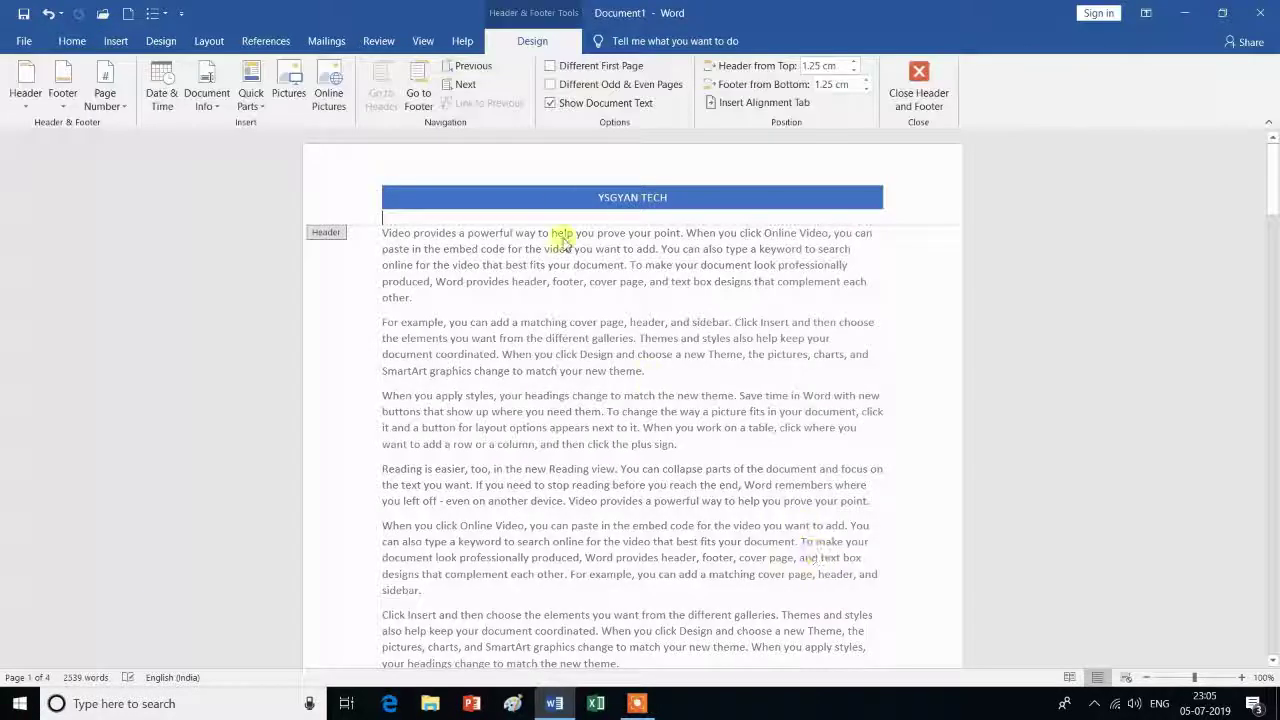
{"action": "left_click", "coordinate": [664, 197]}
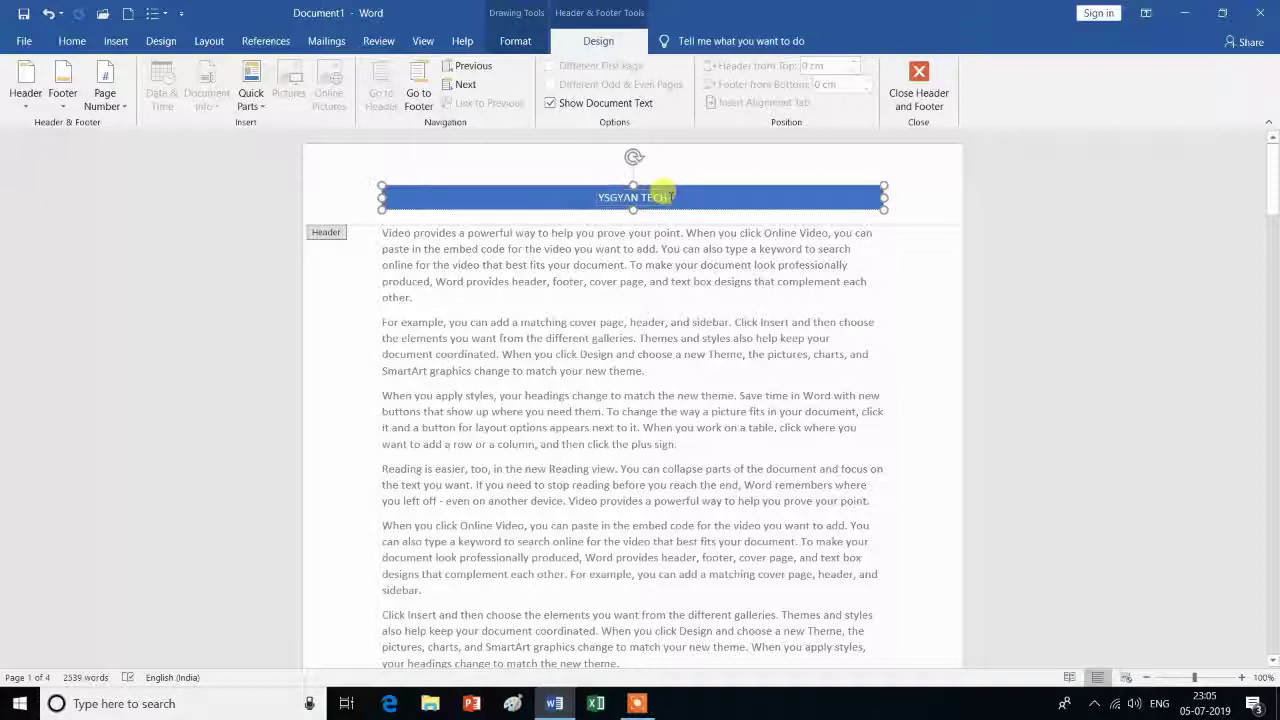
{"action": "left_click", "coordinate": [664, 192]}
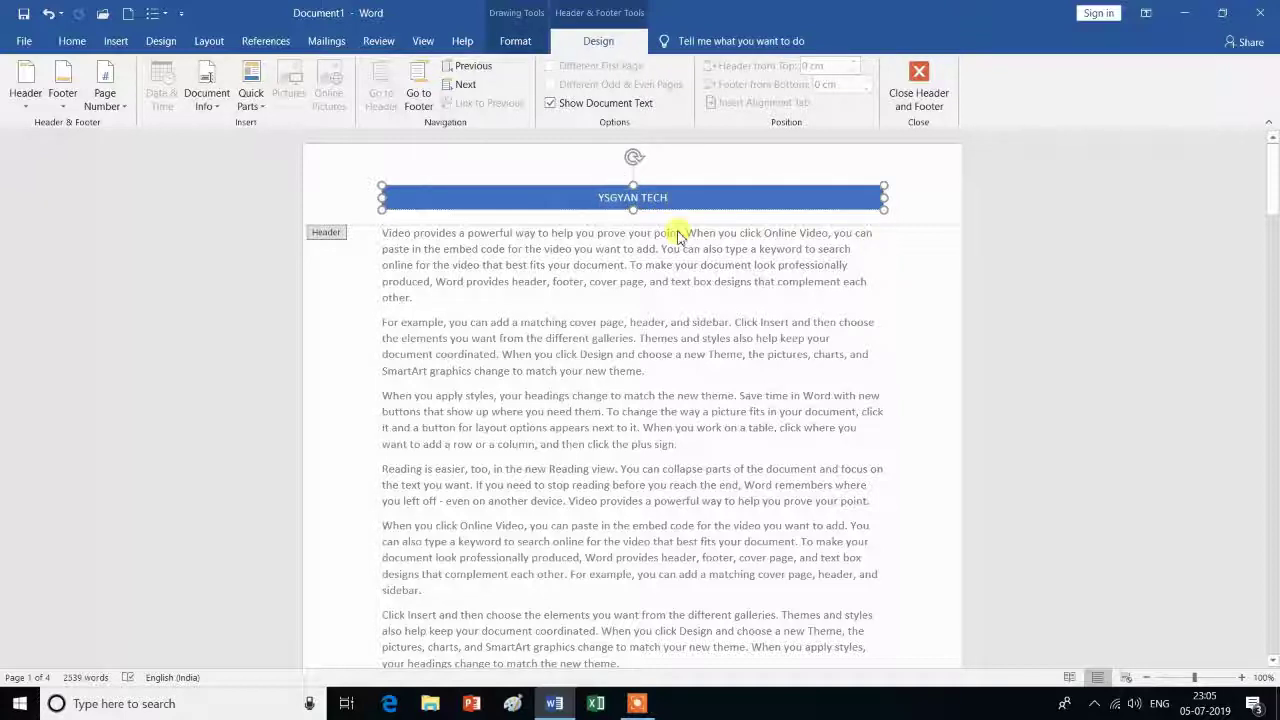
{"action": "key", "text": "Delete"}
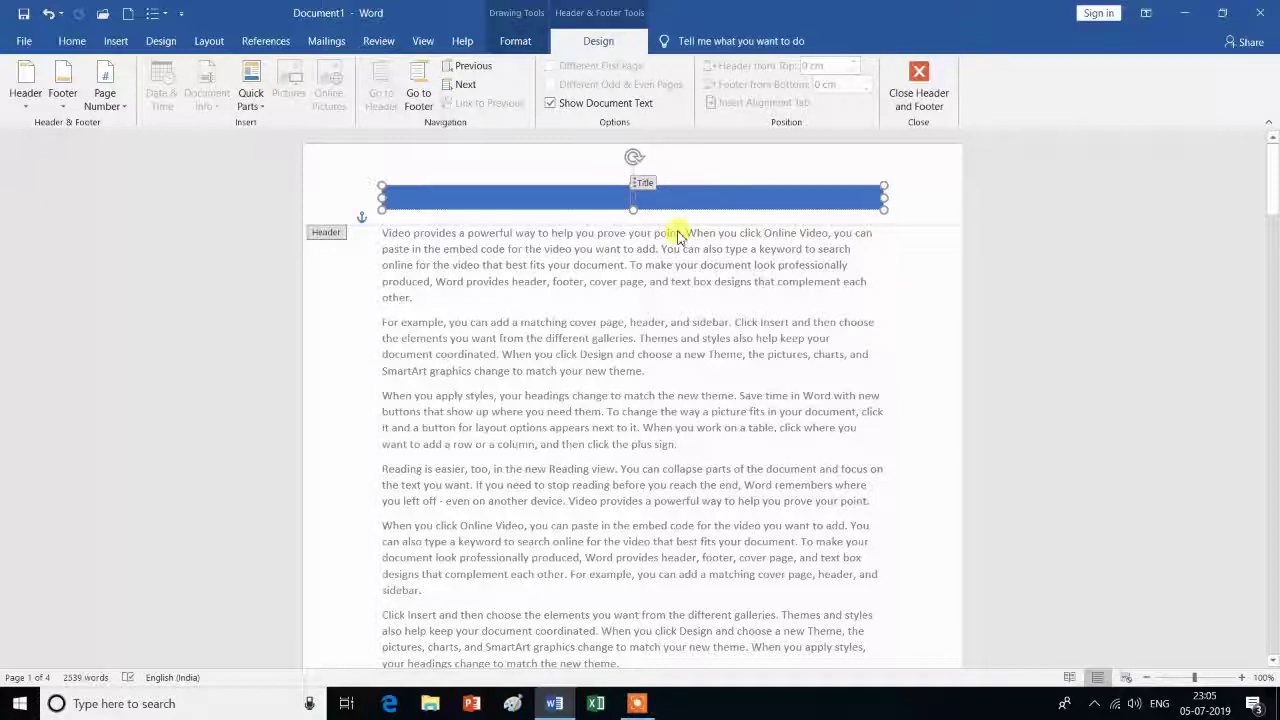
{"action": "type", "text": "YS"}
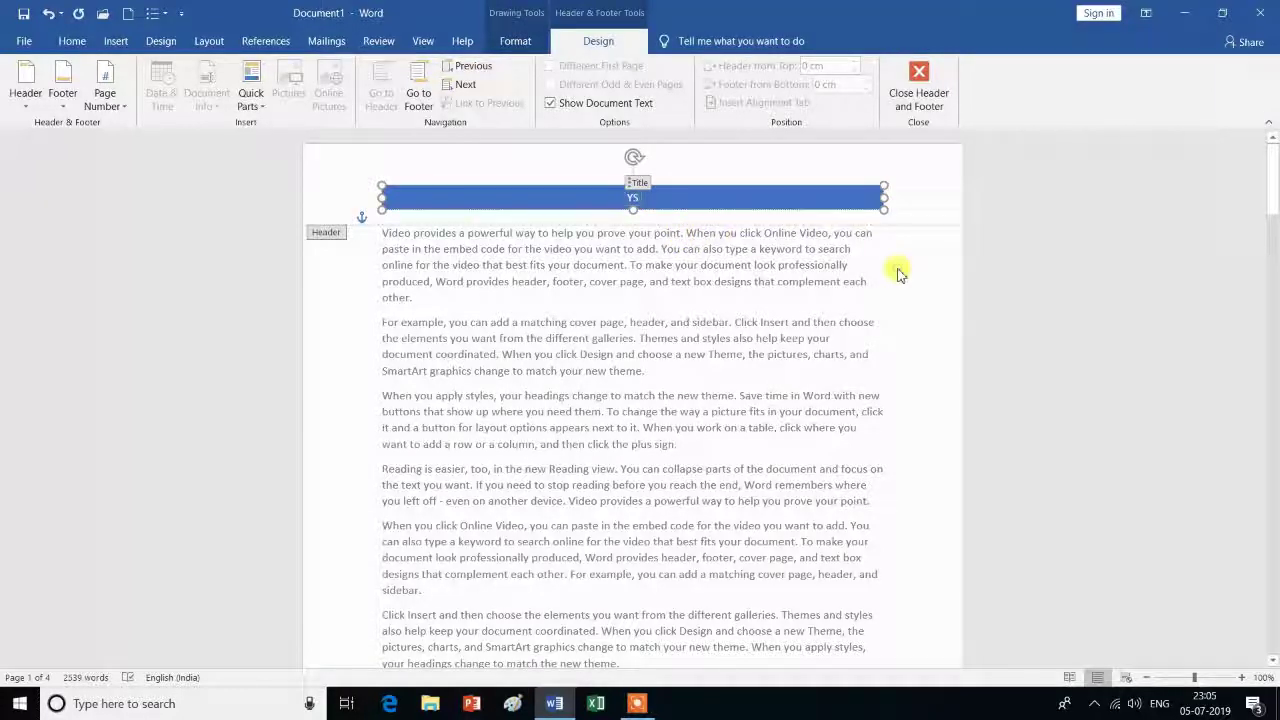
Leave the header, return to the body text, and check the header band on every page
{"action": "double_click", "coordinate": [718, 268]}
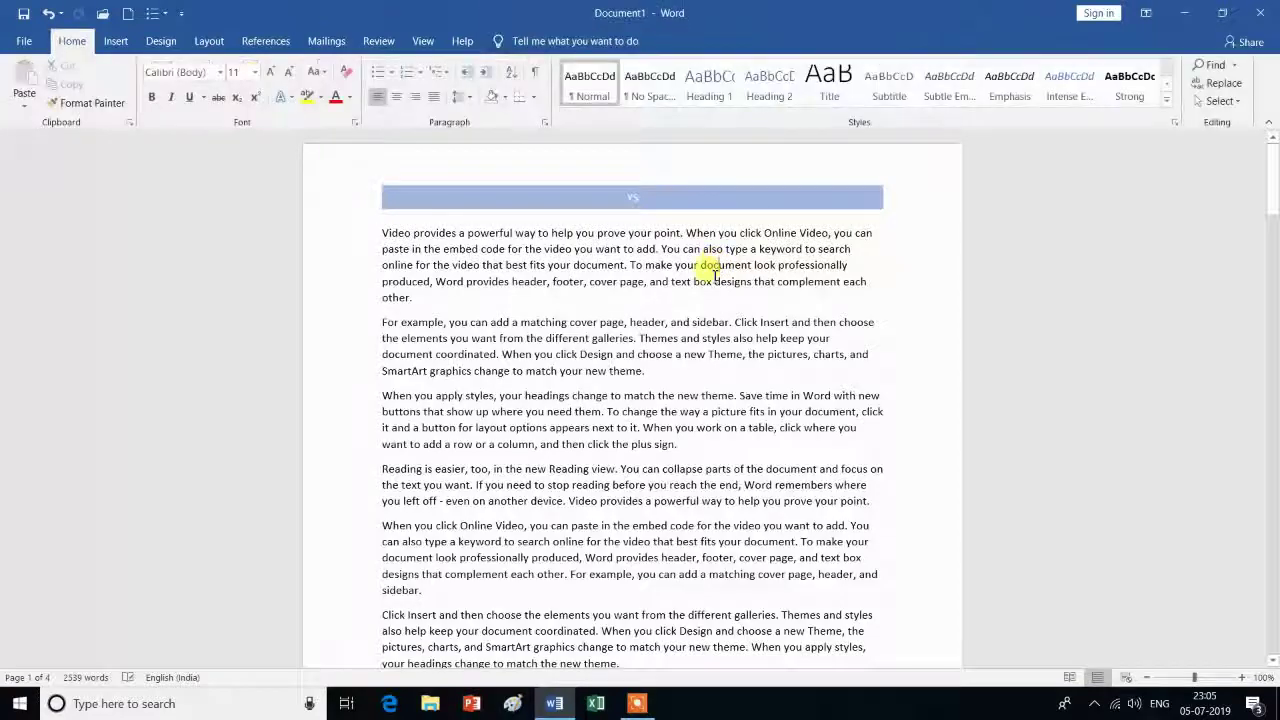
{"action": "scroll", "coordinate": [714, 272], "scroll_direction": "down", "scroll_amount": 5}
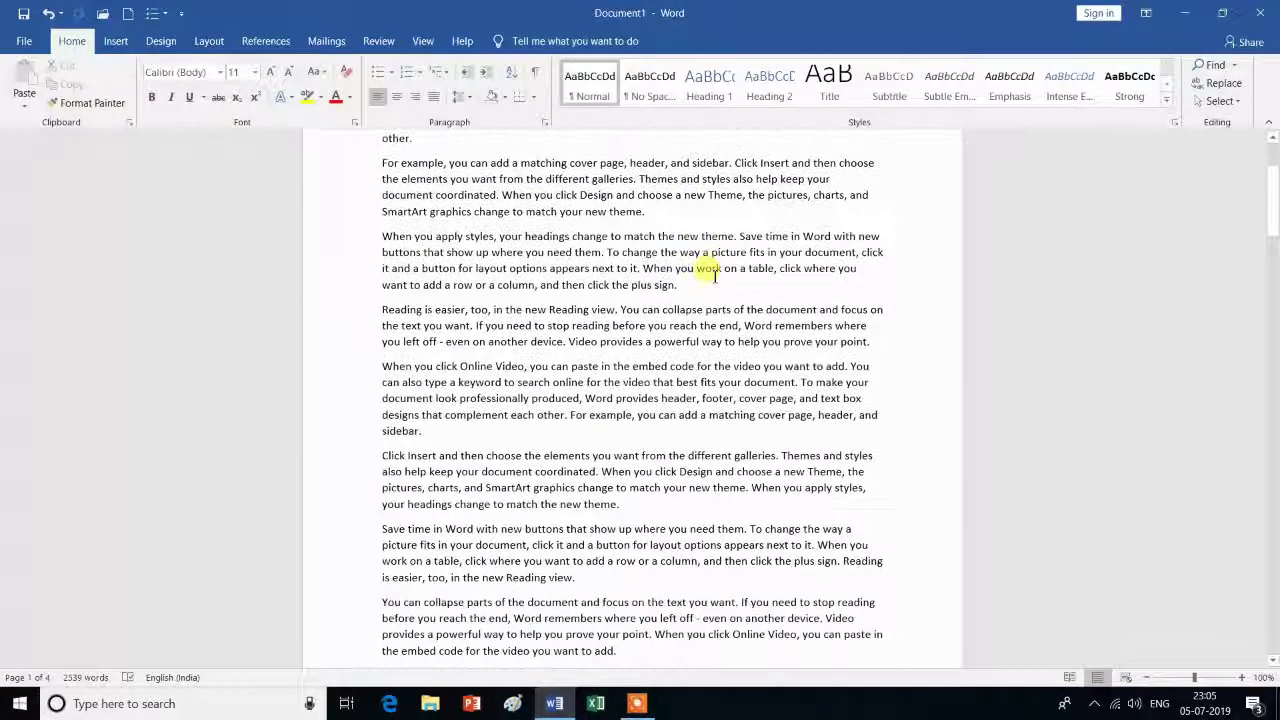
{"action": "scroll", "coordinate": [714, 272], "scroll_direction": "down", "scroll_amount": 5}
{"action": "scroll", "coordinate": [714, 272], "scroll_direction": "down", "scroll_amount": 5}
{"action": "scroll", "coordinate": [714, 272], "scroll_direction": "down", "scroll_amount": 5}
{"action": "scroll", "coordinate": [714, 272], "scroll_direction": "down", "scroll_amount": 1}
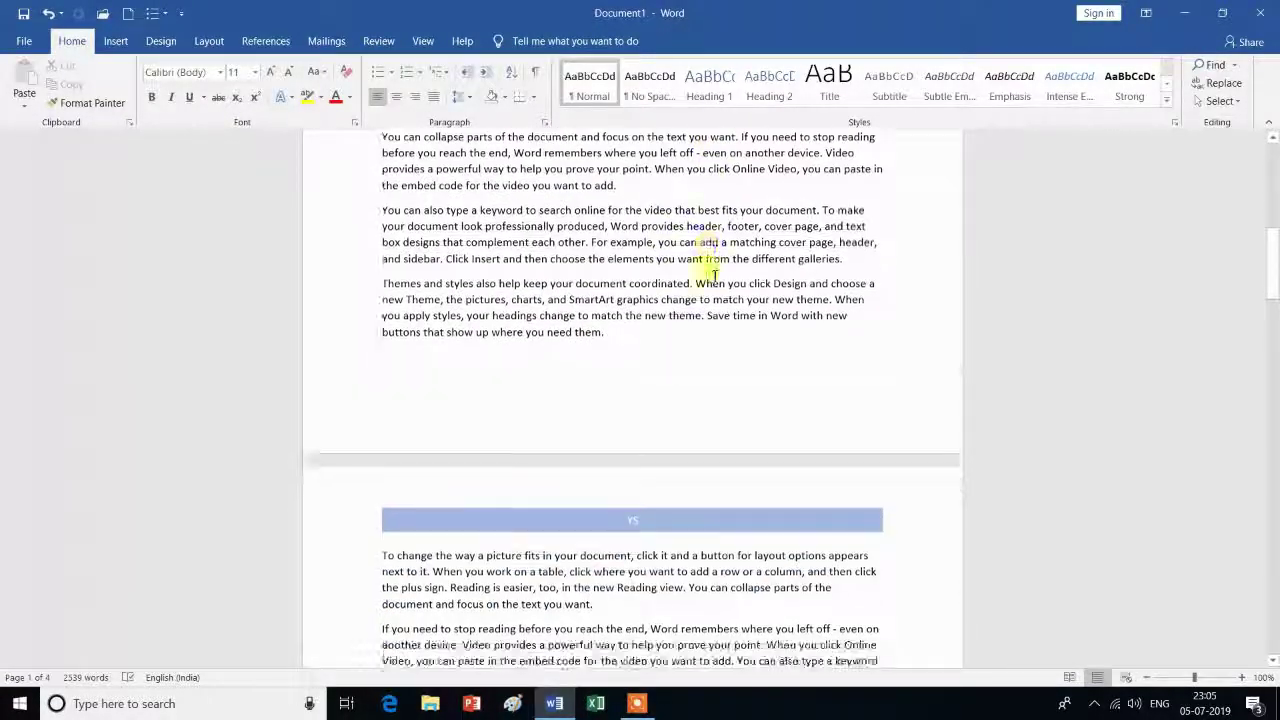
{"action": "scroll", "coordinate": [714, 272], "scroll_direction": "down", "scroll_amount": 3}
{"action": "scroll", "coordinate": [687, 380], "scroll_direction": "down", "scroll_amount": 1}
{"action": "scroll", "coordinate": [687, 398], "scroll_direction": "down", "scroll_amount": 2}
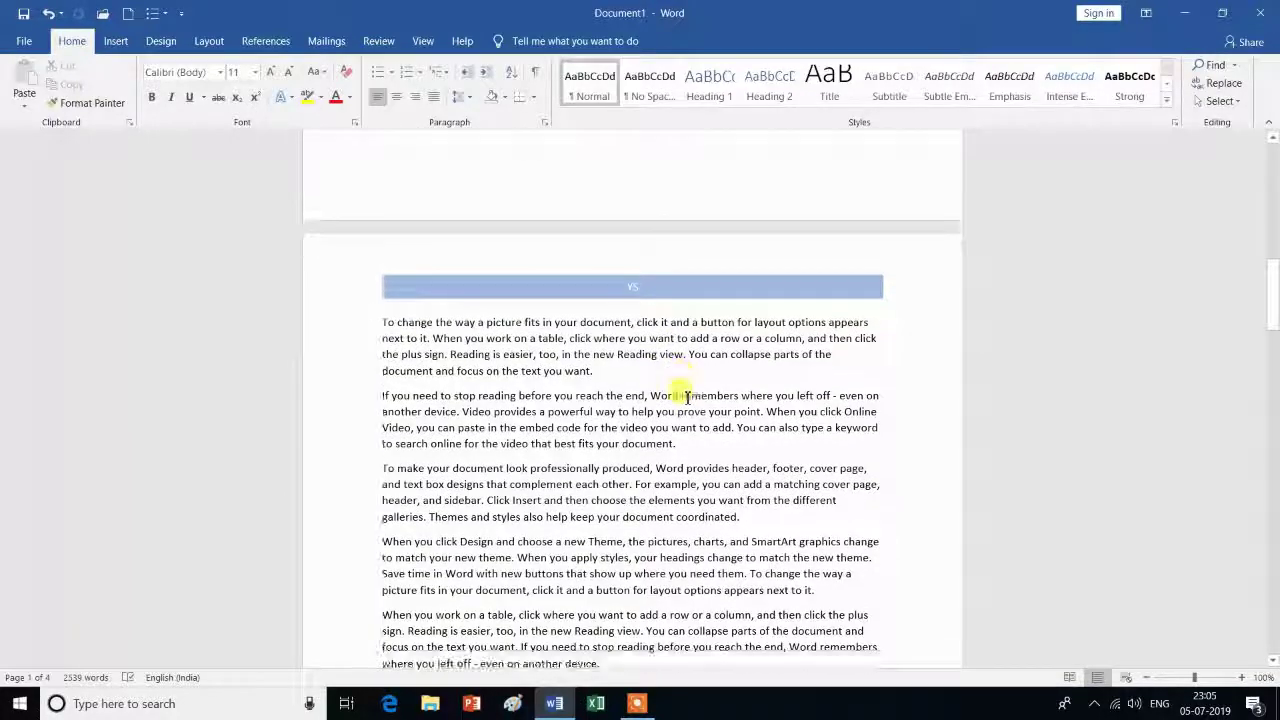
{"action": "scroll", "coordinate": [687, 398], "scroll_direction": "down", "scroll_amount": 3}
{"action": "scroll", "coordinate": [687, 398], "scroll_direction": "down", "scroll_amount": 4}
{"action": "scroll", "coordinate": [687, 398], "scroll_direction": "down", "scroll_amount": 3}
{"action": "scroll", "coordinate": [687, 398], "scroll_direction": "down", "scroll_amount": 3}
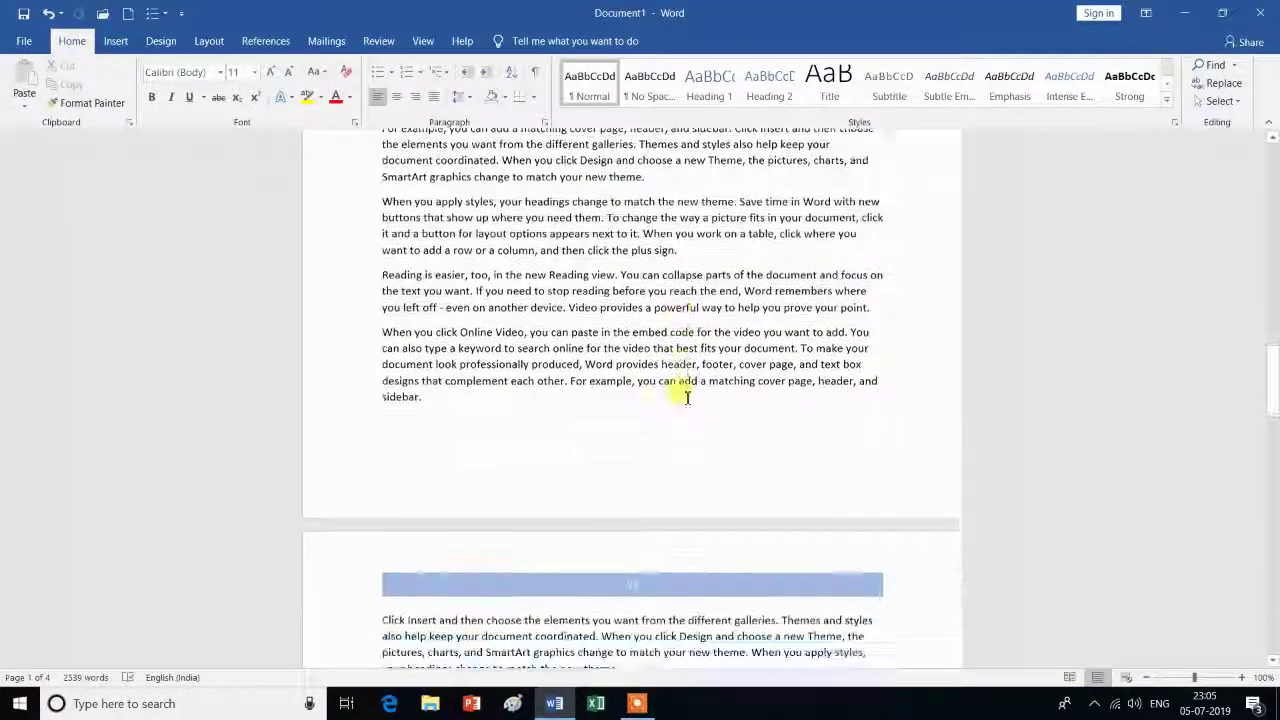
{"action": "scroll", "coordinate": [686, 394], "scroll_direction": "down", "scroll_amount": 3}
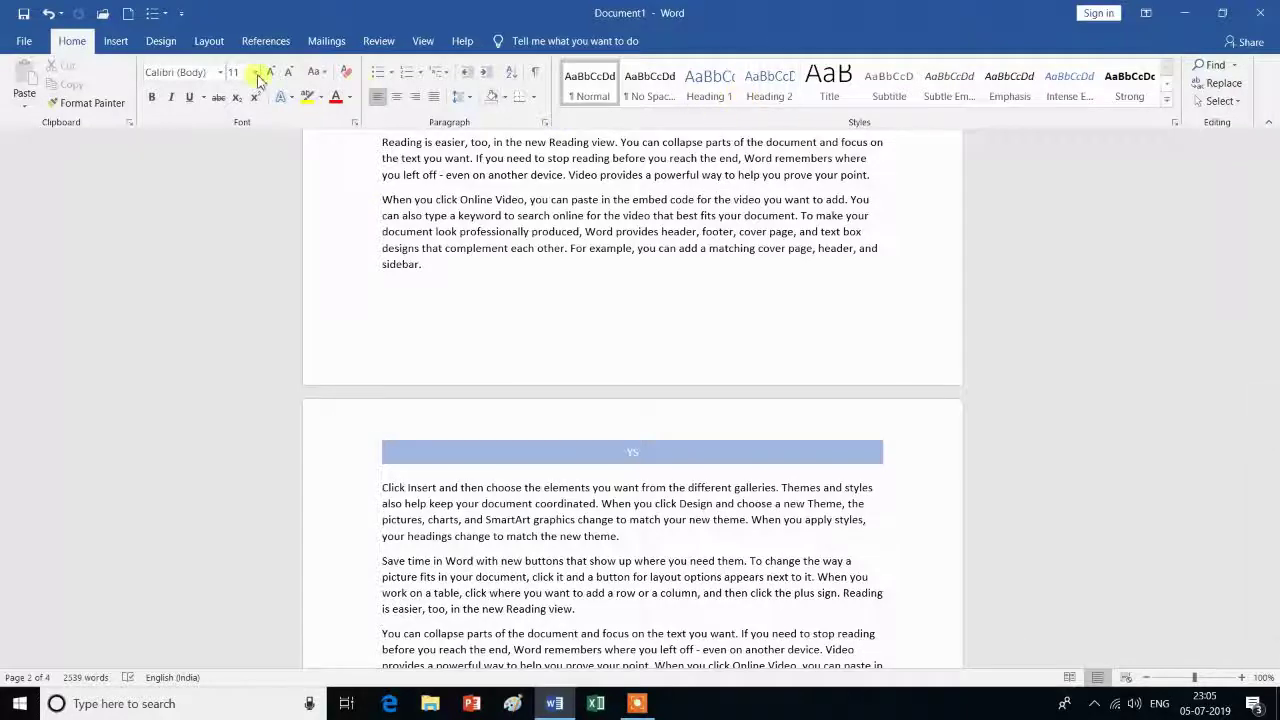
Remove the Banded header using Remove Header from the Header menu
{"action": "left_click", "coordinate": [115, 41]}
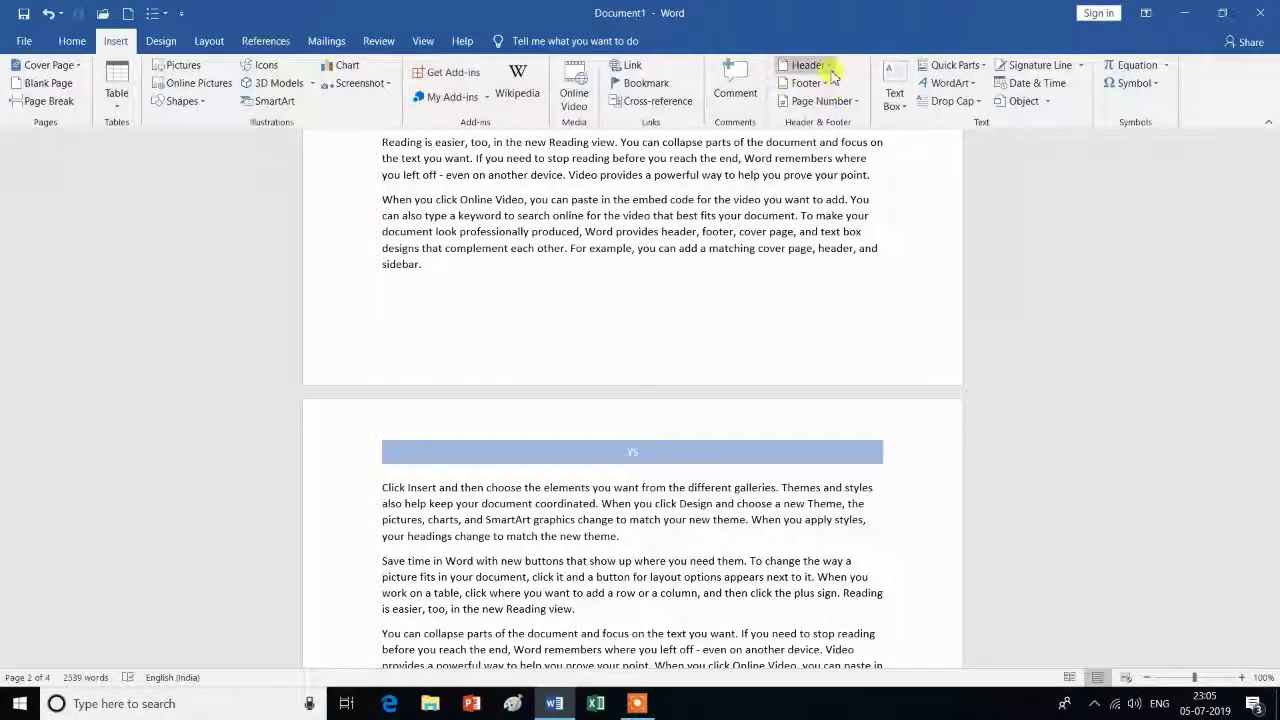
{"action": "left_click", "coordinate": [830, 70]}
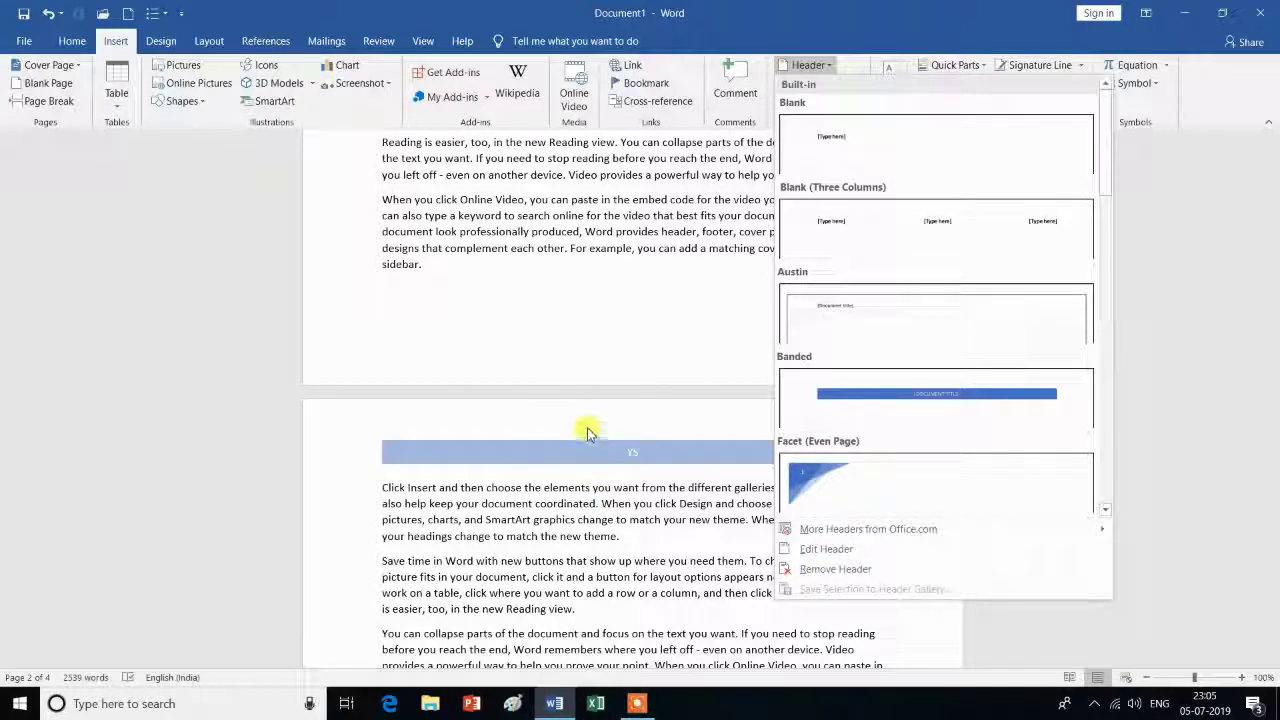
{"action": "left_click", "coordinate": [604, 312]}
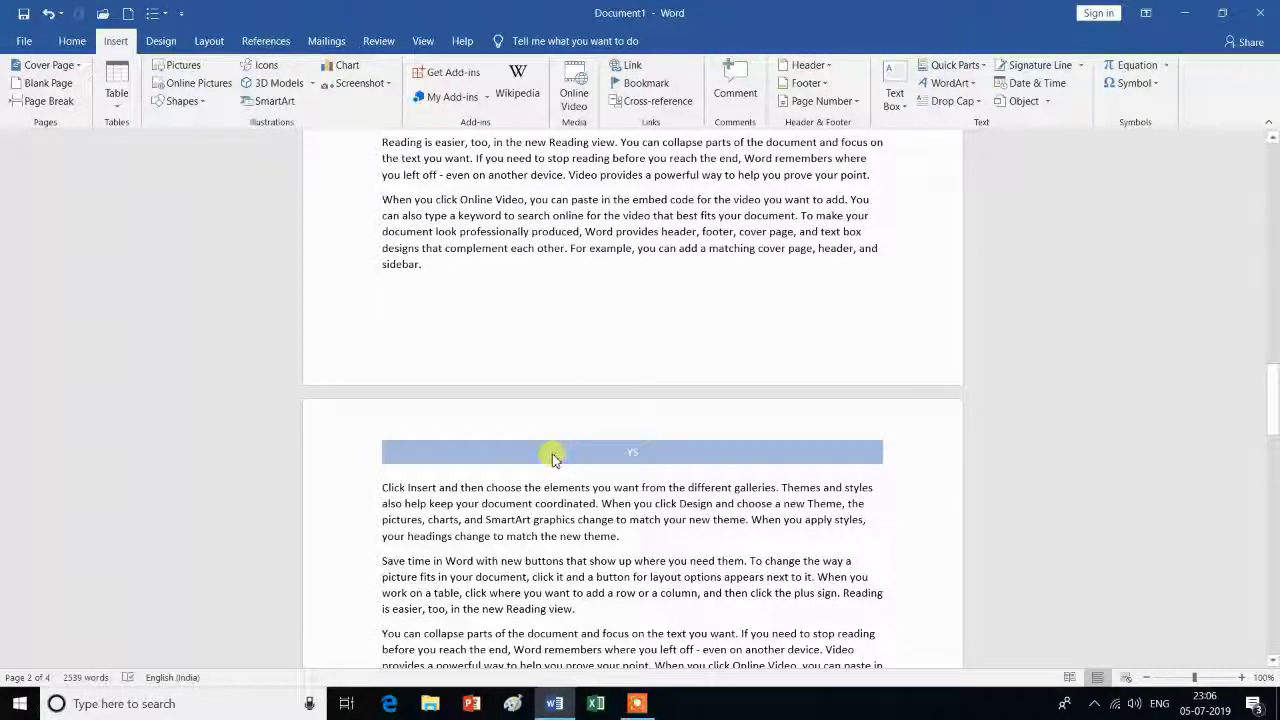
{"action": "left_click", "coordinate": [832, 68]}
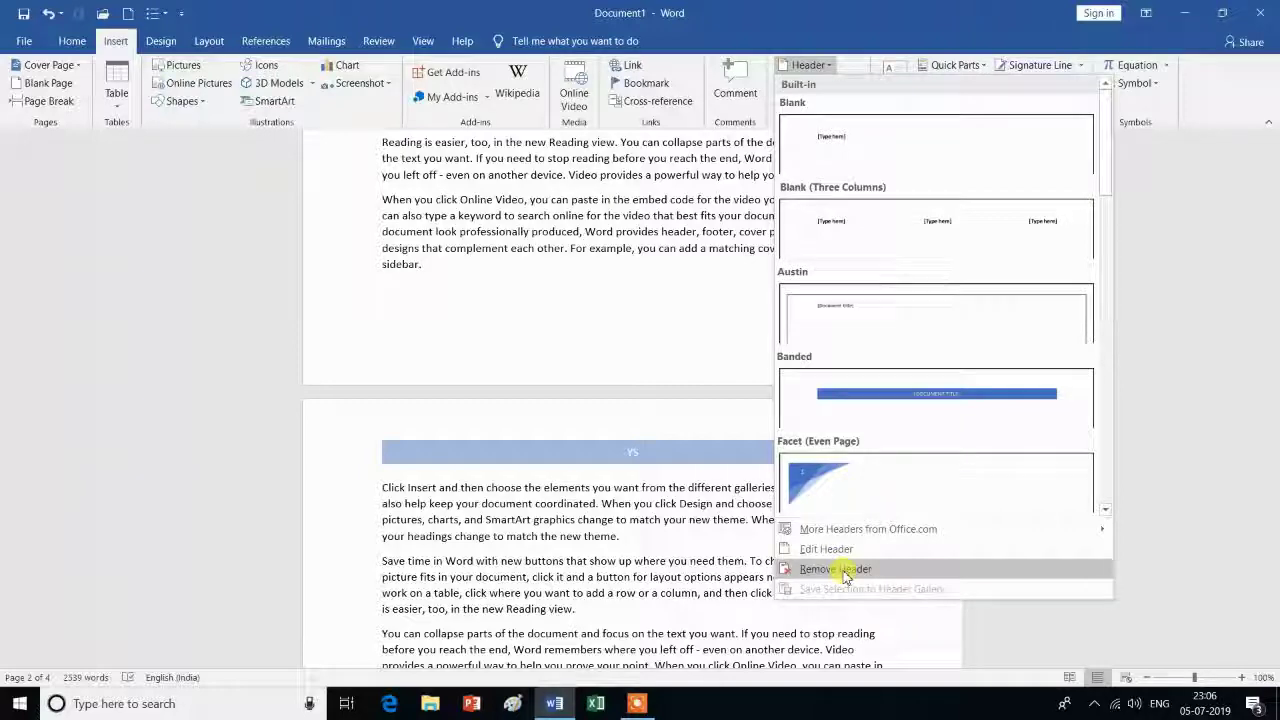
{"action": "left_click", "coordinate": [840, 569]}
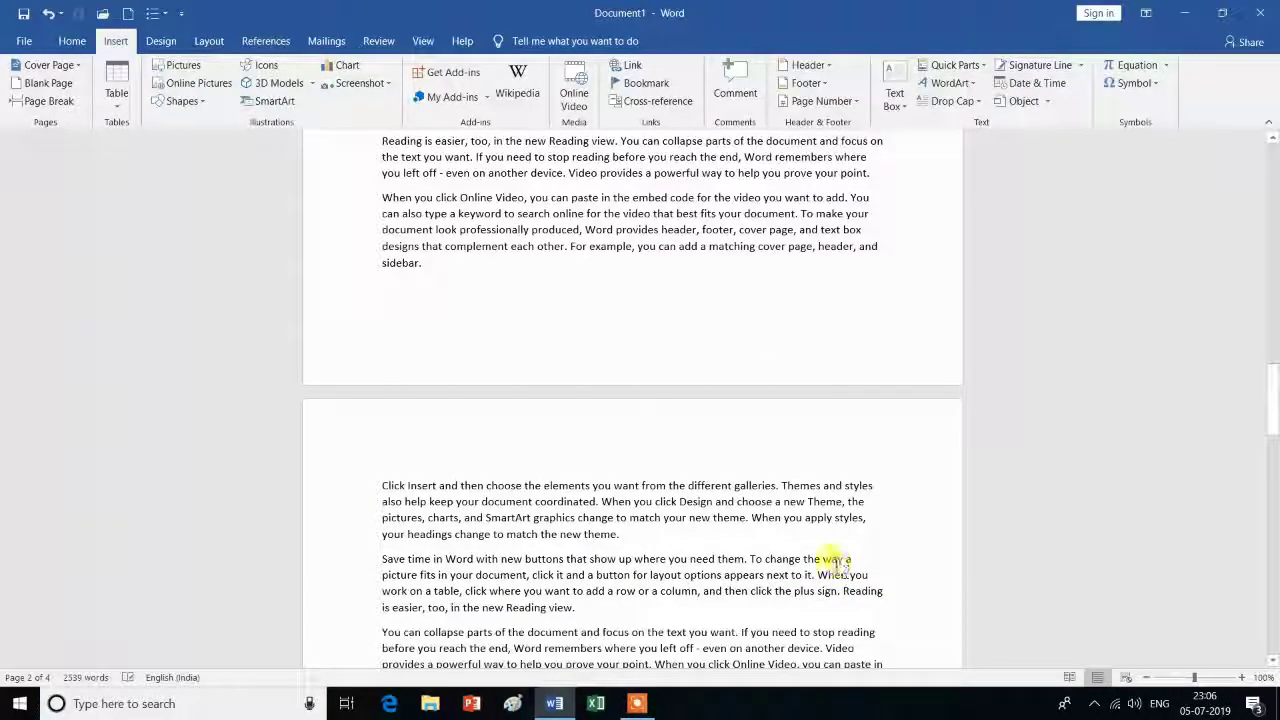
{"action": "scroll", "coordinate": [730, 467], "scroll_direction": "up", "scroll_amount": 2}
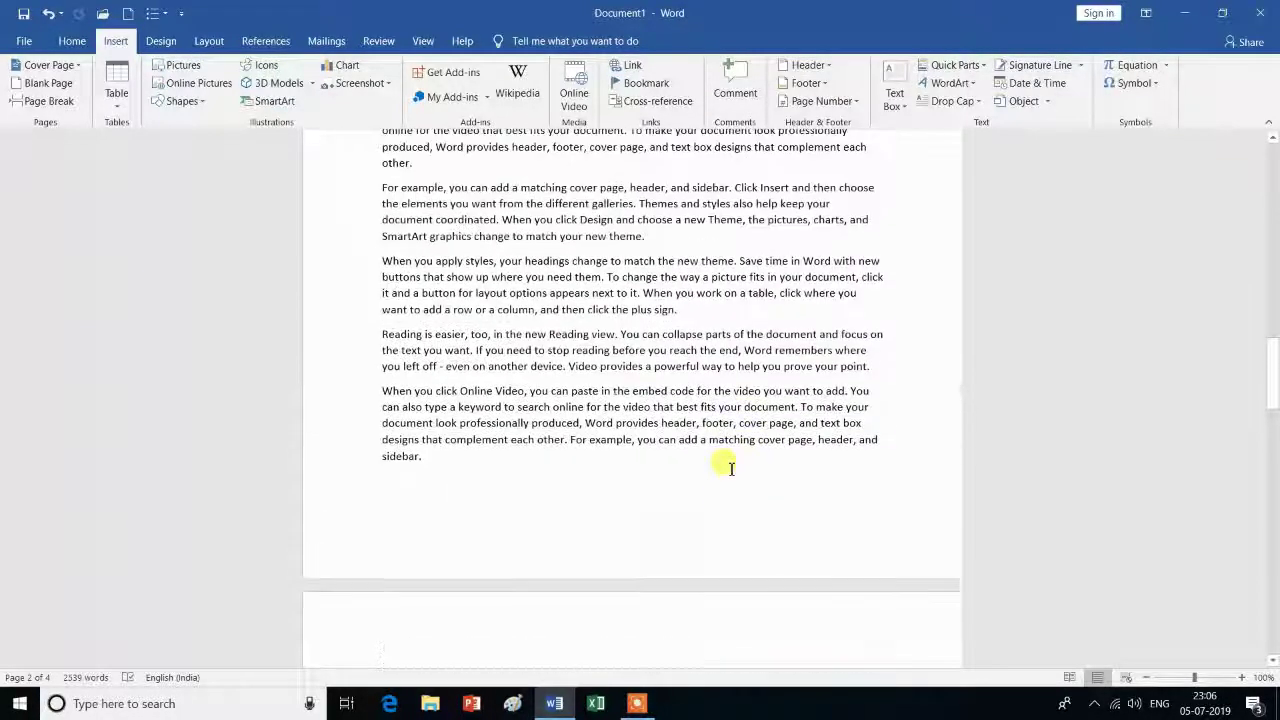
{"action": "scroll", "coordinate": [730, 467], "scroll_direction": "down", "scroll_amount": 5}
{"action": "scroll", "coordinate": [730, 467], "scroll_direction": "down", "scroll_amount": 5}
{"action": "scroll", "coordinate": [730, 467], "scroll_direction": "down", "scroll_amount": 4}
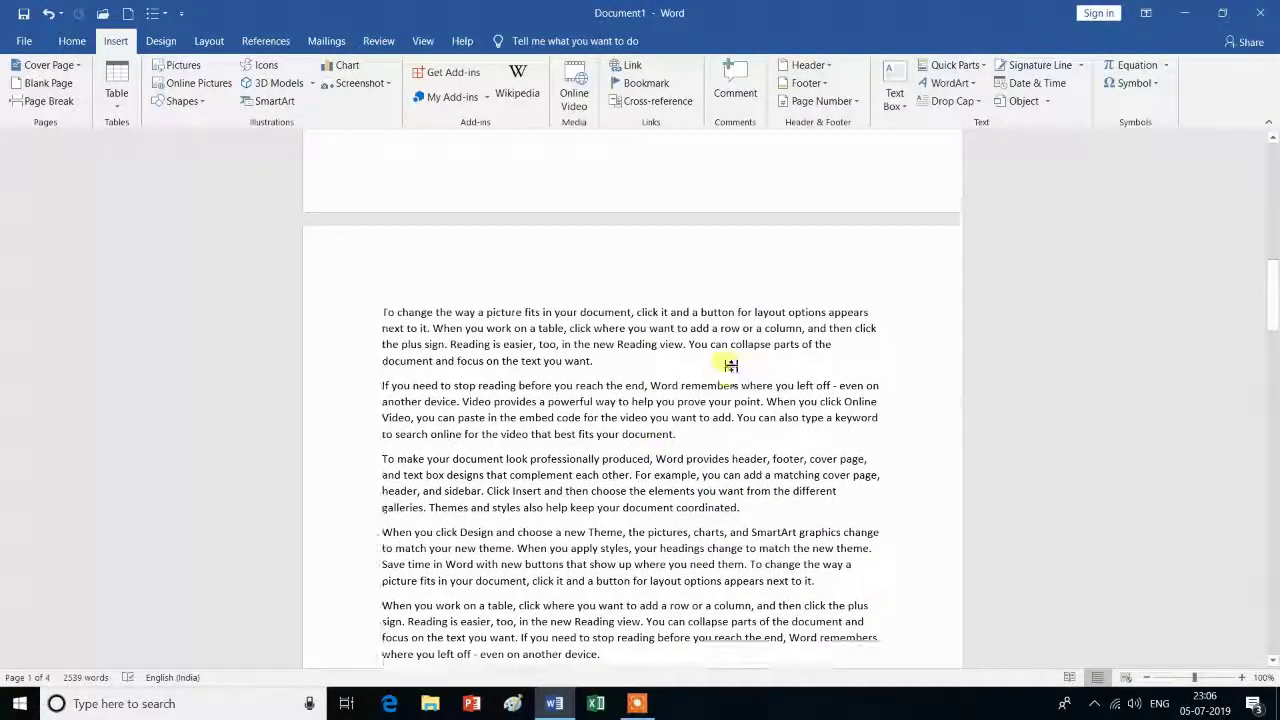
{"action": "scroll", "coordinate": [730, 363], "scroll_direction": "up", "scroll_amount": 3}
{"action": "scroll", "coordinate": [730, 363], "scroll_direction": "down", "scroll_amount": 15}
{"action": "scroll", "coordinate": [730, 363], "scroll_direction": "up", "scroll_amount": 5}
{"action": "scroll", "coordinate": [730, 363], "scroll_direction": "up", "scroll_amount": 2}
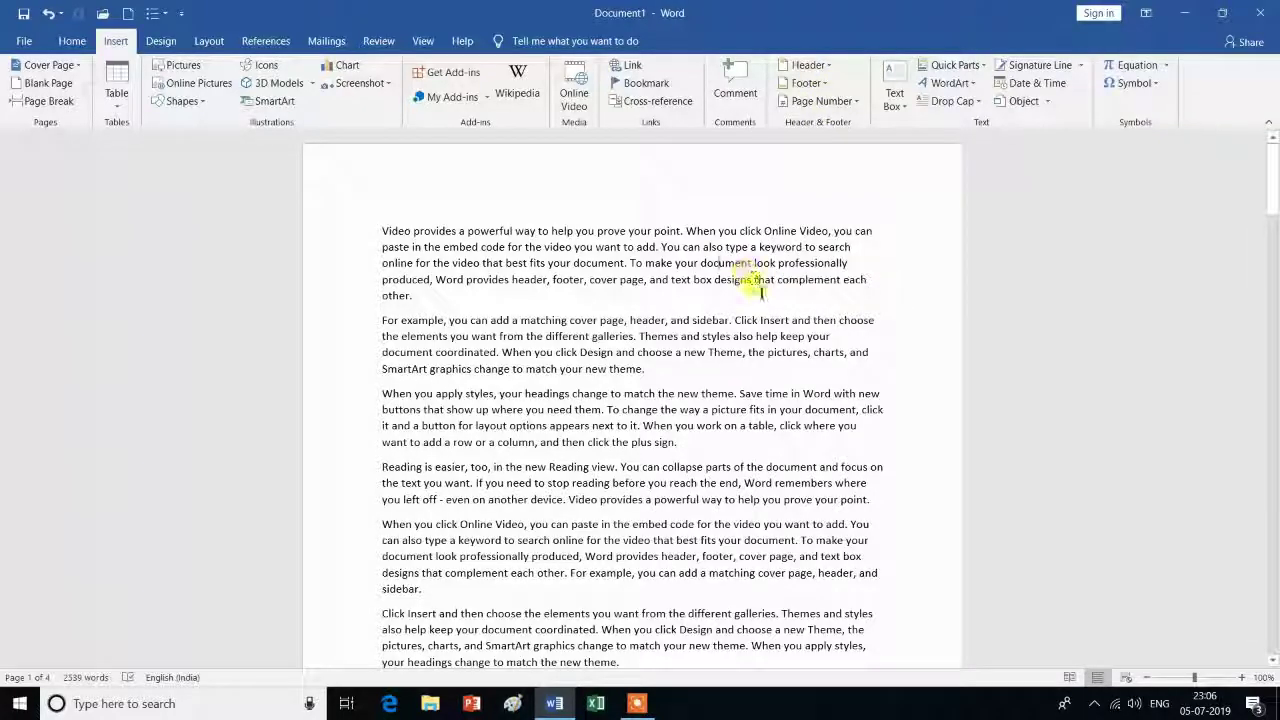
{"action": "scroll", "coordinate": [762, 303], "scroll_direction": "down", "scroll_amount": 4}
{"action": "scroll", "coordinate": [720, 300], "scroll_direction": "down", "scroll_amount": 4}
{"action": "scroll", "coordinate": [660, 298], "scroll_direction": "down", "scroll_amount": 4}
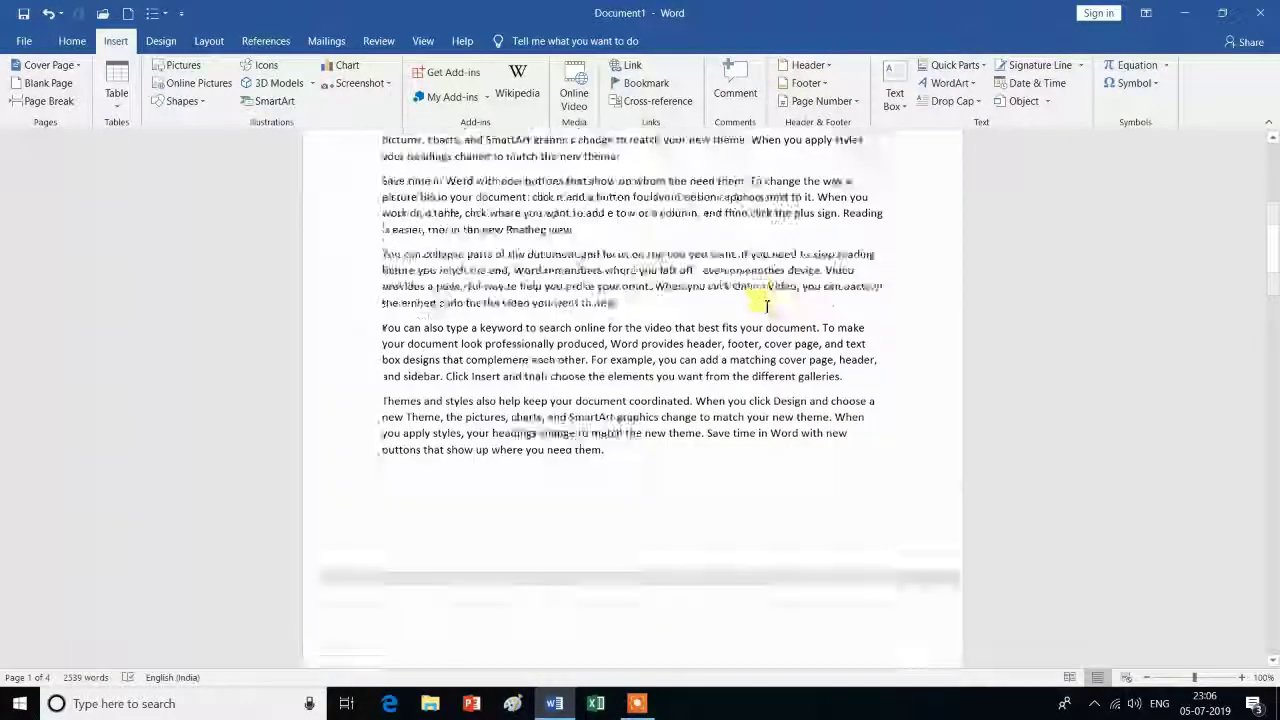
{"action": "scroll", "coordinate": [600, 297], "scroll_direction": "down", "scroll_amount": 3}
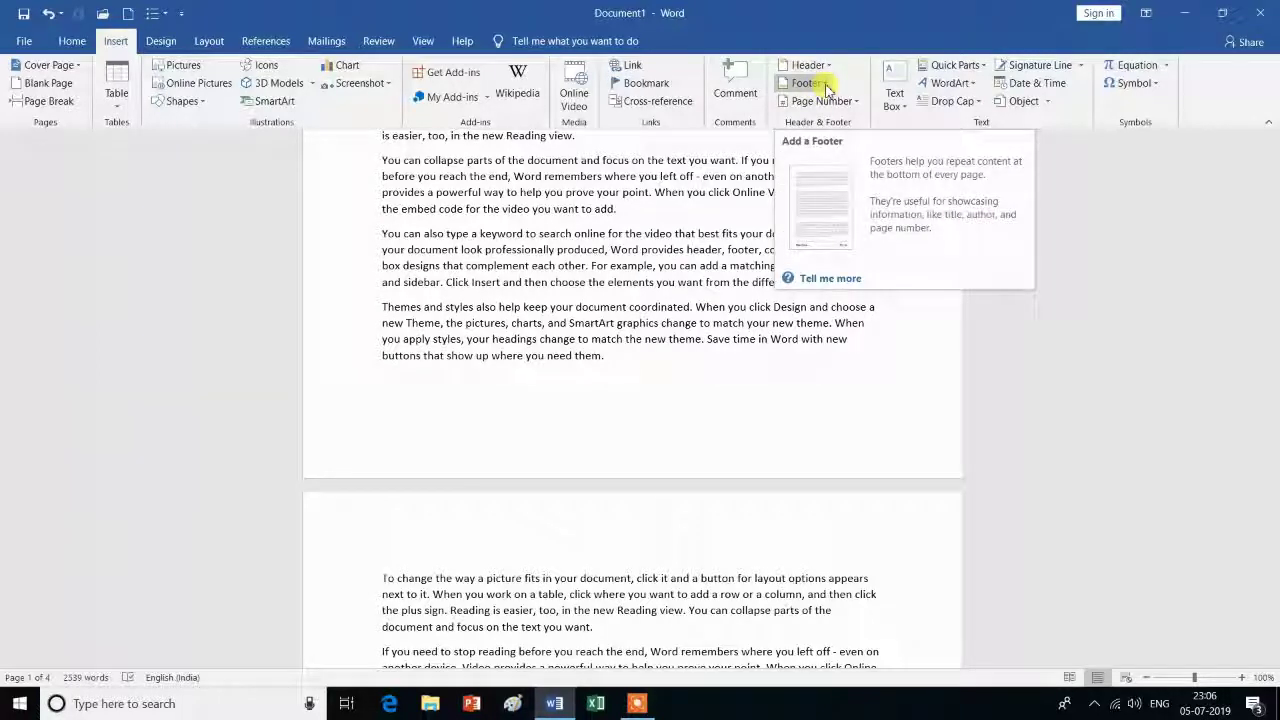
Insert the Blank footer with its '[Type here]' placeholder at the bottom of the pages
{"action": "left_click", "coordinate": [828, 90]}
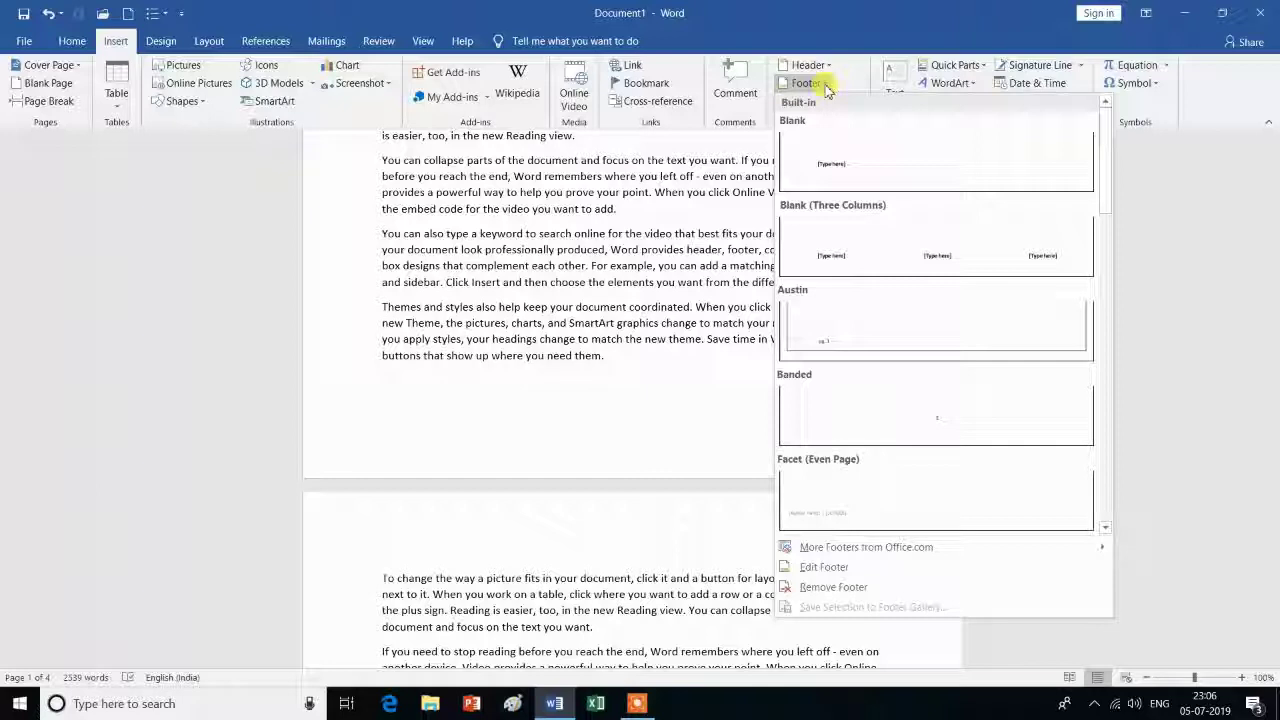
{"action": "left_click", "coordinate": [830, 170]}
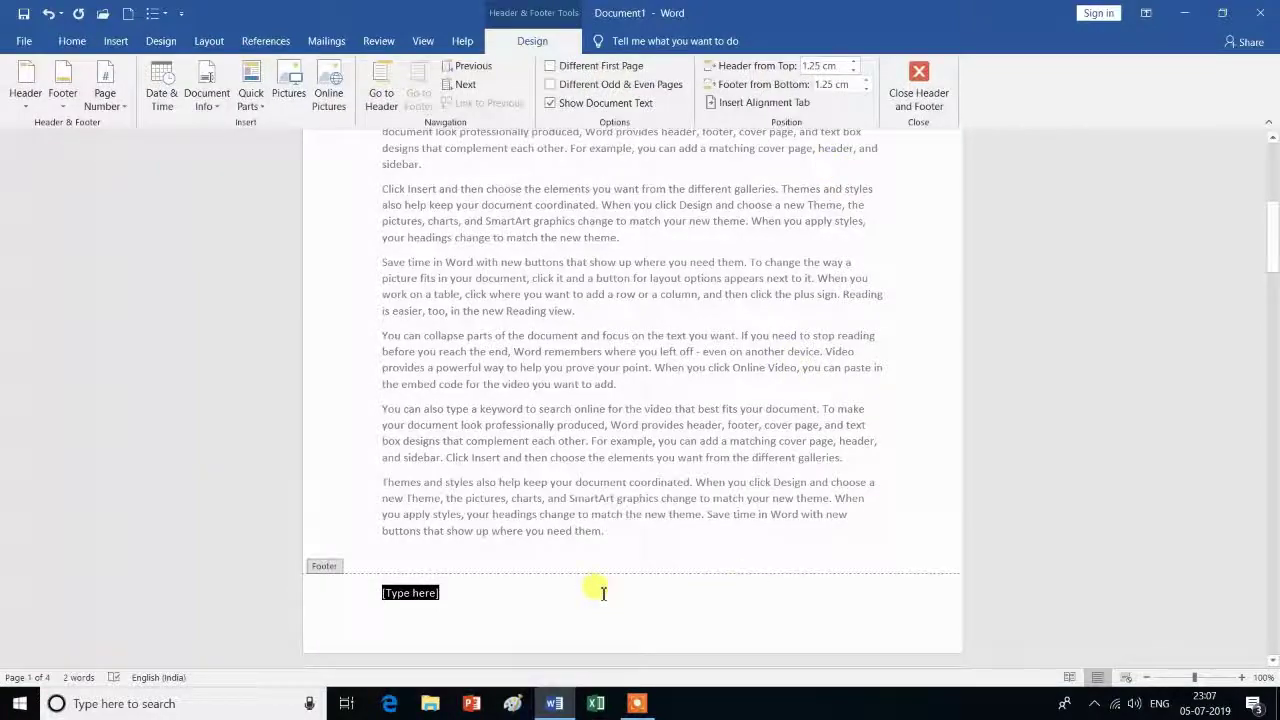
{"action": "scroll", "coordinate": [601, 593], "scroll_direction": "up", "scroll_amount": 5}
{"action": "scroll", "coordinate": [601, 595], "scroll_direction": "up", "scroll_amount": 5}
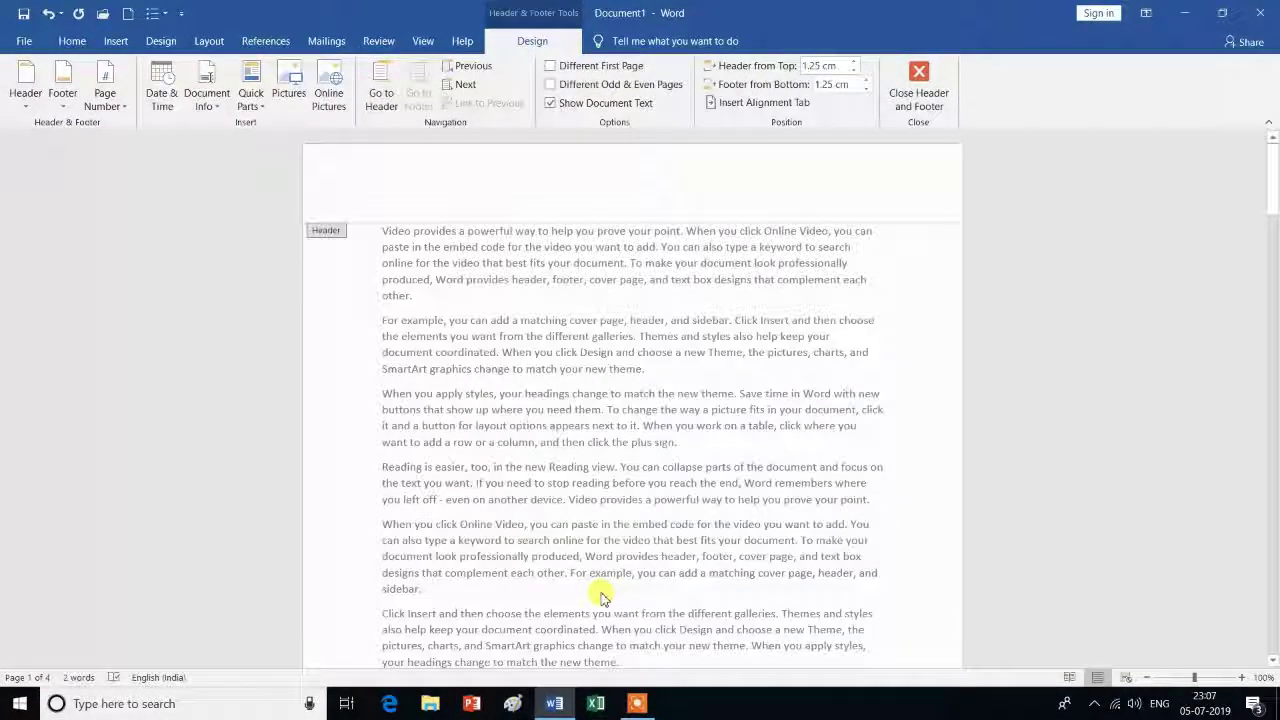
{"action": "scroll", "coordinate": [601, 597], "scroll_direction": "down", "scroll_amount": 5}
{"action": "scroll", "coordinate": [600, 590], "scroll_direction": "up", "scroll_amount": 5}
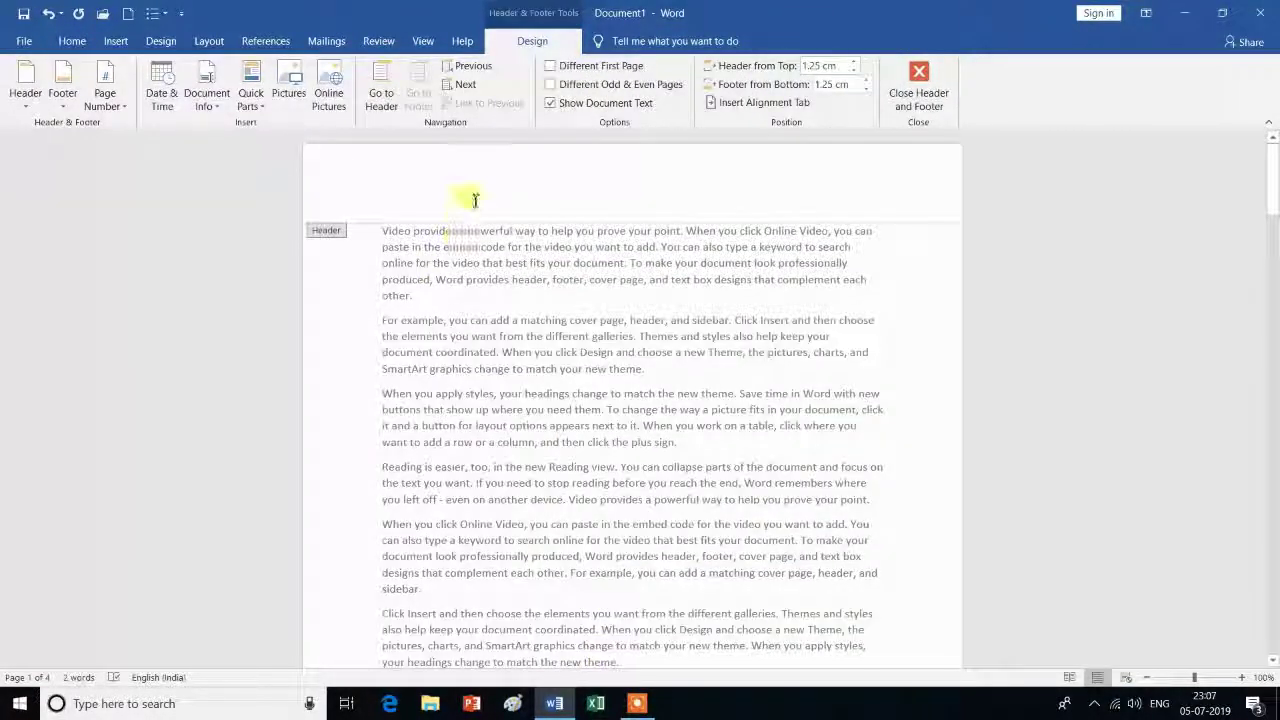
{"action": "scroll", "coordinate": [578, 558], "scroll_direction": "down", "scroll_amount": 5}
{"action": "scroll", "coordinate": [582, 558], "scroll_direction": "down", "scroll_amount": 5}
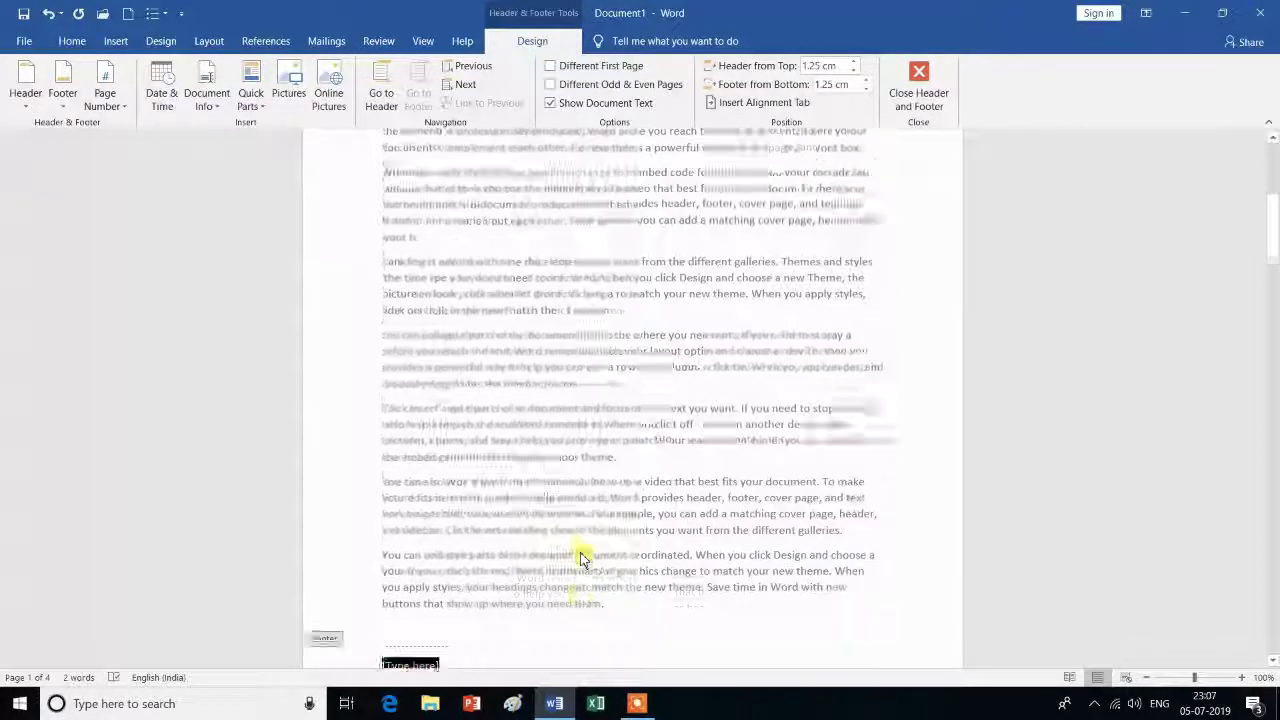
{"action": "scroll", "coordinate": [582, 558], "scroll_direction": "down", "scroll_amount": 1}
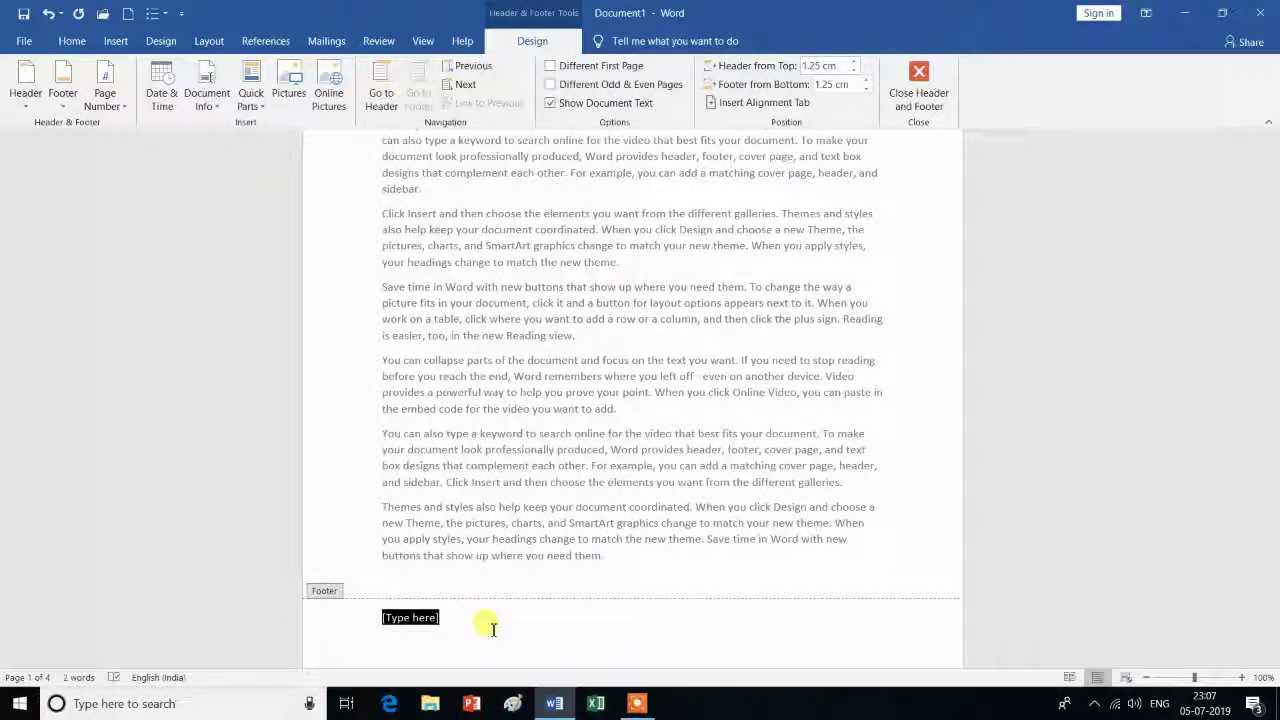
Enter SY as the footer text and confirm it repeats down to the last page
{"action": "type", "text": "SY"}
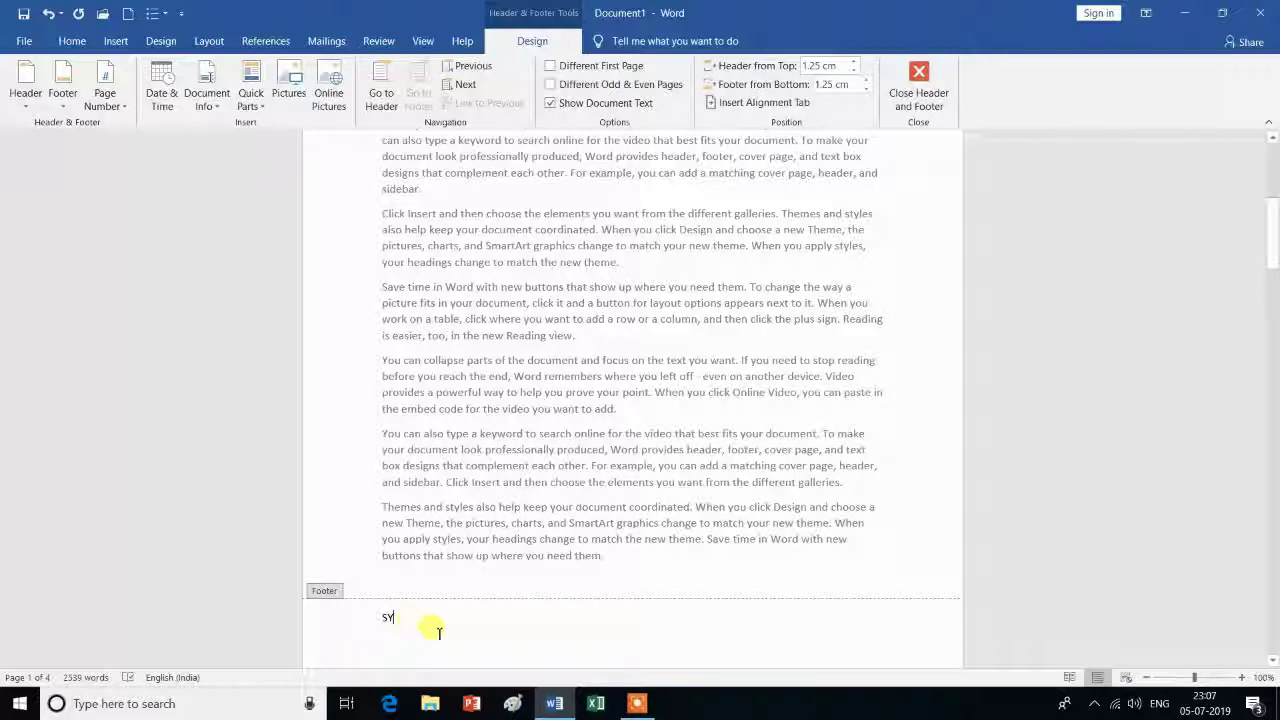
{"action": "scroll", "coordinate": [436, 630], "scroll_direction": "down", "scroll_amount": 1}
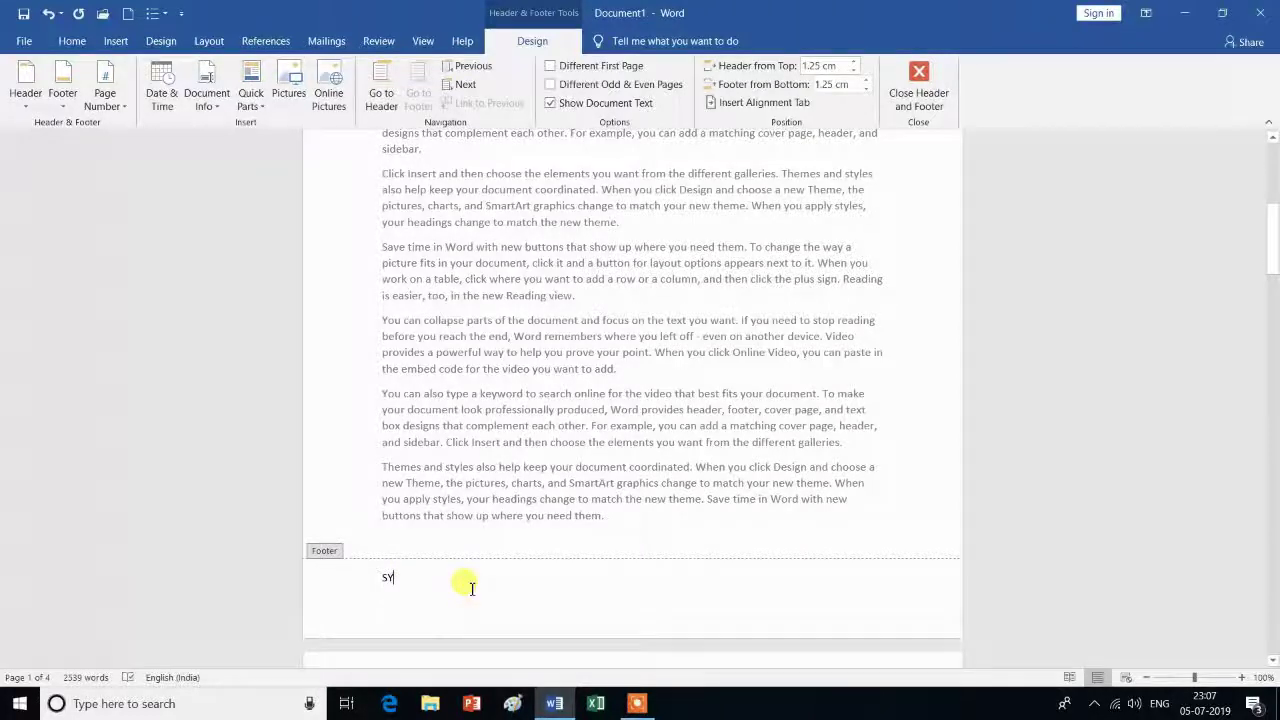
{"action": "scroll", "coordinate": [467, 585], "scroll_direction": "down", "scroll_amount": 3}
{"action": "scroll", "coordinate": [467, 585], "scroll_direction": "down", "scroll_amount": 2}
{"action": "scroll", "coordinate": [467, 585], "scroll_direction": "down", "scroll_amount": 3}
{"action": "scroll", "coordinate": [470, 588], "scroll_direction": "down", "scroll_amount": 3}
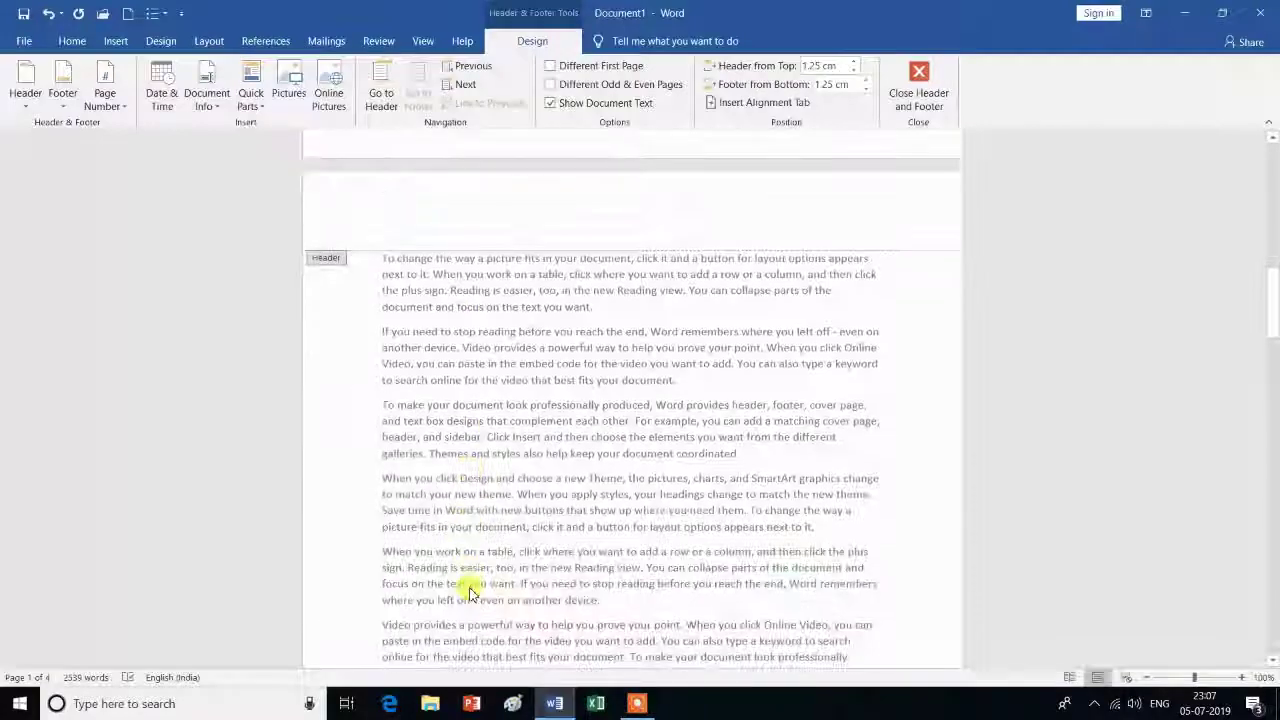
{"action": "scroll", "coordinate": [470, 590], "scroll_direction": "down", "scroll_amount": 3}
{"action": "scroll", "coordinate": [470, 590], "scroll_direction": "down", "scroll_amount": 3}
{"action": "scroll", "coordinate": [465, 588], "scroll_direction": "down", "scroll_amount": 3}
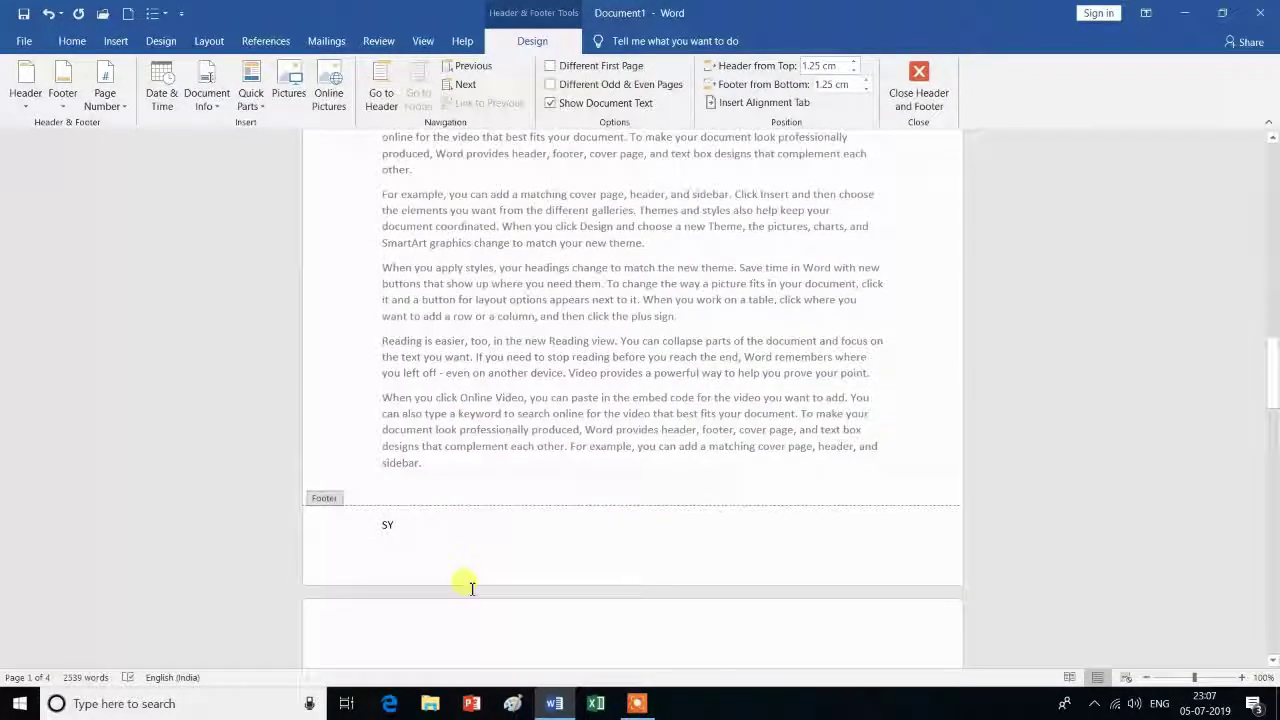
{"action": "scroll", "coordinate": [467, 588], "scroll_direction": "down", "scroll_amount": 2}
{"action": "scroll", "coordinate": [467, 588], "scroll_direction": "down", "scroll_amount": 3}
{"action": "scroll", "coordinate": [469, 590], "scroll_direction": "down", "scroll_amount": 3}
{"action": "scroll", "coordinate": [471, 592], "scroll_direction": "down", "scroll_amount": 3}
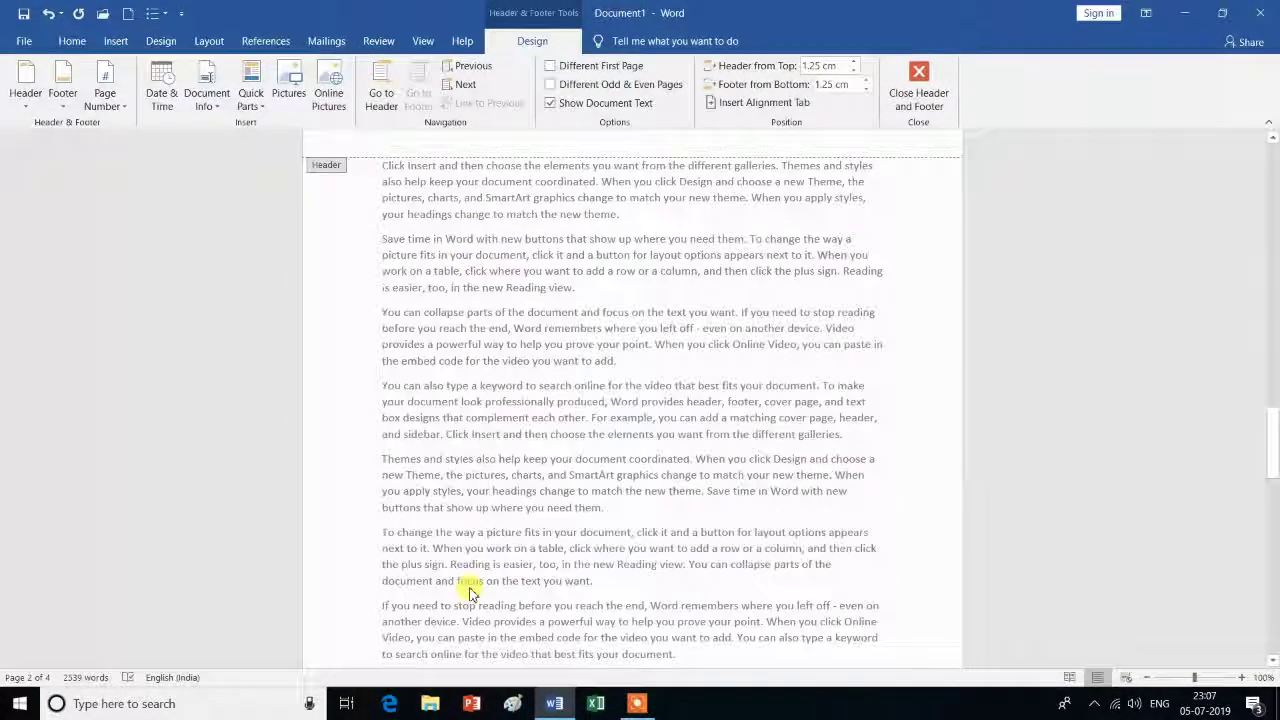
{"action": "scroll", "coordinate": [466, 585], "scroll_direction": "down", "scroll_amount": 3}
{"action": "scroll", "coordinate": [470, 580], "scroll_direction": "down", "scroll_amount": 3}
{"action": "scroll", "coordinate": [457, 586], "scroll_direction": "down", "scroll_amount": 1}
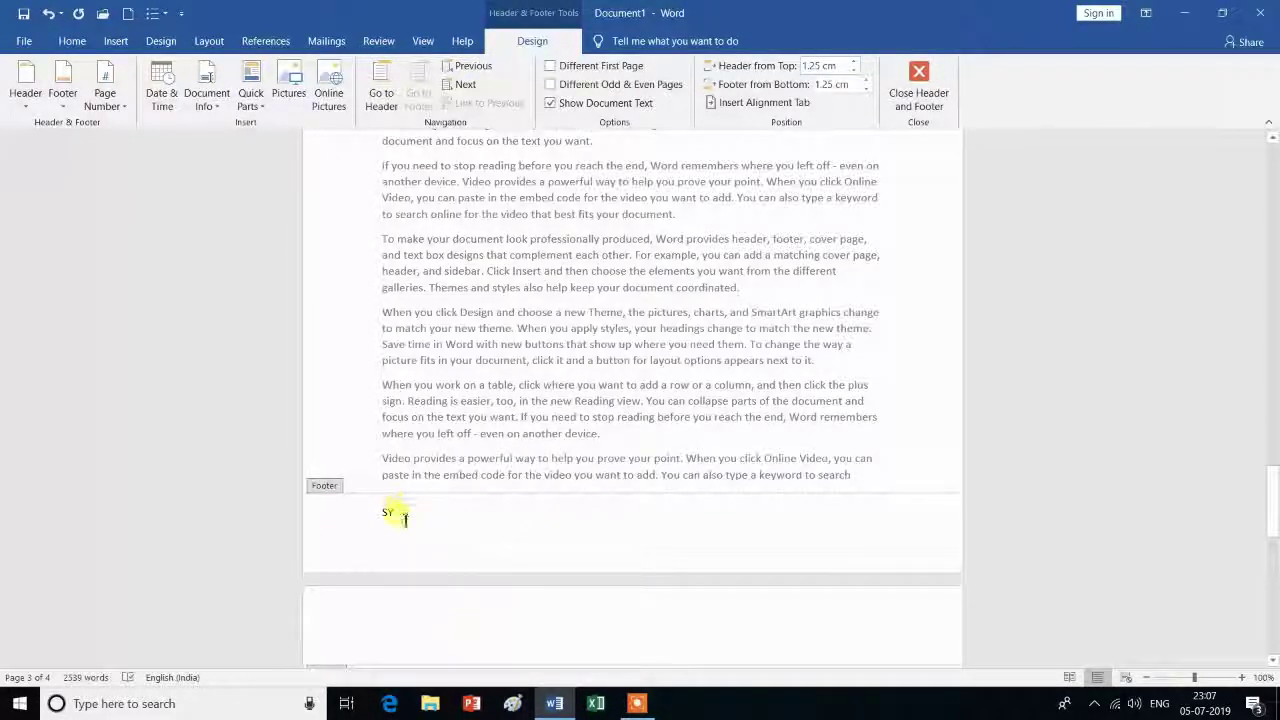
{"action": "scroll", "coordinate": [404, 518], "scroll_direction": "down", "scroll_amount": 1}
{"action": "scroll", "coordinate": [404, 518], "scroll_direction": "down", "scroll_amount": 2}
{"action": "scroll", "coordinate": [404, 518], "scroll_direction": "down", "scroll_amount": 3}
{"action": "scroll", "coordinate": [404, 520], "scroll_direction": "down", "scroll_amount": 3}
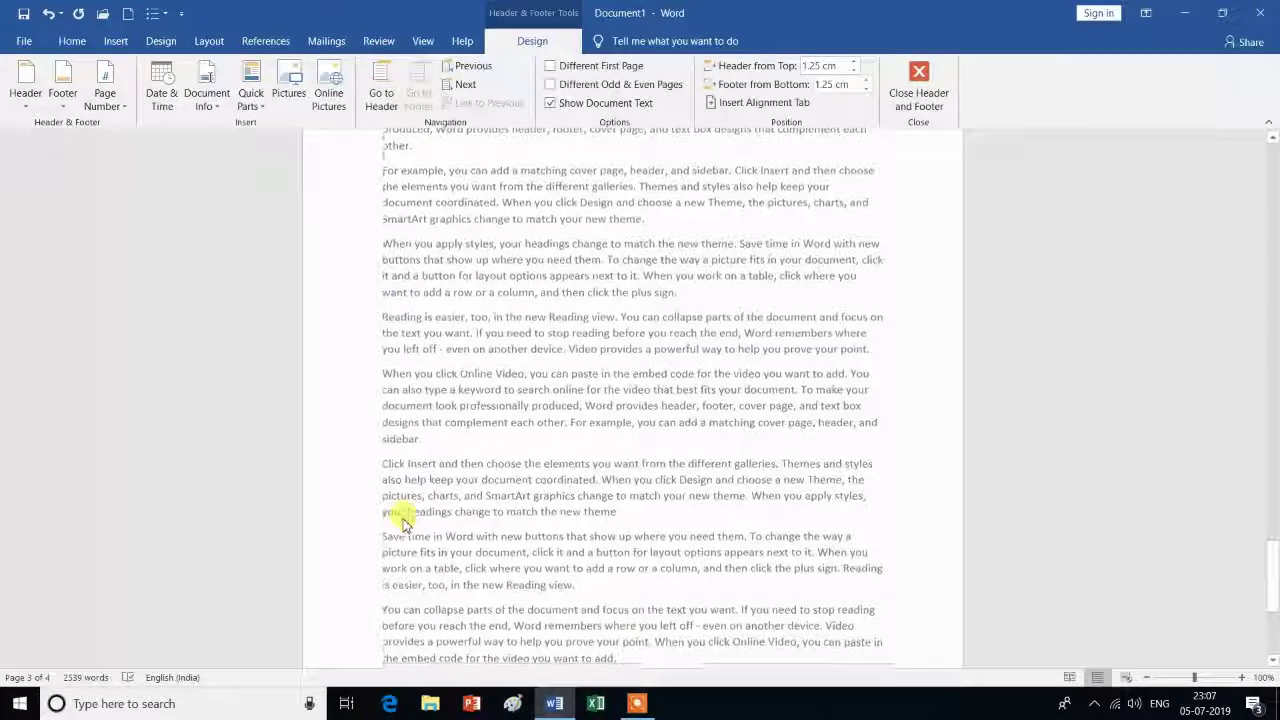
{"action": "scroll", "coordinate": [404, 522], "scroll_direction": "down", "scroll_amount": 2}
{"action": "scroll", "coordinate": [404, 524], "scroll_direction": "down", "scroll_amount": 3}
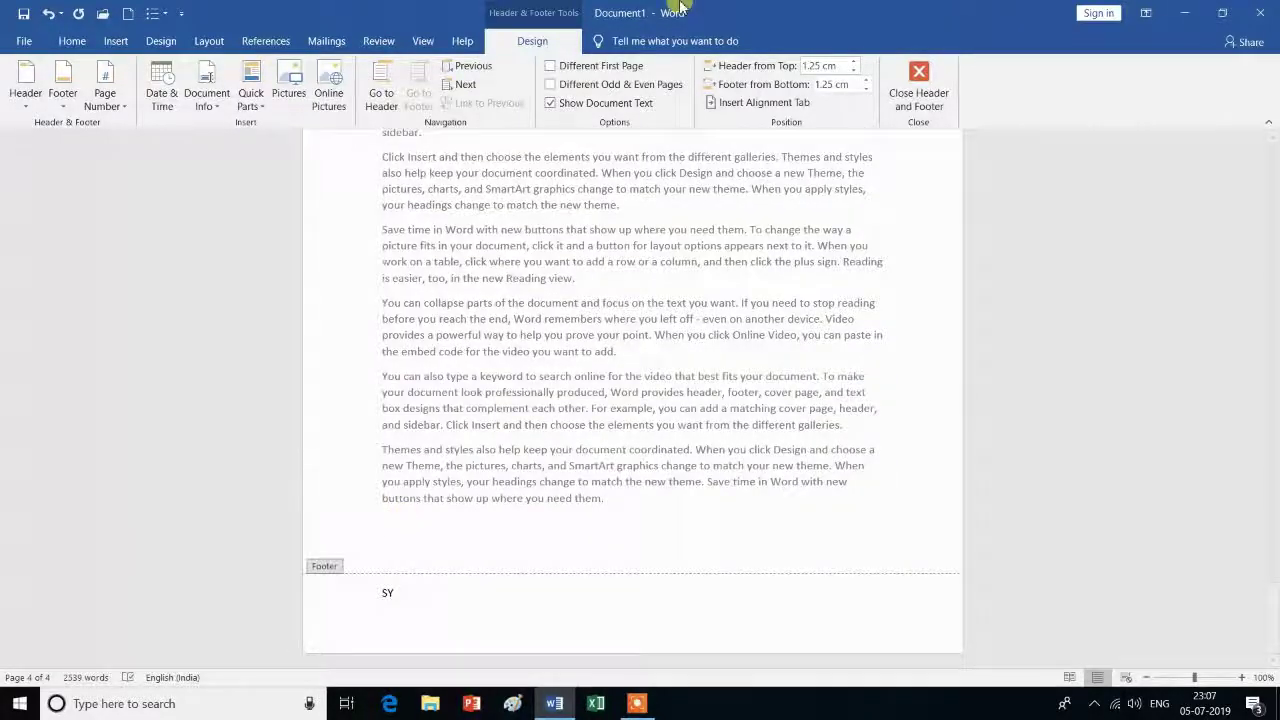
Apply the Filigree footer design from the Footer gallery and review it in the document
{"action": "left_click", "coordinate": [117, 45]}
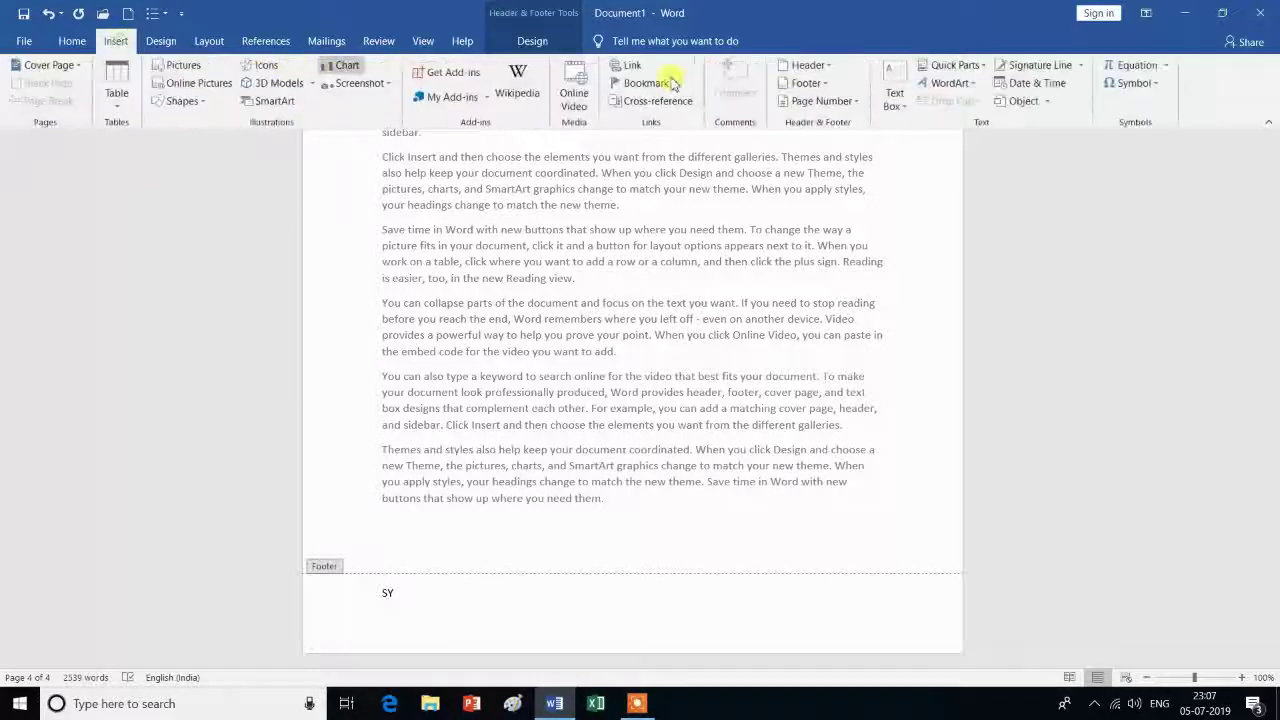
{"action": "left_click", "coordinate": [803, 83]}
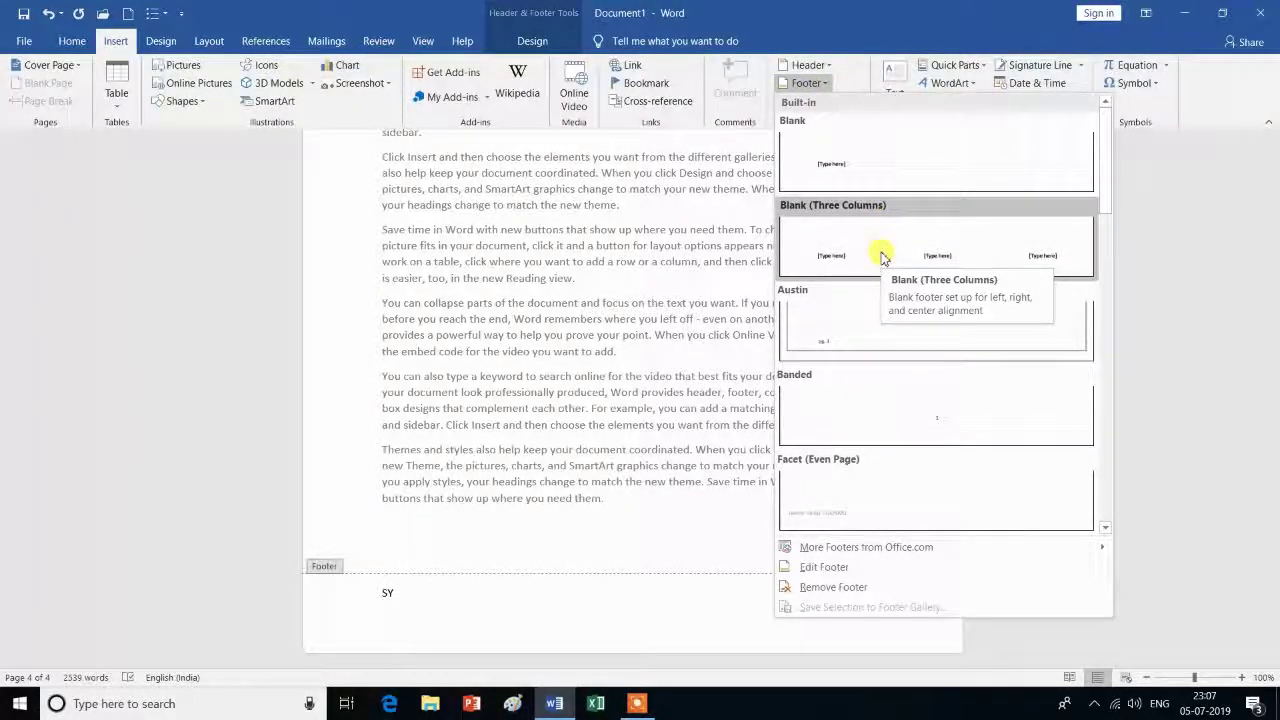
{"action": "scroll", "coordinate": [926, 415], "scroll_direction": "down", "scroll_amount": 3}
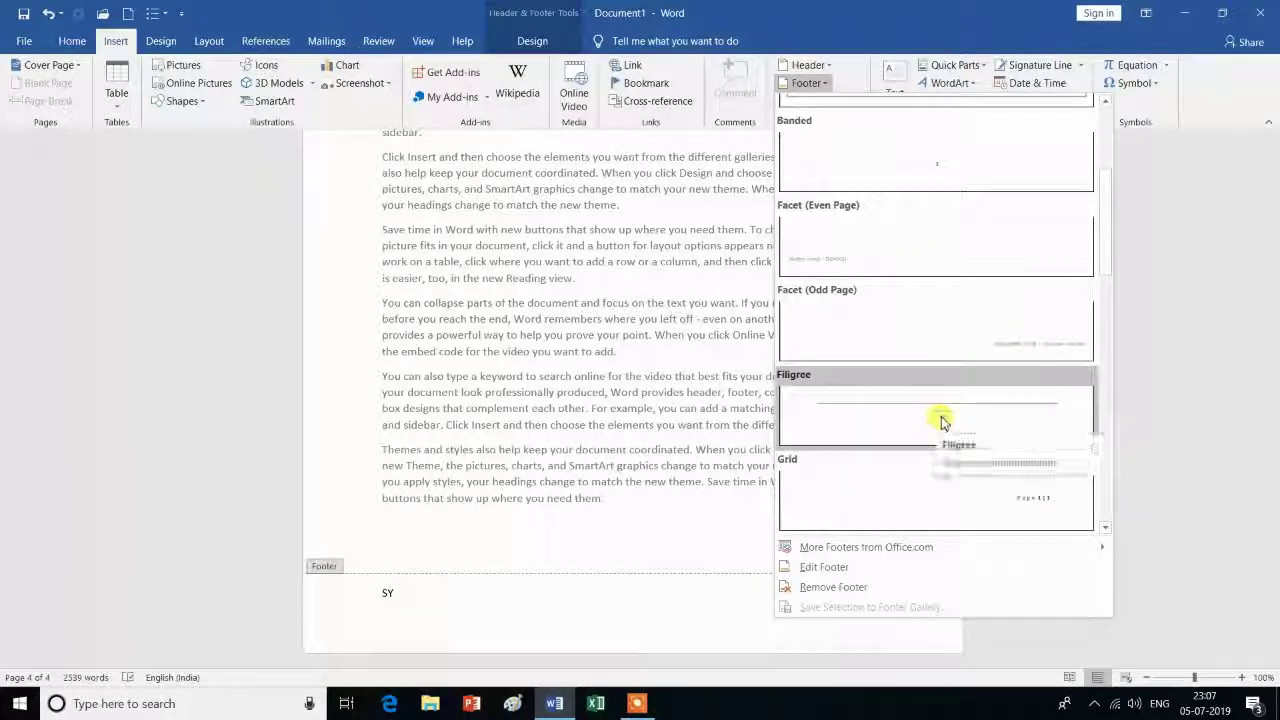
{"action": "left_click", "coordinate": [937, 423]}
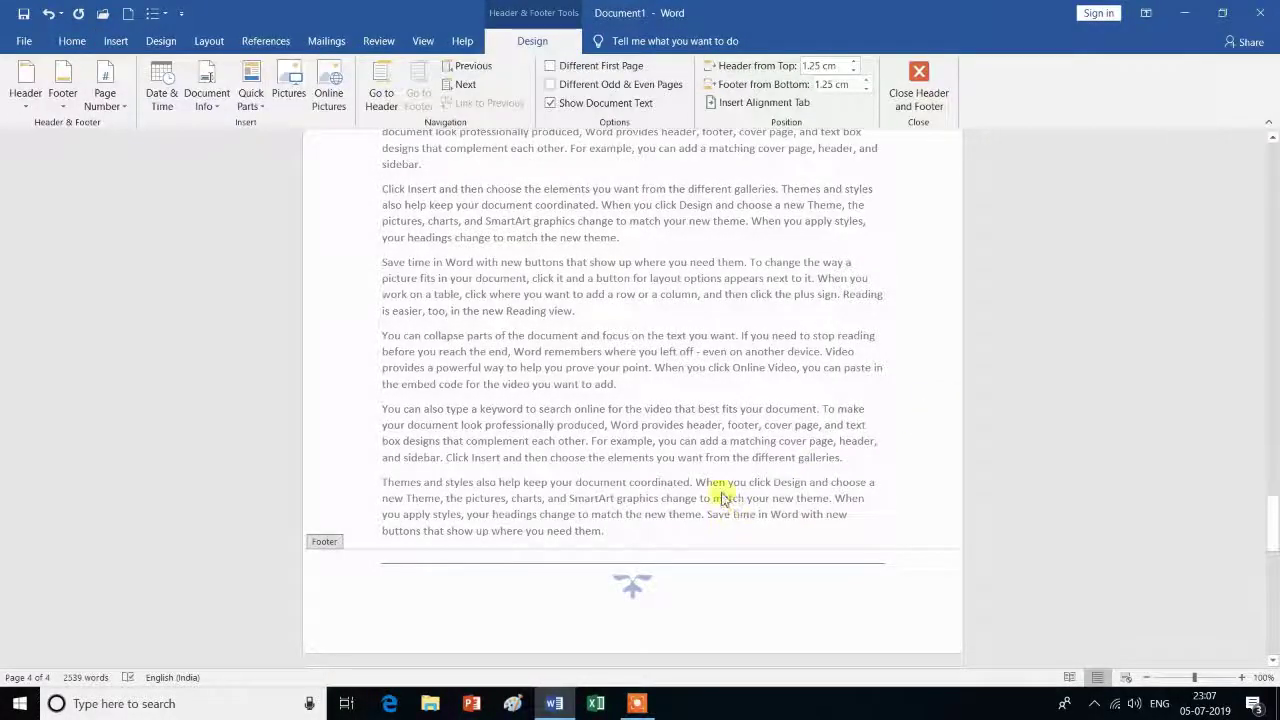
{"action": "scroll", "coordinate": [722, 497], "scroll_direction": "up", "scroll_amount": 5}
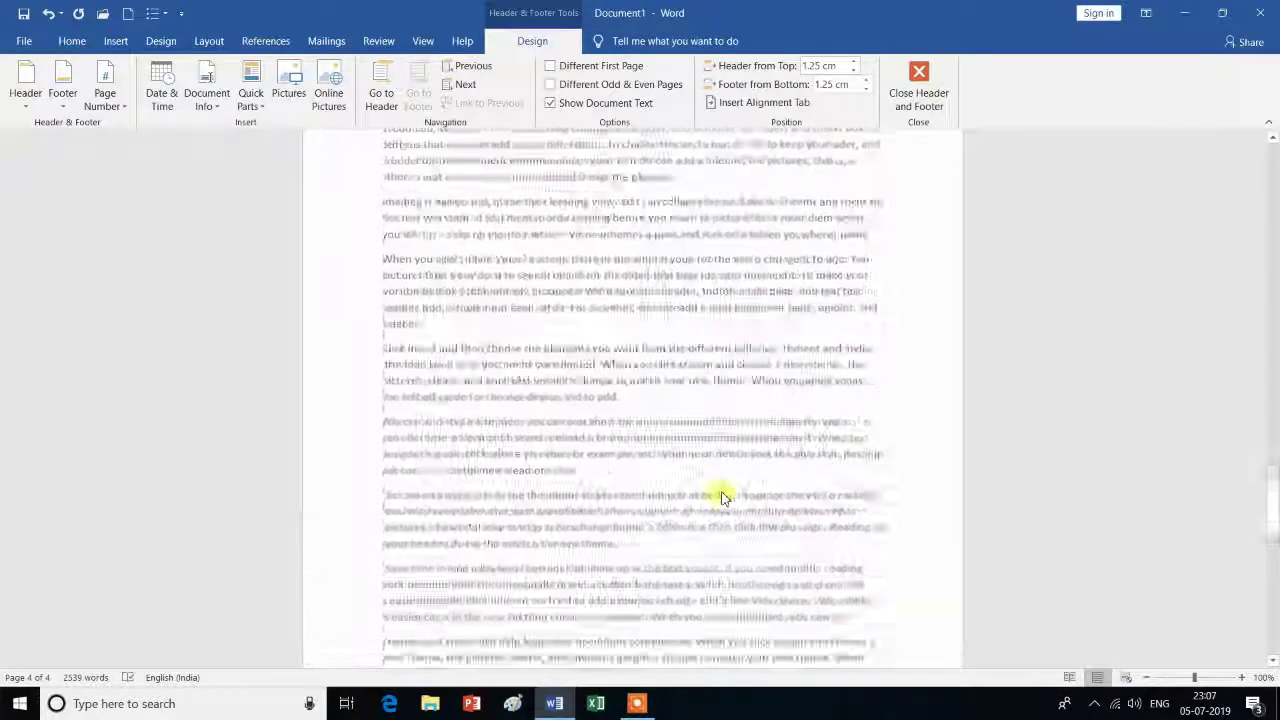
{"action": "scroll", "coordinate": [722, 497], "scroll_direction": "up", "scroll_amount": 5}
{"action": "scroll", "coordinate": [722, 497], "scroll_direction": "up", "scroll_amount": 5}
{"action": "scroll", "coordinate": [722, 497], "scroll_direction": "up", "scroll_amount": 5}
{"action": "scroll", "coordinate": [722, 497], "scroll_direction": "up", "scroll_amount": 5}
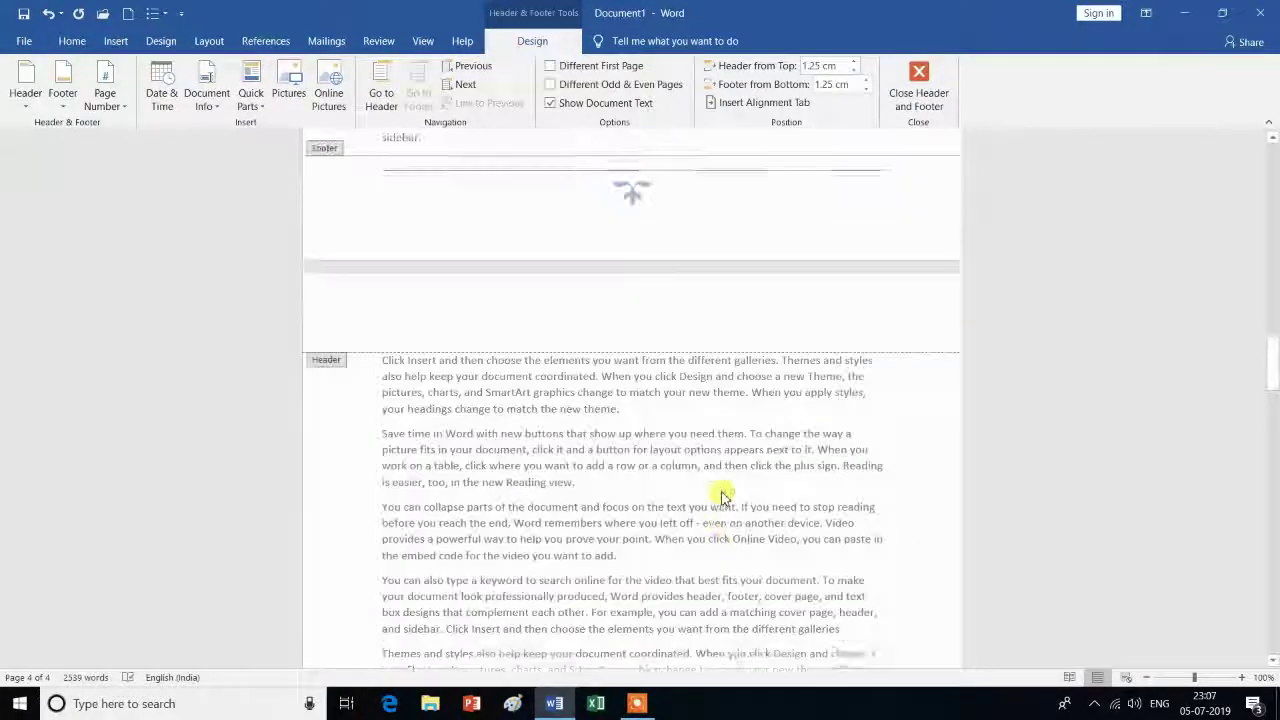
{"action": "scroll", "coordinate": [645, 212], "scroll_direction": "up", "scroll_amount": 5}
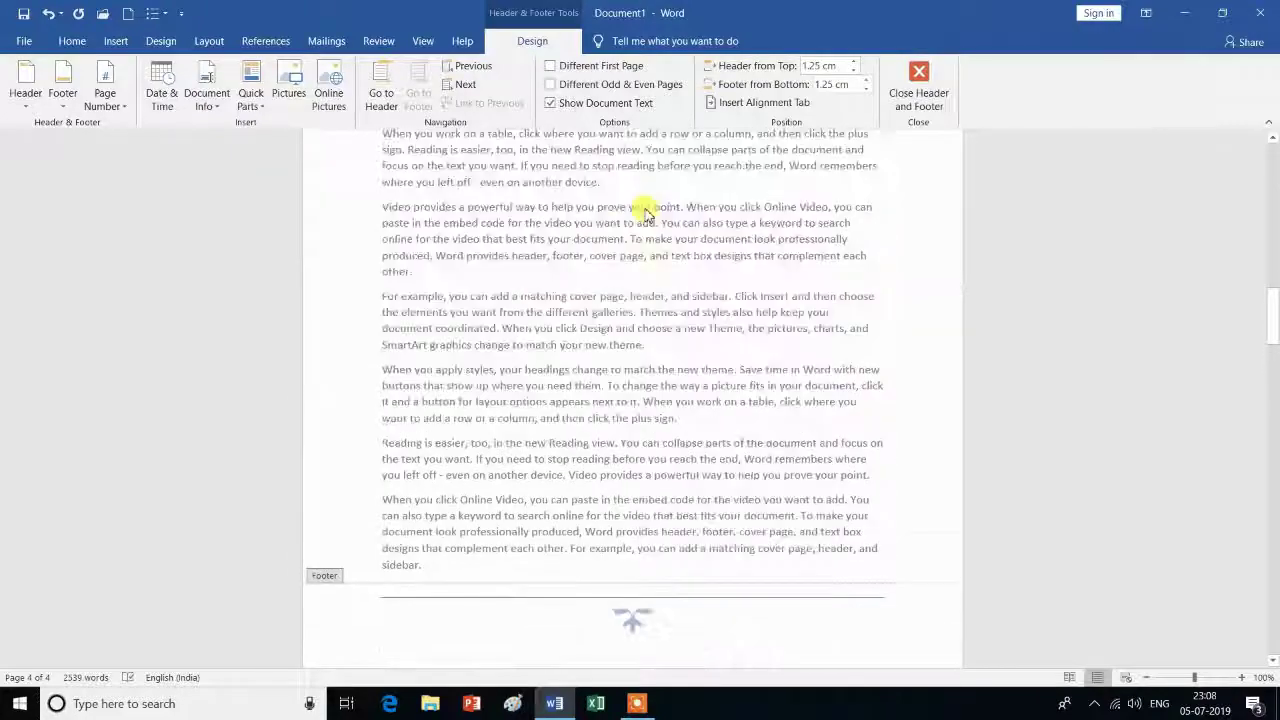
{"action": "scroll", "coordinate": [645, 212], "scroll_direction": "up", "scroll_amount": 5}
{"action": "scroll", "coordinate": [645, 212], "scroll_direction": "up", "scroll_amount": 5}
{"action": "scroll", "coordinate": [645, 212], "scroll_direction": "up", "scroll_amount": 5}
{"action": "scroll", "coordinate": [645, 210], "scroll_direction": "up", "scroll_amount": 3}
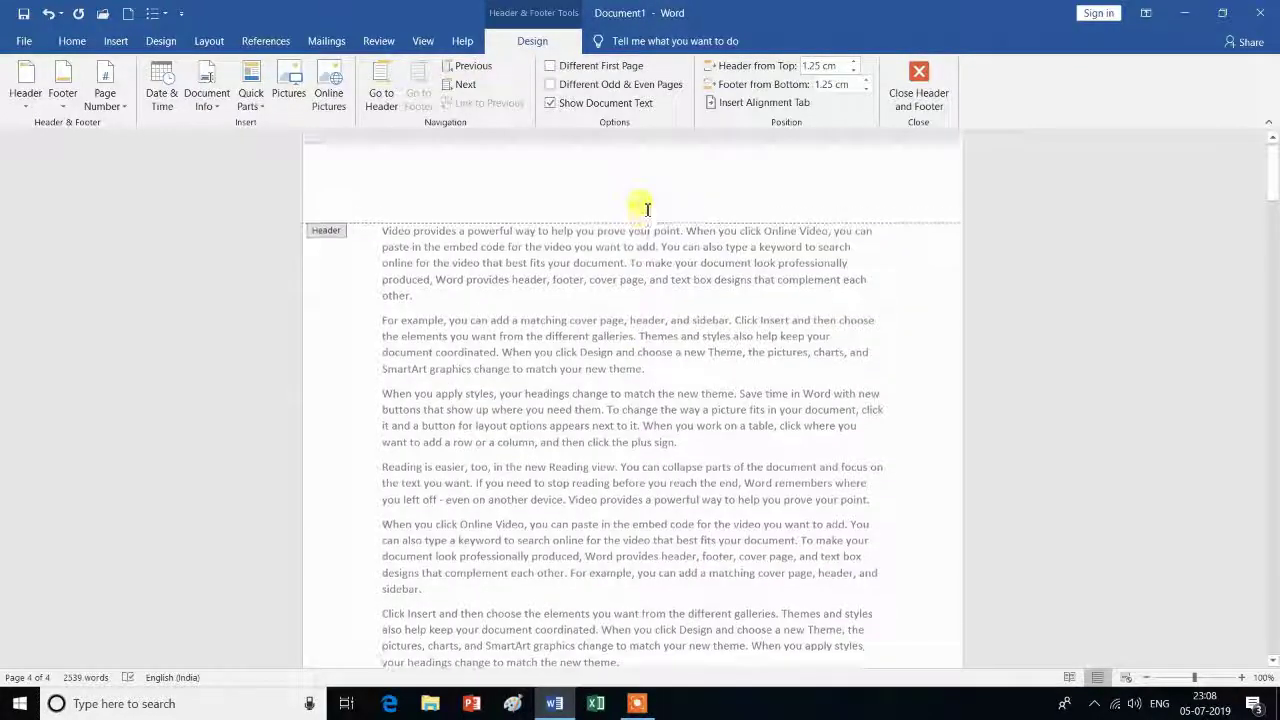
{"action": "scroll", "coordinate": [646, 208], "scroll_direction": "down", "scroll_amount": 5}
{"action": "scroll", "coordinate": [648, 210], "scroll_direction": "down", "scroll_amount": 5}
{"action": "scroll", "coordinate": [648, 210], "scroll_direction": "down", "scroll_amount": 3}
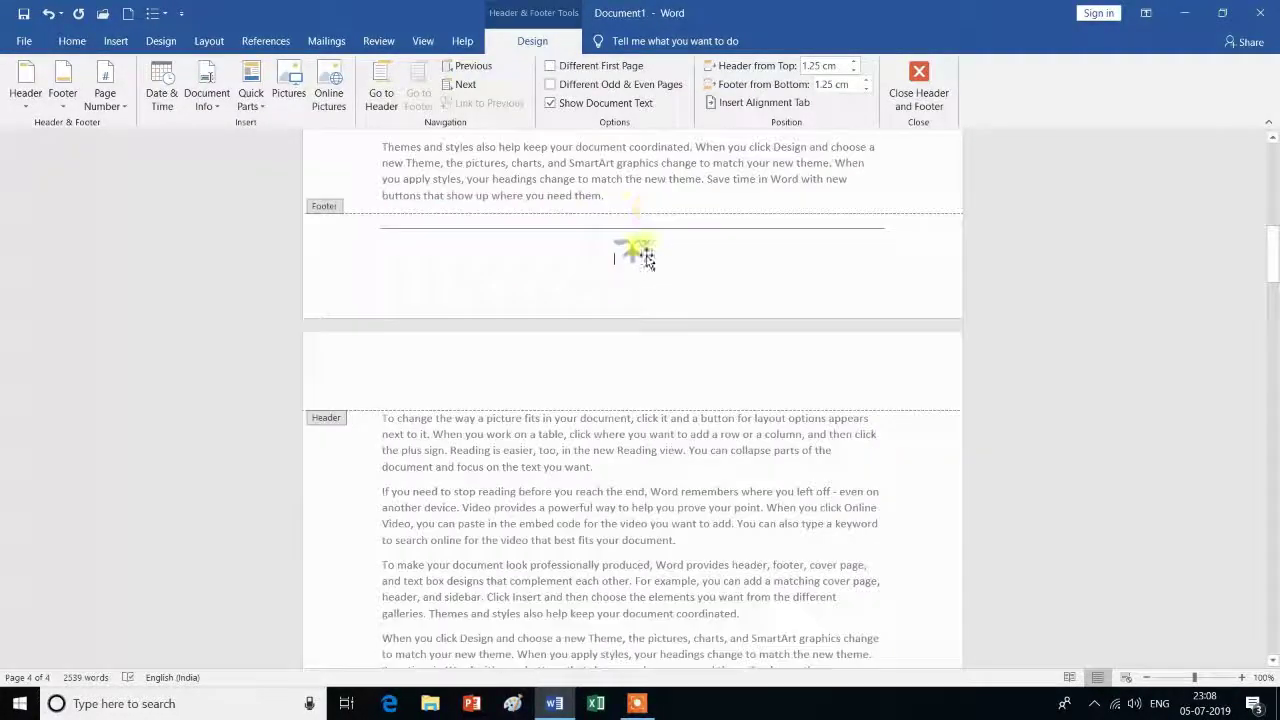
Type YSGYAN TECH into the Filigree footer and check it repeats on each page
{"action": "left_click", "coordinate": [633, 258]}
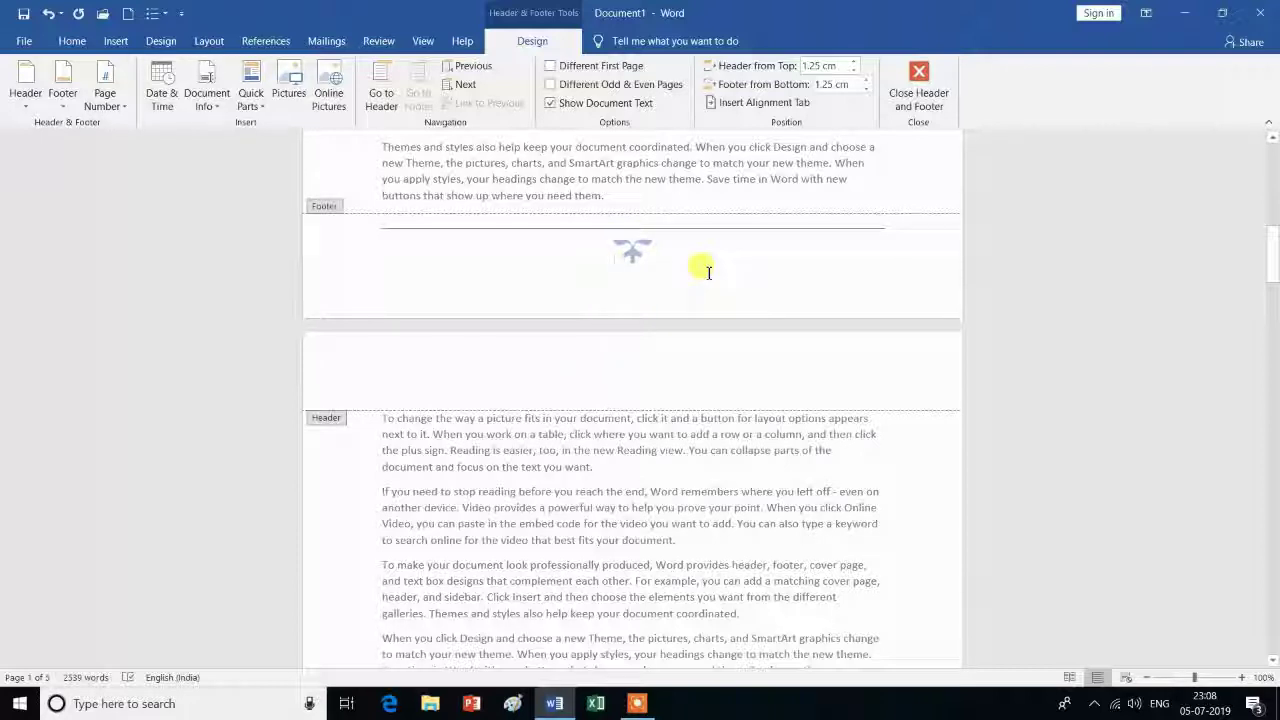
{"action": "type", "text": "YSGYAN TECH"}
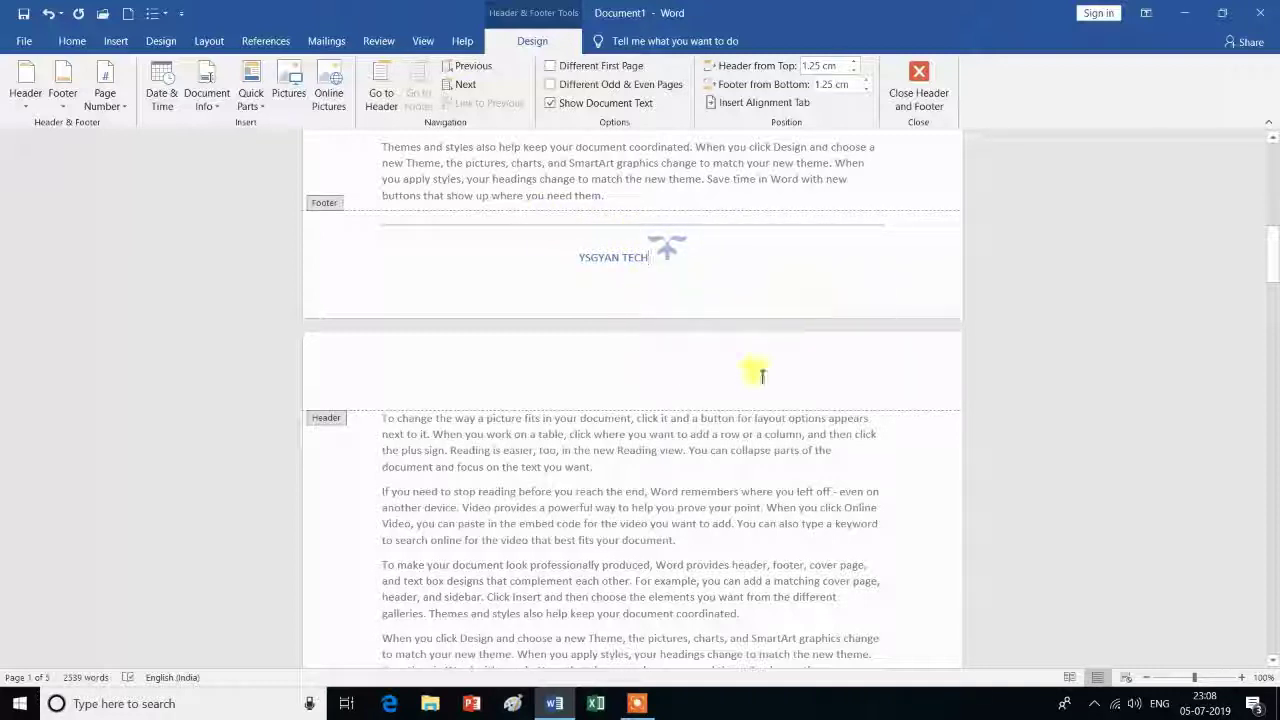
{"action": "scroll", "coordinate": [764, 395], "scroll_direction": "down", "scroll_amount": 3}
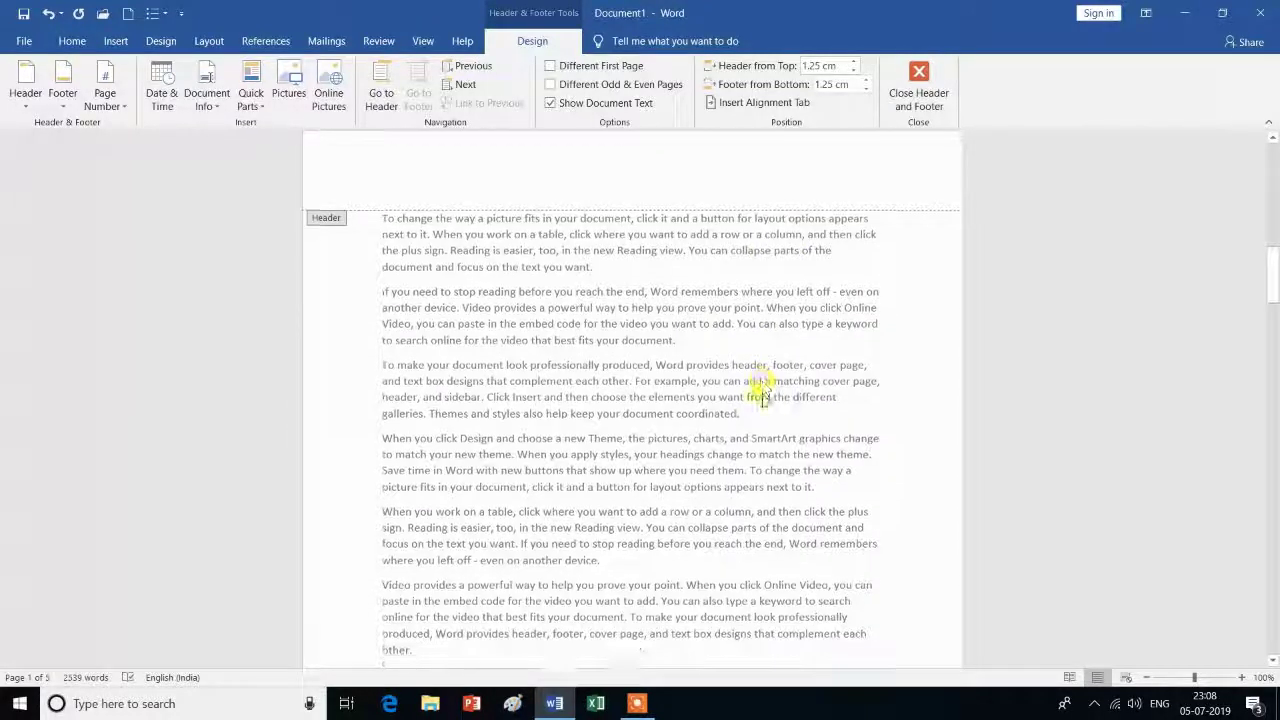
{"action": "scroll", "coordinate": [764, 395], "scroll_direction": "down", "scroll_amount": 3}
{"action": "scroll", "coordinate": [737, 314], "scroll_direction": "down", "scroll_amount": 3}
{"action": "scroll", "coordinate": [738, 550], "scroll_direction": "down", "scroll_amount": 2}
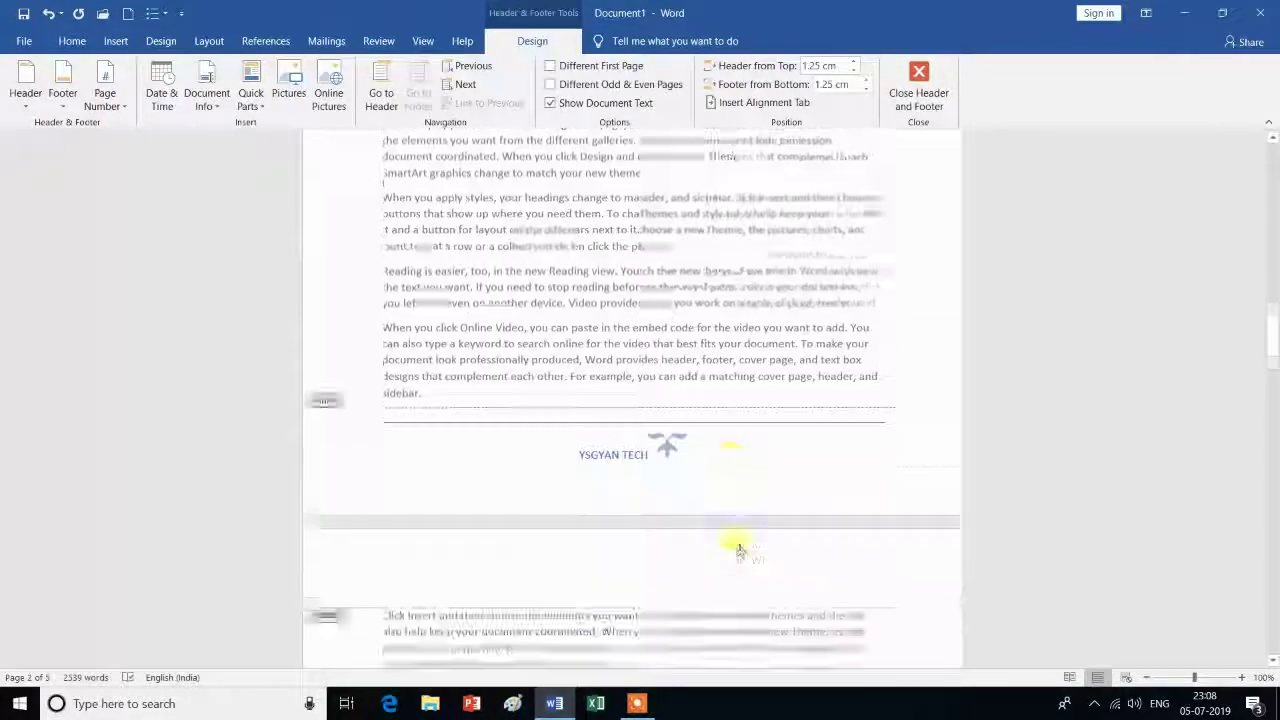
{"action": "scroll", "coordinate": [738, 550], "scroll_direction": "down", "scroll_amount": 2}
{"action": "scroll", "coordinate": [738, 550], "scroll_direction": "down", "scroll_amount": 2}
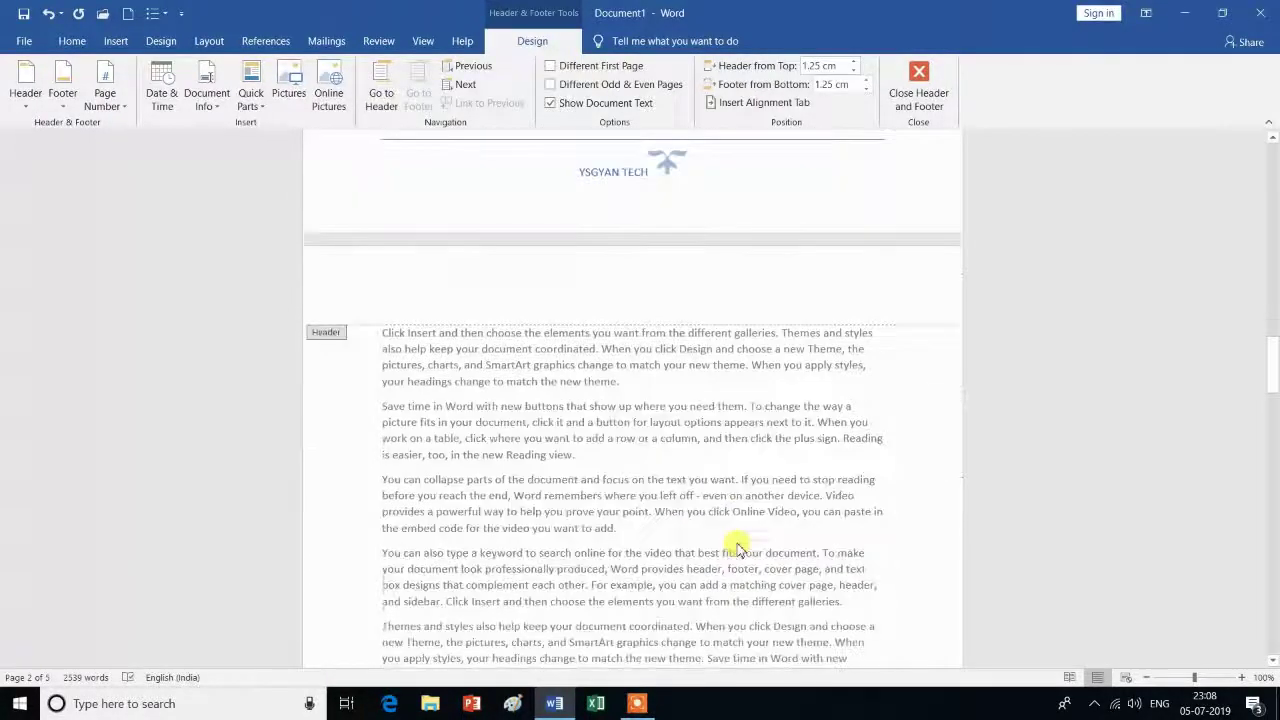
{"action": "scroll", "coordinate": [738, 550], "scroll_direction": "down", "scroll_amount": 4}
{"action": "scroll", "coordinate": [738, 548], "scroll_direction": "down", "scroll_amount": 4}
{"action": "scroll", "coordinate": [739, 543], "scroll_direction": "down", "scroll_amount": 4}
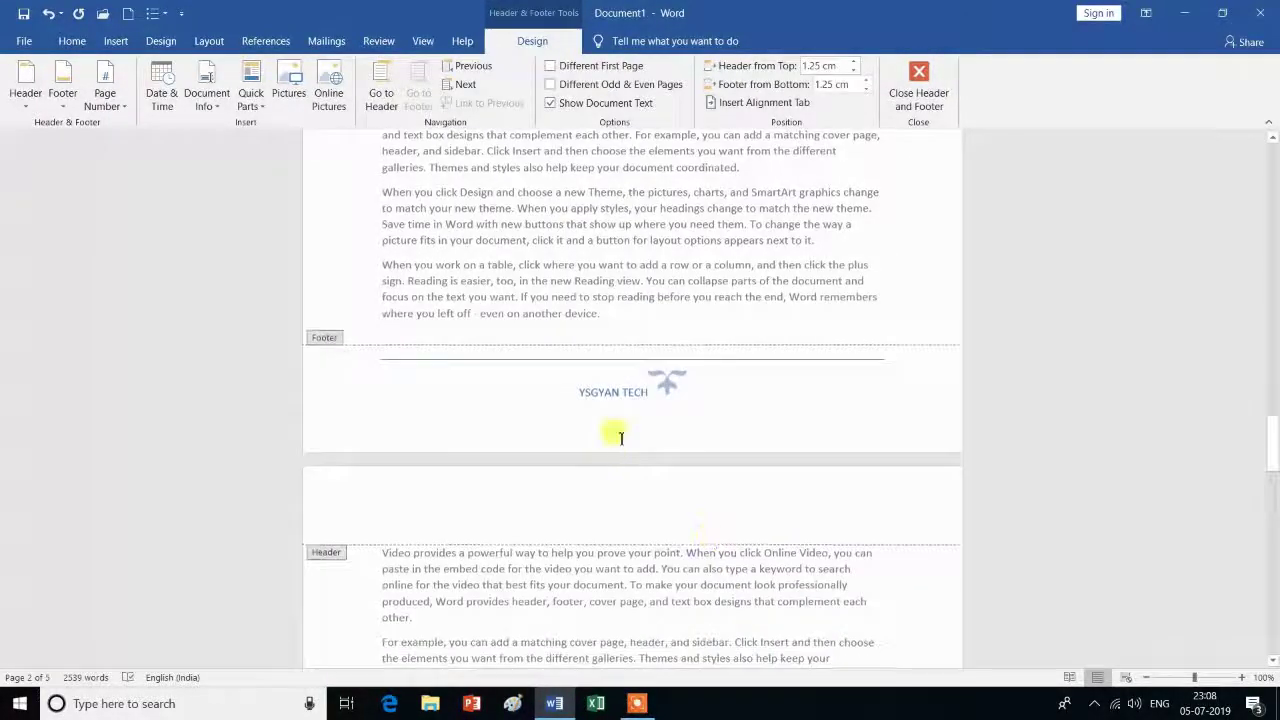
{"action": "scroll", "coordinate": [728, 486], "scroll_direction": "down", "scroll_amount": 4}
{"action": "scroll", "coordinate": [735, 500], "scroll_direction": "down", "scroll_amount": 4}
{"action": "scroll", "coordinate": [735, 500], "scroll_direction": "down", "scroll_amount": 3}
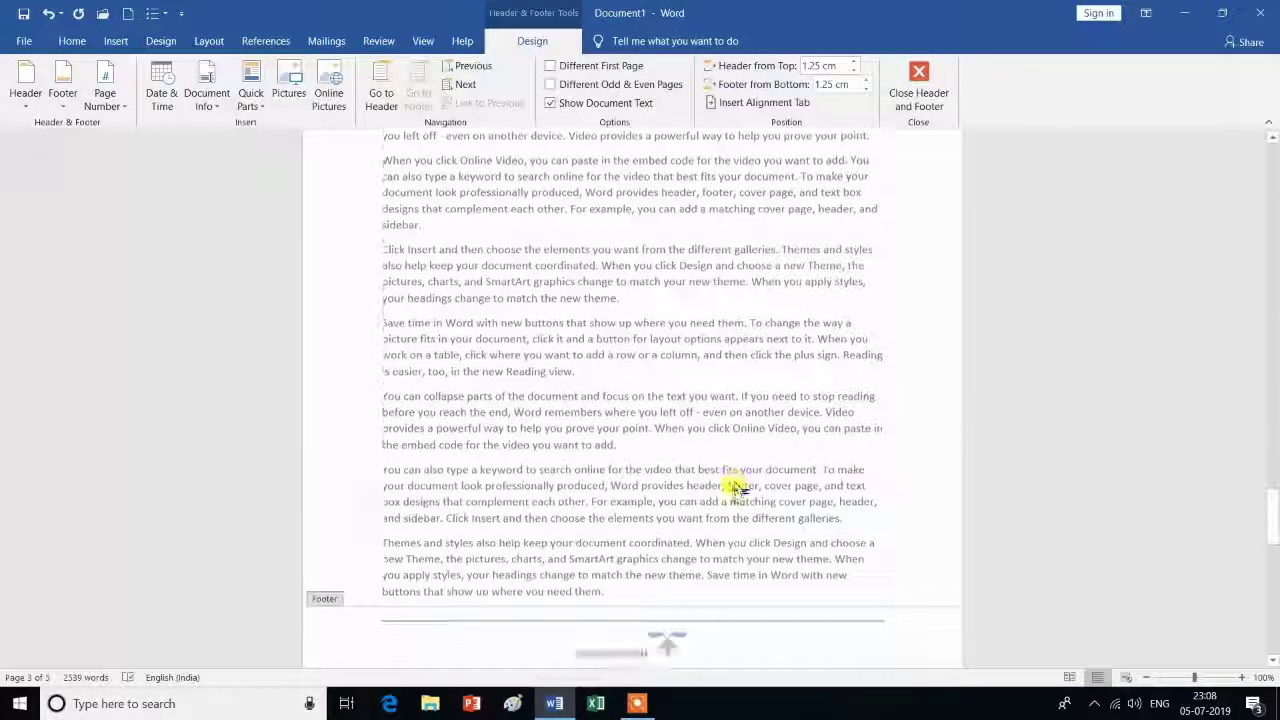
{"action": "scroll", "coordinate": [700, 515], "scroll_direction": "down", "scroll_amount": 3}
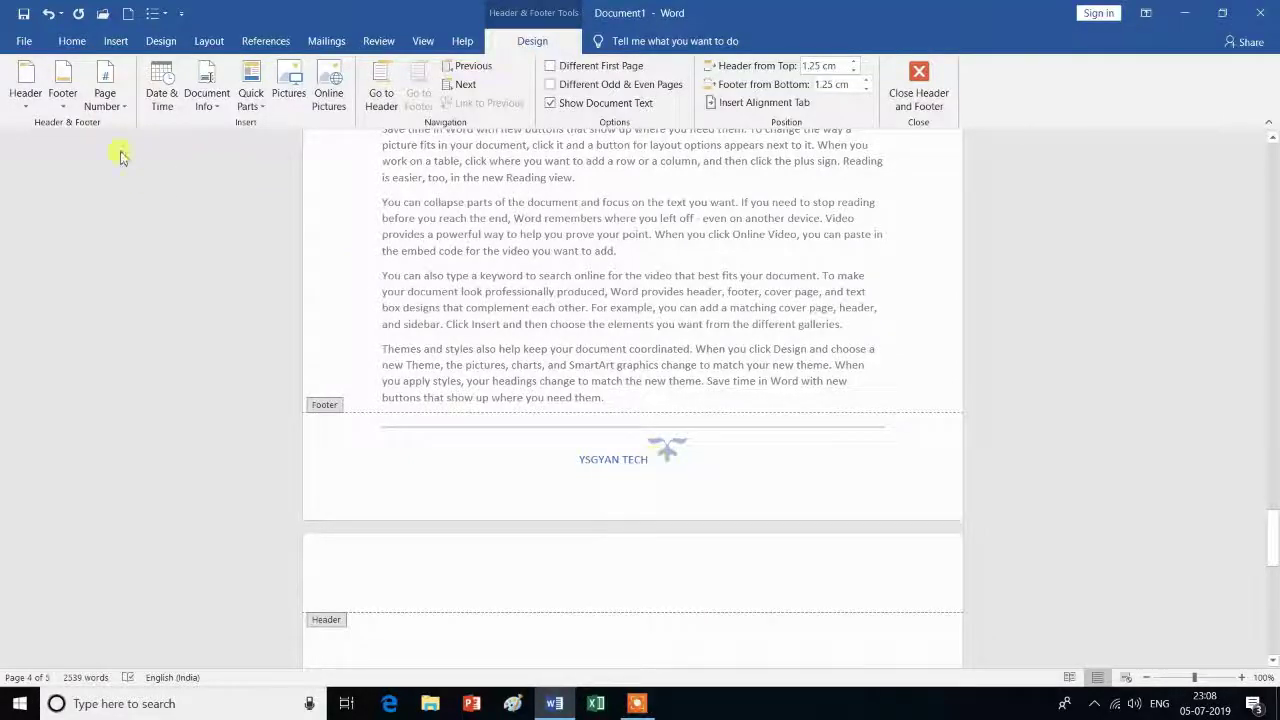
Use Remove Footer to delete the YSGYAN TECH footer, then go back up to page 1
{"action": "left_click", "coordinate": [116, 42]}
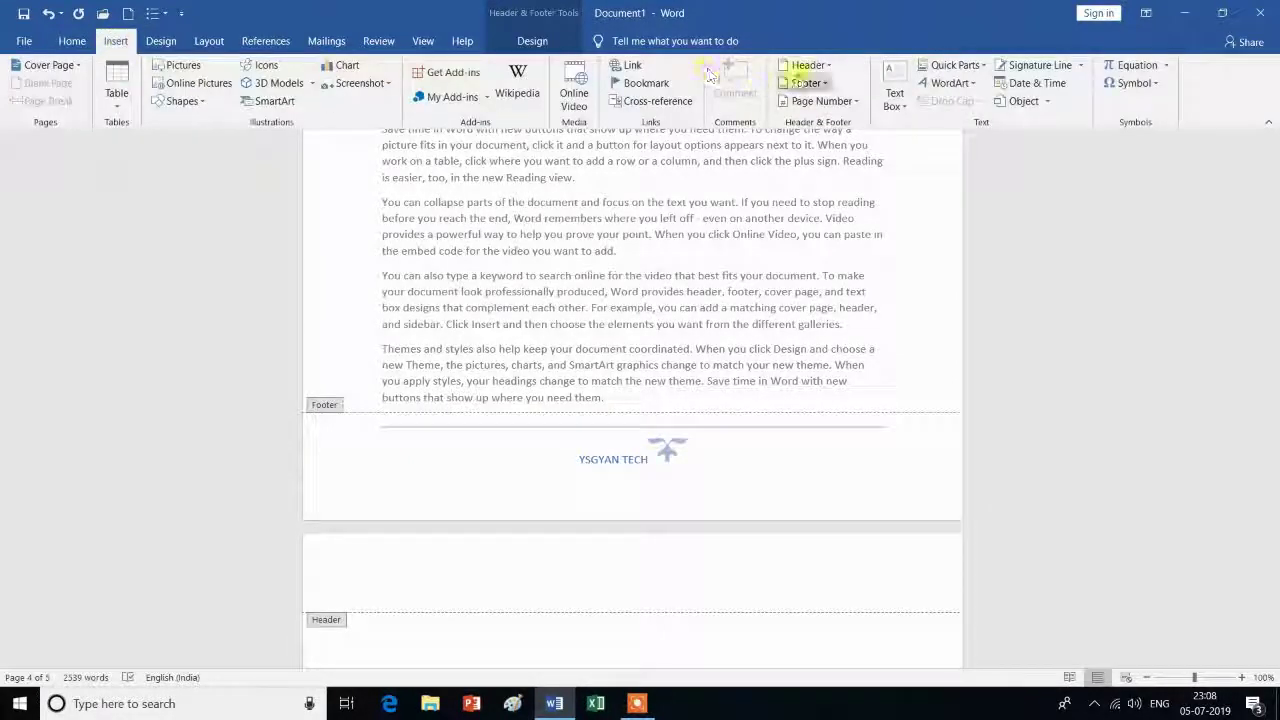
{"action": "left_click", "coordinate": [822, 86]}
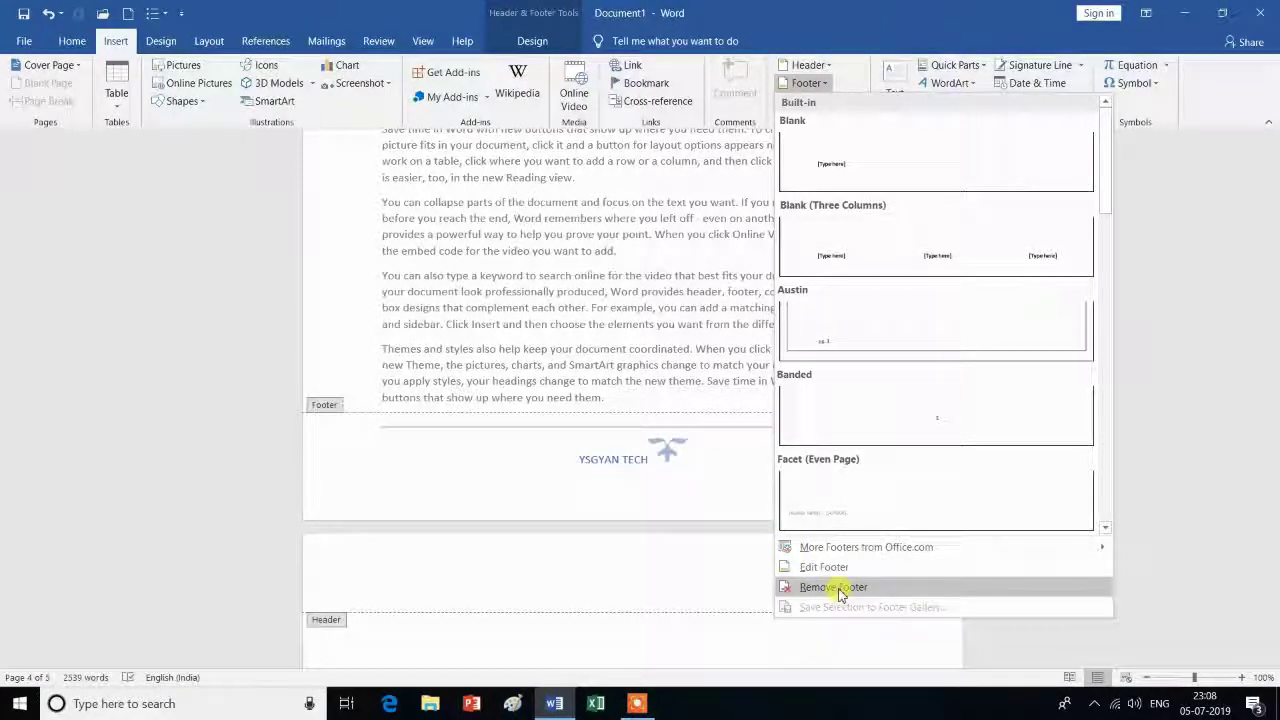
{"action": "left_click", "coordinate": [836, 590]}
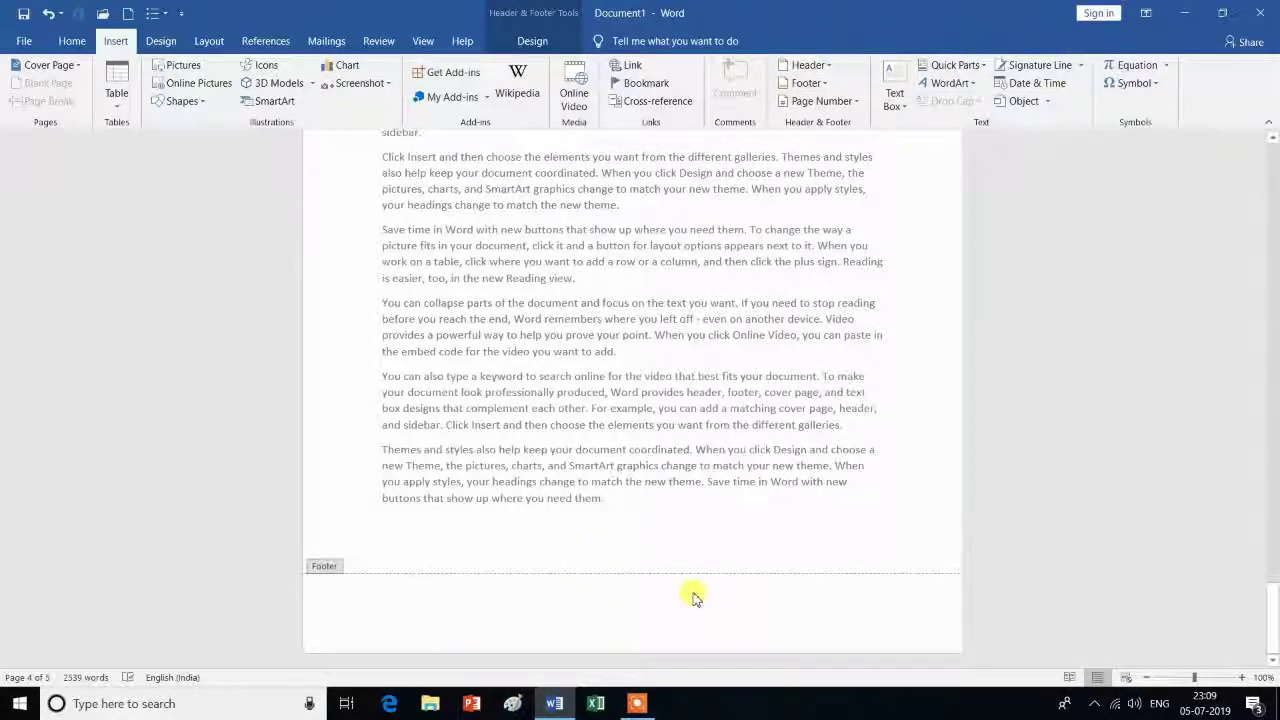
{"action": "scroll", "coordinate": [695, 597], "scroll_direction": "up", "scroll_amount": 5}
{"action": "scroll", "coordinate": [695, 597], "scroll_direction": "up", "scroll_amount": 5}
{"action": "scroll", "coordinate": [695, 597], "scroll_direction": "up", "scroll_amount": 5}
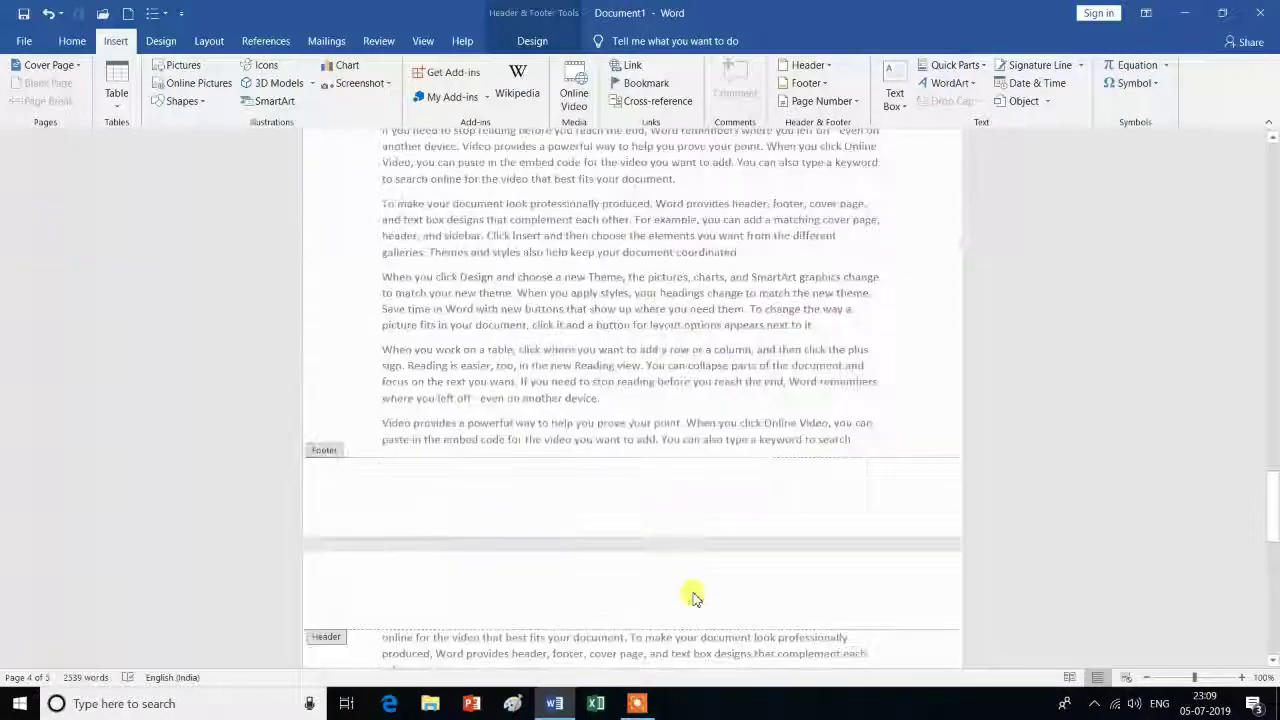
{"action": "scroll", "coordinate": [695, 597], "scroll_direction": "up", "scroll_amount": 5}
{"action": "scroll", "coordinate": [695, 597], "scroll_direction": "up", "scroll_amount": 5}
{"action": "scroll", "coordinate": [695, 597], "scroll_direction": "up", "scroll_amount": 5}
{"action": "scroll", "coordinate": [695, 597], "scroll_direction": "up", "scroll_amount": 5}
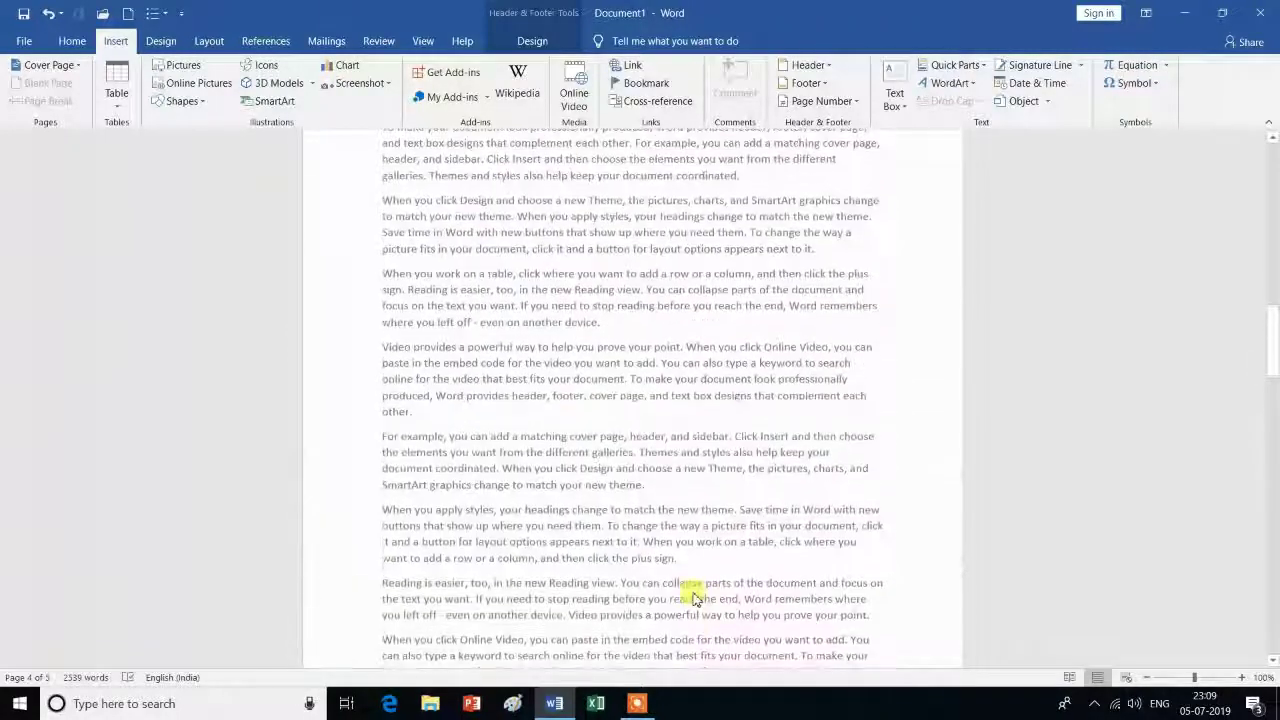
{"action": "scroll", "coordinate": [695, 597], "scroll_direction": "up", "scroll_amount": 5}
{"action": "scroll", "coordinate": [695, 597], "scroll_direction": "up", "scroll_amount": 5}
{"action": "scroll", "coordinate": [695, 597], "scroll_direction": "up", "scroll_amount": 5}
{"action": "scroll", "coordinate": [695, 597], "scroll_direction": "up", "scroll_amount": 5}
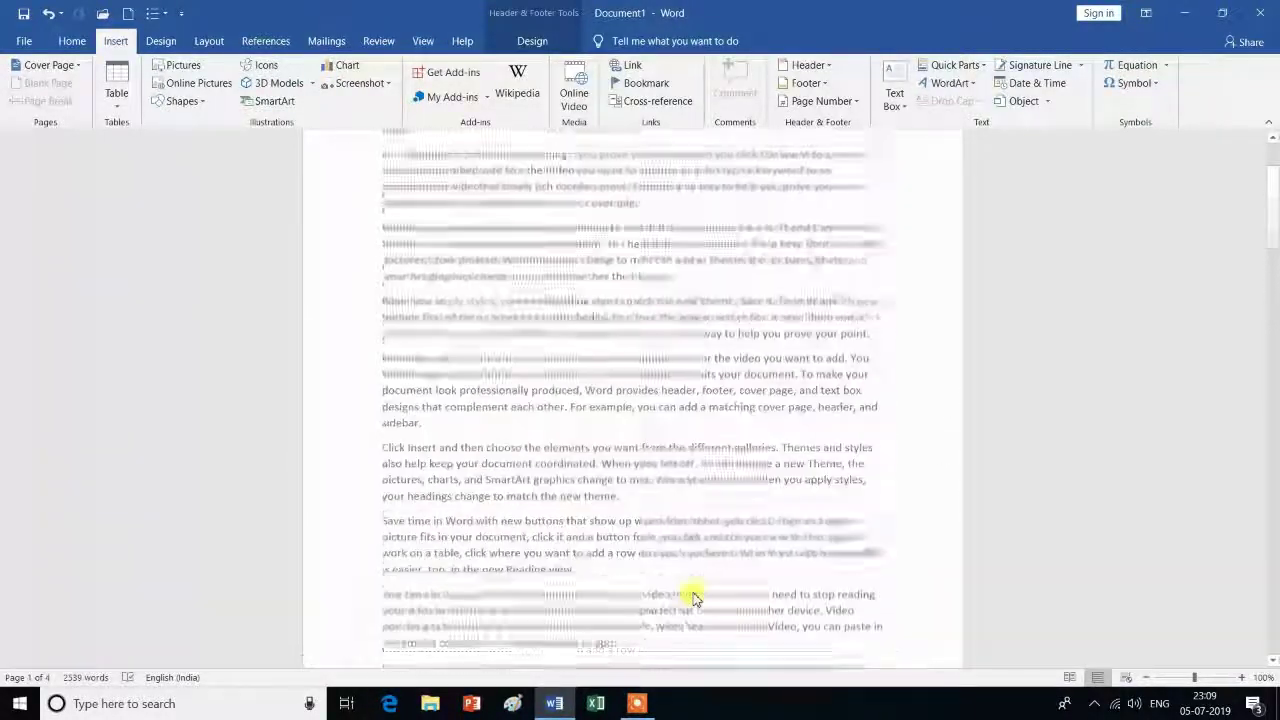
{"action": "scroll", "coordinate": [695, 597], "scroll_direction": "up", "scroll_amount": 5}
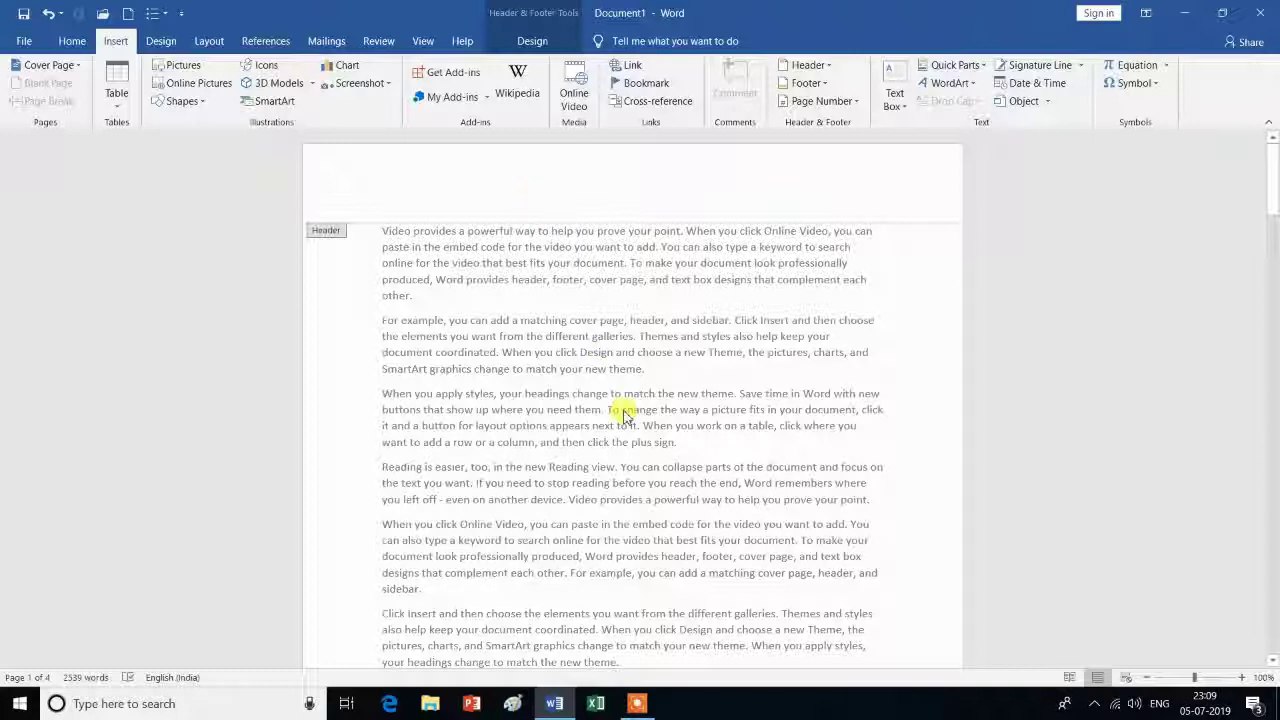
Bring page 1's empty header area into view with the Page Number options available
{"action": "scroll", "coordinate": [622, 414], "scroll_direction": "down", "scroll_amount": 1}
{"action": "scroll", "coordinate": [622, 414], "scroll_direction": "down", "scroll_amount": 2}
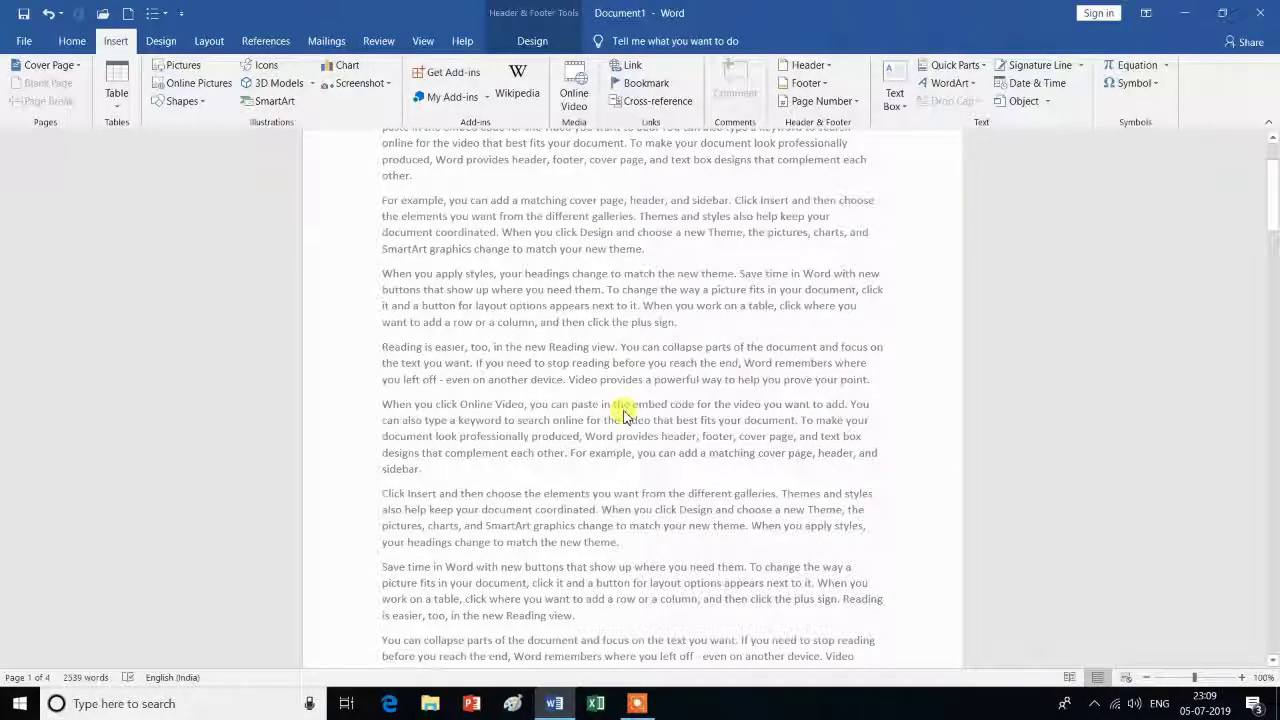
{"action": "left_click", "coordinate": [855, 104]}
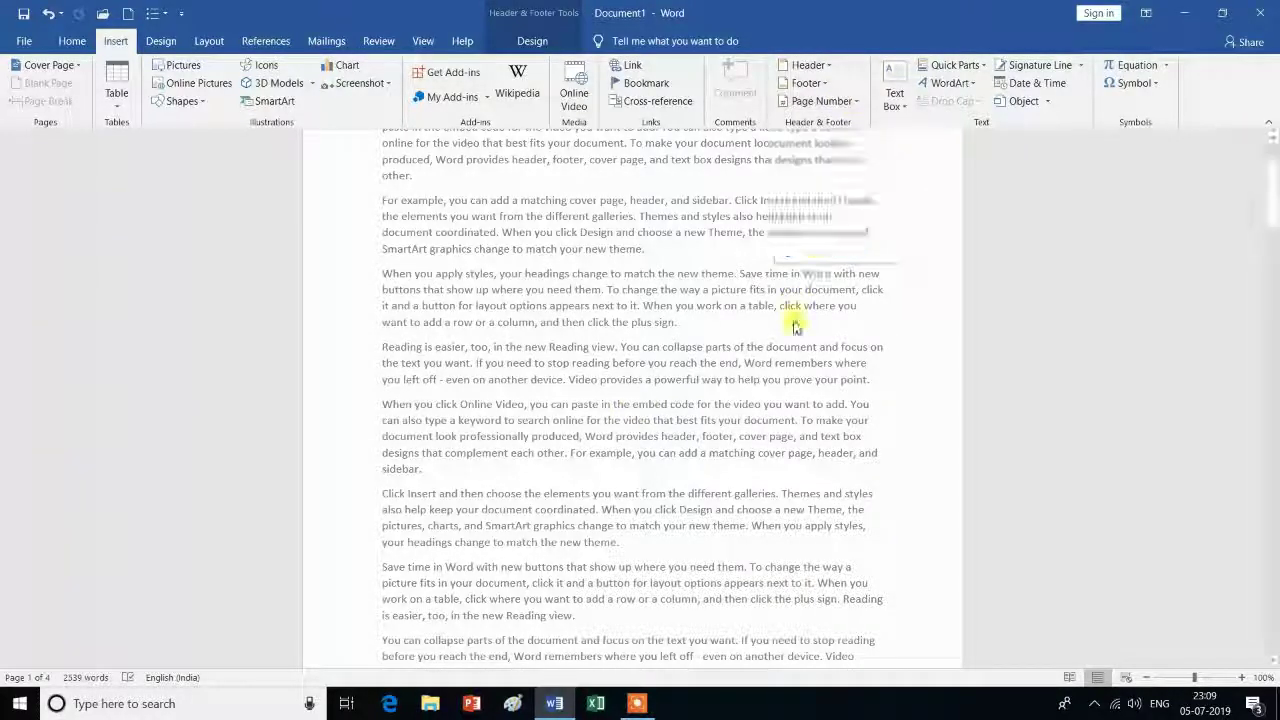
{"action": "scroll", "coordinate": [794, 310], "scroll_direction": "up", "scroll_amount": 3}
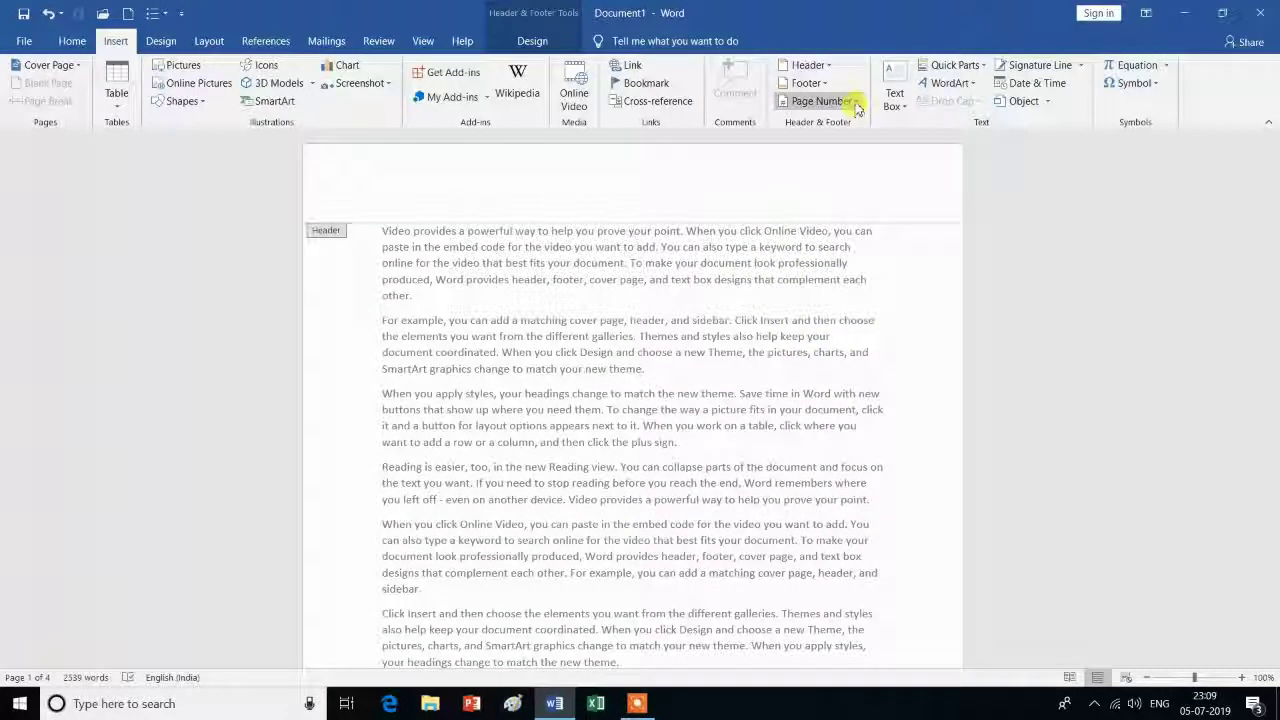
Insert a Top of Page Plain Number 1 page number and select the 1 in the header
{"action": "left_click", "coordinate": [857, 107]}
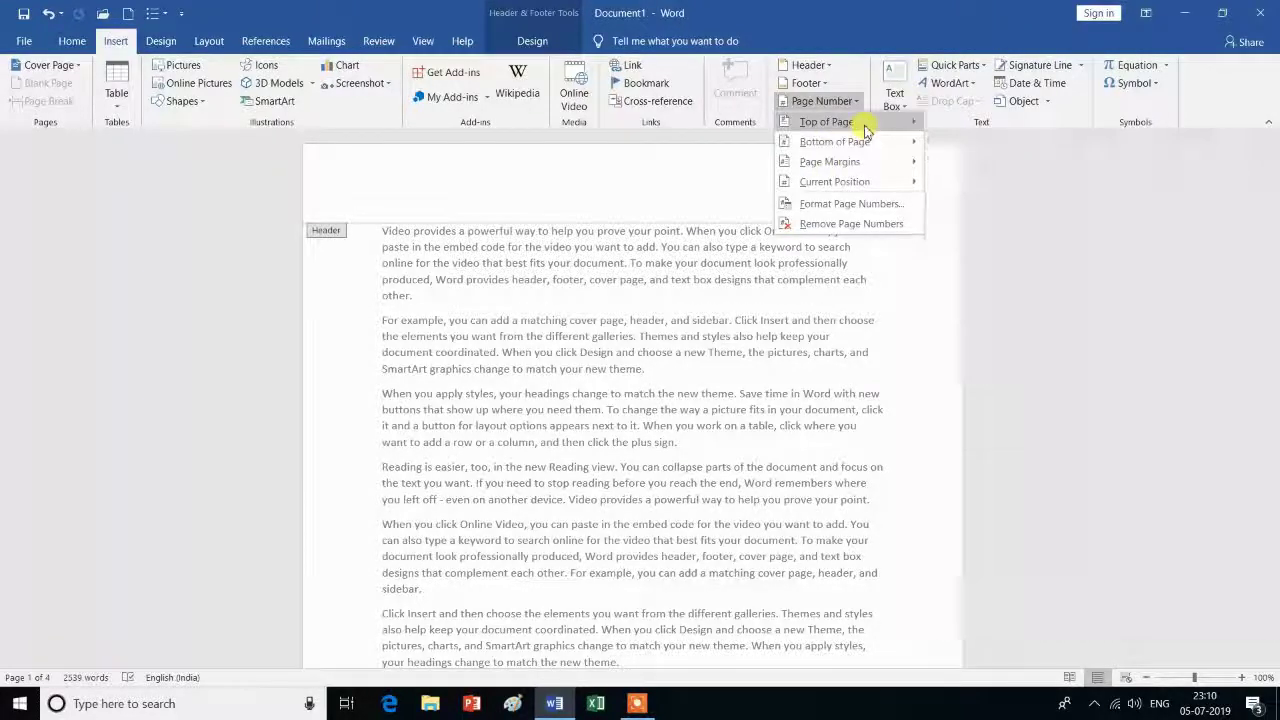
{"action": "mouse_move", "coordinate": [827, 121]}
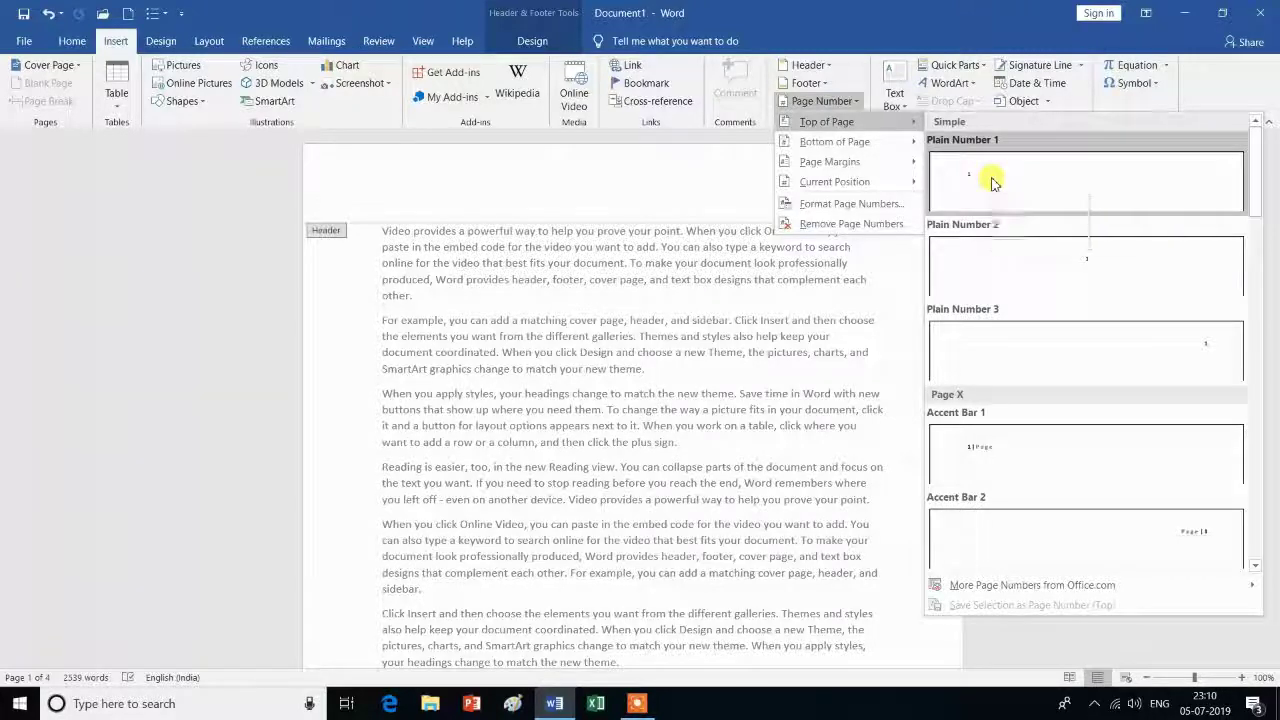
{"action": "left_click", "coordinate": [992, 180]}
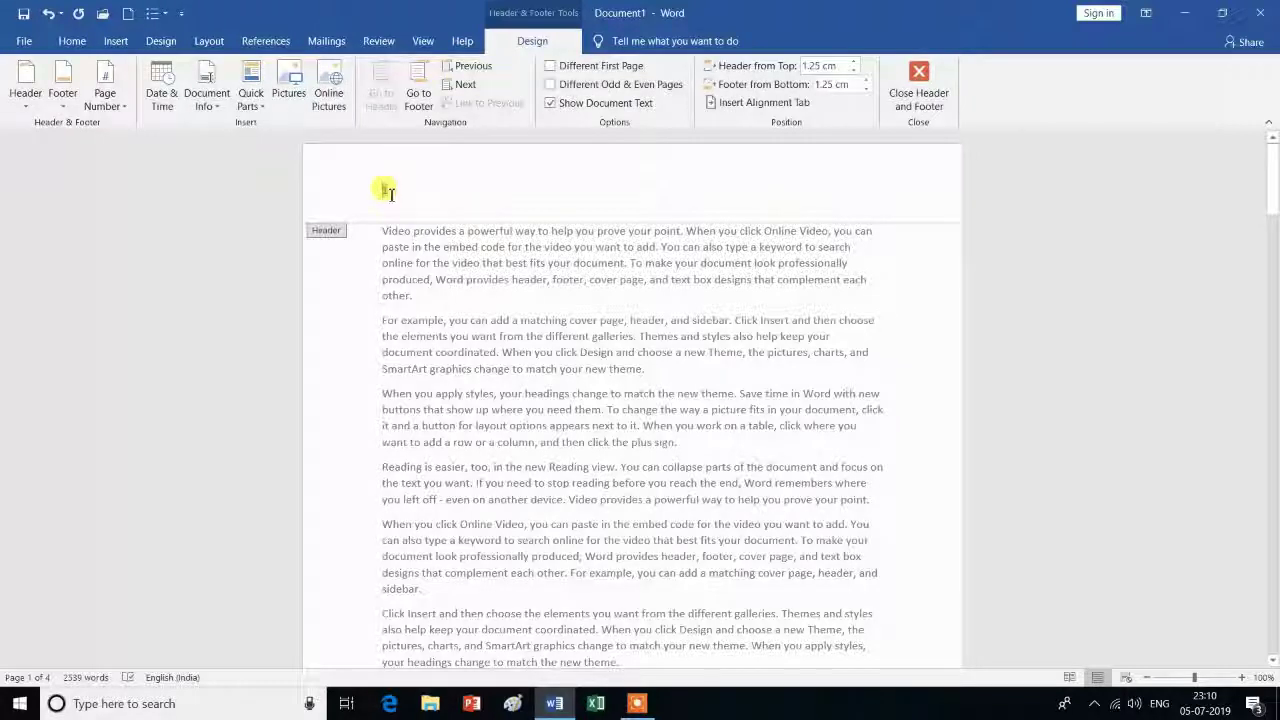
{"action": "double_click", "coordinate": [388, 192]}
{"action": "scroll", "coordinate": [449, 199], "scroll_direction": "down", "scroll_amount": 3}
{"action": "scroll", "coordinate": [449, 200], "scroll_direction": "down", "scroll_amount": 3}
{"action": "scroll", "coordinate": [449, 203], "scroll_direction": "down", "scroll_amount": 1}
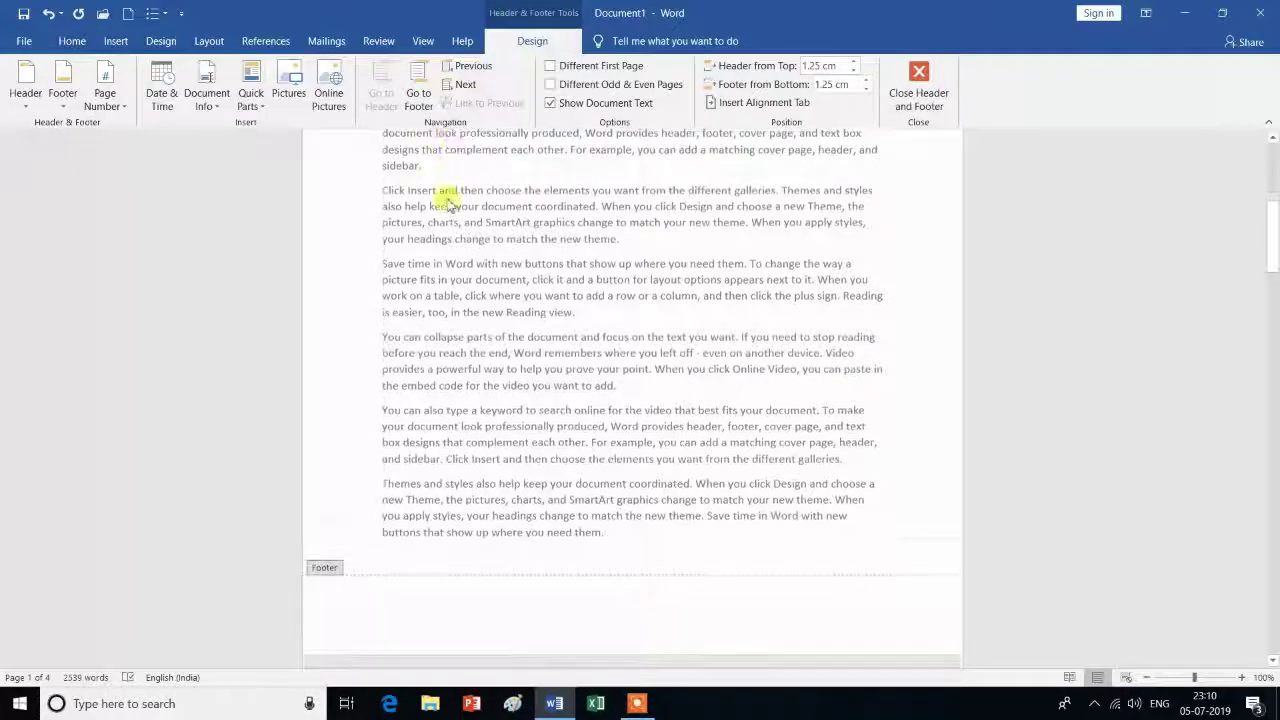
{"action": "scroll", "coordinate": [449, 205], "scroll_direction": "down", "scroll_amount": 1}
{"action": "scroll", "coordinate": [447, 200], "scroll_direction": "down", "scroll_amount": 3}
{"action": "scroll", "coordinate": [449, 200], "scroll_direction": "down", "scroll_amount": 3}
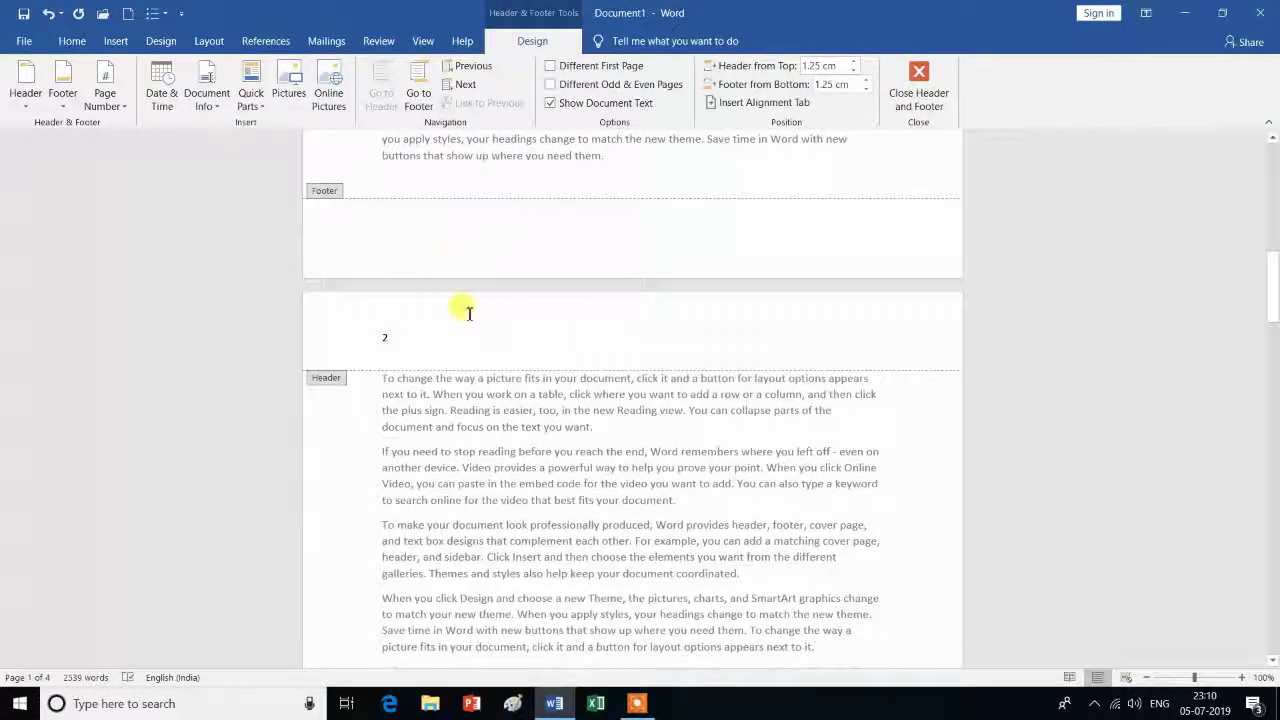
{"action": "scroll", "coordinate": [462, 312], "scroll_direction": "down", "scroll_amount": 5}
{"action": "scroll", "coordinate": [466, 320], "scroll_direction": "down", "scroll_amount": 3}
{"action": "scroll", "coordinate": [462, 320], "scroll_direction": "down", "scroll_amount": 3}
{"action": "scroll", "coordinate": [458, 318], "scroll_direction": "down", "scroll_amount": 2}
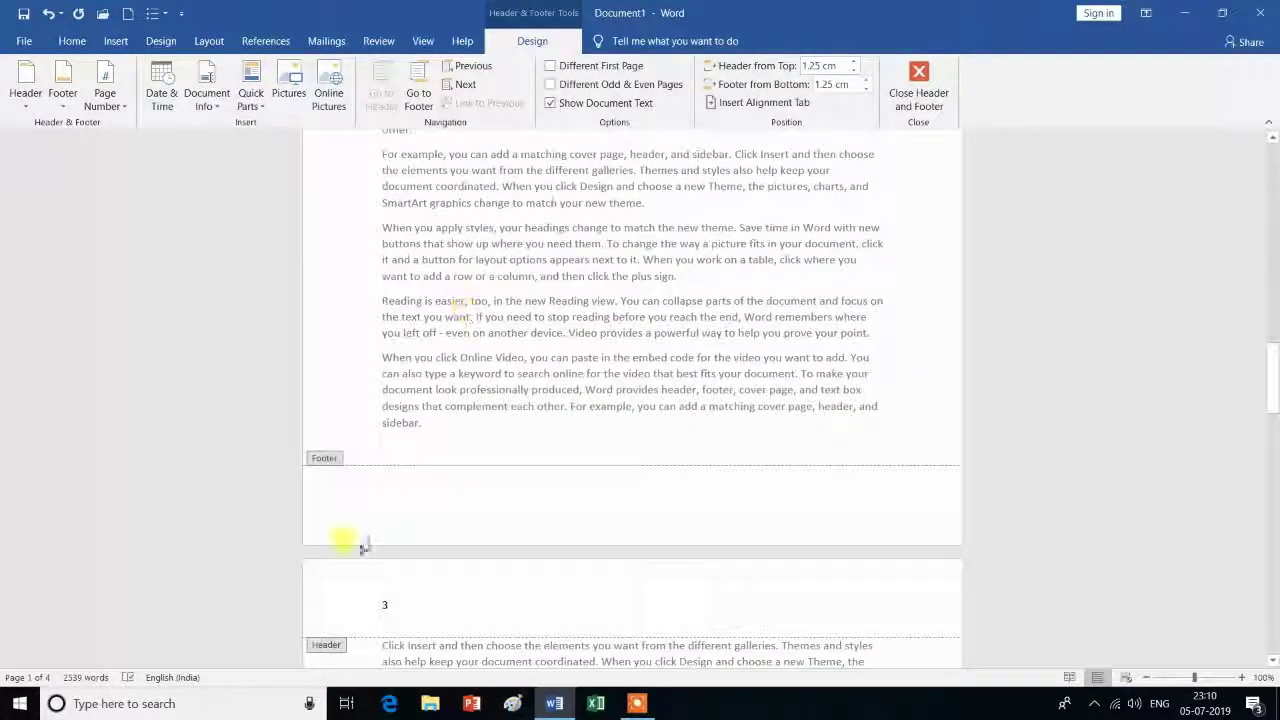
{"action": "scroll", "coordinate": [383, 596], "scroll_direction": "down", "scroll_amount": 3}
{"action": "scroll", "coordinate": [390, 595], "scroll_direction": "down", "scroll_amount": 3}
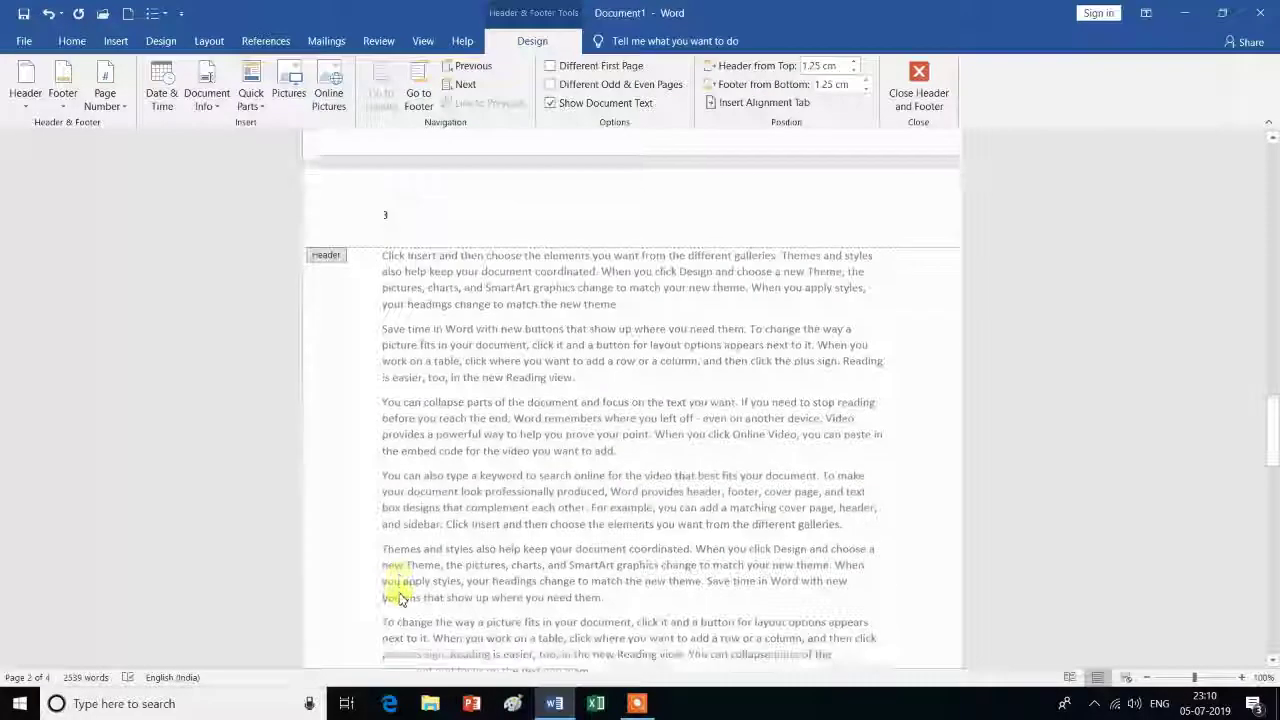
{"action": "scroll", "coordinate": [398, 593], "scroll_direction": "down", "scroll_amount": 3}
{"action": "scroll", "coordinate": [398, 593], "scroll_direction": "down", "scroll_amount": 3}
{"action": "scroll", "coordinate": [398, 593], "scroll_direction": "down", "scroll_amount": 1}
{"action": "scroll", "coordinate": [398, 593], "scroll_direction": "down", "scroll_amount": 3}
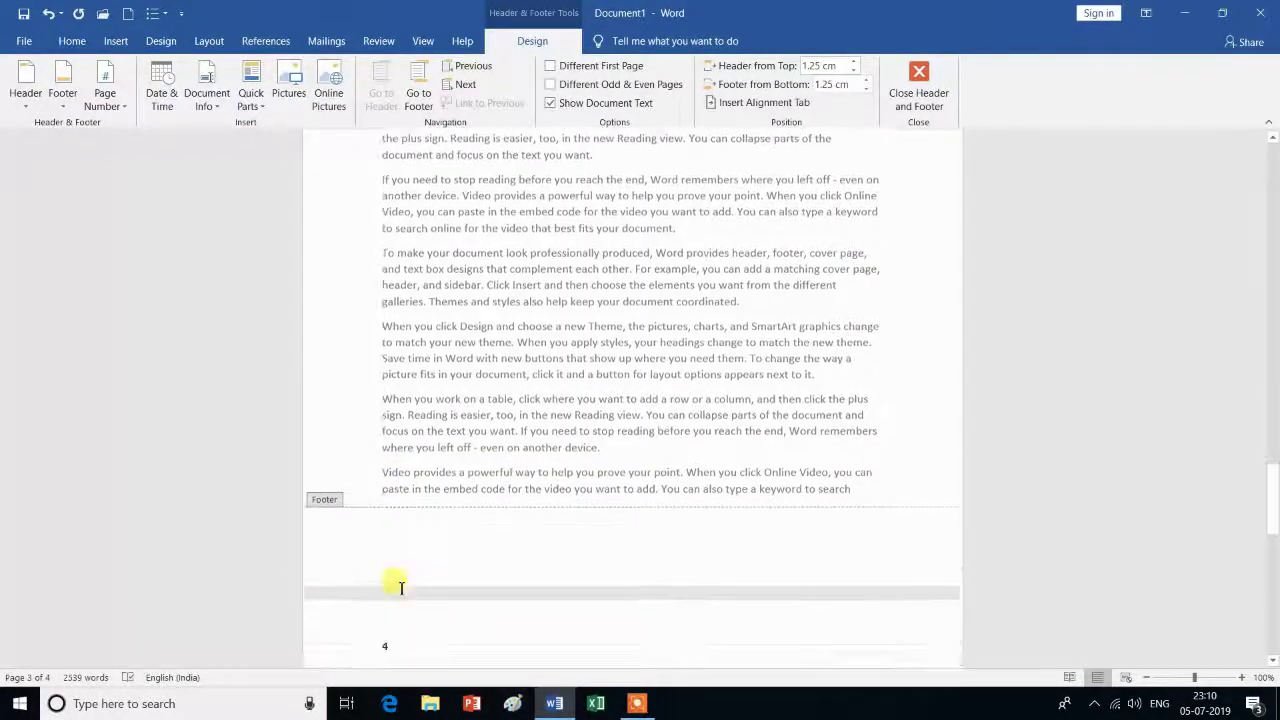
{"action": "scroll", "coordinate": [398, 593], "scroll_direction": "down", "scroll_amount": 1}
{"action": "scroll", "coordinate": [395, 570], "scroll_direction": "down", "scroll_amount": 1}
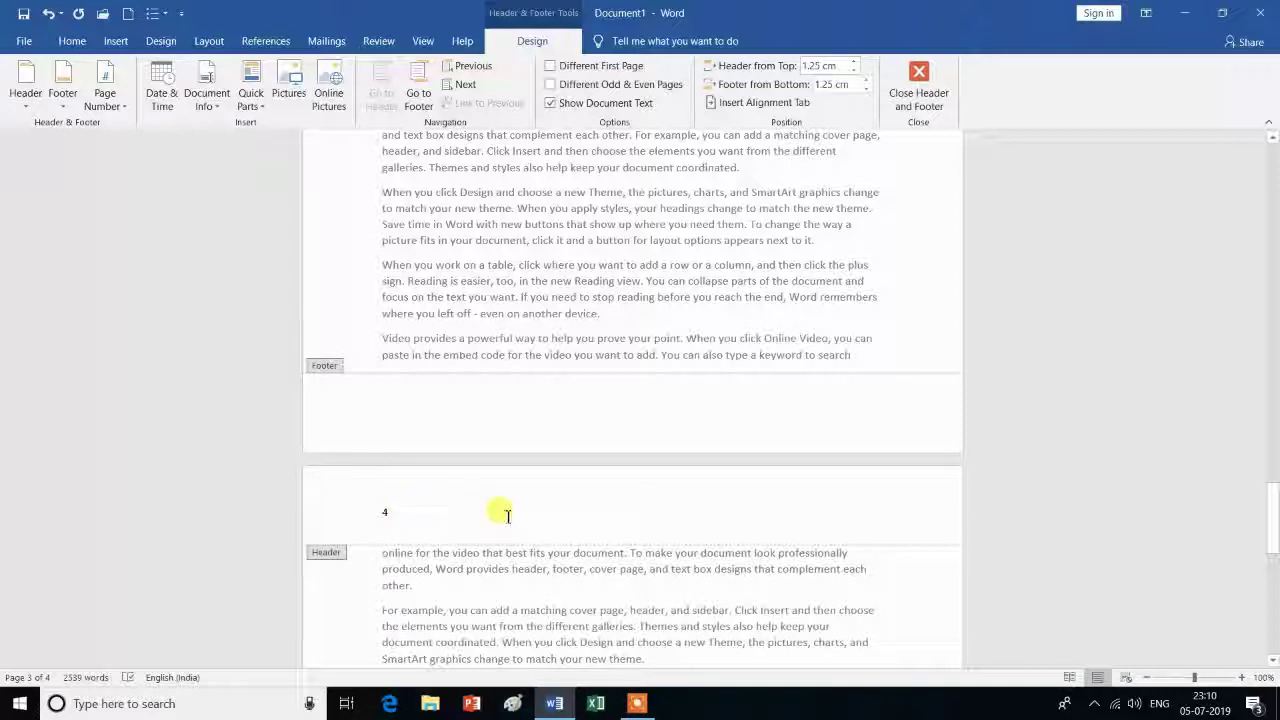
Switch the top-of-page numbers to the centred Tildes style, e.g. ~ 4 ~
{"action": "left_click", "coordinate": [115, 41]}
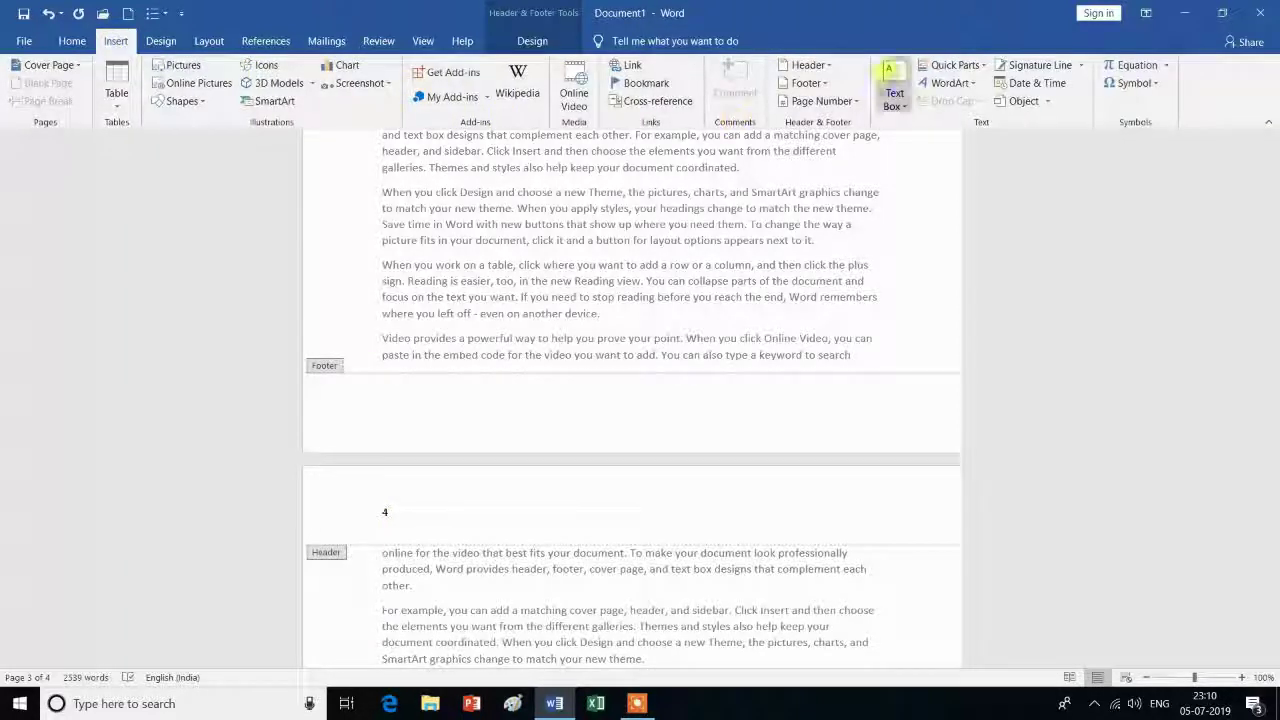
{"action": "left_click", "coordinate": [852, 102]}
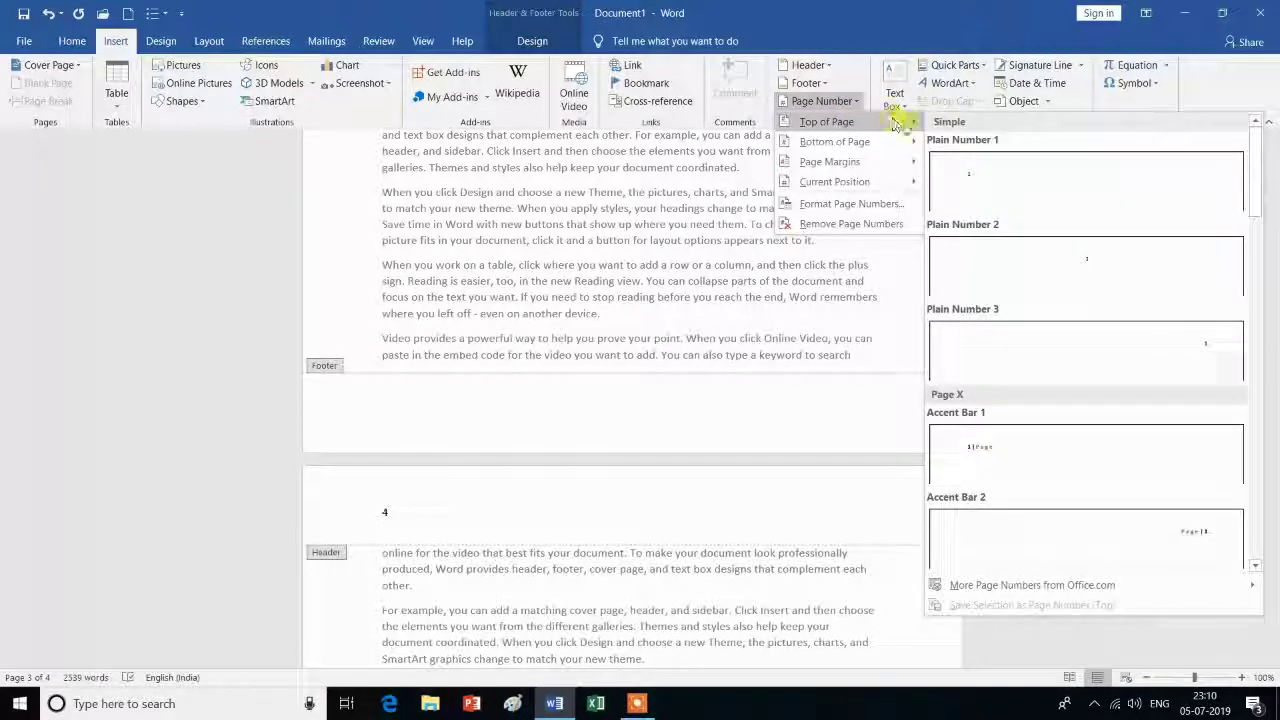
{"action": "scroll", "coordinate": [1095, 408], "scroll_direction": "down", "scroll_amount": 5}
{"action": "scroll", "coordinate": [1095, 408], "scroll_direction": "down", "scroll_amount": 3}
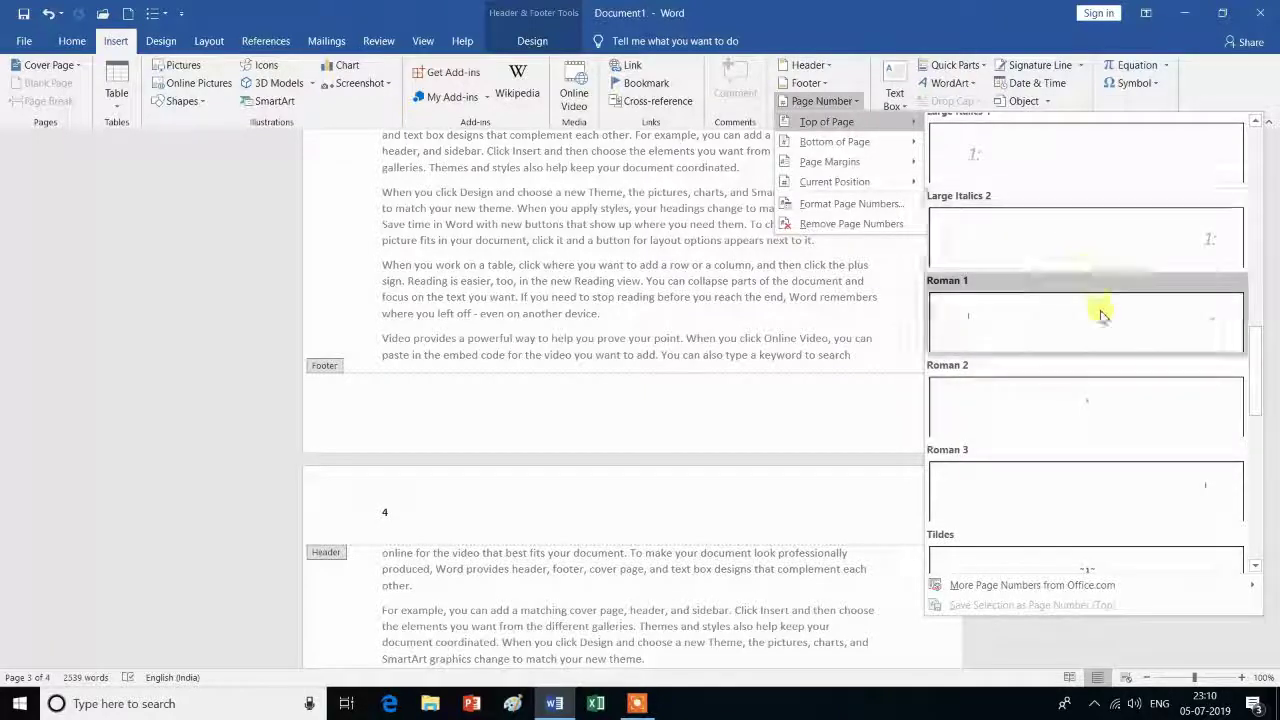
{"action": "scroll", "coordinate": [1104, 533], "scroll_direction": "down", "scroll_amount": 3}
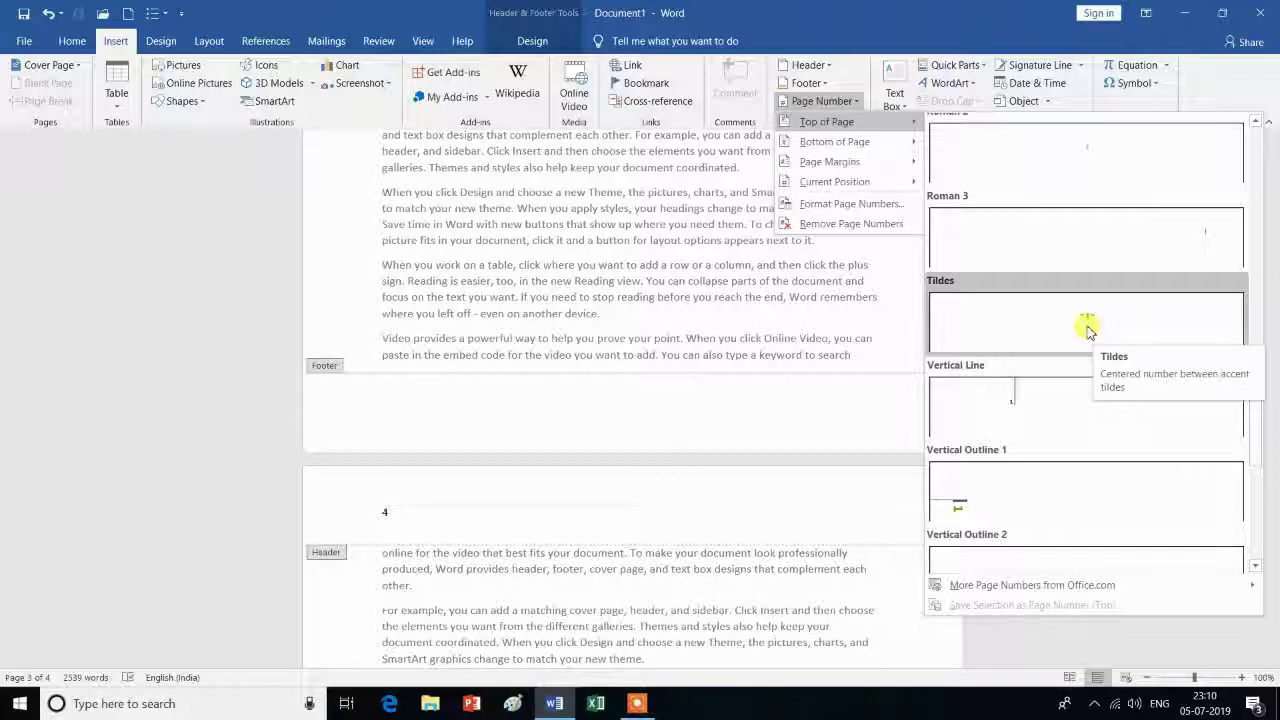
{"action": "left_click", "coordinate": [1088, 328]}
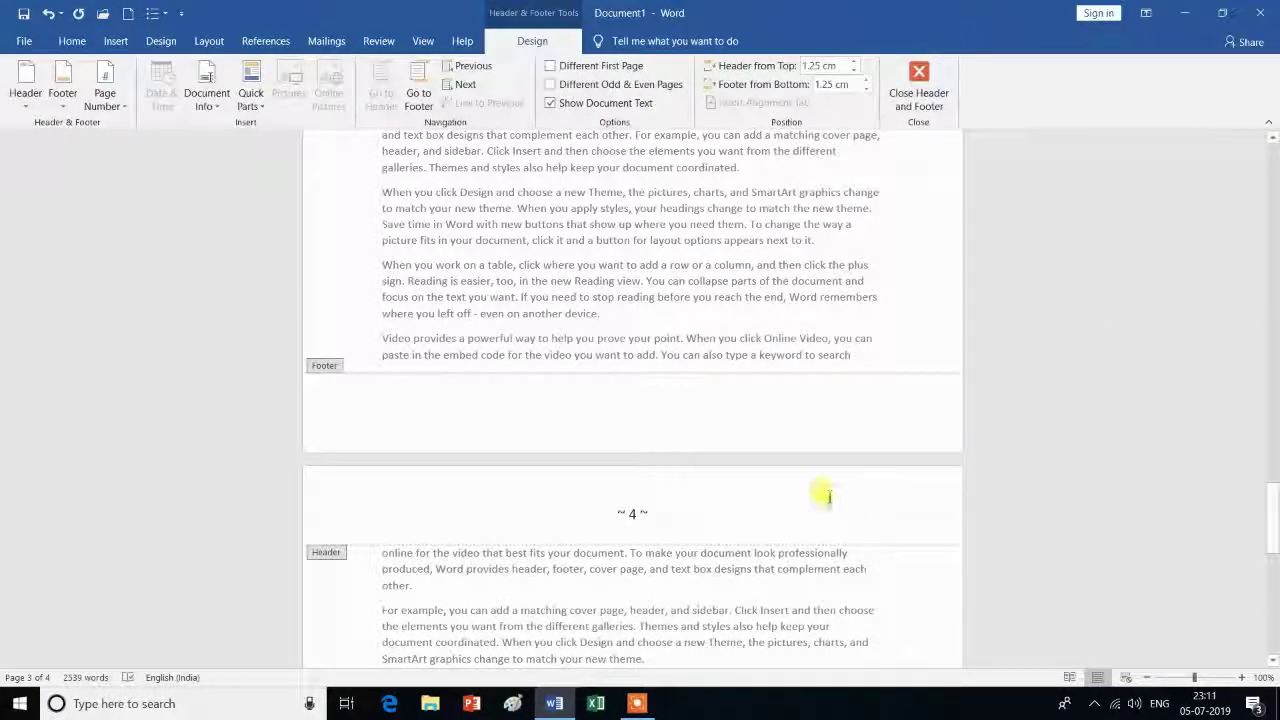
{"action": "scroll", "coordinate": [825, 463], "scroll_direction": "up", "scroll_amount": 5}
{"action": "scroll", "coordinate": [825, 465], "scroll_direction": "up", "scroll_amount": 5}
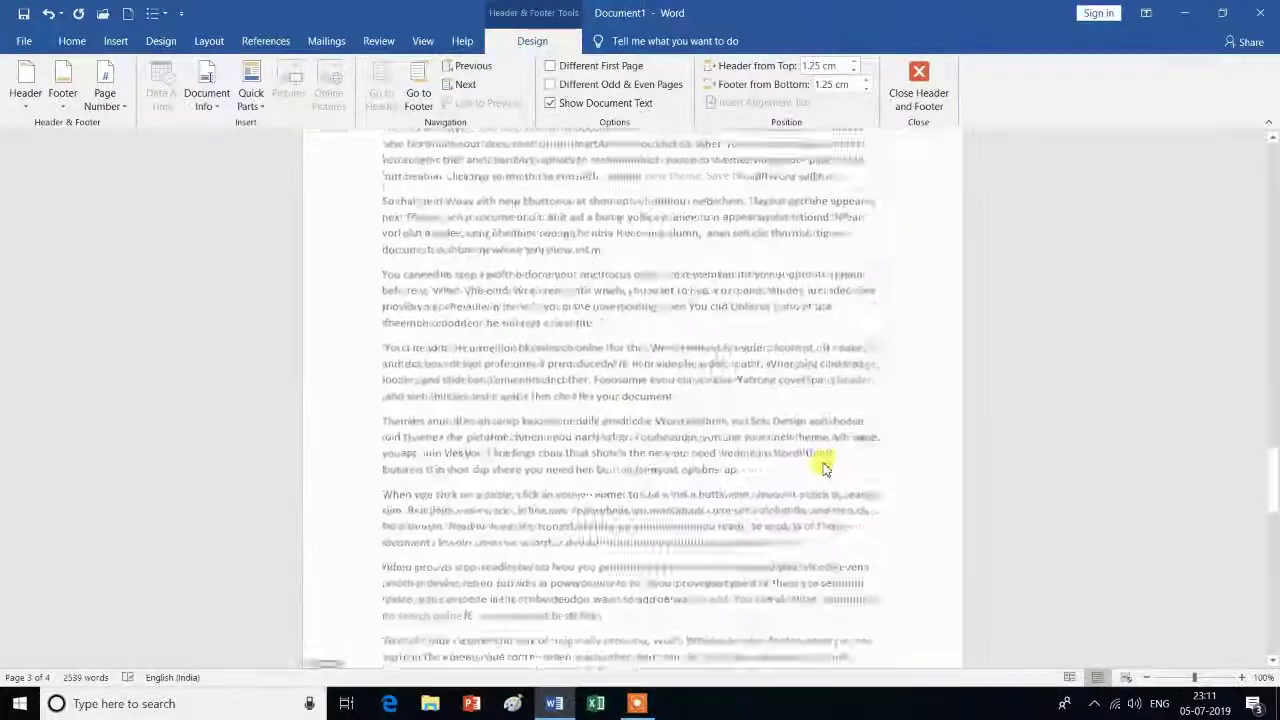
{"action": "scroll", "coordinate": [825, 467], "scroll_direction": "up", "scroll_amount": 5}
{"action": "scroll", "coordinate": [825, 467], "scroll_direction": "up", "scroll_amount": 3}
{"action": "scroll", "coordinate": [614, 372], "scroll_direction": "up", "scroll_amount": 5}
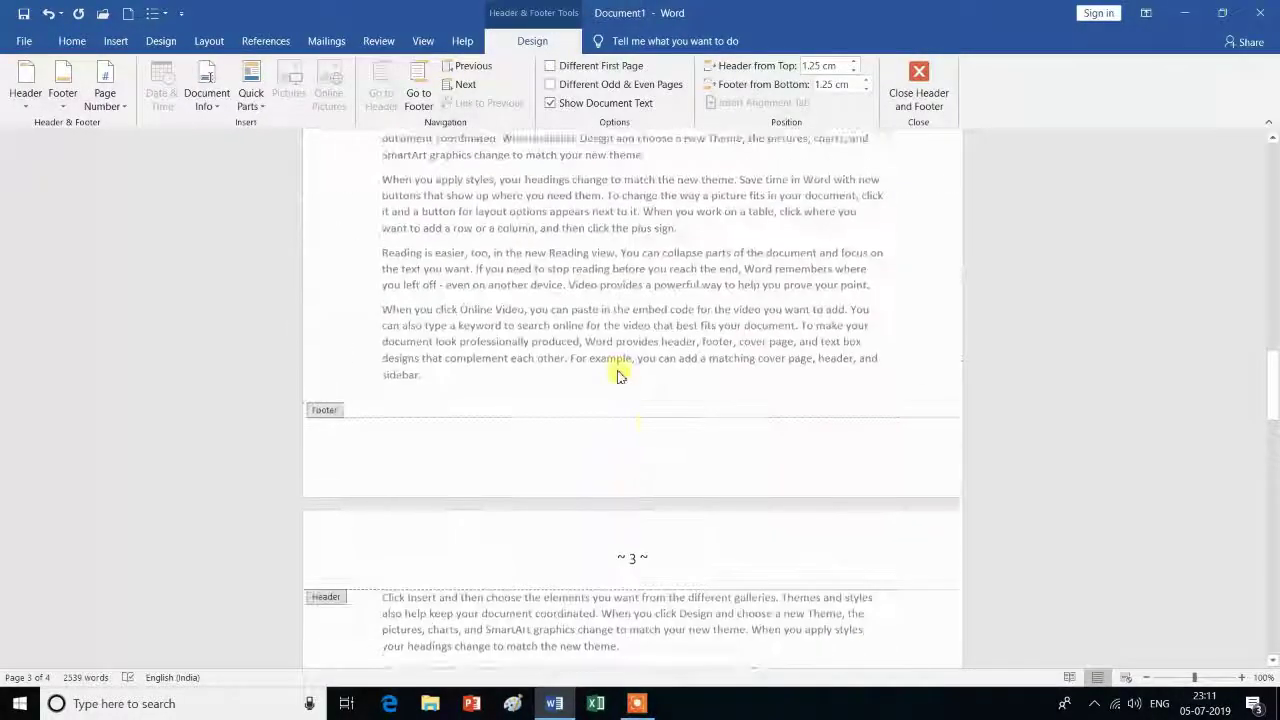
{"action": "scroll", "coordinate": [618, 378], "scroll_direction": "up", "scroll_amount": 5}
{"action": "scroll", "coordinate": [618, 378], "scroll_direction": "up", "scroll_amount": 10}
{"action": "scroll", "coordinate": [625, 360], "scroll_direction": "up", "scroll_amount": 10}
{"action": "scroll", "coordinate": [635, 330], "scroll_direction": "up", "scroll_amount": 2}
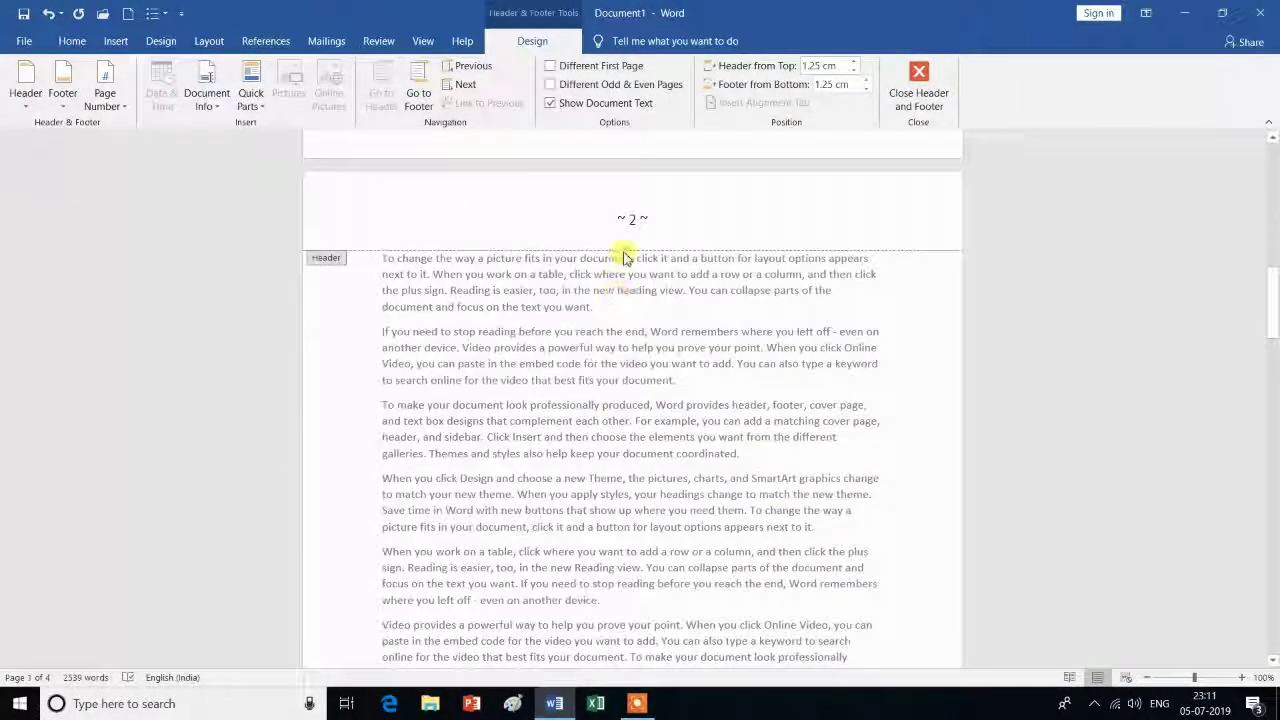
{"action": "scroll", "coordinate": [643, 305], "scroll_direction": "up", "scroll_amount": 5}
{"action": "scroll", "coordinate": [643, 305], "scroll_direction": "up", "scroll_amount": 2}
{"action": "scroll", "coordinate": [643, 305], "scroll_direction": "up", "scroll_amount": 4}
{"action": "scroll", "coordinate": [643, 305], "scroll_direction": "up", "scroll_amount": 10}
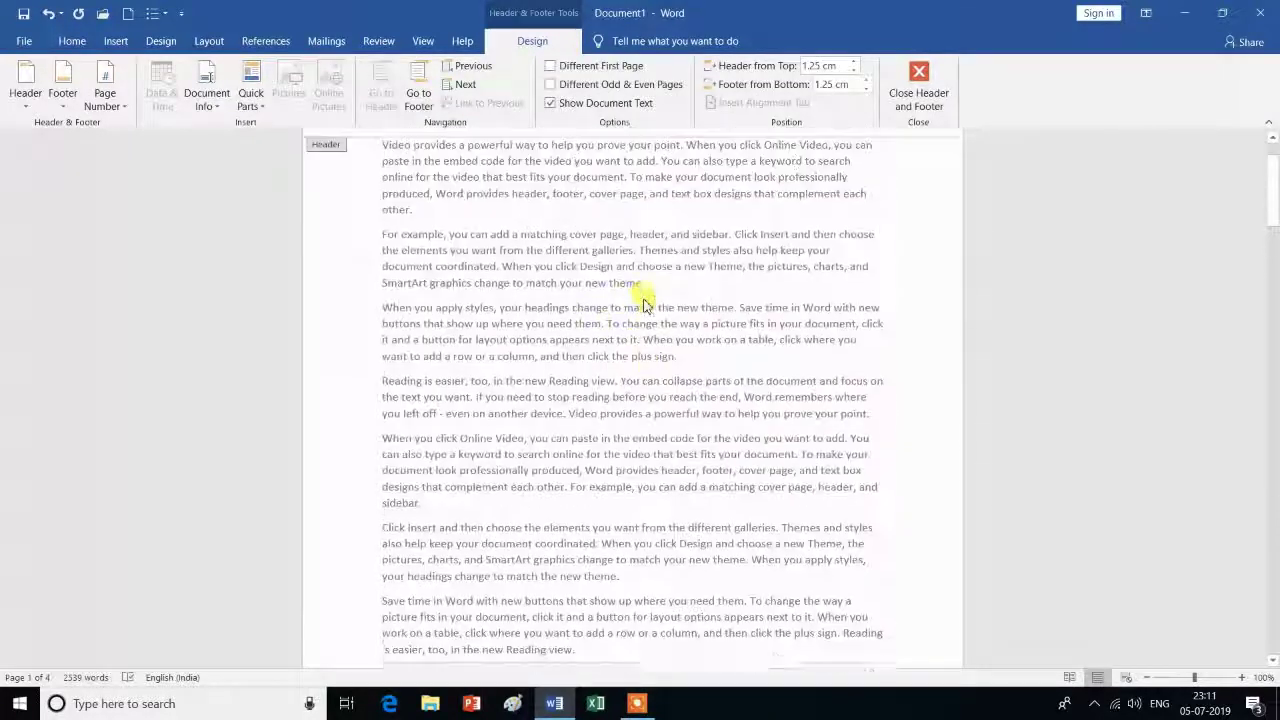
{"action": "scroll", "coordinate": [643, 305], "scroll_direction": "up", "scroll_amount": 2}
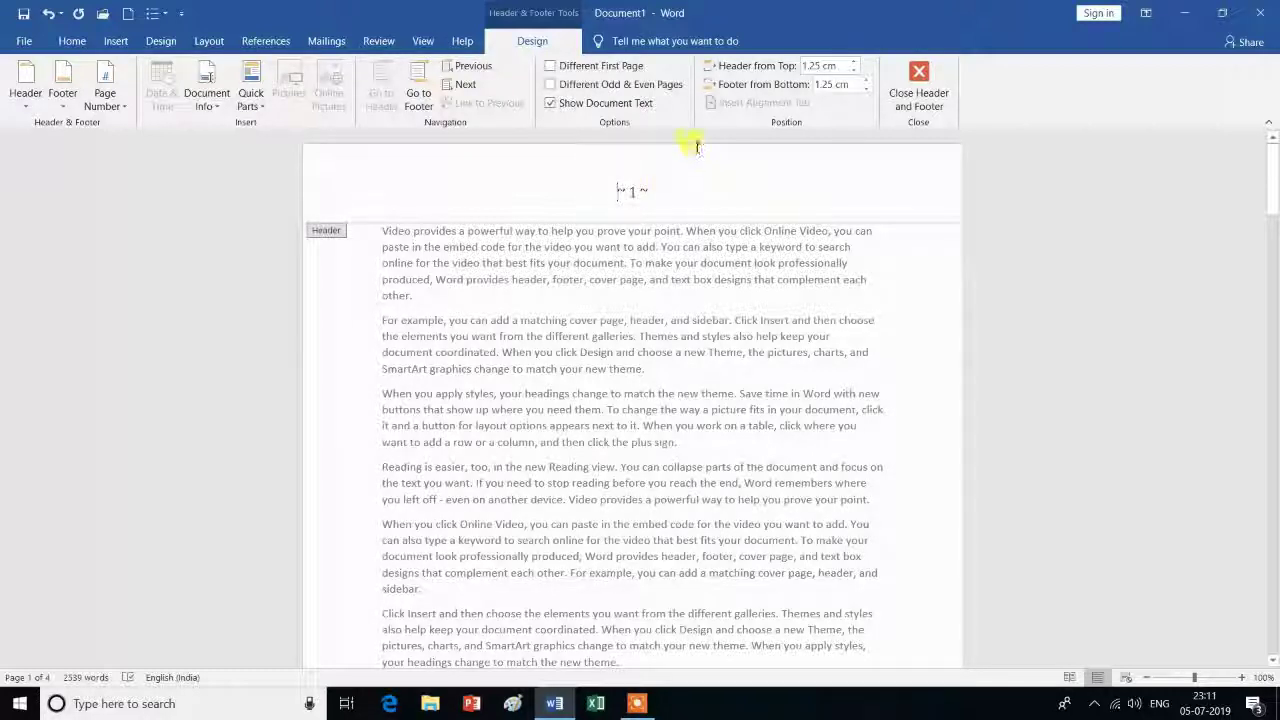
Apply Remove Page Numbers to clear the tilde numbers, then close the Page Number menu
{"action": "left_click", "coordinate": [115, 41]}
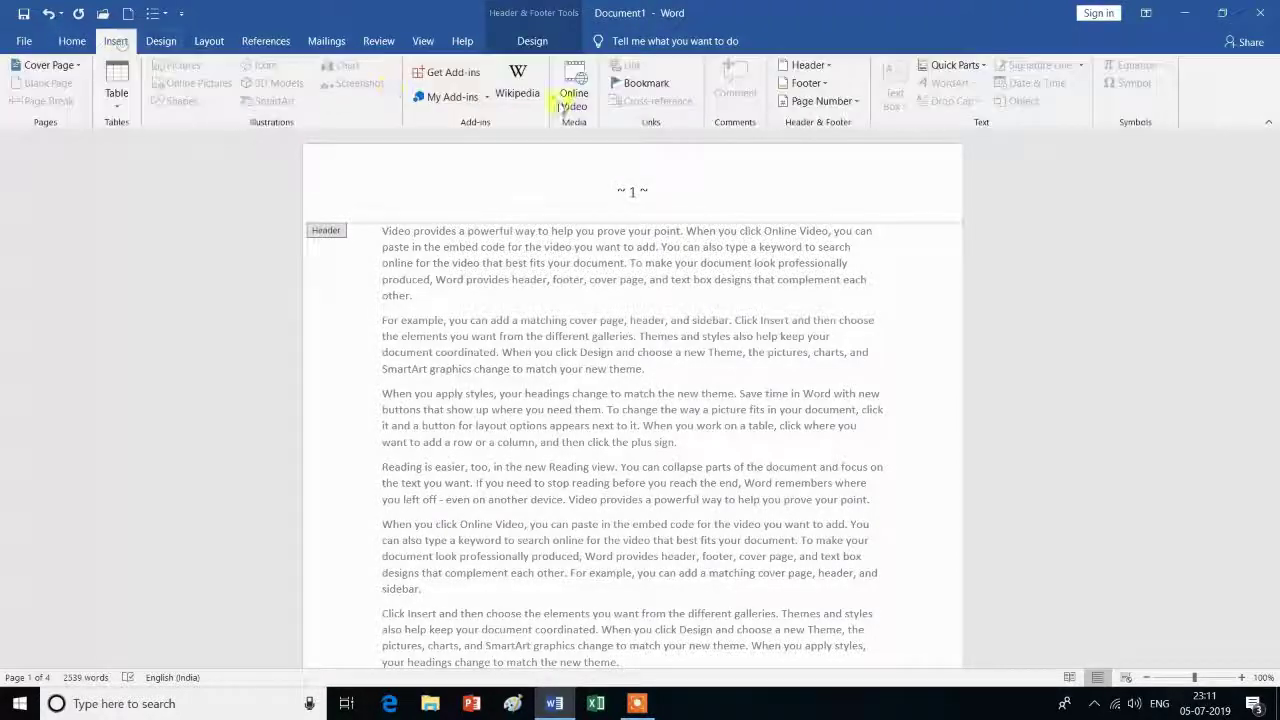
{"action": "left_click", "coordinate": [853, 102]}
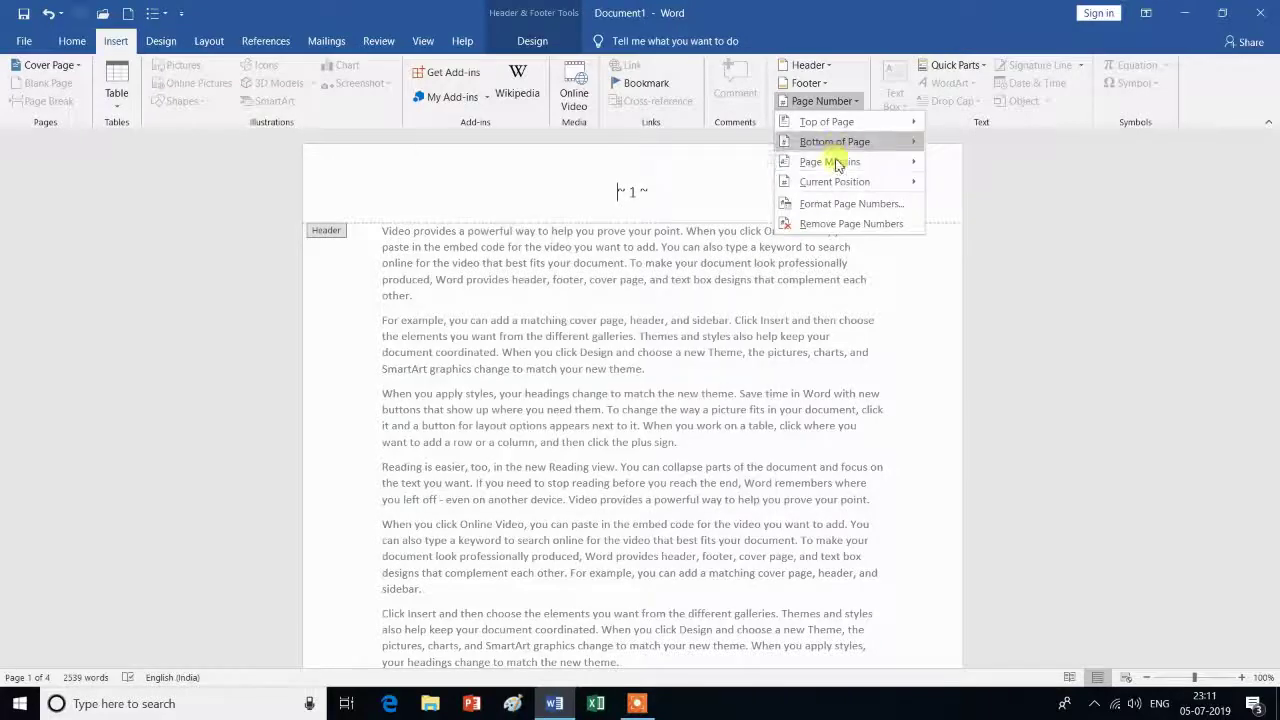
{"action": "left_click", "coordinate": [828, 224]}
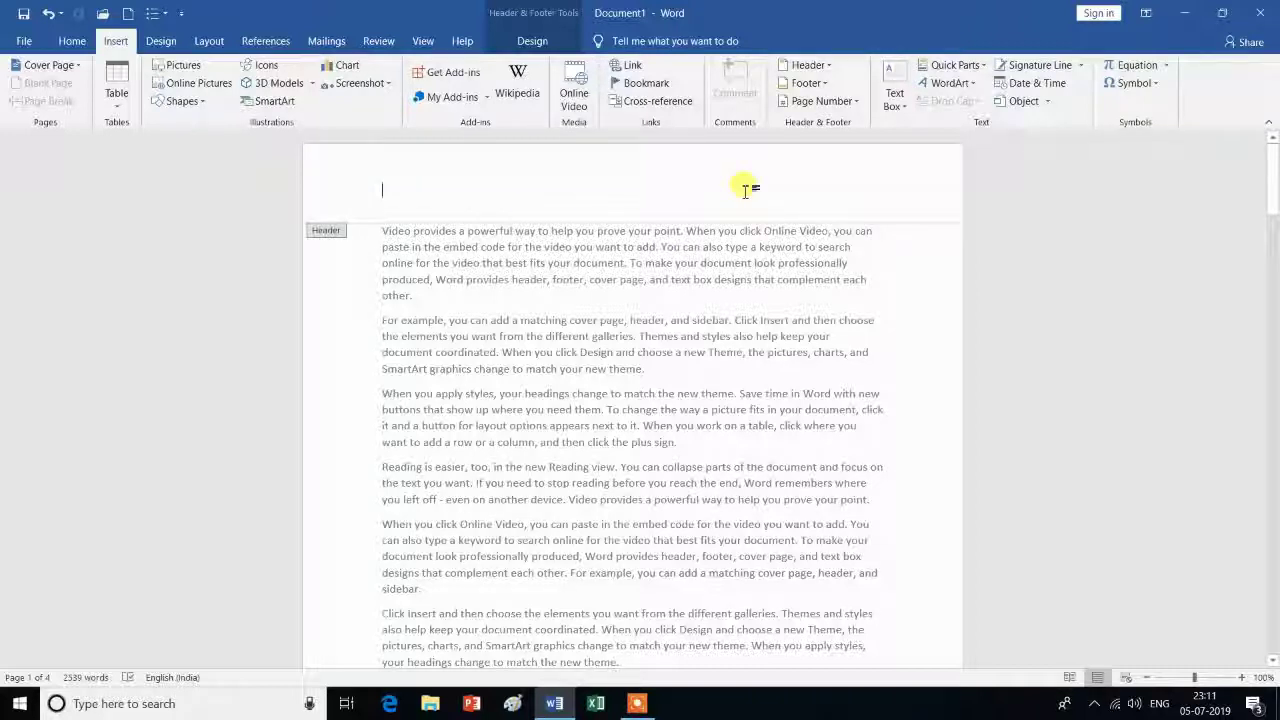
{"action": "left_click", "coordinate": [855, 103]}
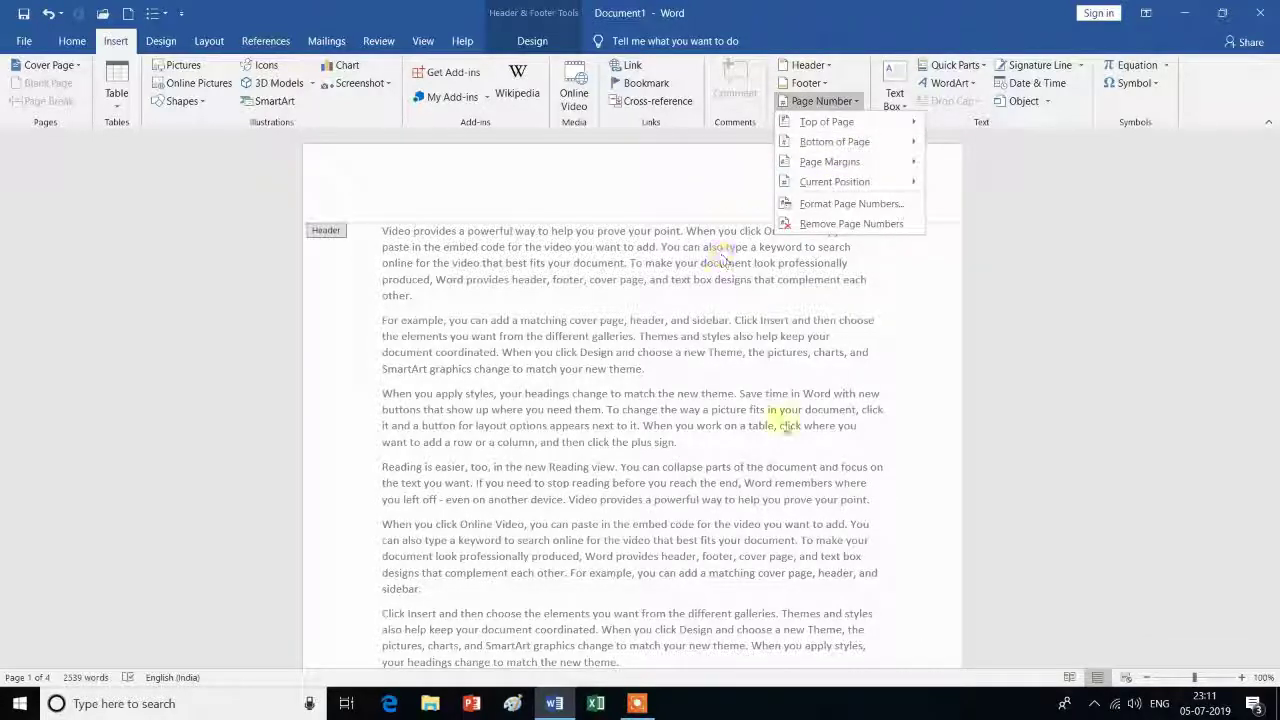
{"action": "left_click", "coordinate": [785, 400]}
Insert a Bottom of Page Plain Number 2 centred page number in the footer
{"action": "scroll", "coordinate": [714, 486], "scroll_direction": "down", "scroll_amount": 2}
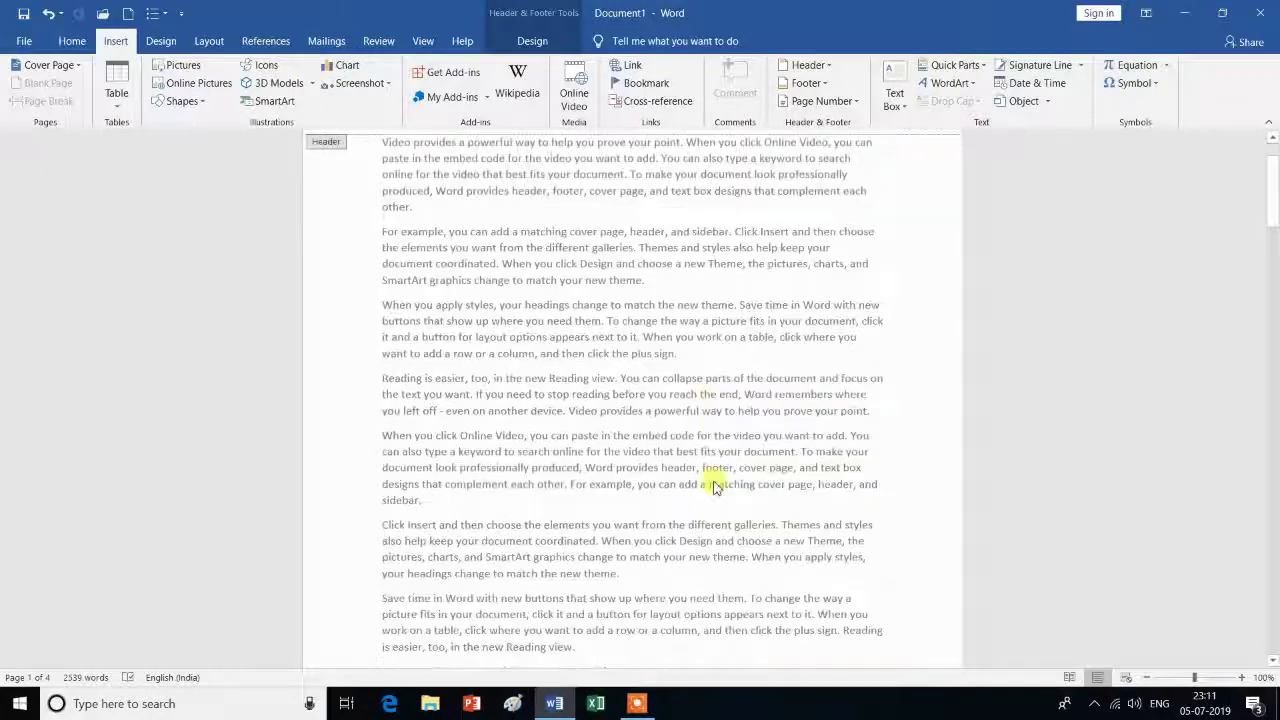
{"action": "scroll", "coordinate": [714, 486], "scroll_direction": "down", "scroll_amount": 3}
{"action": "scroll", "coordinate": [714, 486], "scroll_direction": "down", "scroll_amount": 2}
{"action": "scroll", "coordinate": [714, 486], "scroll_direction": "down", "scroll_amount": 2}
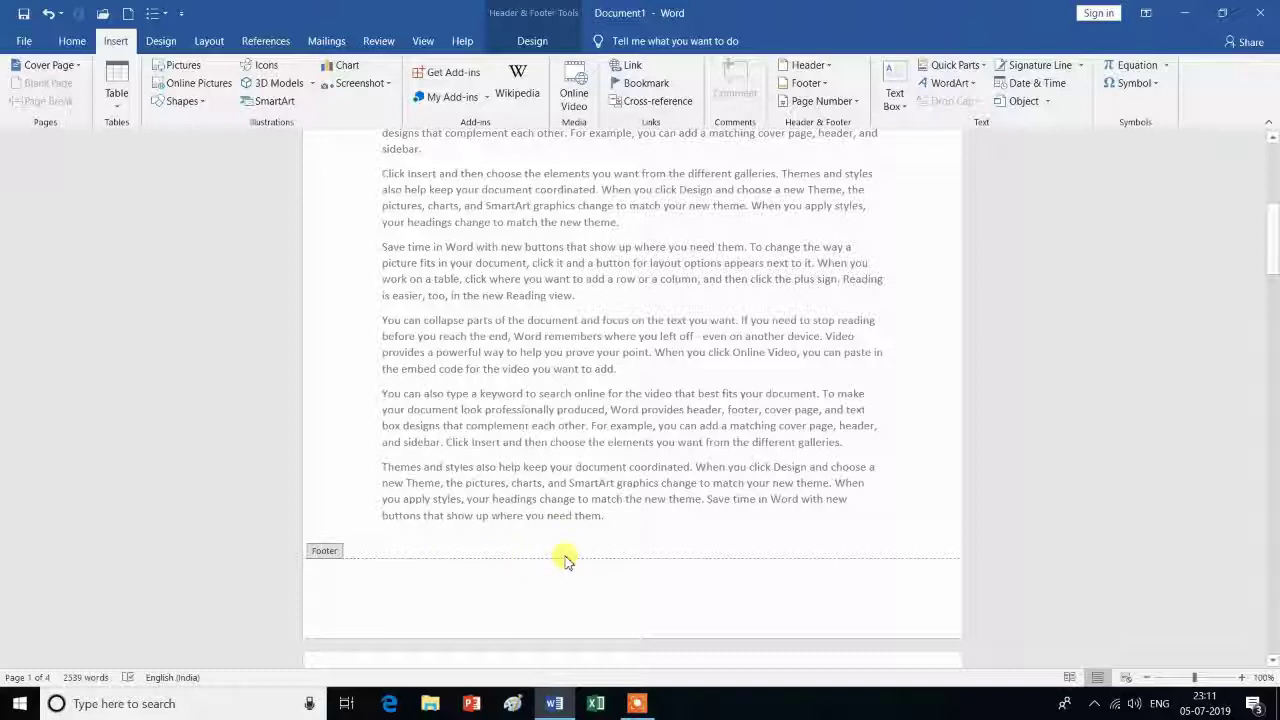
{"action": "left_click", "coordinate": [858, 106]}
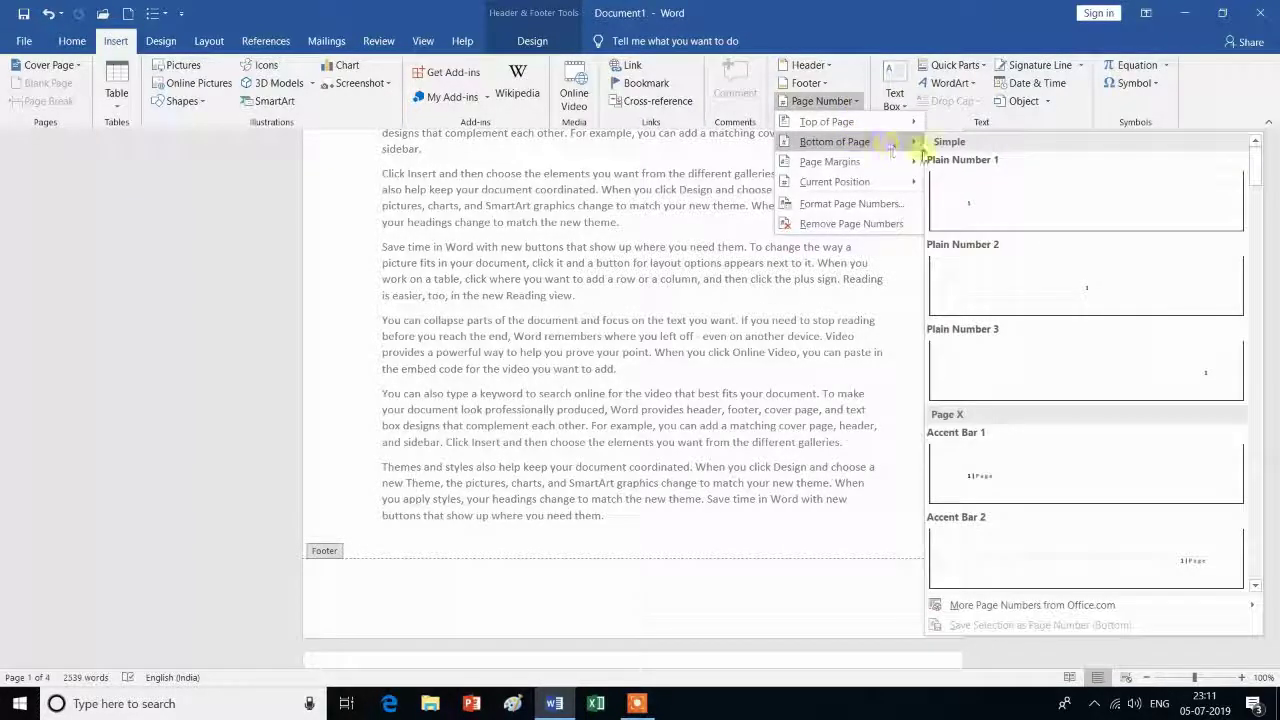
{"action": "mouse_move", "coordinate": [834, 141]}
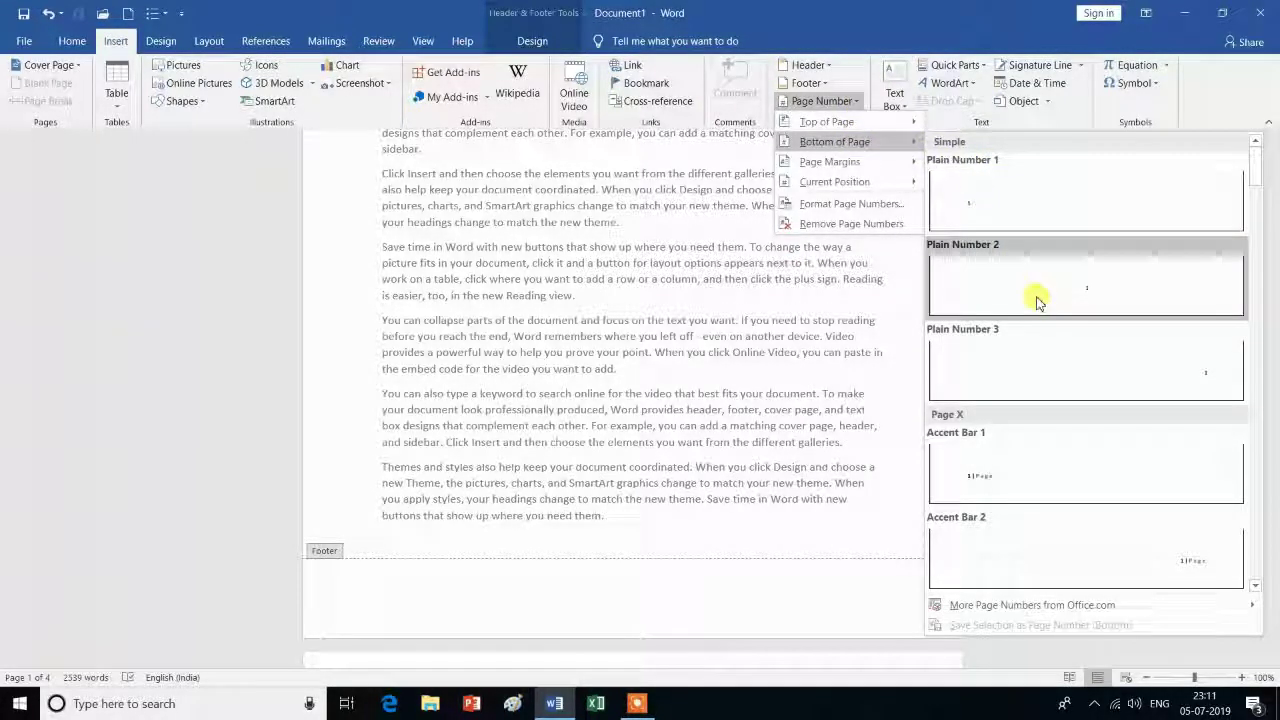
{"action": "left_click", "coordinate": [1097, 298]}
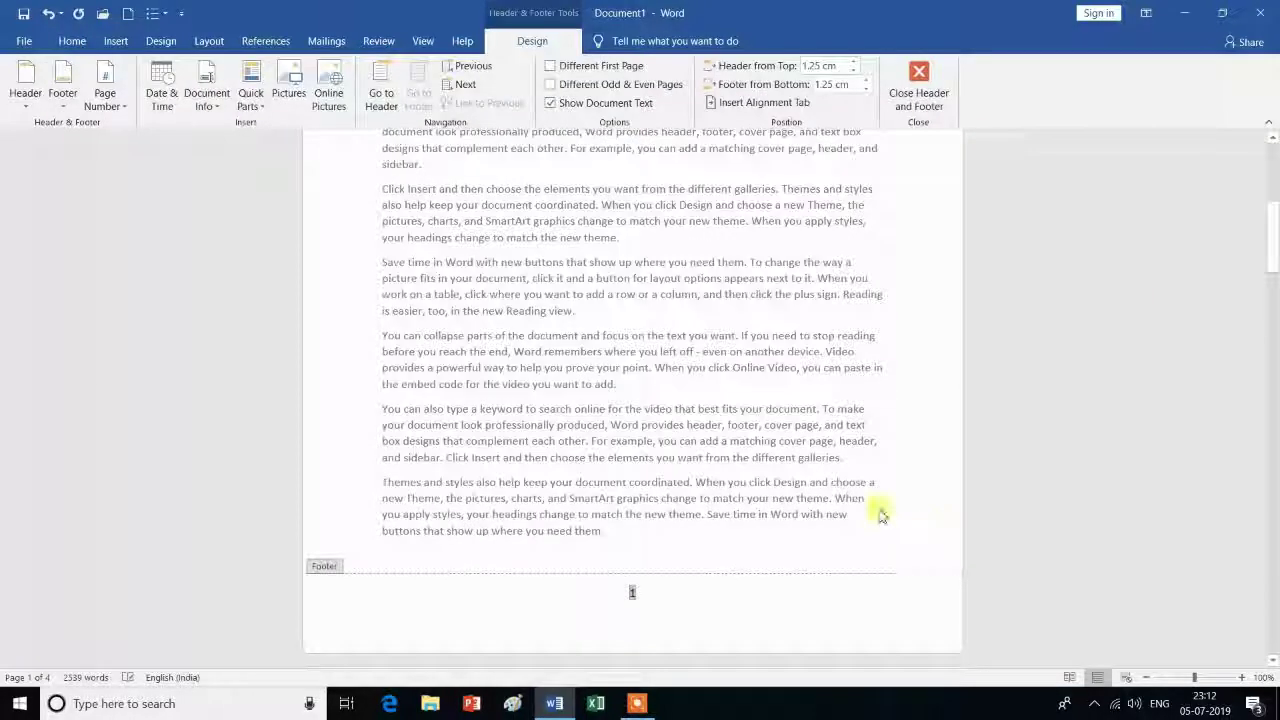
{"action": "scroll", "coordinate": [880, 510], "scroll_direction": "up", "scroll_amount": 2}
{"action": "scroll", "coordinate": [880, 505], "scroll_direction": "up", "scroll_amount": 2}
{"action": "scroll", "coordinate": [880, 500], "scroll_direction": "up", "scroll_amount": 2}
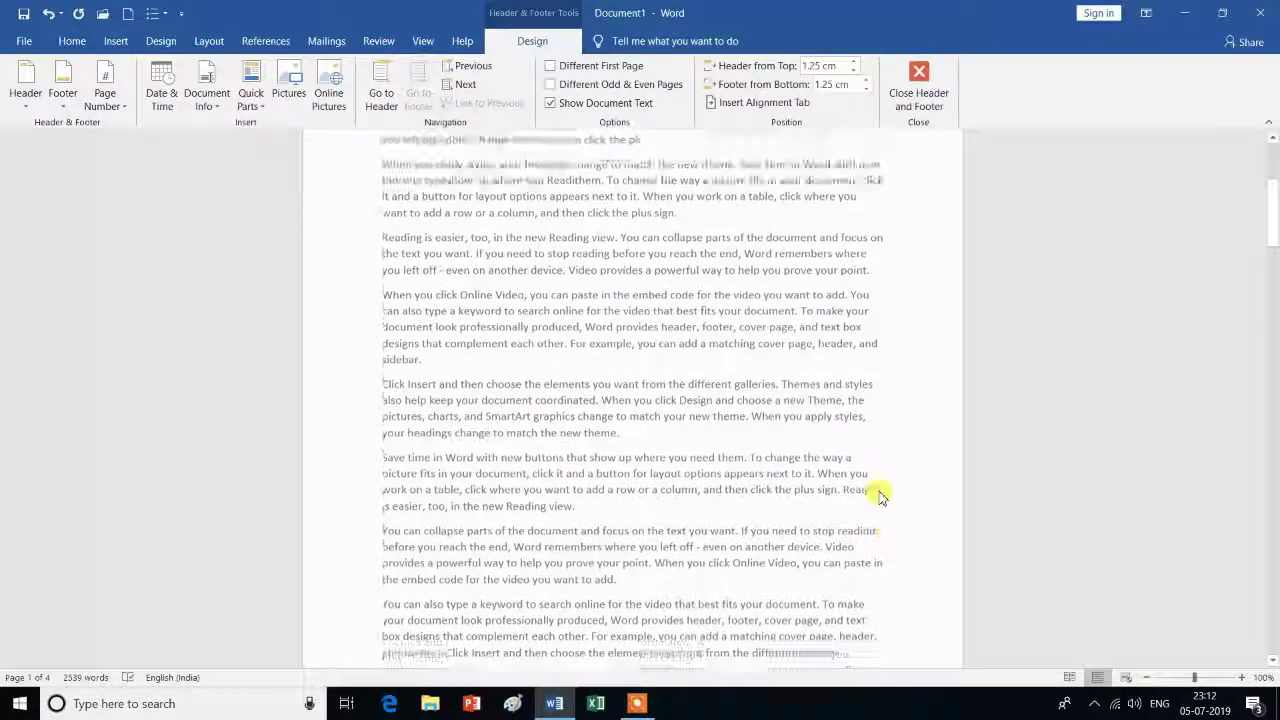
{"action": "scroll", "coordinate": [880, 497], "scroll_direction": "up", "scroll_amount": 2}
{"action": "scroll", "coordinate": [880, 497], "scroll_direction": "down", "scroll_amount": 1}
{"action": "scroll", "coordinate": [880, 495], "scroll_direction": "down", "scroll_amount": 4}
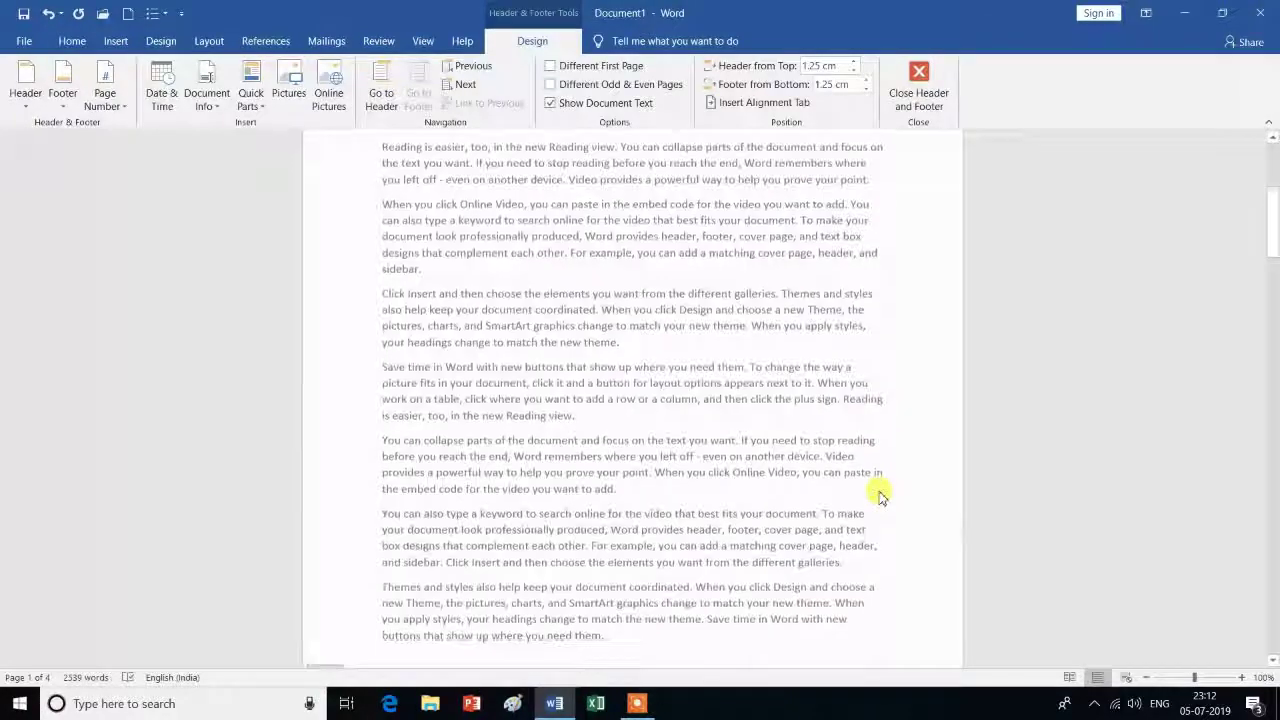
{"action": "scroll", "coordinate": [880, 492], "scroll_direction": "down", "scroll_amount": 4}
{"action": "scroll", "coordinate": [836, 482], "scroll_direction": "down", "scroll_amount": 5}
{"action": "scroll", "coordinate": [836, 482], "scroll_direction": "down", "scroll_amount": 4}
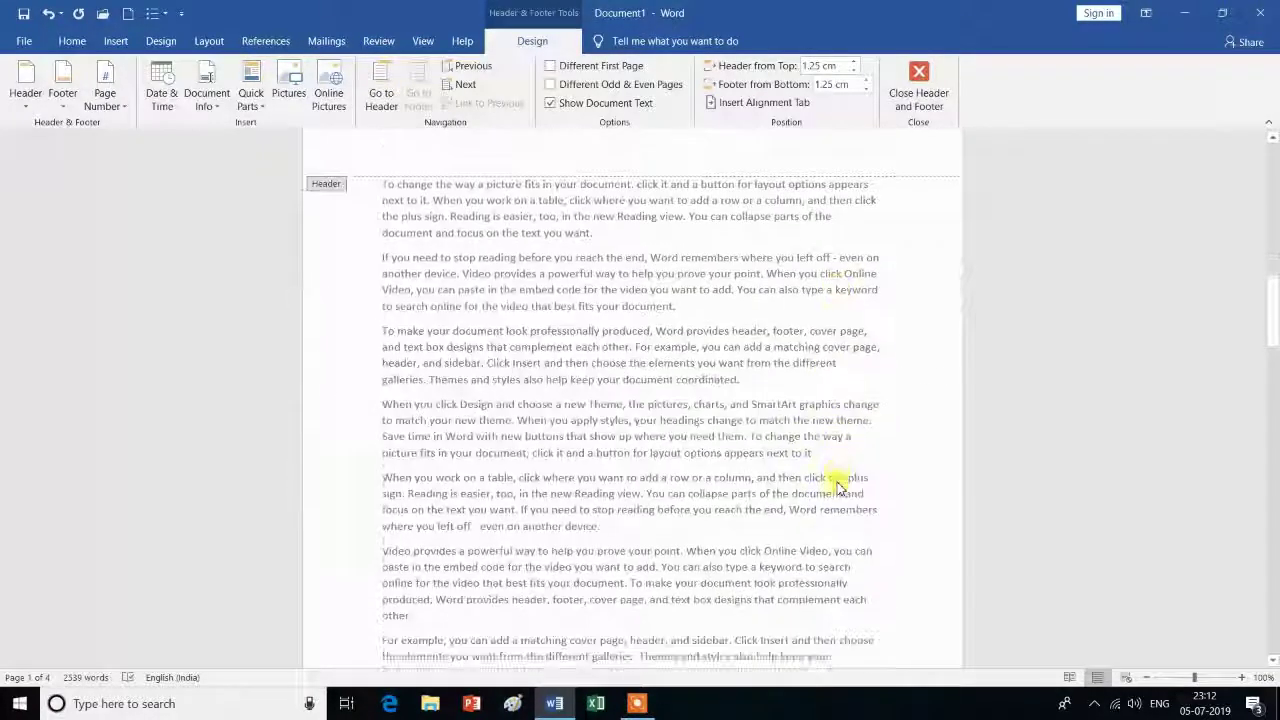
{"action": "scroll", "coordinate": [838, 485], "scroll_direction": "down", "scroll_amount": 4}
{"action": "scroll", "coordinate": [838, 485], "scroll_direction": "down", "scroll_amount": 3}
{"action": "scroll", "coordinate": [837, 486], "scroll_direction": "down", "scroll_amount": 2}
{"action": "scroll", "coordinate": [831, 480], "scroll_direction": "down", "scroll_amount": 2}
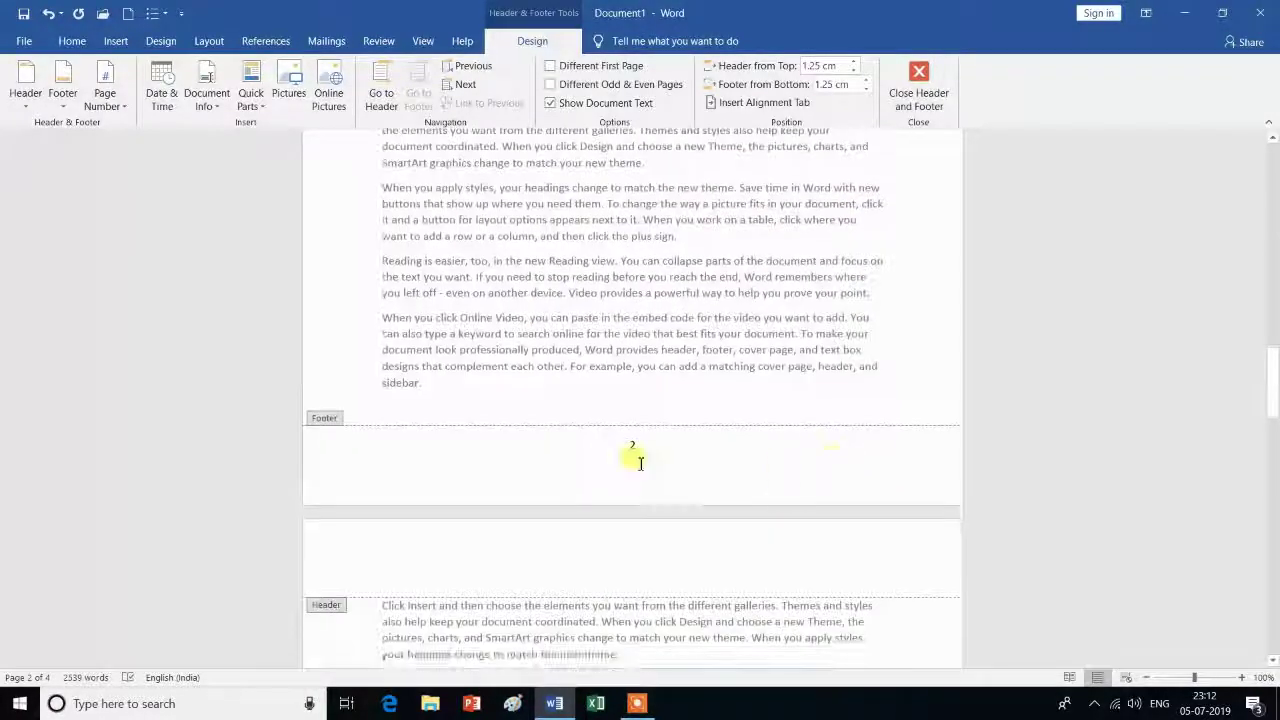
{"action": "scroll", "coordinate": [692, 450], "scroll_direction": "down", "scroll_amount": 3}
{"action": "scroll", "coordinate": [692, 450], "scroll_direction": "down", "scroll_amount": 3}
{"action": "scroll", "coordinate": [692, 450], "scroll_direction": "down", "scroll_amount": 3}
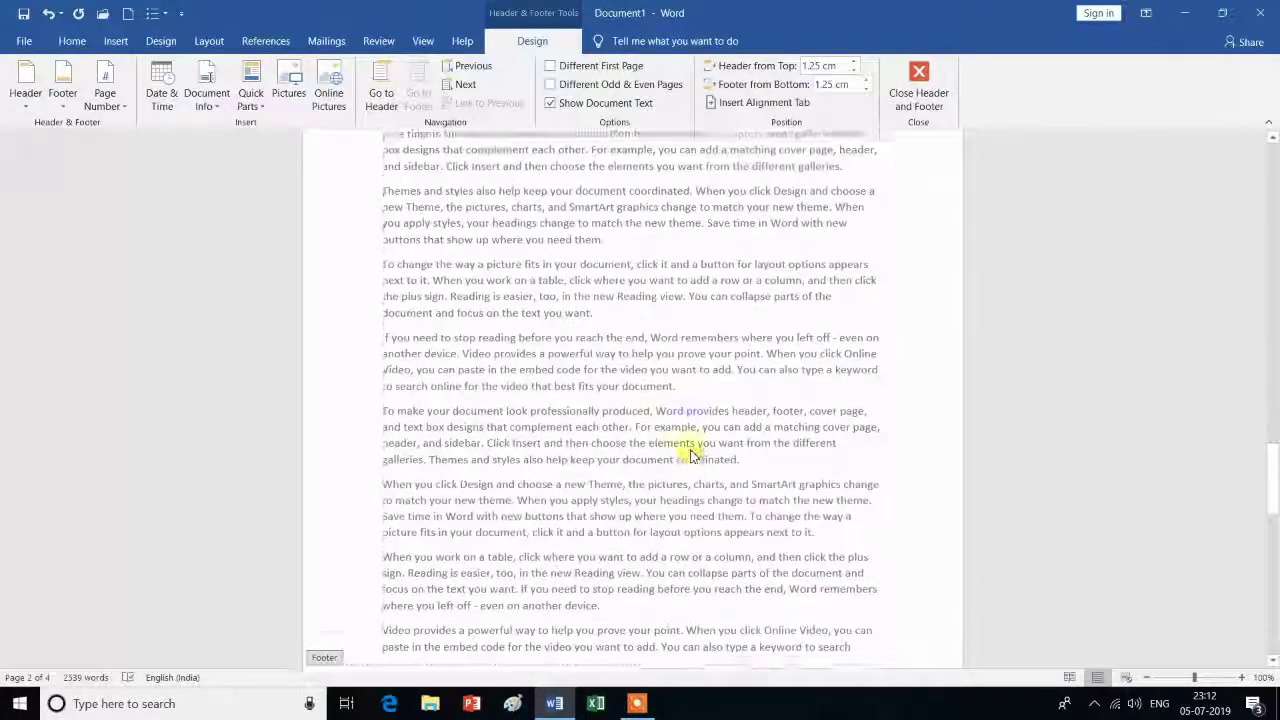
{"action": "scroll", "coordinate": [692, 450], "scroll_direction": "down", "scroll_amount": 3}
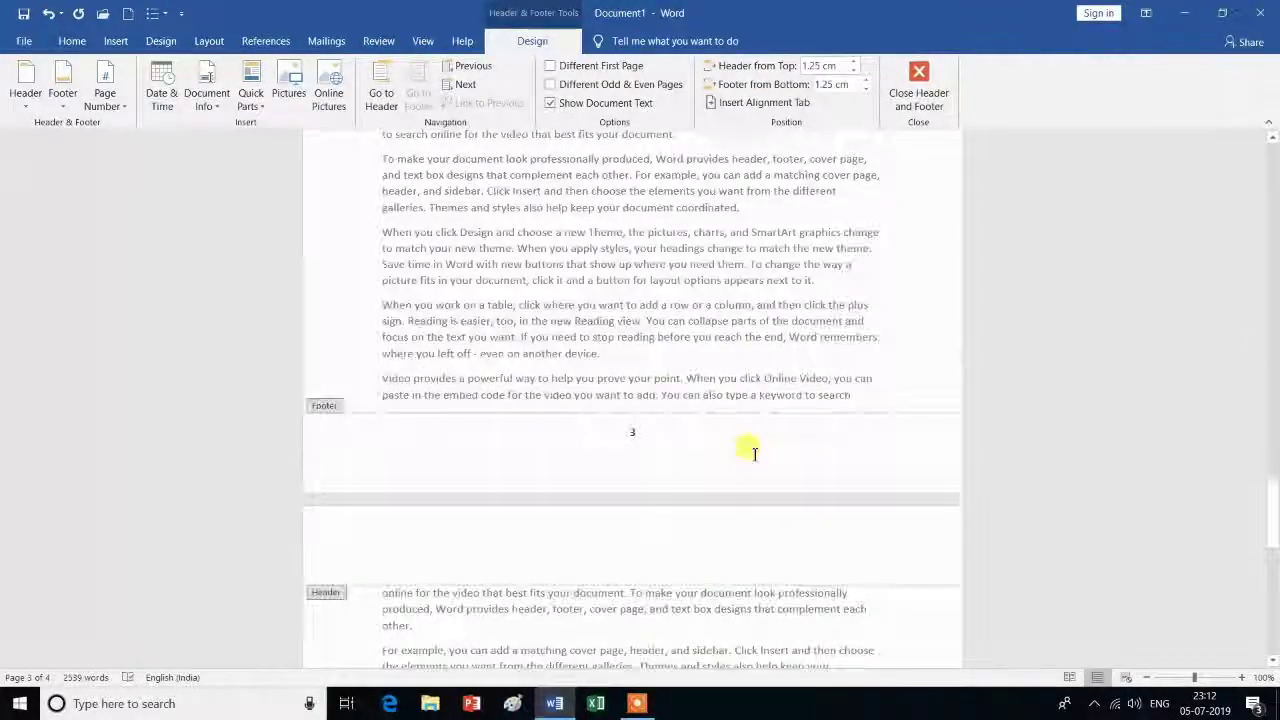
{"action": "scroll", "coordinate": [750, 452], "scroll_direction": "down", "scroll_amount": 3}
{"action": "scroll", "coordinate": [752, 455], "scroll_direction": "down", "scroll_amount": 3}
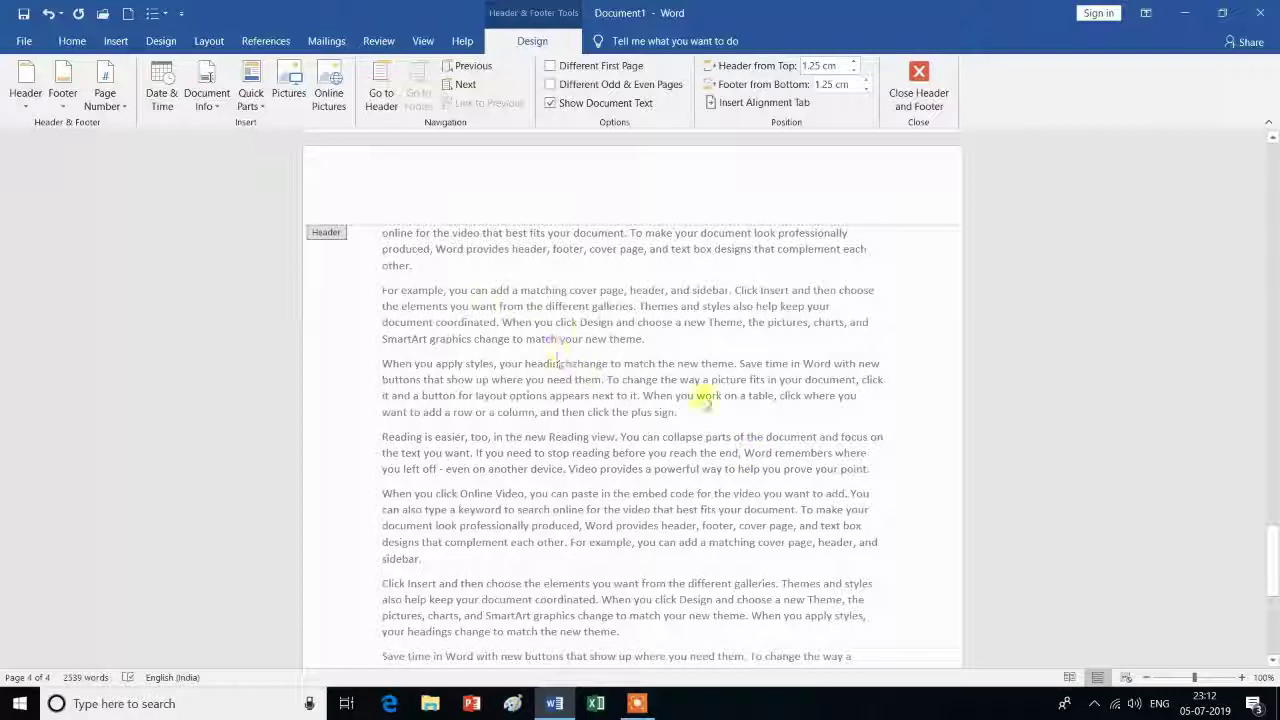
{"action": "scroll", "coordinate": [733, 518], "scroll_direction": "down", "scroll_amount": 3}
{"action": "scroll", "coordinate": [732, 519], "scroll_direction": "down", "scroll_amount": 3}
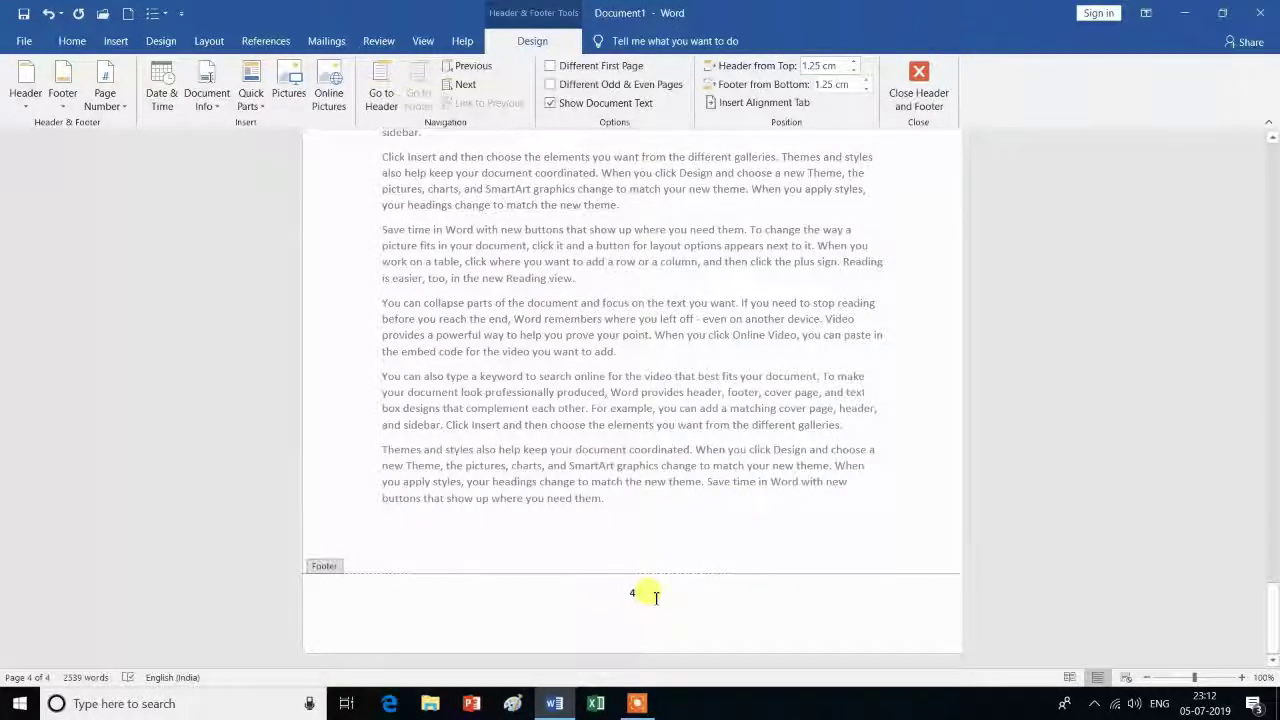
{"action": "scroll", "coordinate": [655, 596], "scroll_direction": "up", "scroll_amount": 3}
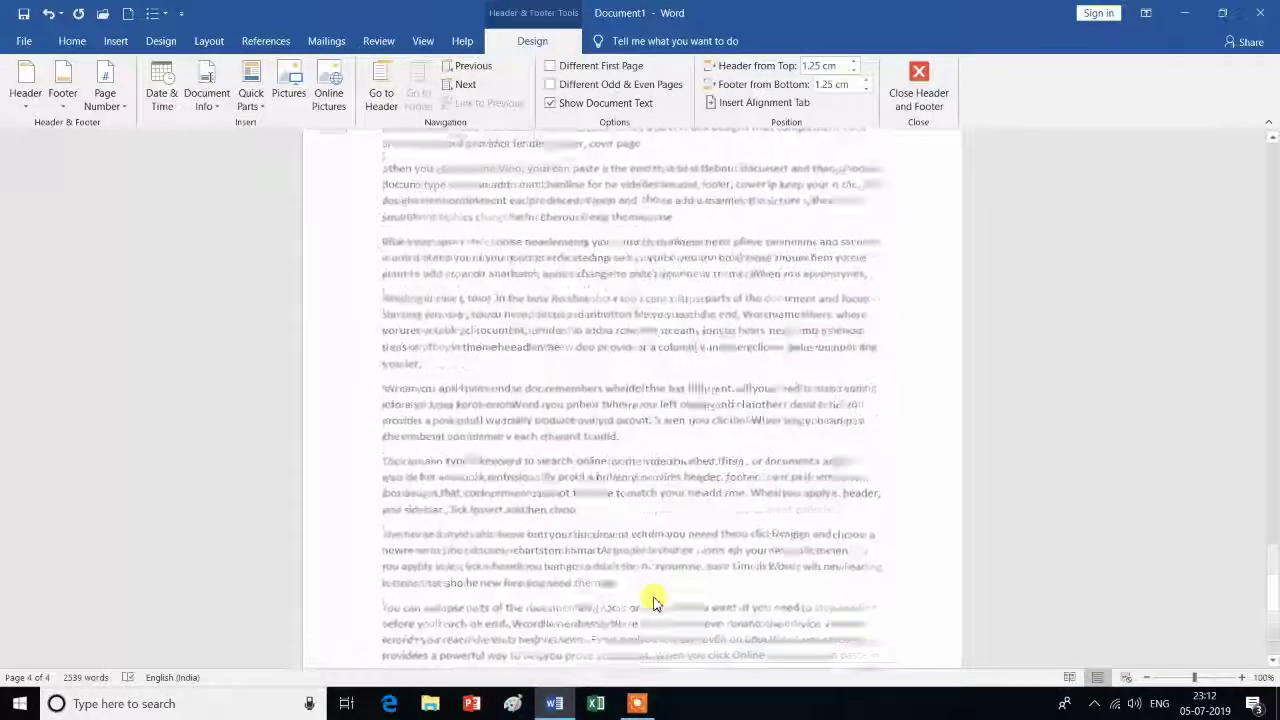
{"action": "scroll", "coordinate": [655, 598], "scroll_direction": "up", "scroll_amount": 3}
{"action": "scroll", "coordinate": [655, 600], "scroll_direction": "up", "scroll_amount": 3}
{"action": "scroll", "coordinate": [655, 600], "scroll_direction": "up", "scroll_amount": 2}
{"action": "scroll", "coordinate": [655, 600], "scroll_direction": "up", "scroll_amount": 4}
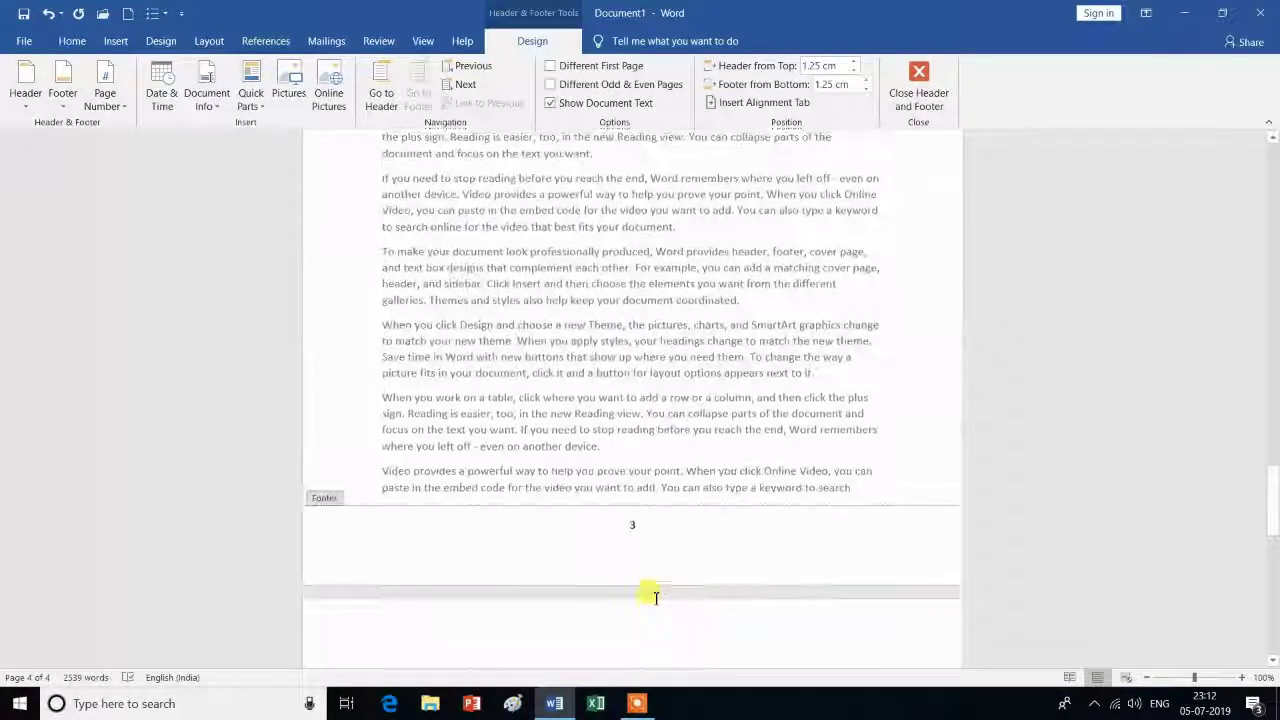
{"action": "scroll", "coordinate": [655, 600], "scroll_direction": "up", "scroll_amount": 5}
{"action": "scroll", "coordinate": [655, 600], "scroll_direction": "up", "scroll_amount": 5}
{"action": "scroll", "coordinate": [655, 600], "scroll_direction": "up", "scroll_amount": 3}
{"action": "scroll", "coordinate": [655, 600], "scroll_direction": "up", "scroll_amount": 3}
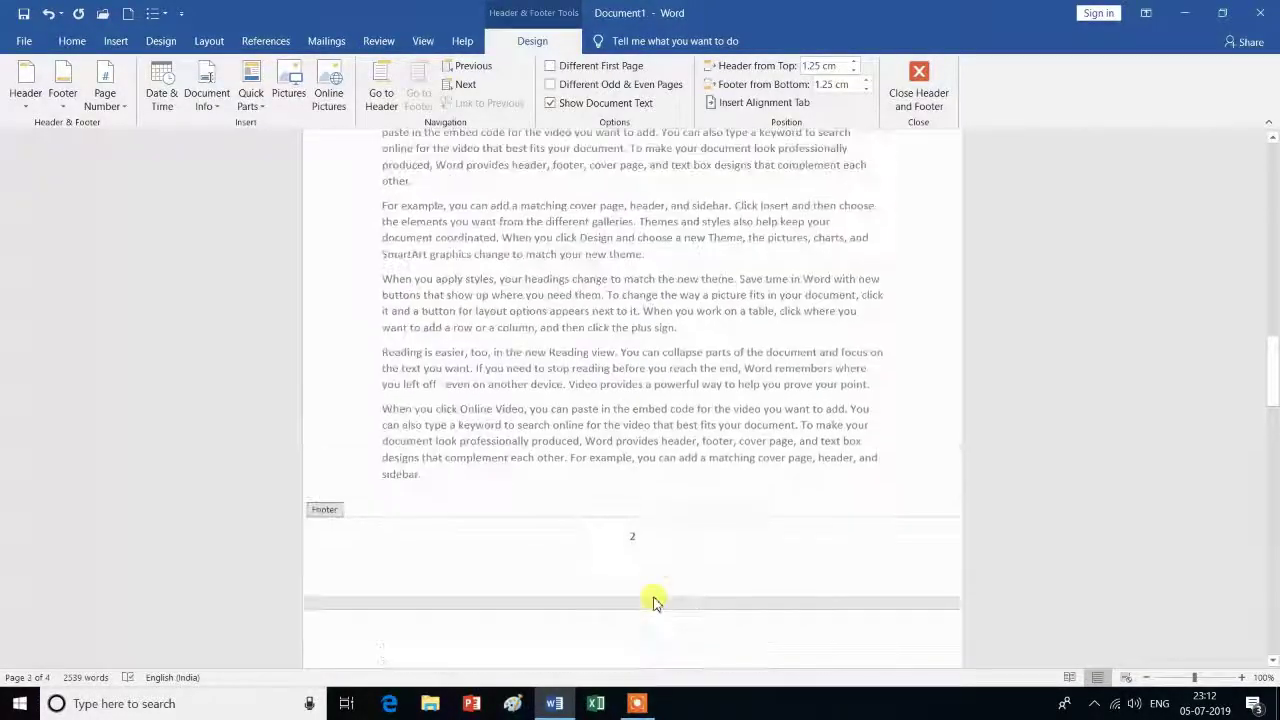
{"action": "scroll", "coordinate": [655, 600], "scroll_direction": "up", "scroll_amount": 1}
{"action": "scroll", "coordinate": [655, 600], "scroll_direction": "up", "scroll_amount": 4}
{"action": "scroll", "coordinate": [655, 600], "scroll_direction": "up", "scroll_amount": 6}
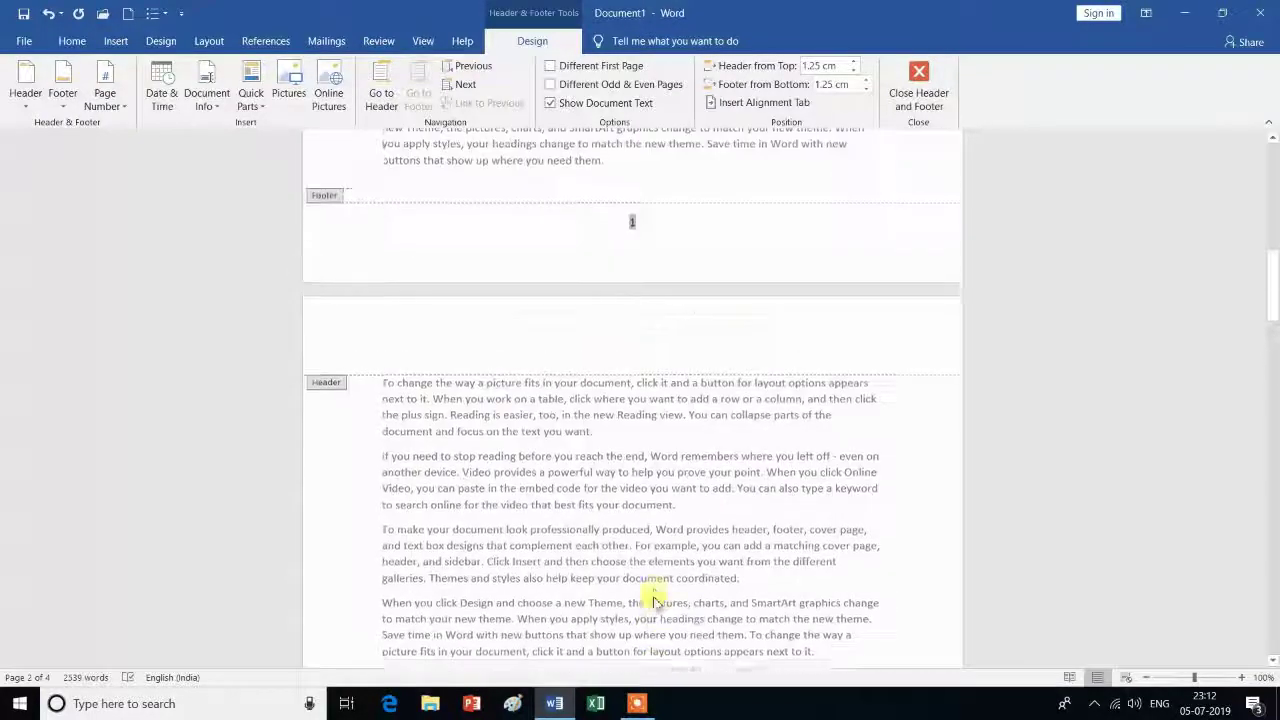
{"action": "scroll", "coordinate": [655, 600], "scroll_direction": "up", "scroll_amount": 4}
{"action": "scroll", "coordinate": [655, 600], "scroll_direction": "up", "scroll_amount": 5}
{"action": "scroll", "coordinate": [655, 600], "scroll_direction": "up", "scroll_amount": 5}
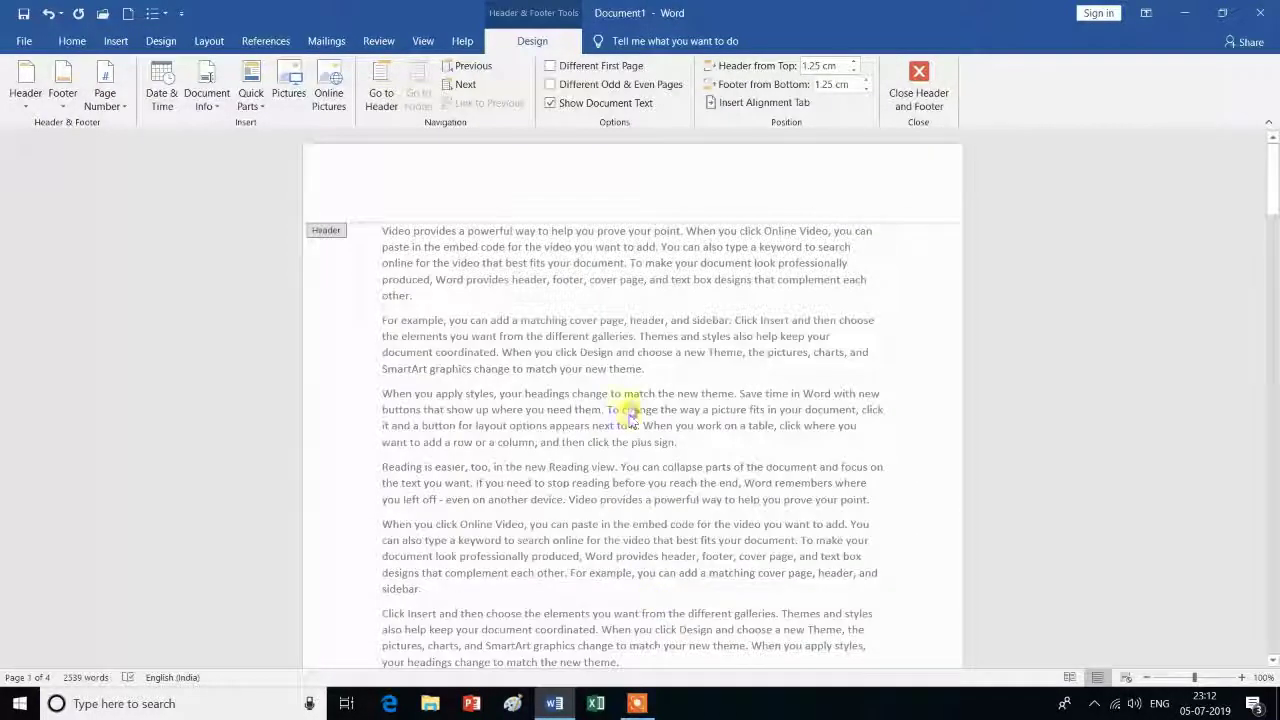
Add Page Margins Accent Bar, Right page numbers reading 'Page | 1' beside the text
{"action": "left_click", "coordinate": [116, 41]}
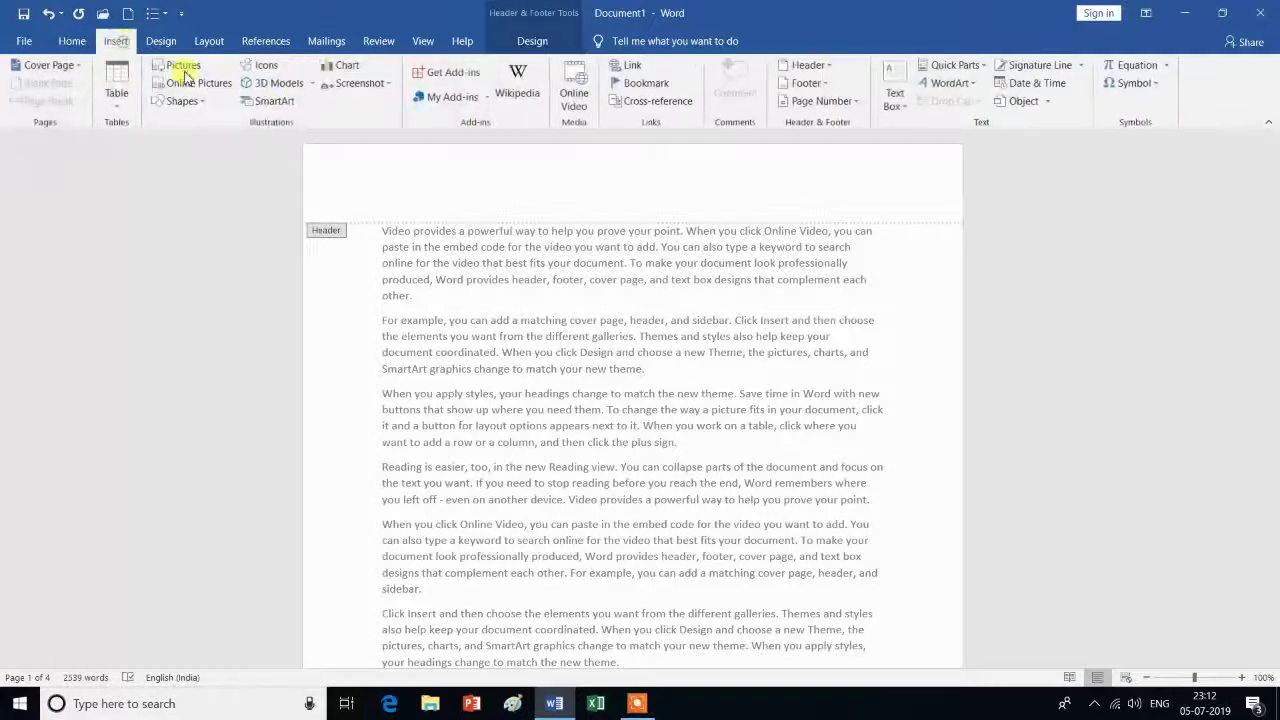
{"action": "left_click", "coordinate": [858, 104]}
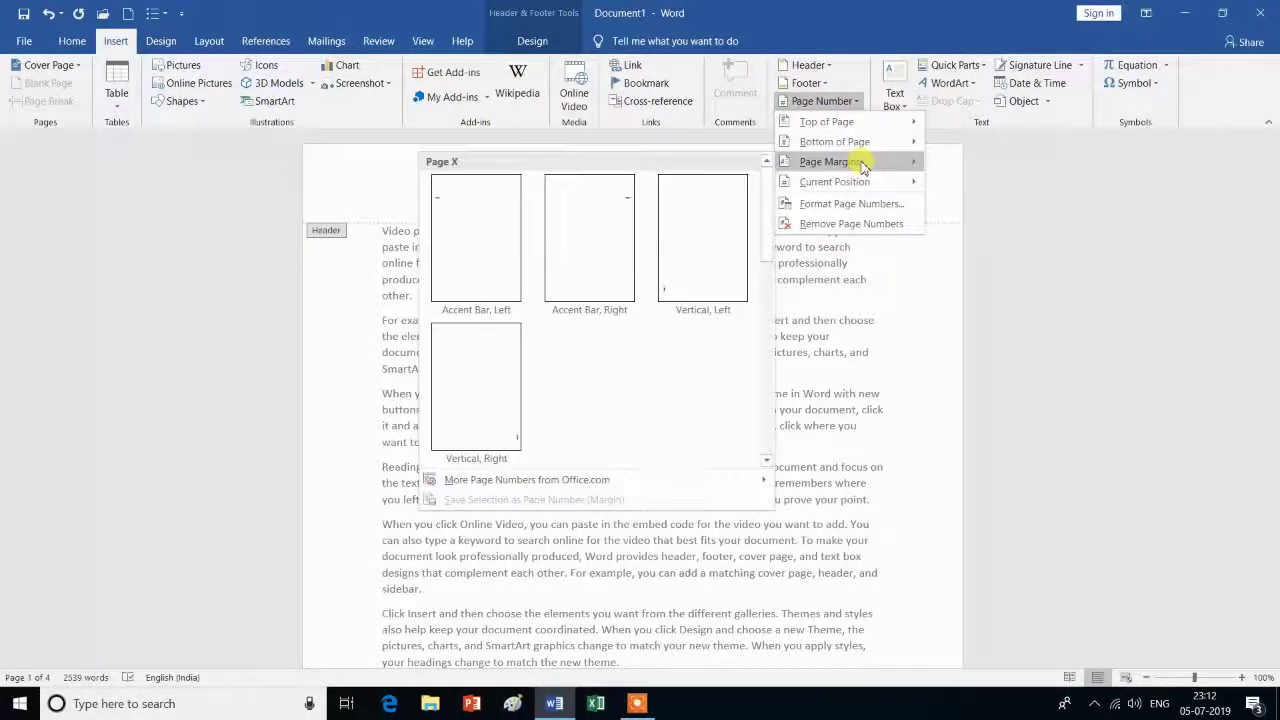
{"action": "mouse_move", "coordinate": [829, 162]}
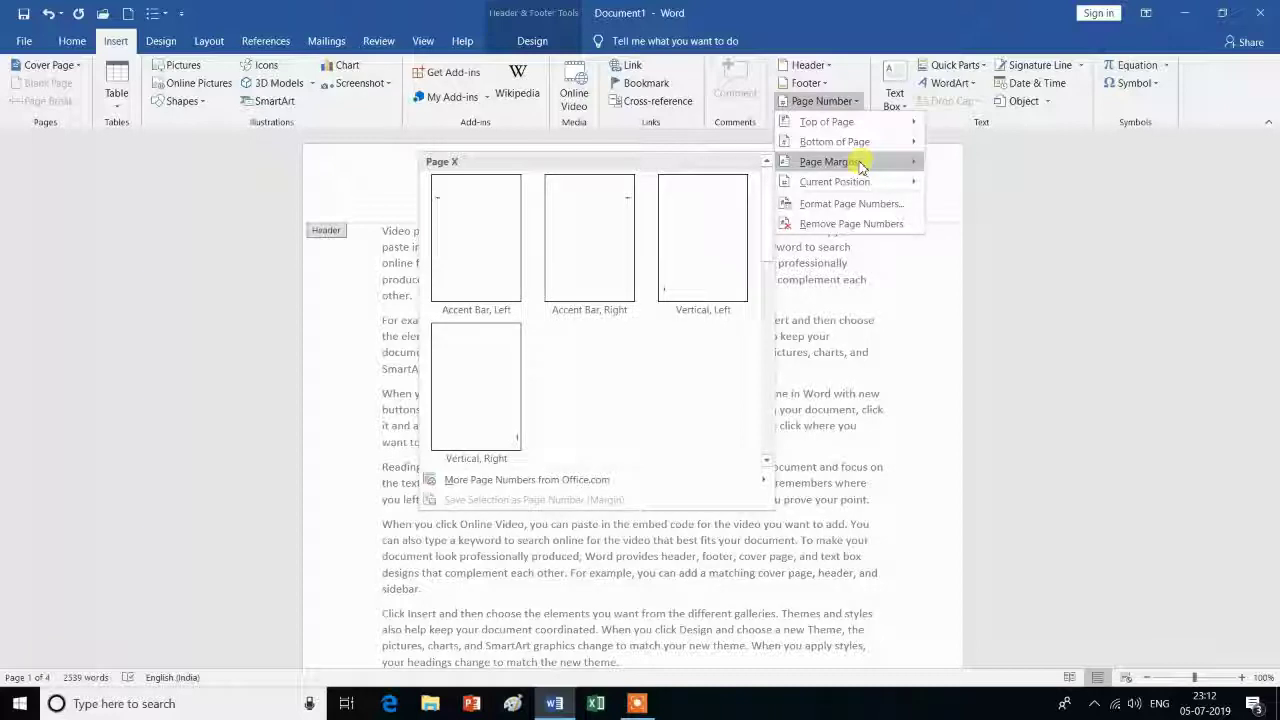
{"action": "left_click", "coordinate": [612, 228]}
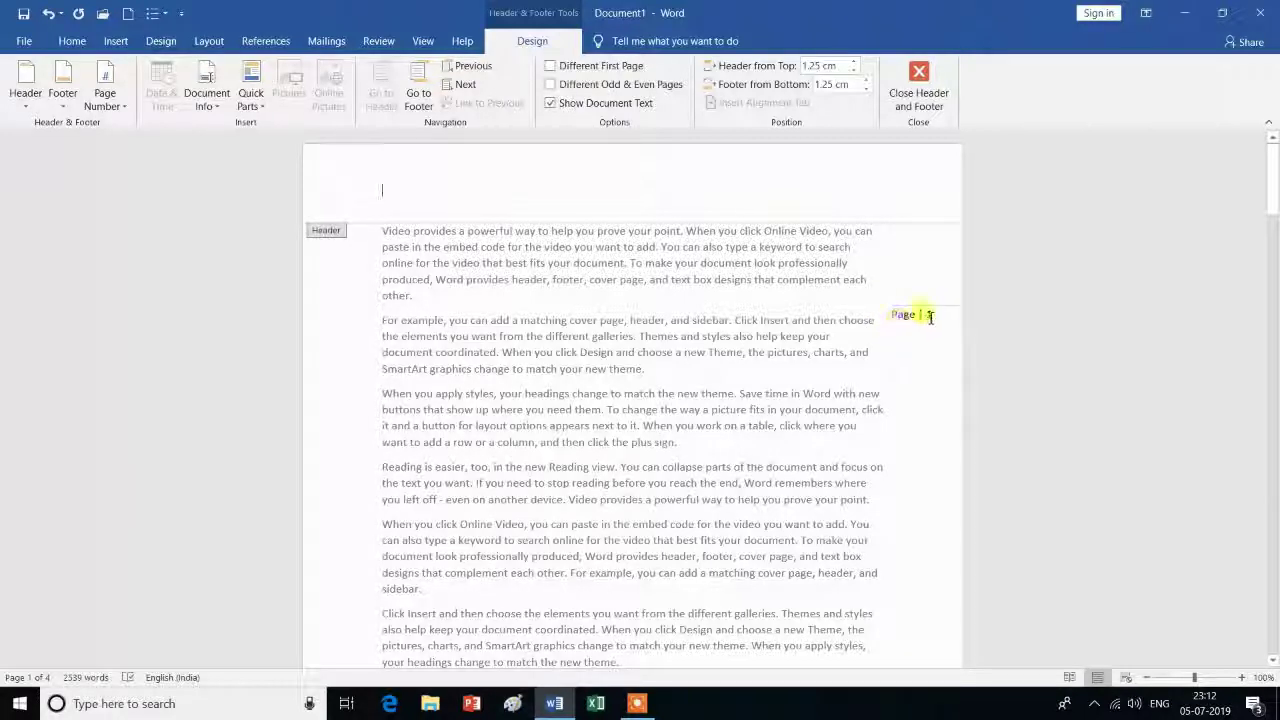
{"action": "scroll", "coordinate": [903, 371], "scroll_direction": "down", "scroll_amount": 1}
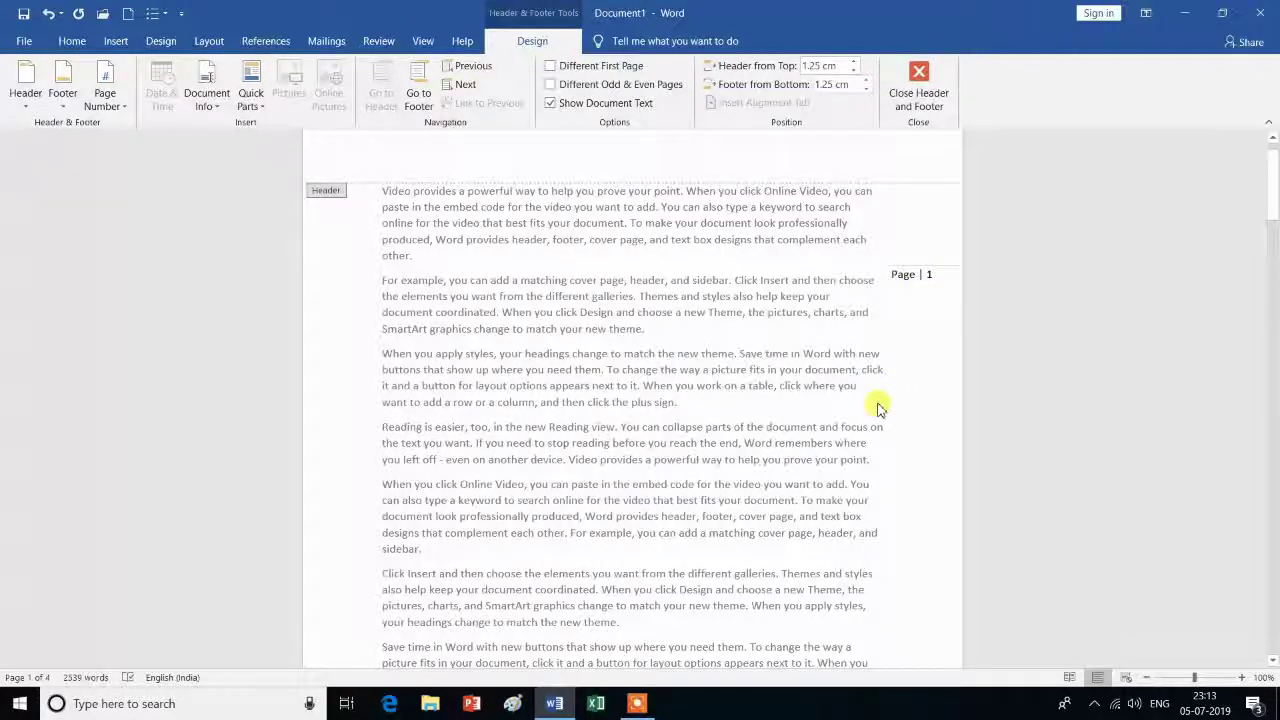
{"action": "scroll", "coordinate": [879, 407], "scroll_direction": "down", "scroll_amount": 1}
{"action": "scroll", "coordinate": [879, 407], "scroll_direction": "down", "scroll_amount": 4}
{"action": "scroll", "coordinate": [879, 407], "scroll_direction": "down", "scroll_amount": 4}
{"action": "scroll", "coordinate": [879, 407], "scroll_direction": "down", "scroll_amount": 4}
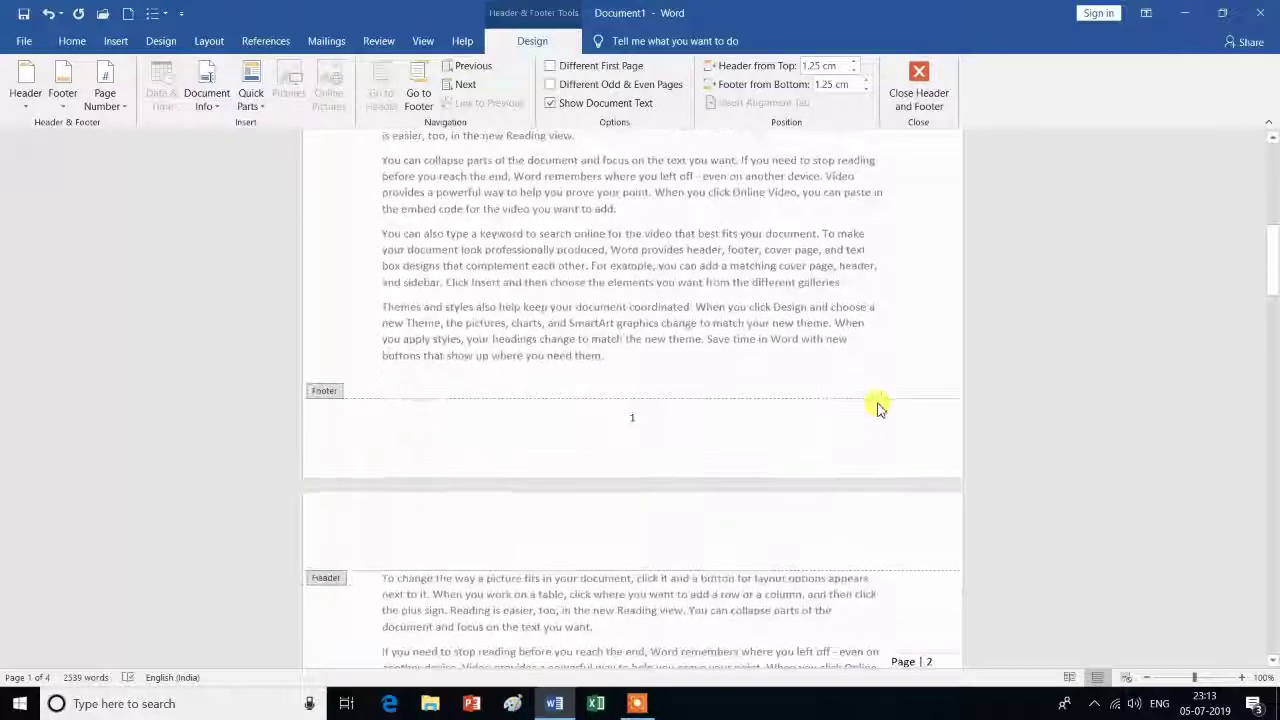
{"action": "scroll", "coordinate": [879, 405], "scroll_direction": "down", "scroll_amount": 1}
{"action": "scroll", "coordinate": [880, 403], "scroll_direction": "down", "scroll_amount": 2}
{"action": "scroll", "coordinate": [880, 403], "scroll_direction": "down", "scroll_amount": 3}
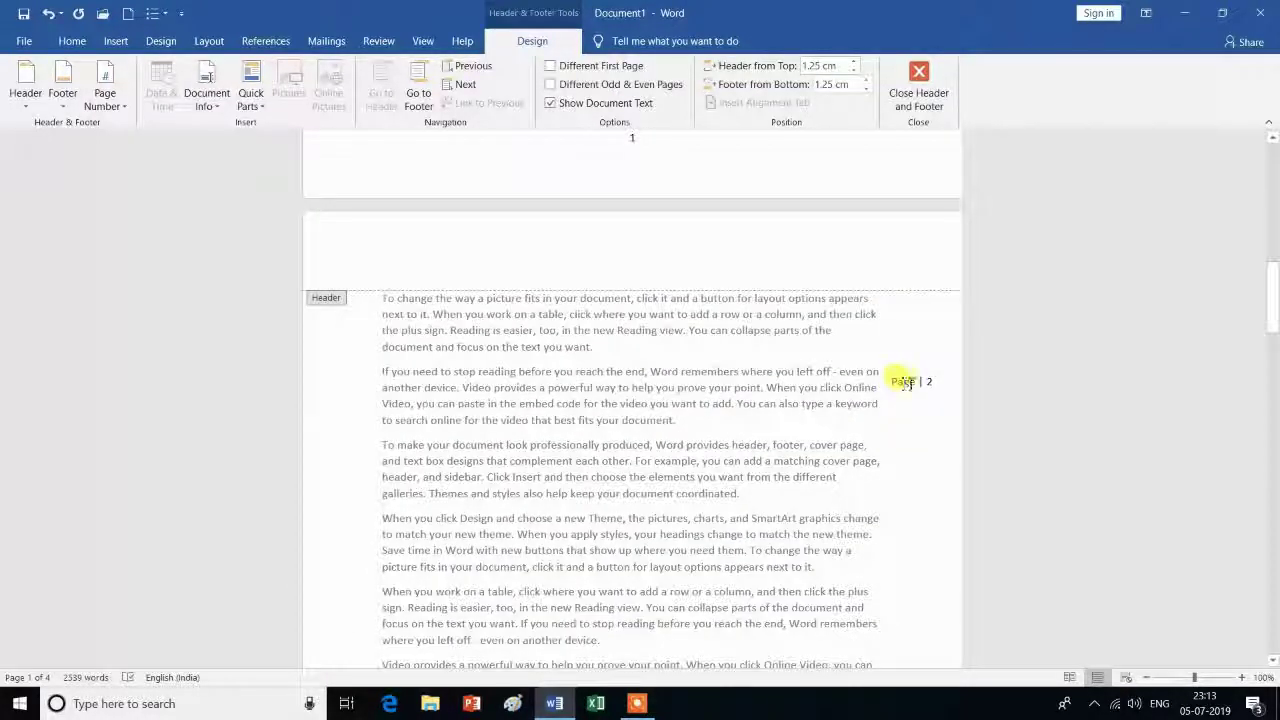
{"action": "scroll", "coordinate": [903, 428], "scroll_direction": "down", "scroll_amount": 4}
{"action": "scroll", "coordinate": [903, 430], "scroll_direction": "down", "scroll_amount": 5}
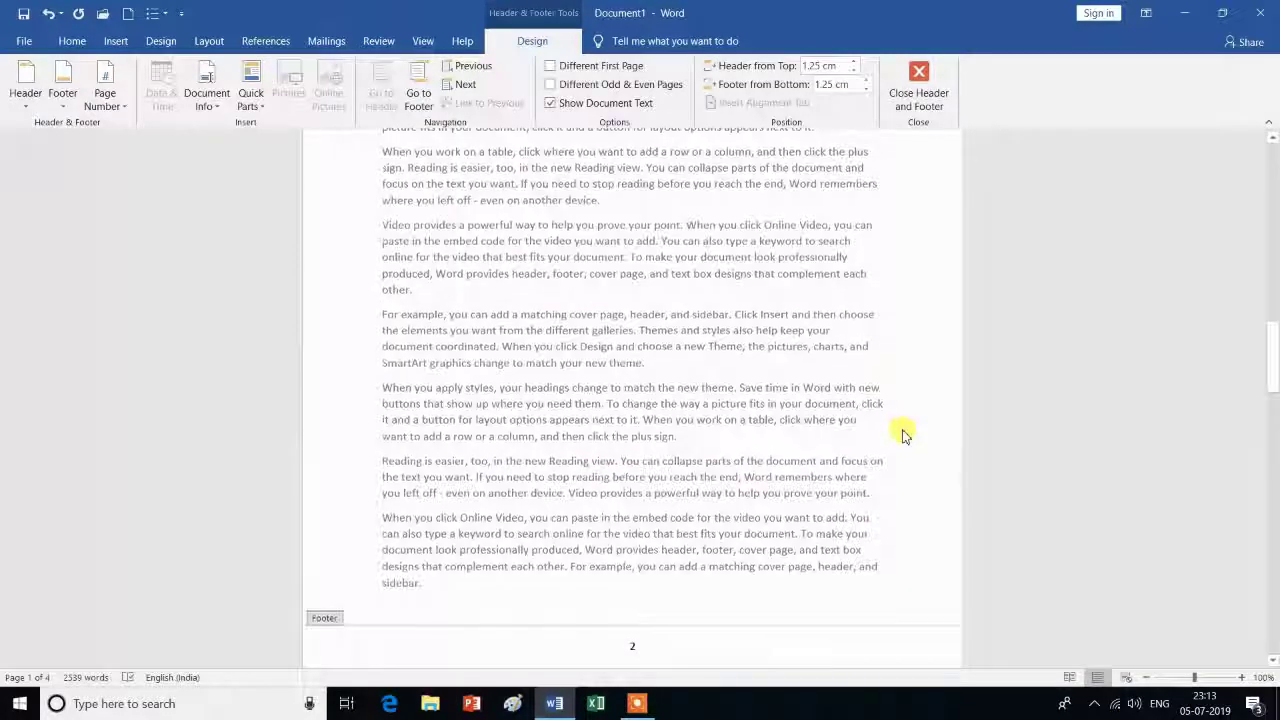
{"action": "scroll", "coordinate": [900, 430], "scroll_direction": "down", "scroll_amount": 7}
{"action": "scroll", "coordinate": [902, 425], "scroll_direction": "down", "scroll_amount": 3}
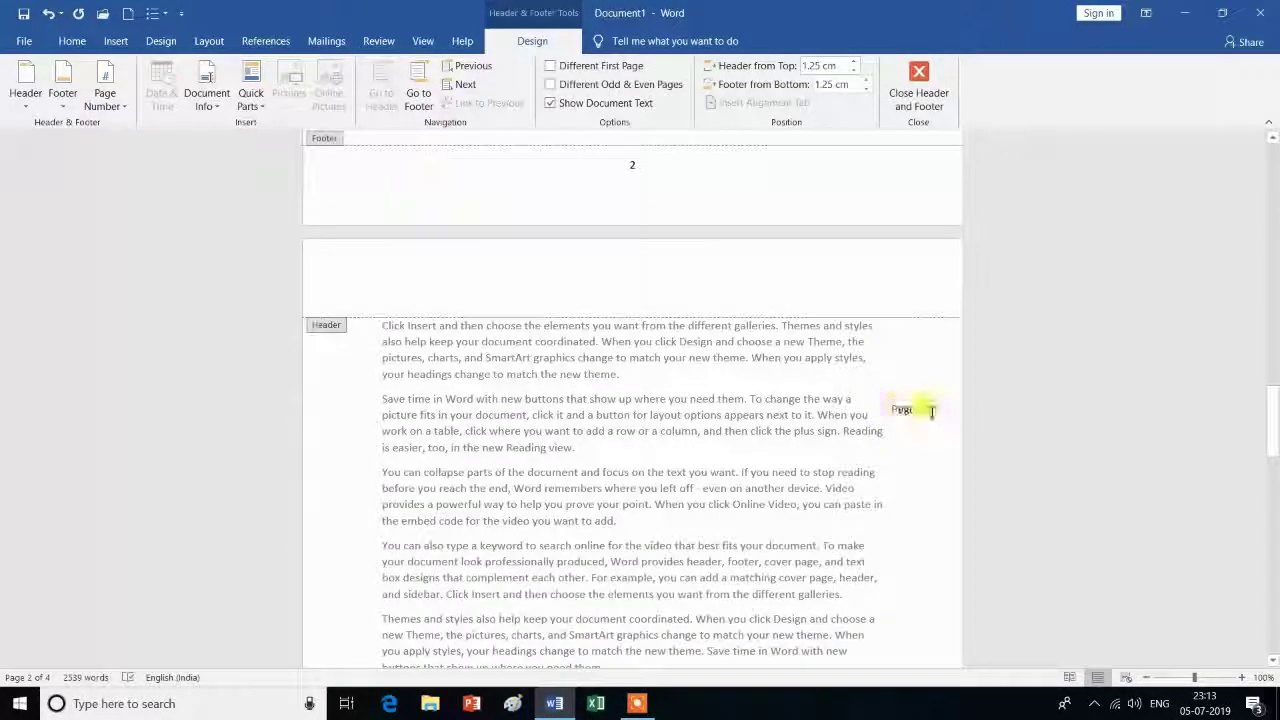
{"action": "scroll", "coordinate": [923, 410], "scroll_direction": "down", "scroll_amount": 6}
{"action": "scroll", "coordinate": [923, 420], "scroll_direction": "down", "scroll_amount": 6}
{"action": "scroll", "coordinate": [925, 420], "scroll_direction": "down", "scroll_amount": 6}
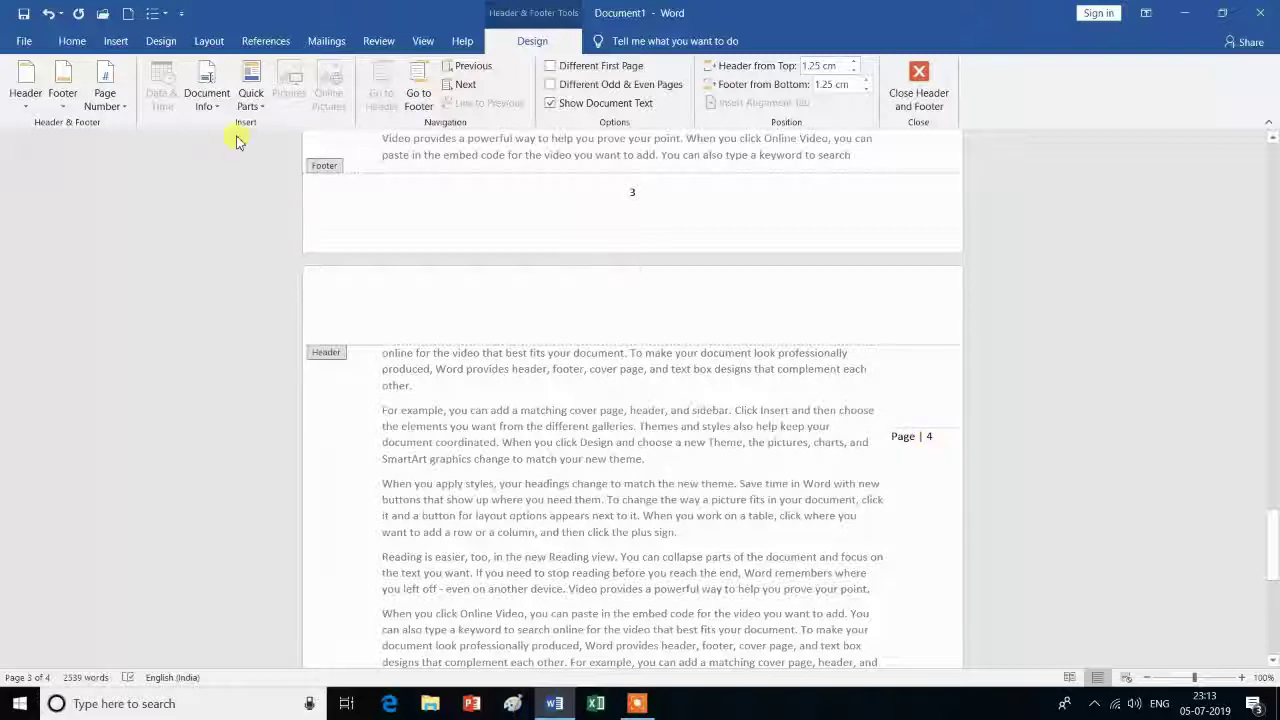
Return to the Insert tab's Page Number menu, then scroll back up to the top of page 1
{"action": "left_click", "coordinate": [125, 44]}
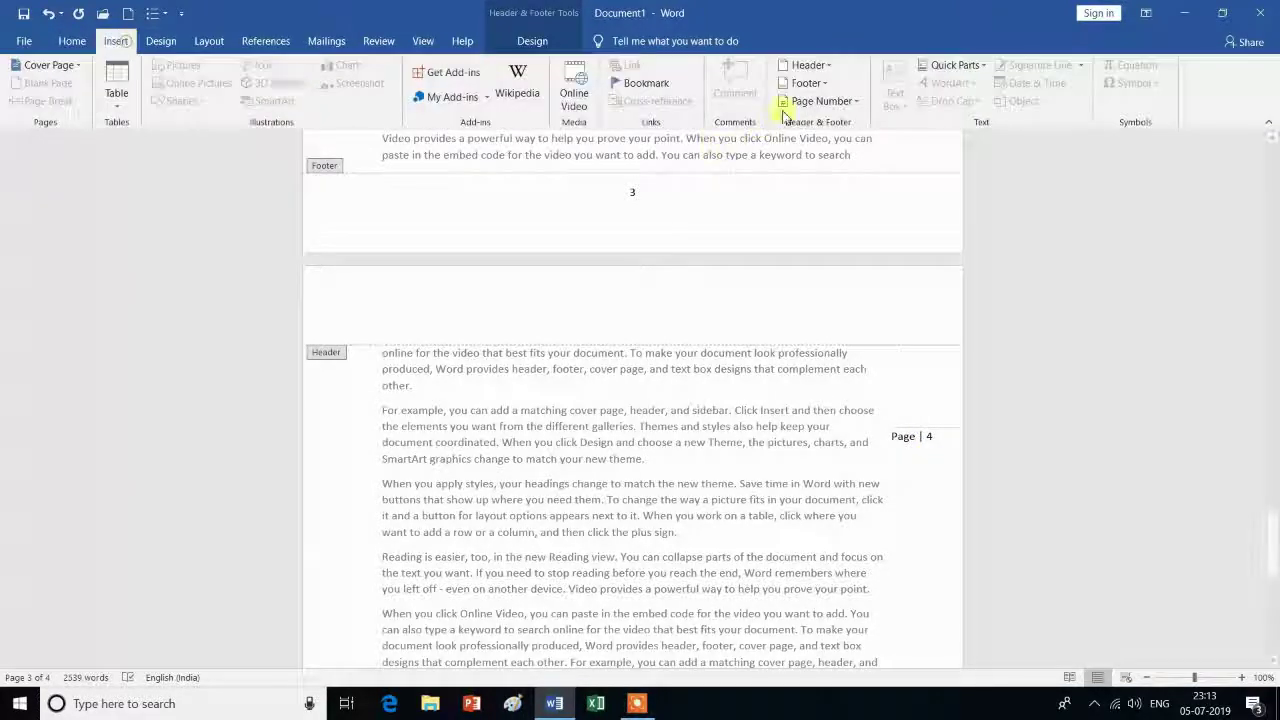
{"action": "left_click", "coordinate": [852, 104]}
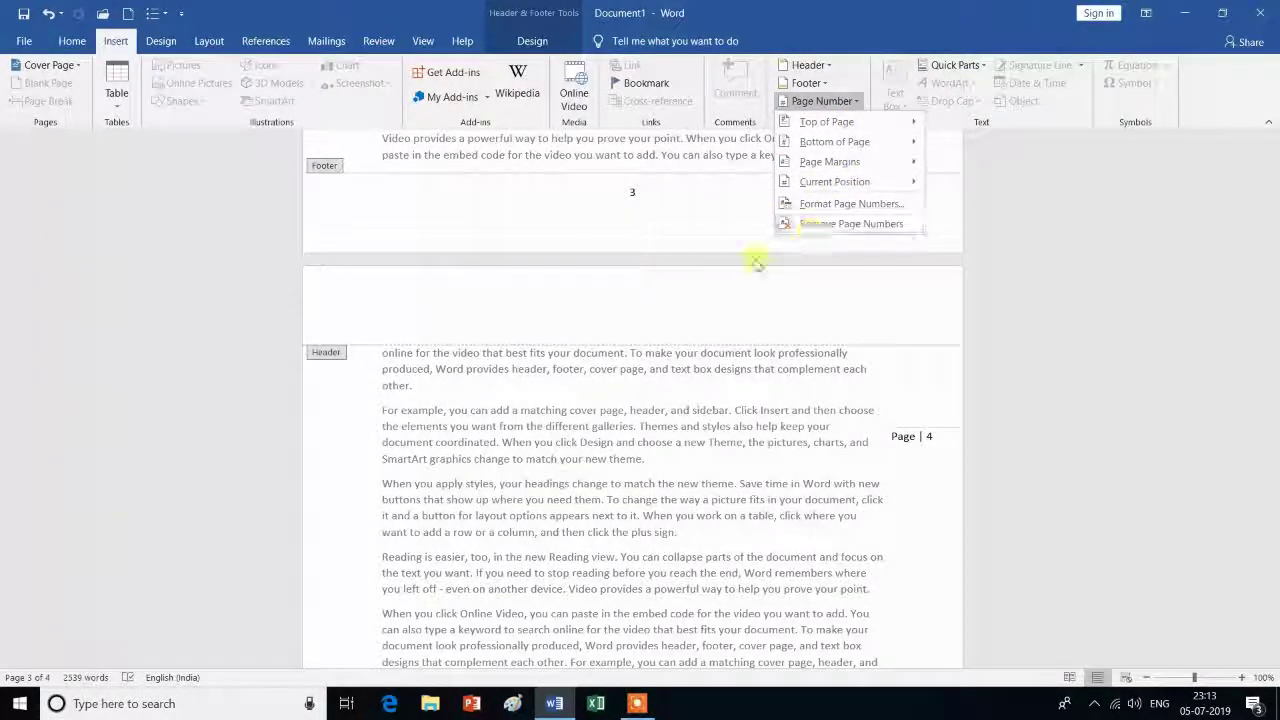
{"action": "scroll", "coordinate": [735, 311], "scroll_direction": "up", "scroll_amount": 2}
{"action": "scroll", "coordinate": [735, 311], "scroll_direction": "down", "scroll_amount": 5}
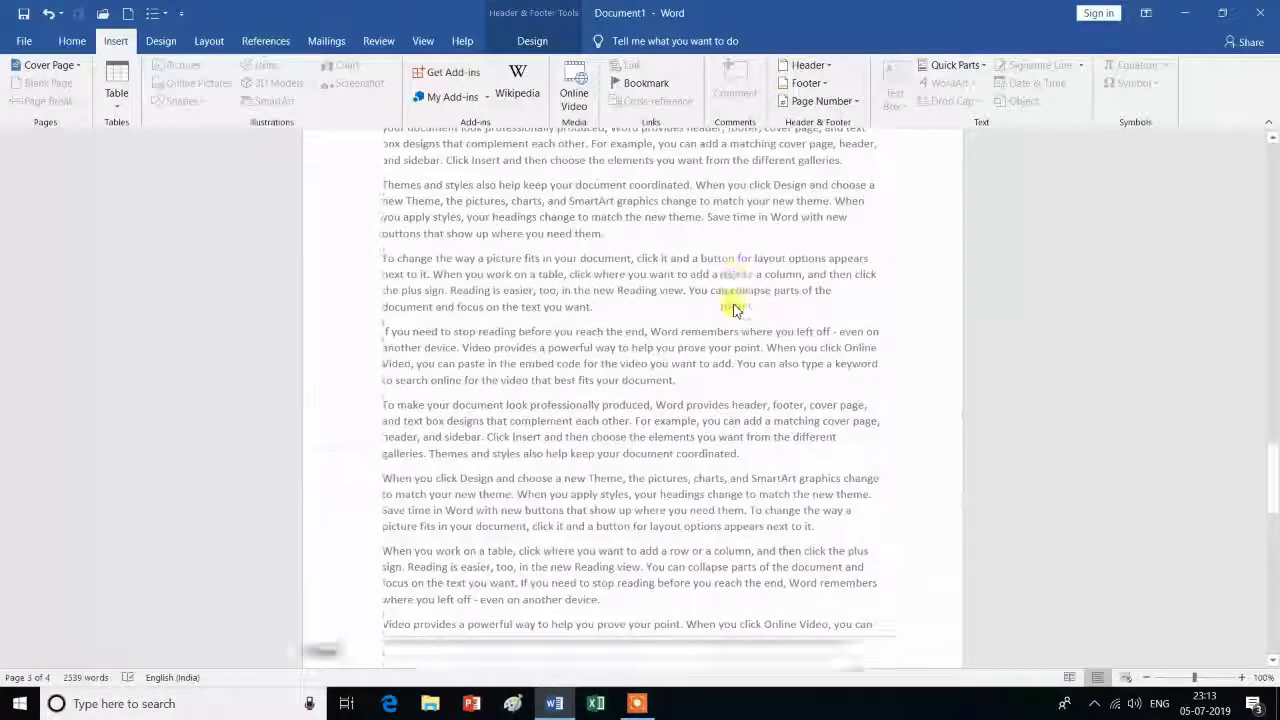
{"action": "scroll", "coordinate": [735, 311], "scroll_direction": "up", "scroll_amount": 3}
{"action": "scroll", "coordinate": [735, 311], "scroll_direction": "up", "scroll_amount": 5}
{"action": "scroll", "coordinate": [735, 311], "scroll_direction": "up", "scroll_amount": 5}
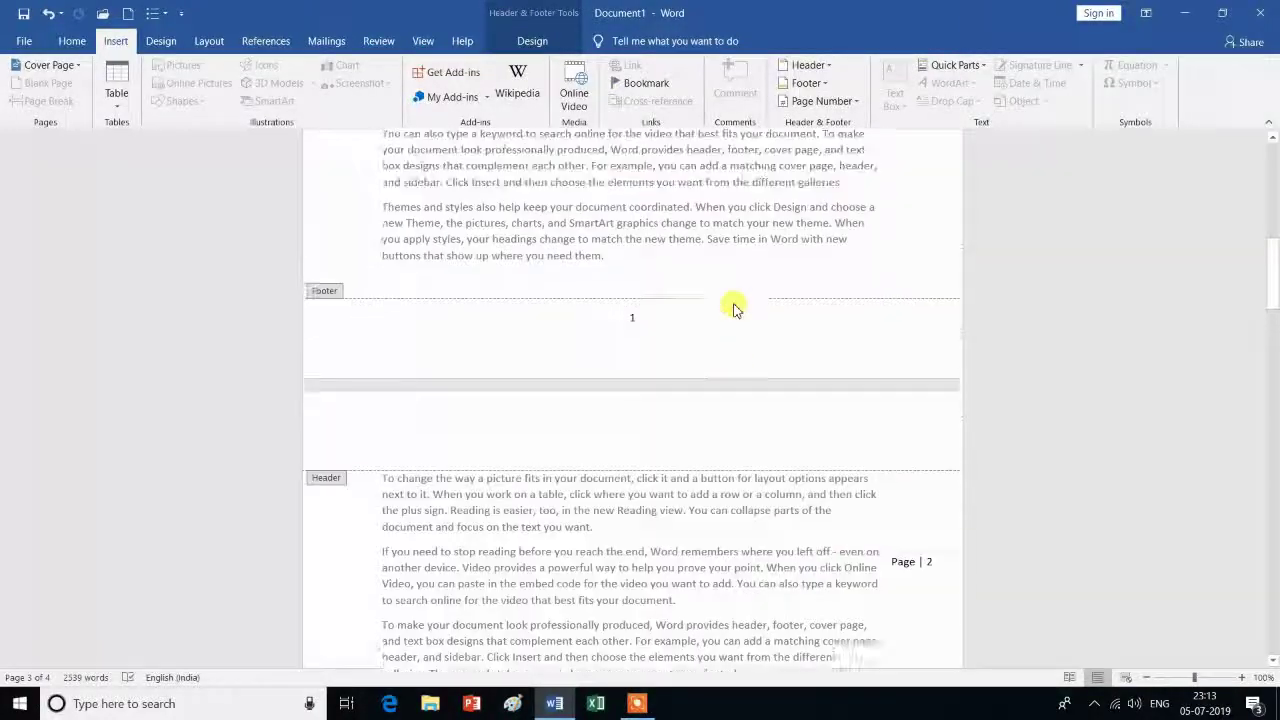
{"action": "scroll", "coordinate": [735, 311], "scroll_direction": "up", "scroll_amount": 1}
{"action": "scroll", "coordinate": [735, 311], "scroll_direction": "up", "scroll_amount": 5}
{"action": "scroll", "coordinate": [737, 280], "scroll_direction": "up", "scroll_amount": 5}
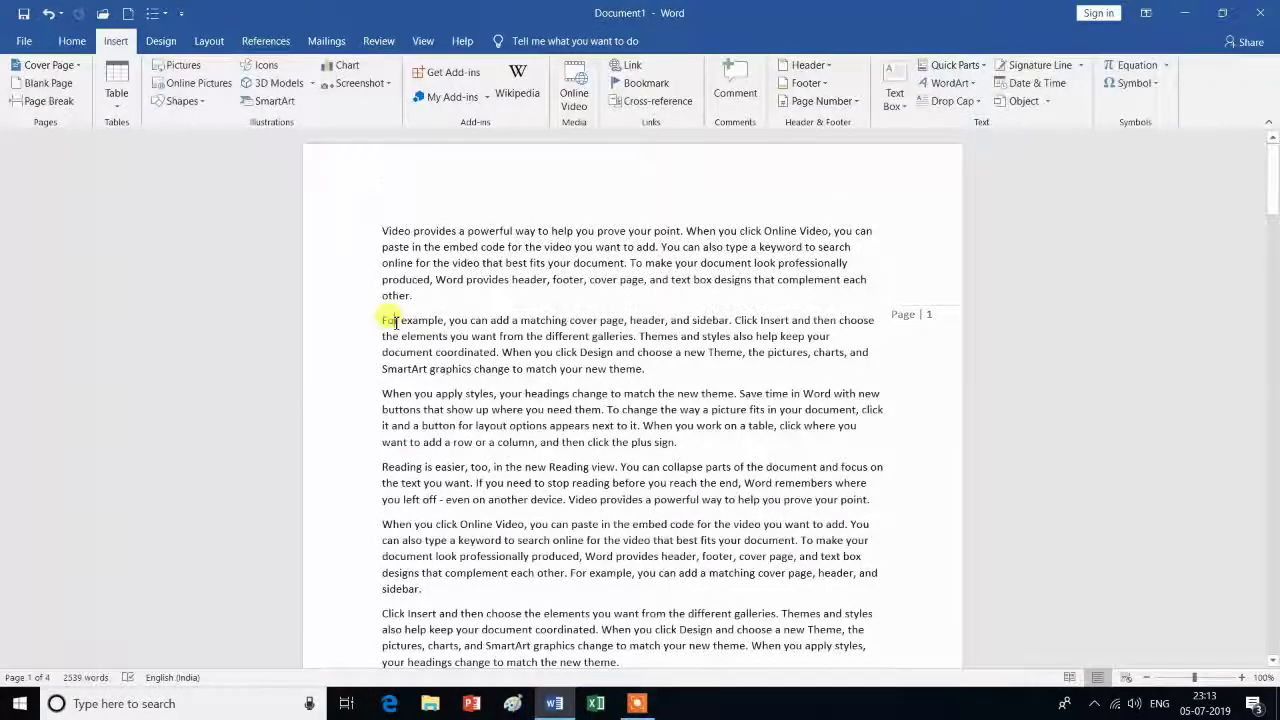
Place an Accent Bar 2 'Page | 1' number at the current position, before the 'For example' paragraph
{"action": "double_click", "coordinate": [394, 322]}
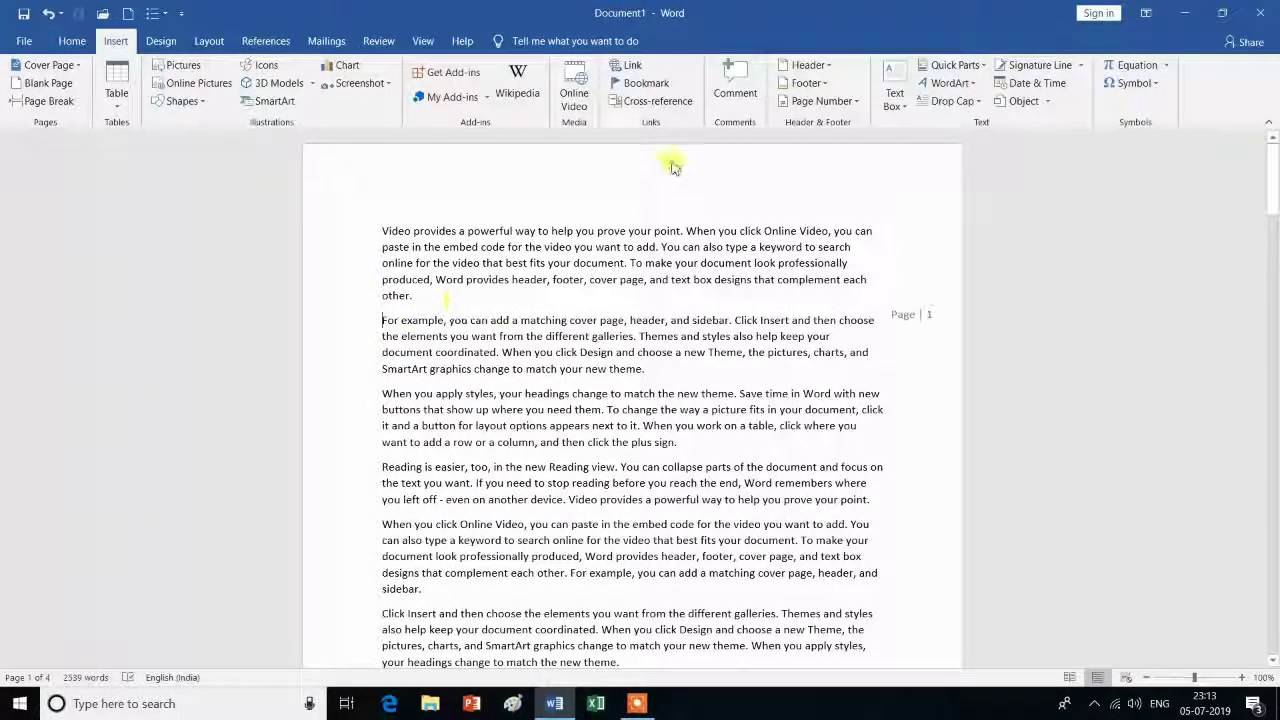
{"action": "left_click", "coordinate": [858, 102]}
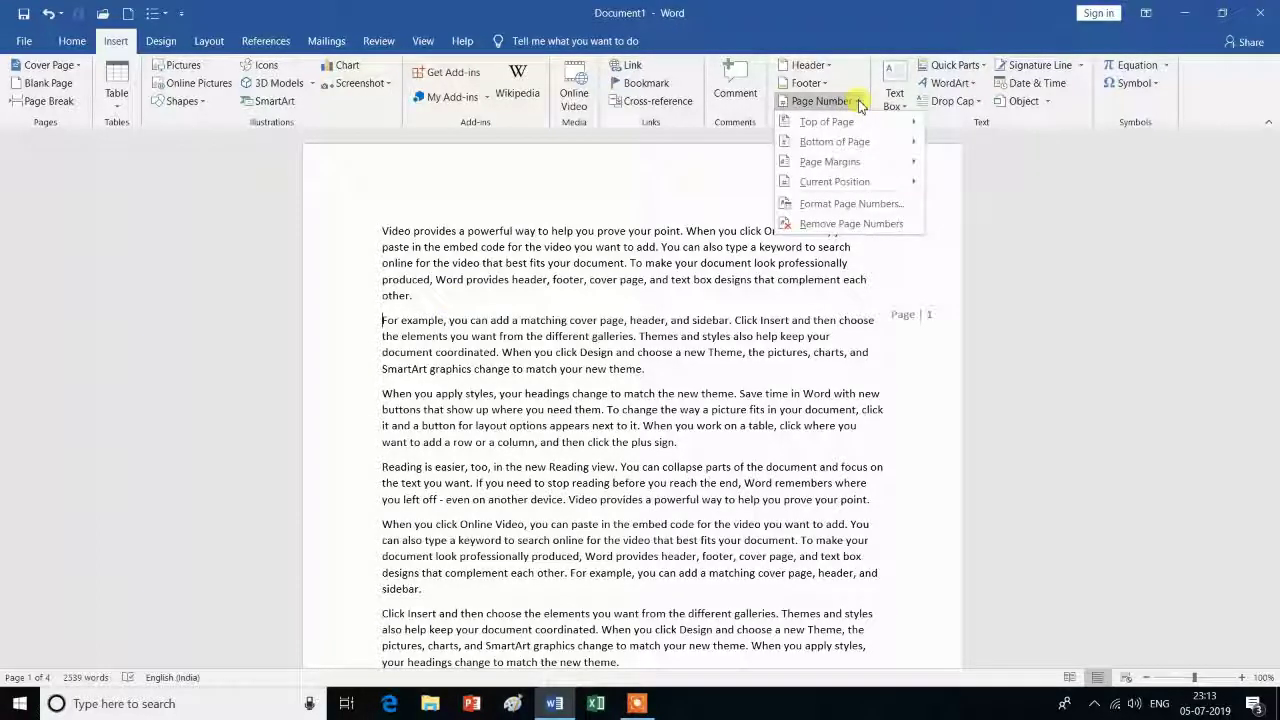
{"action": "mouse_move", "coordinate": [835, 182]}
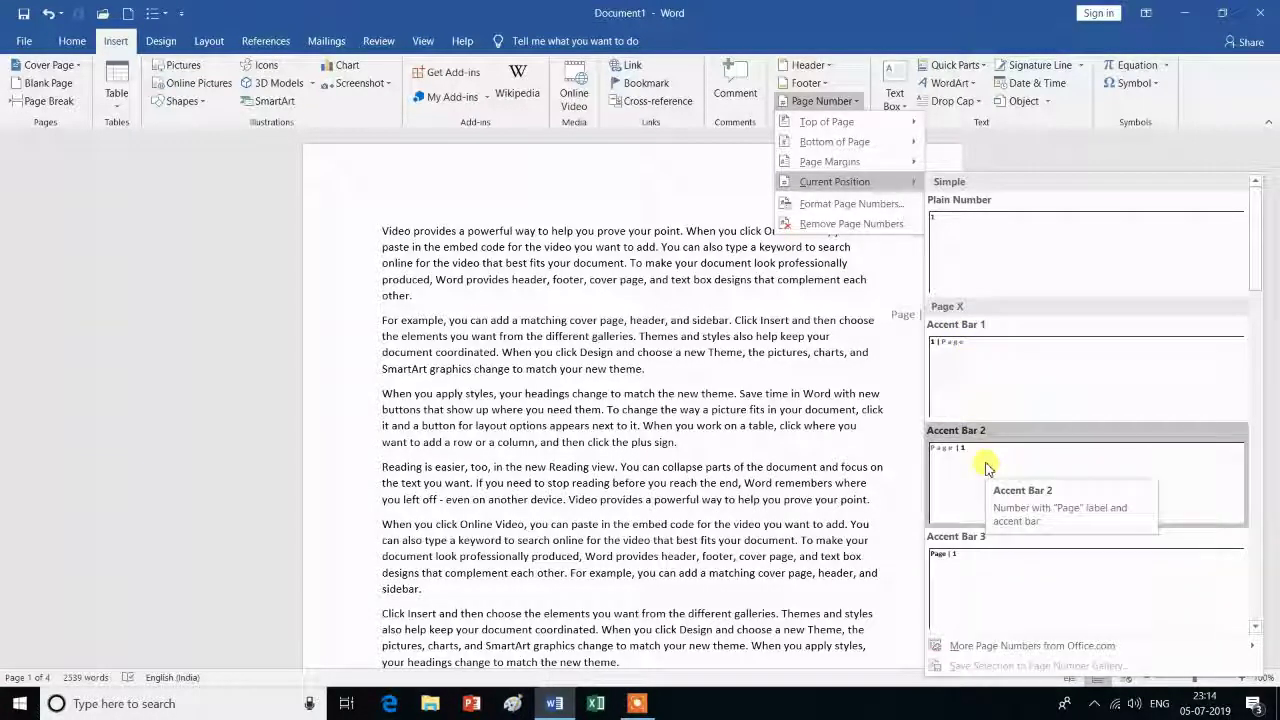
{"action": "left_click", "coordinate": [985, 468]}
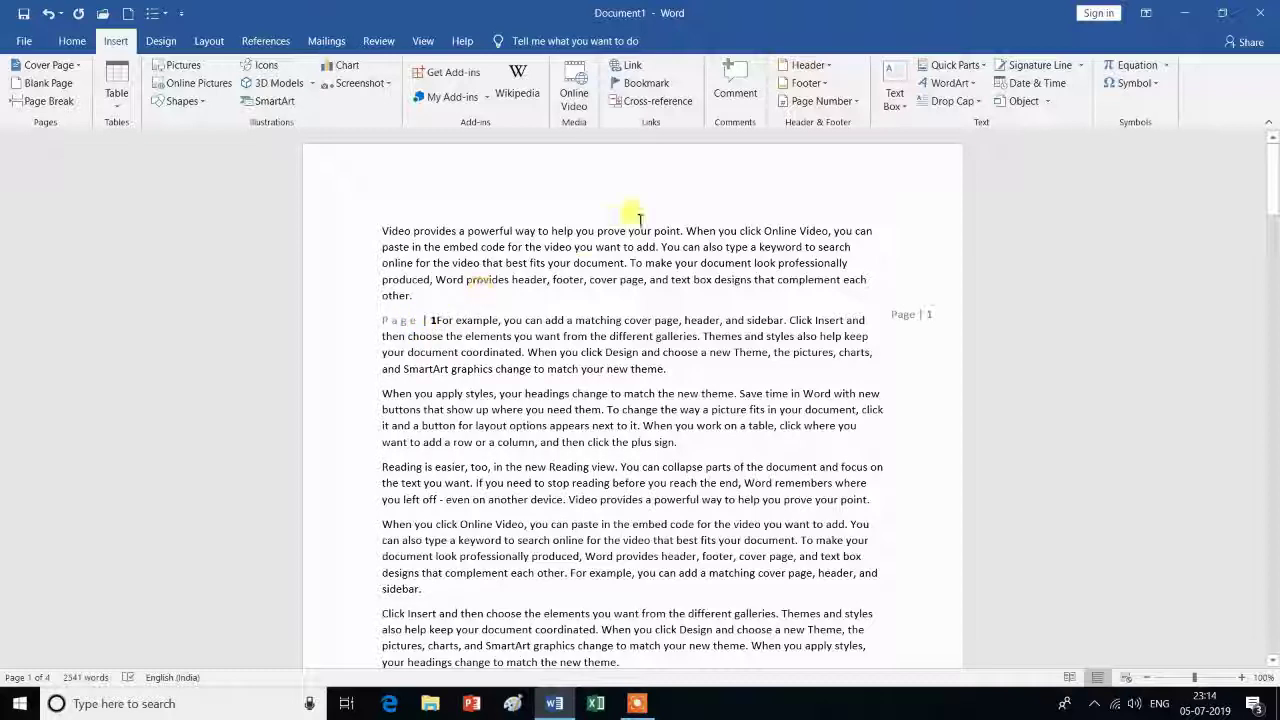
{"action": "left_click", "coordinate": [862, 104]}
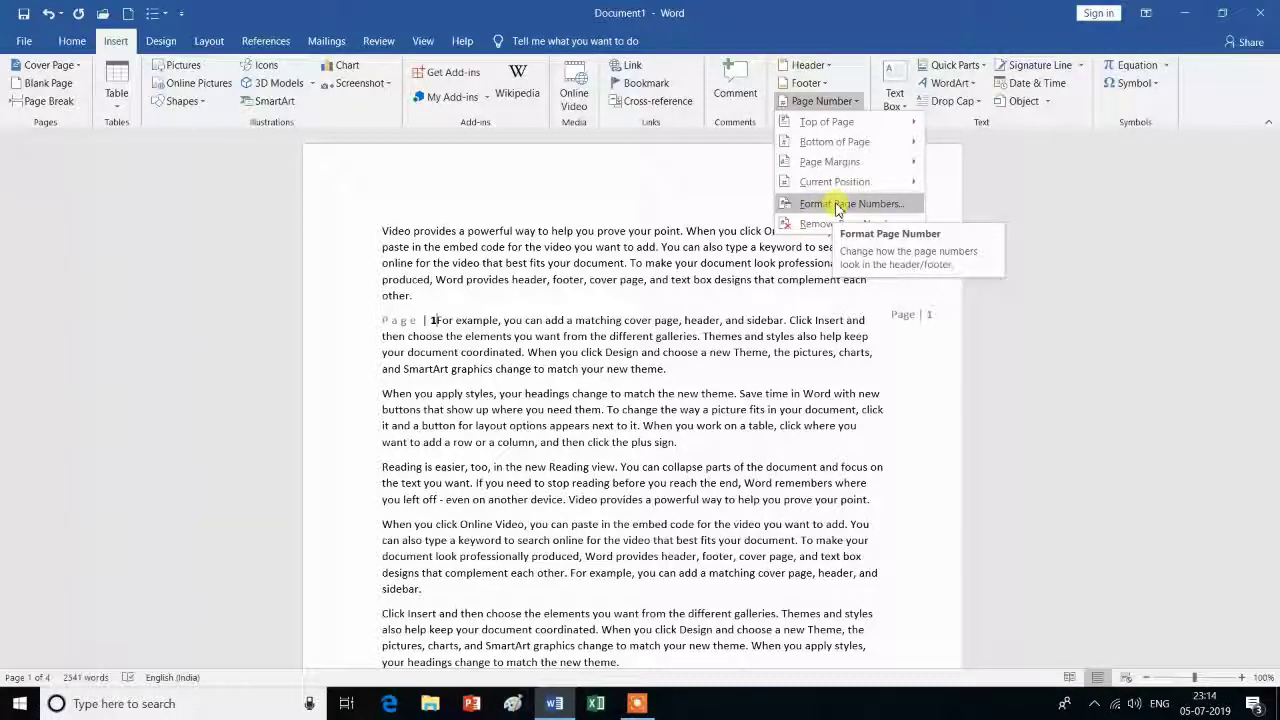
Set the page number format to capital letters 'A, B, C, ...'
{"action": "left_click", "coordinate": [837, 206]}
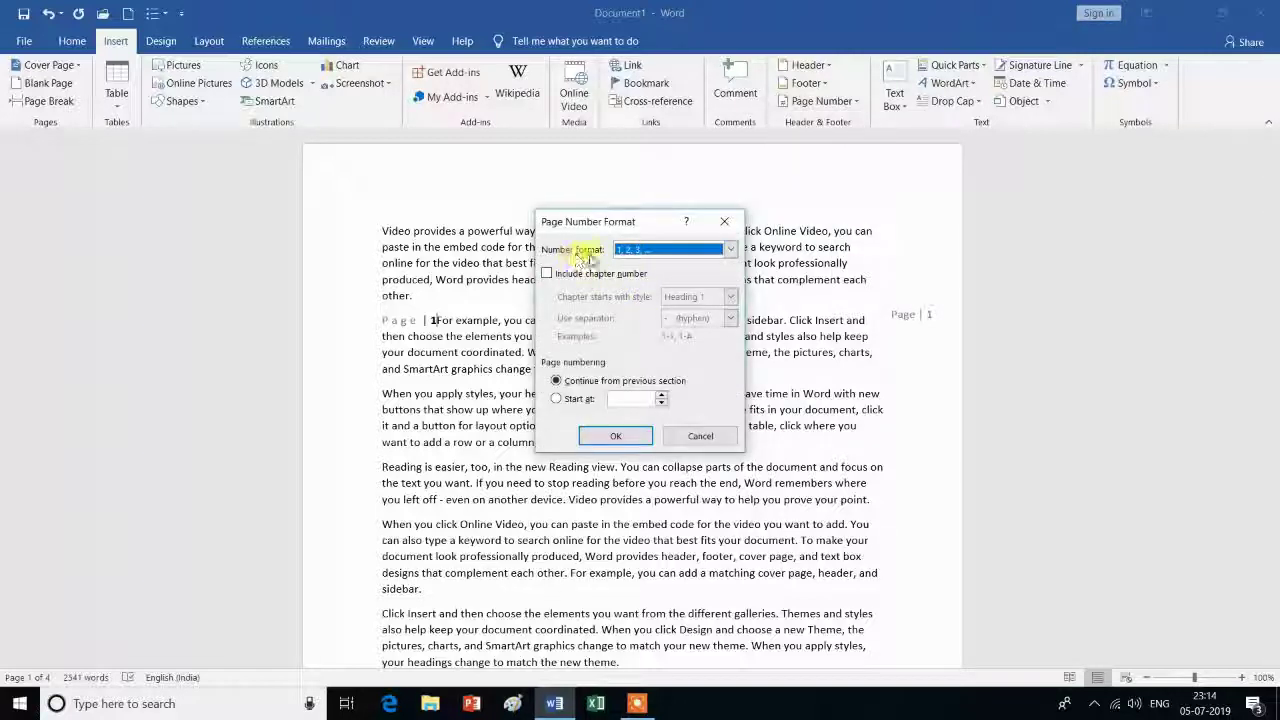
{"action": "left_click", "coordinate": [733, 252]}
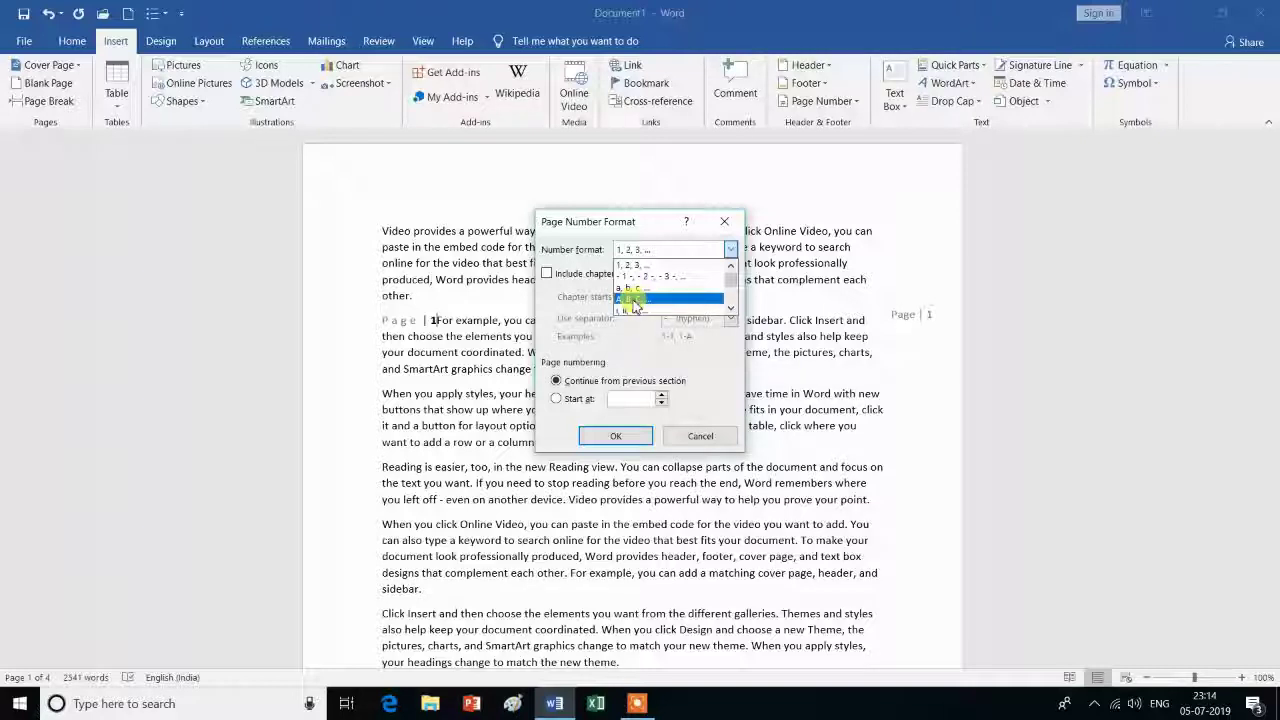
{"action": "left_click", "coordinate": [637, 300]}
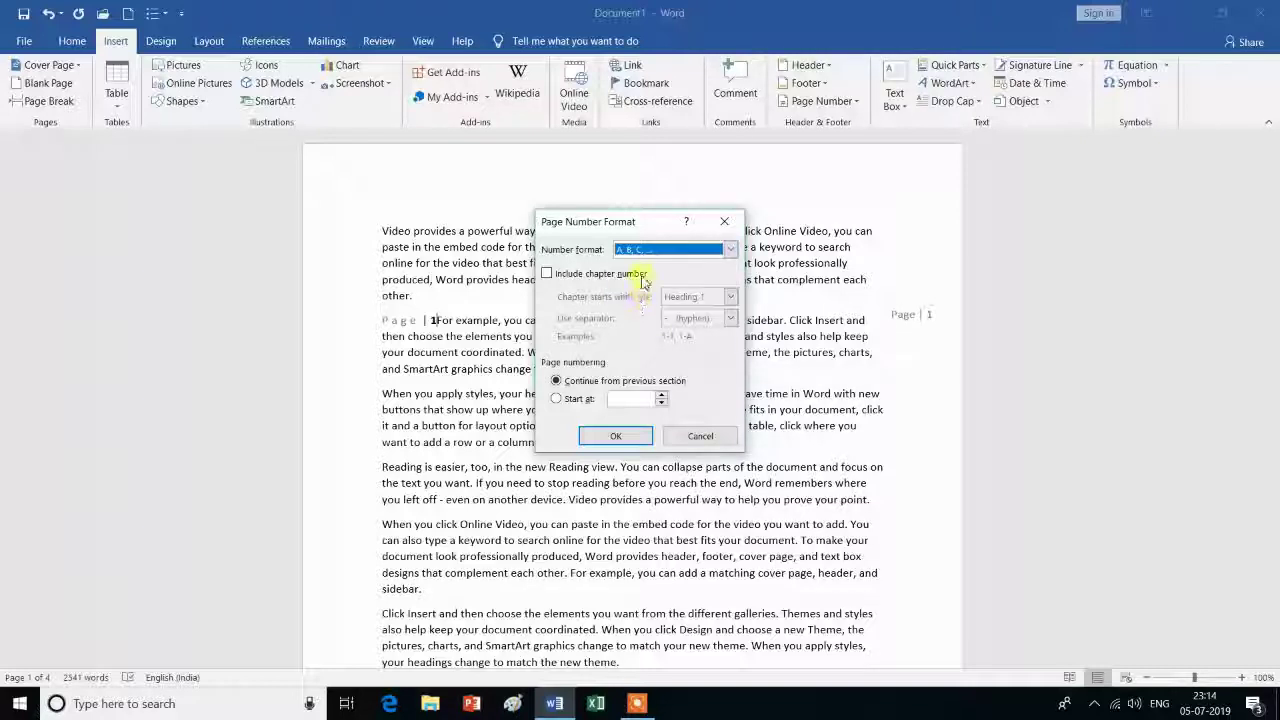
{"action": "left_click", "coordinate": [616, 436]}
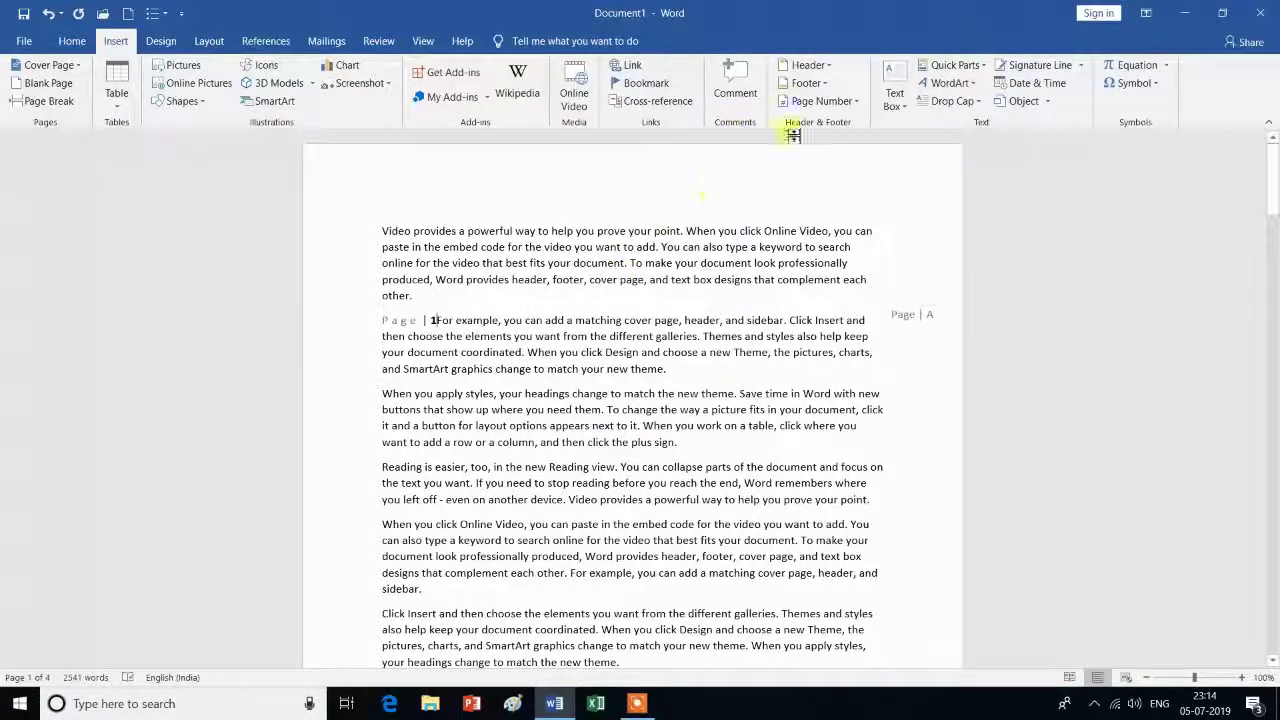
Add Plain Number 2 page numbers at the top of each page and check that headers run A to D
{"action": "left_click", "coordinate": [856, 104]}
{"action": "mouse_move", "coordinate": [827, 122]}
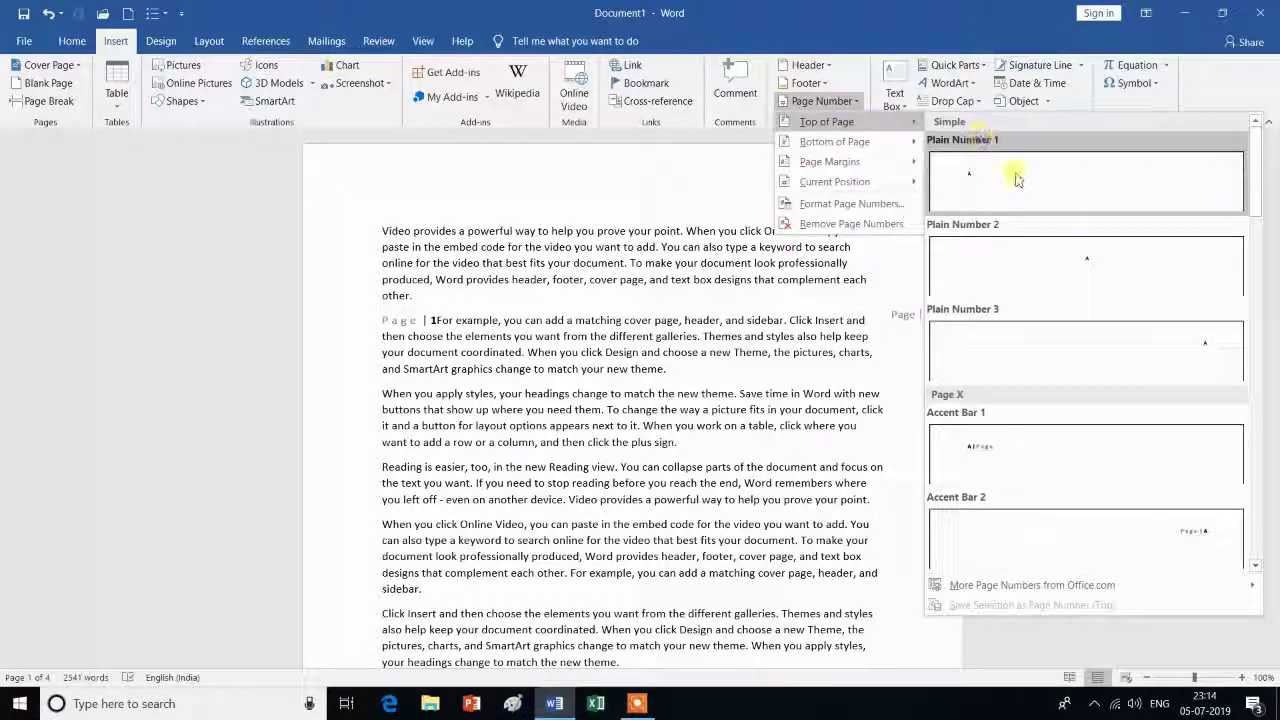
{"action": "left_click", "coordinate": [1052, 264]}
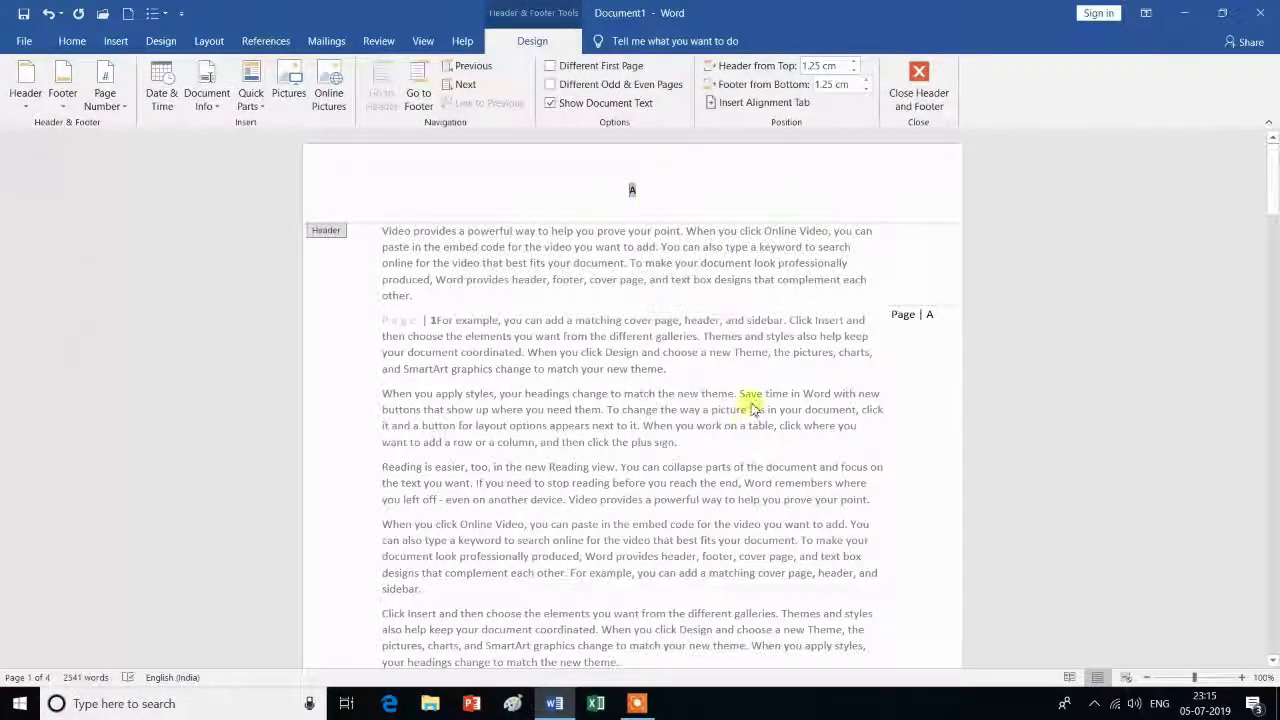
{"action": "scroll", "coordinate": [745, 405], "scroll_direction": "down", "scroll_amount": 3}
{"action": "scroll", "coordinate": [750, 398], "scroll_direction": "down", "scroll_amount": 3}
{"action": "scroll", "coordinate": [750, 398], "scroll_direction": "down", "scroll_amount": 3}
{"action": "scroll", "coordinate": [750, 395], "scroll_direction": "down", "scroll_amount": 2}
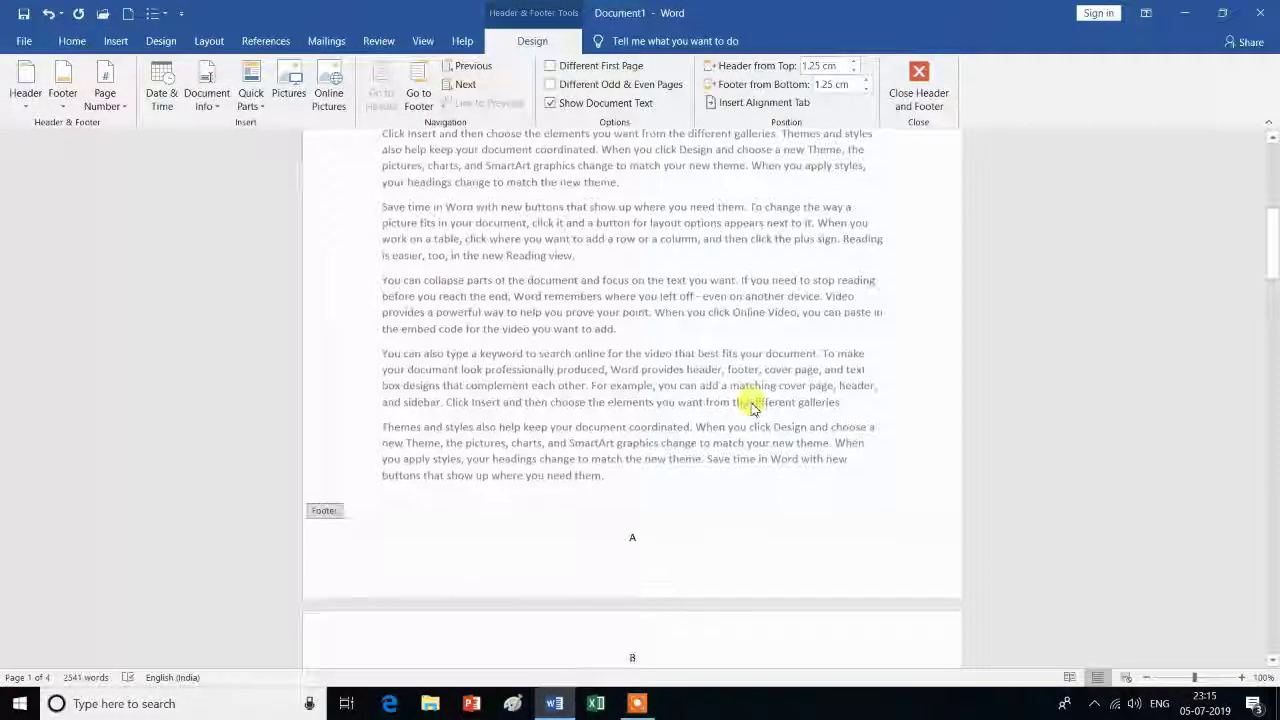
{"action": "scroll", "coordinate": [752, 385], "scroll_direction": "down", "scroll_amount": 2}
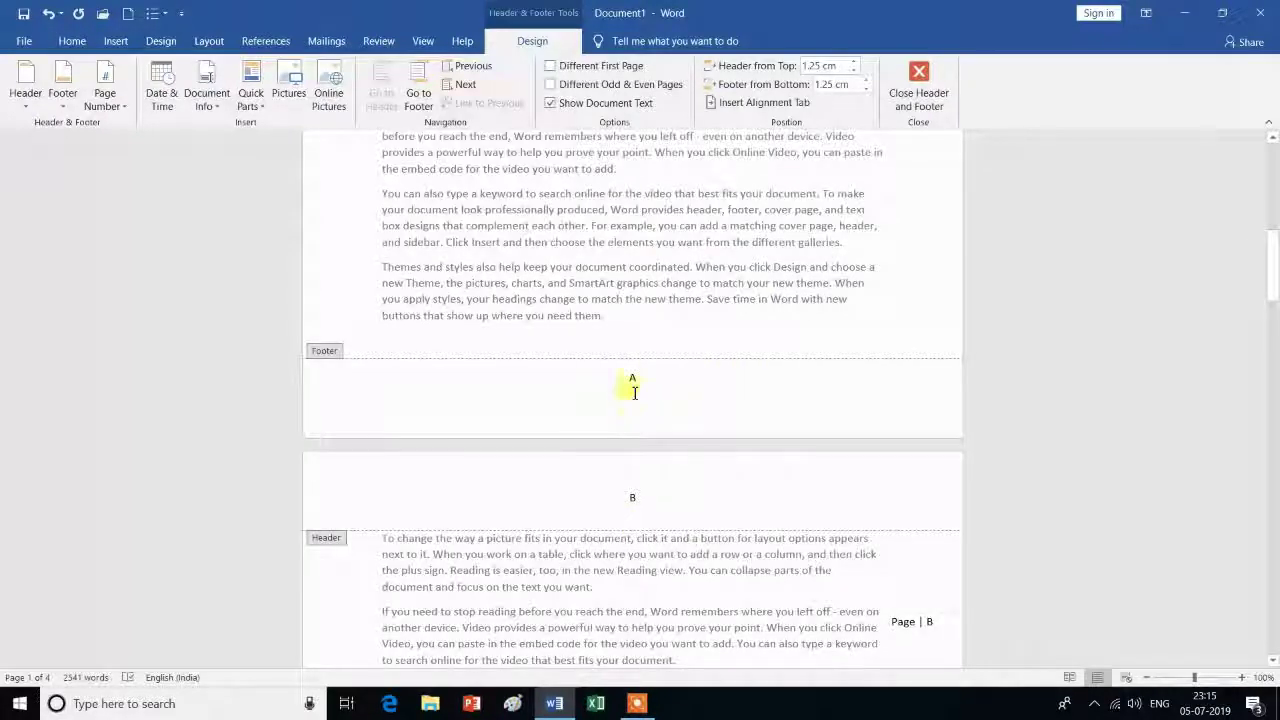
{"action": "scroll", "coordinate": [638, 505], "scroll_direction": "down", "scroll_amount": 3}
{"action": "scroll", "coordinate": [640, 510], "scroll_direction": "down", "scroll_amount": 5}
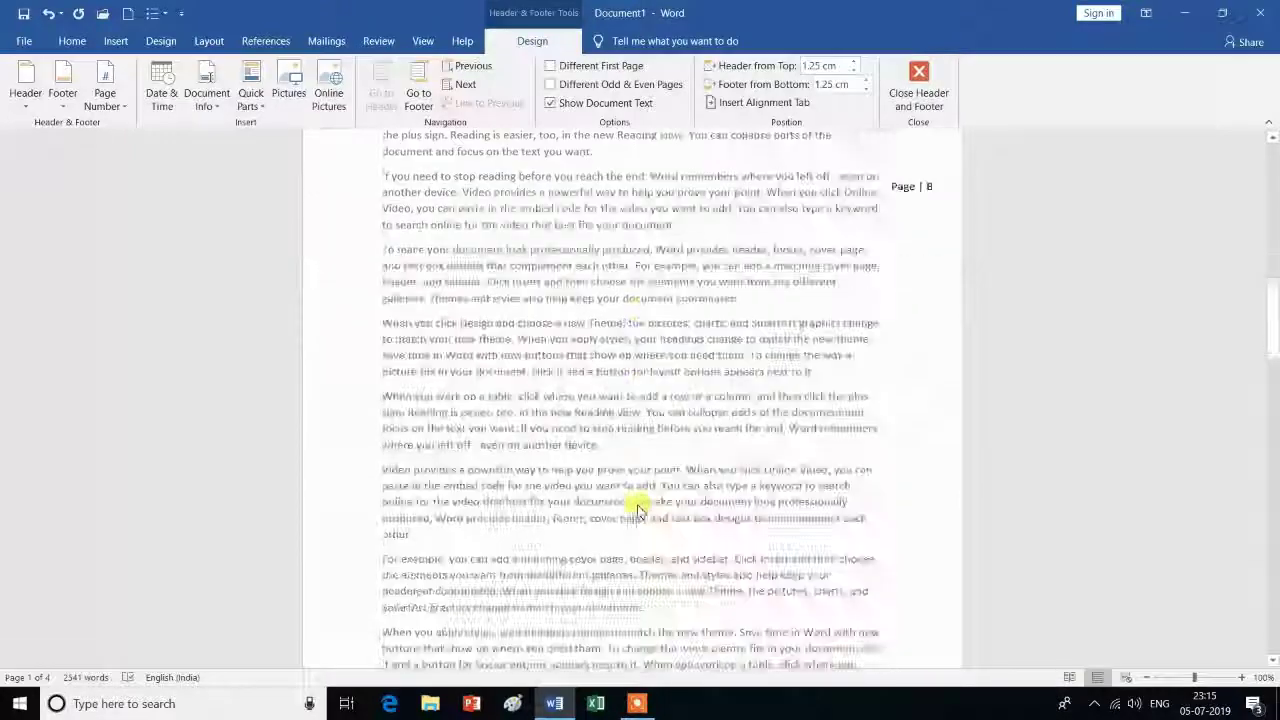
{"action": "scroll", "coordinate": [638, 510], "scroll_direction": "down", "scroll_amount": 3}
{"action": "scroll", "coordinate": [640, 506], "scroll_direction": "down", "scroll_amount": 2}
{"action": "scroll", "coordinate": [623, 531], "scroll_direction": "down", "scroll_amount": 2}
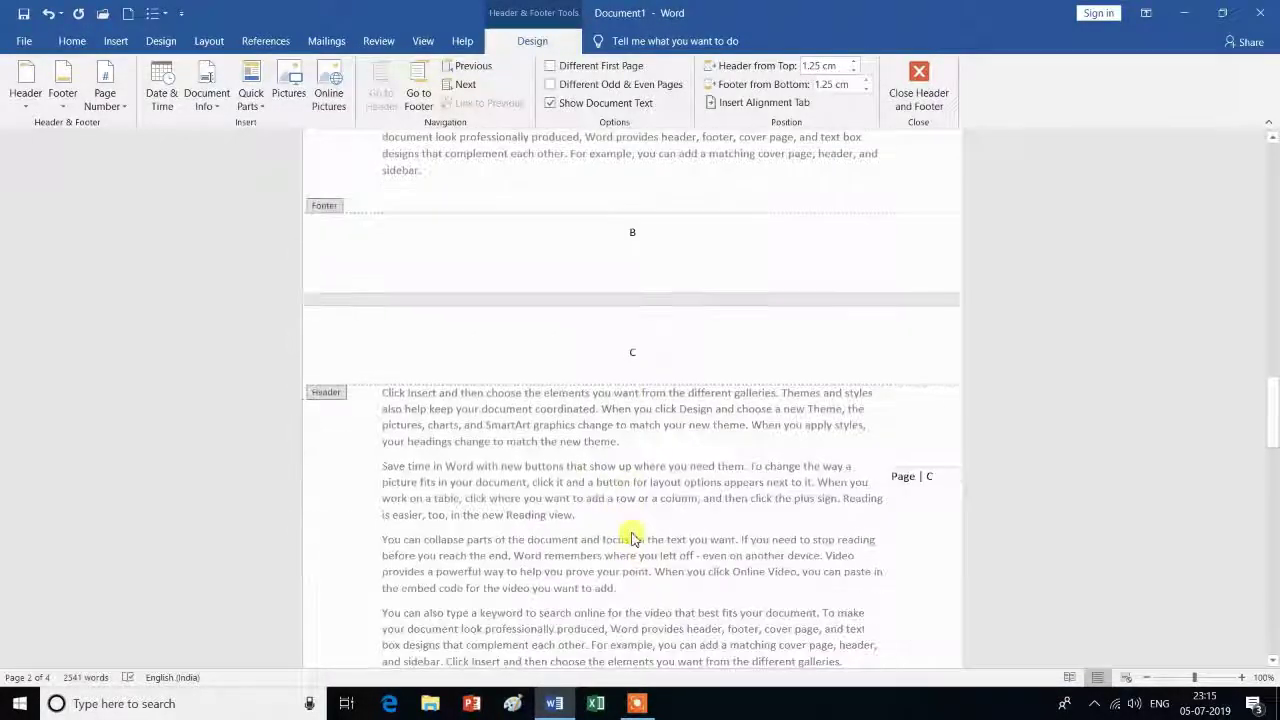
{"action": "scroll", "coordinate": [631, 537], "scroll_direction": "down", "scroll_amount": 5}
{"action": "scroll", "coordinate": [633, 530], "scroll_direction": "down", "scroll_amount": 5}
{"action": "scroll", "coordinate": [636, 520], "scroll_direction": "down", "scroll_amount": 5}
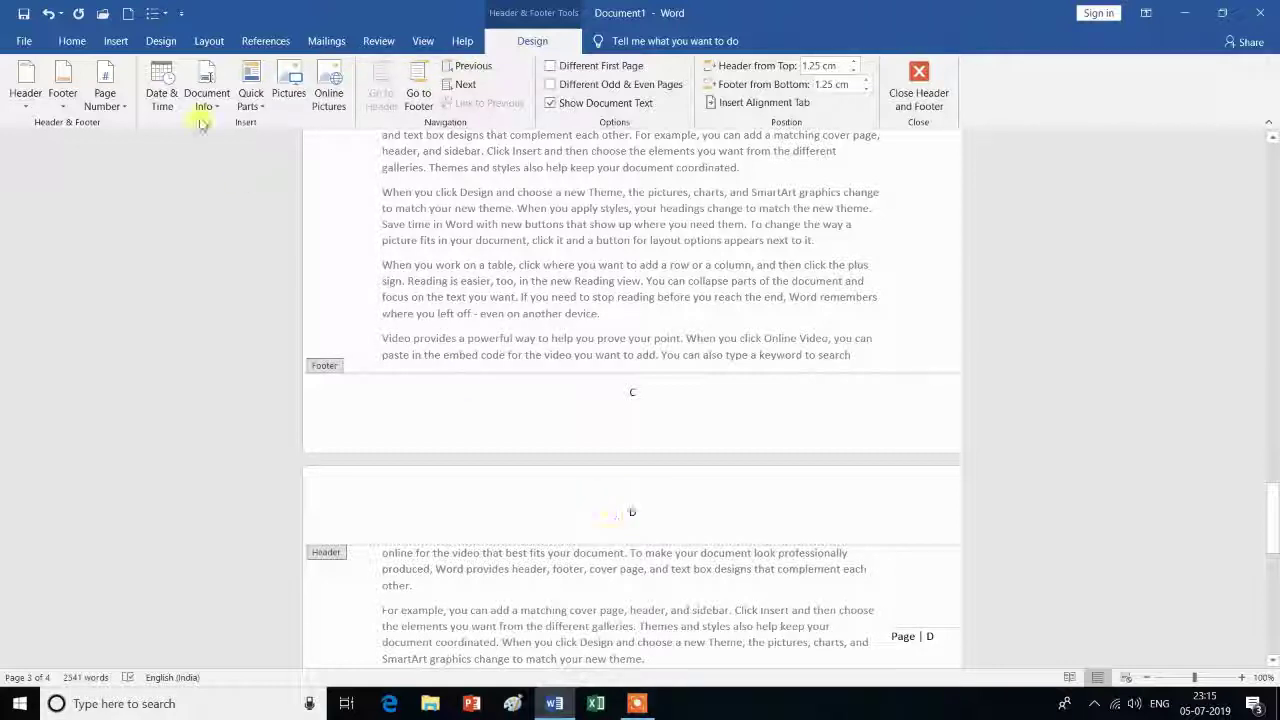
Set the page number format to lowercase roman numerals 'i, ii, iii, ...'
{"action": "left_click", "coordinate": [115, 41]}
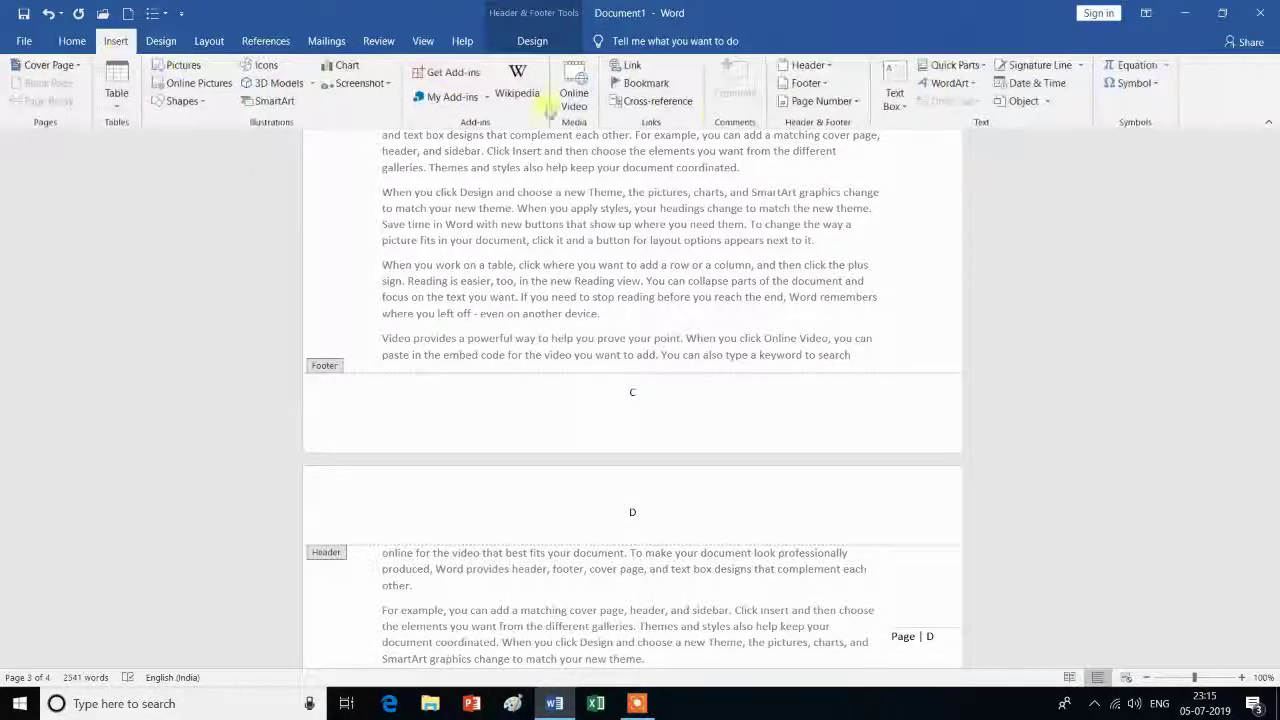
{"action": "left_click", "coordinate": [822, 101]}
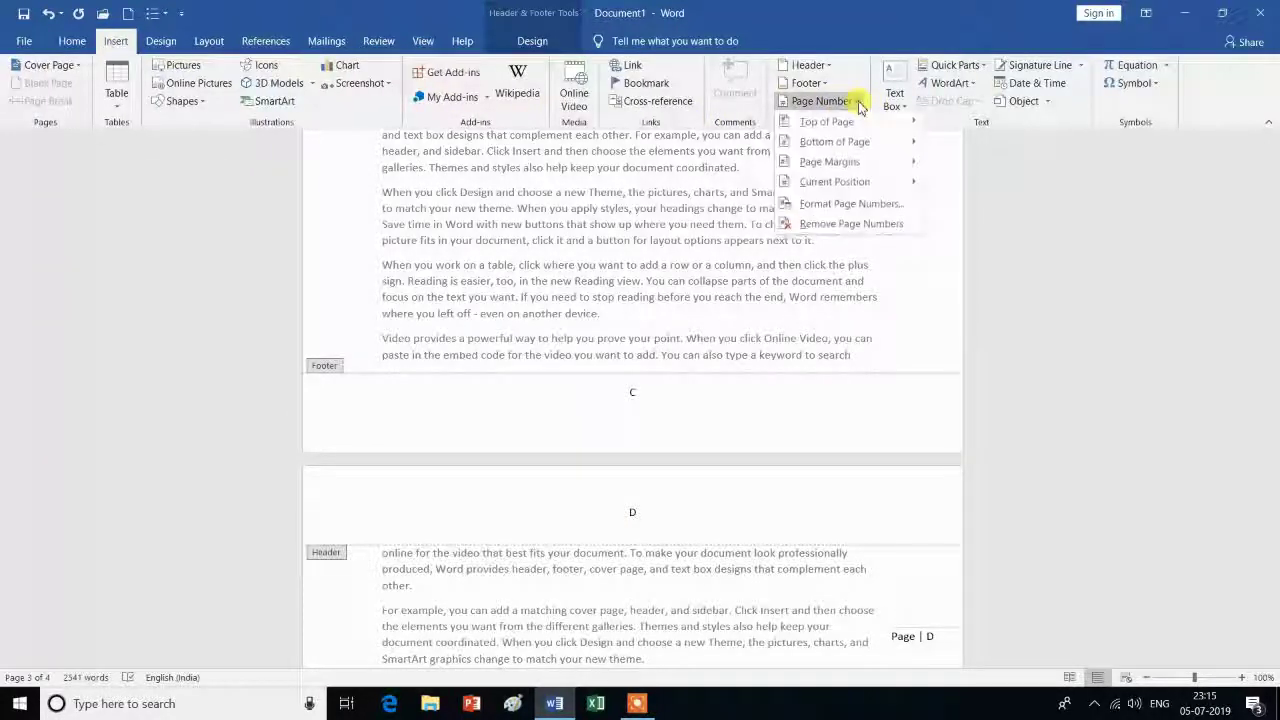
{"action": "left_click", "coordinate": [853, 204]}
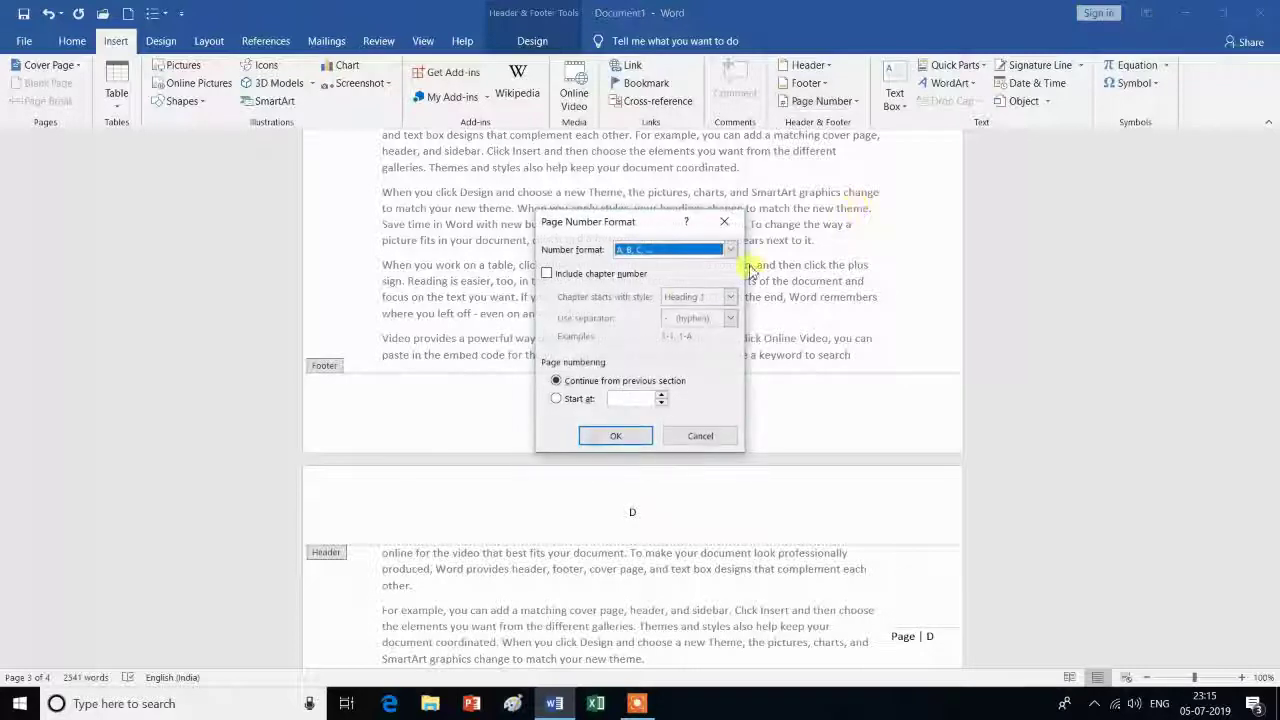
{"action": "left_click", "coordinate": [720, 250]}
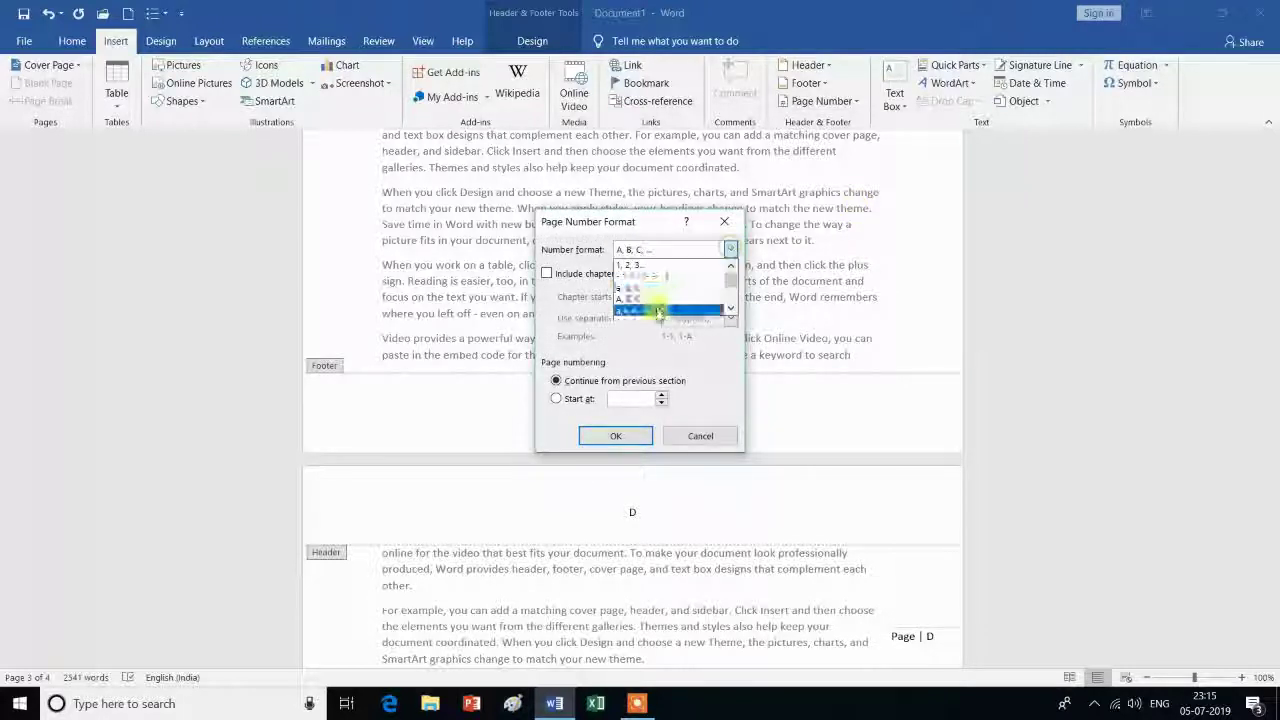
{"action": "left_click", "coordinate": [655, 312]}
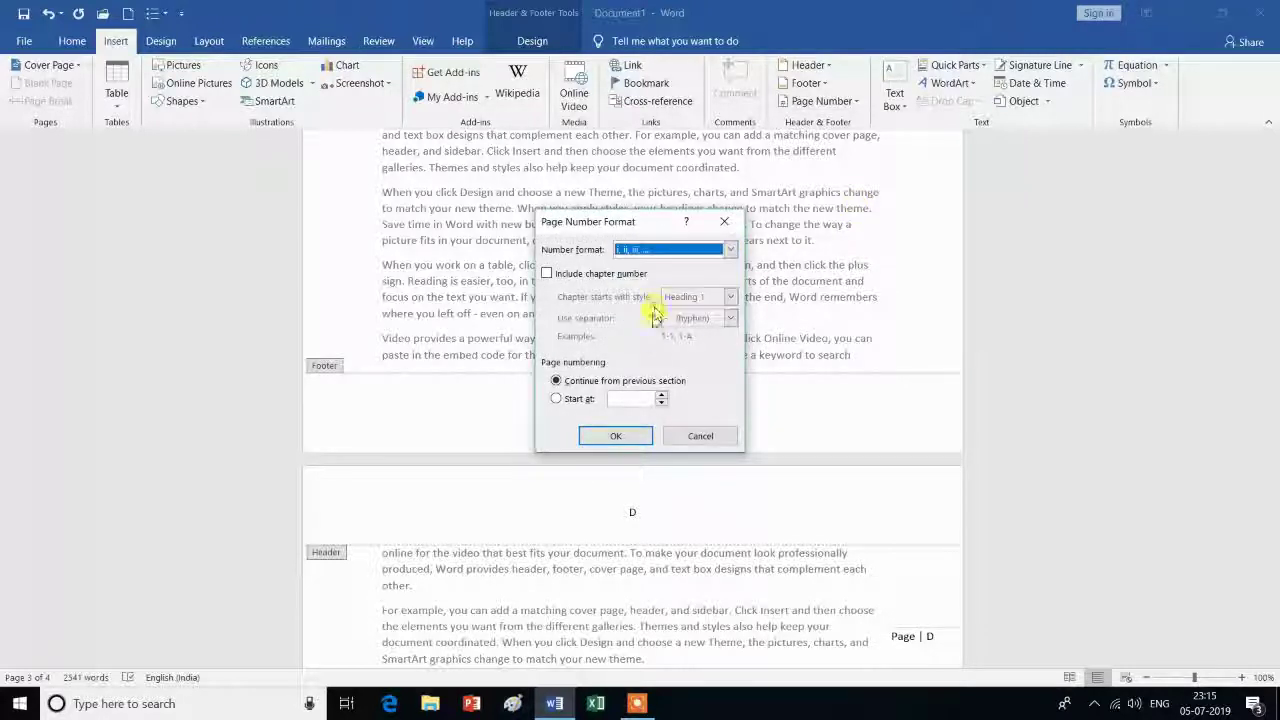
{"action": "left_click", "coordinate": [632, 440]}
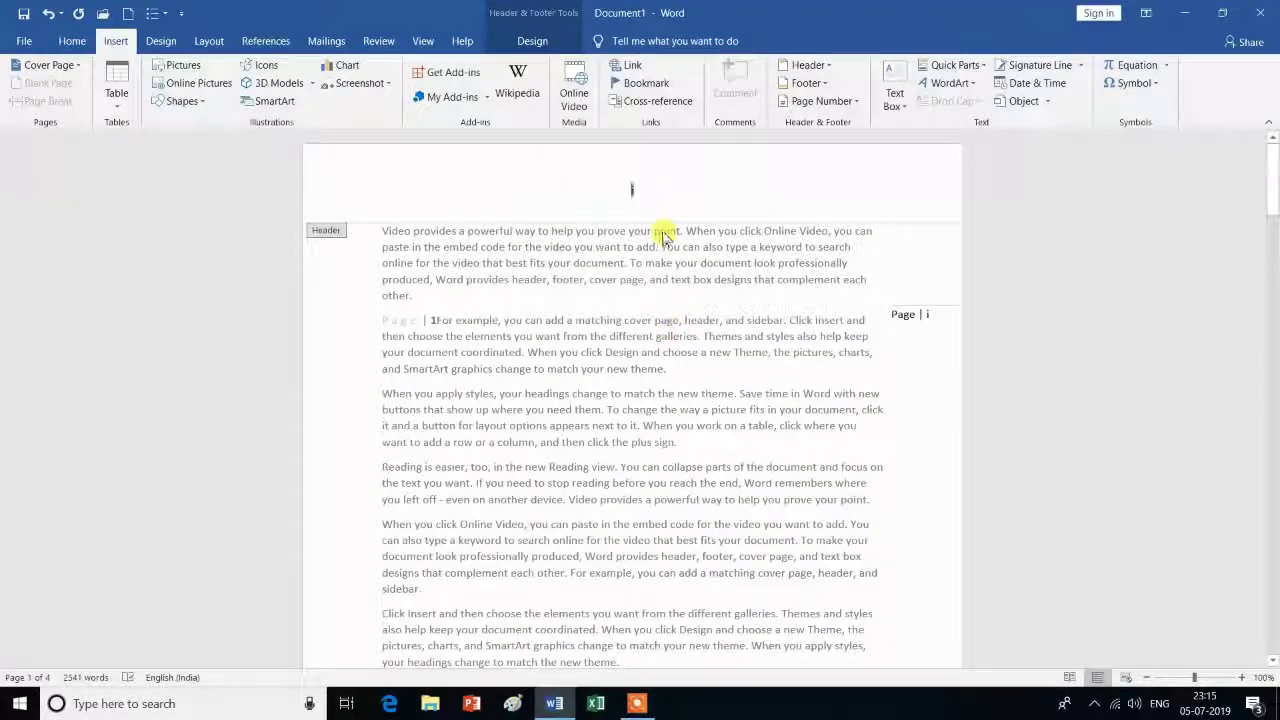
{"action": "scroll", "coordinate": [695, 272], "scroll_direction": "down", "scroll_amount": 2}
{"action": "scroll", "coordinate": [695, 272], "scroll_direction": "down", "scroll_amount": 3}
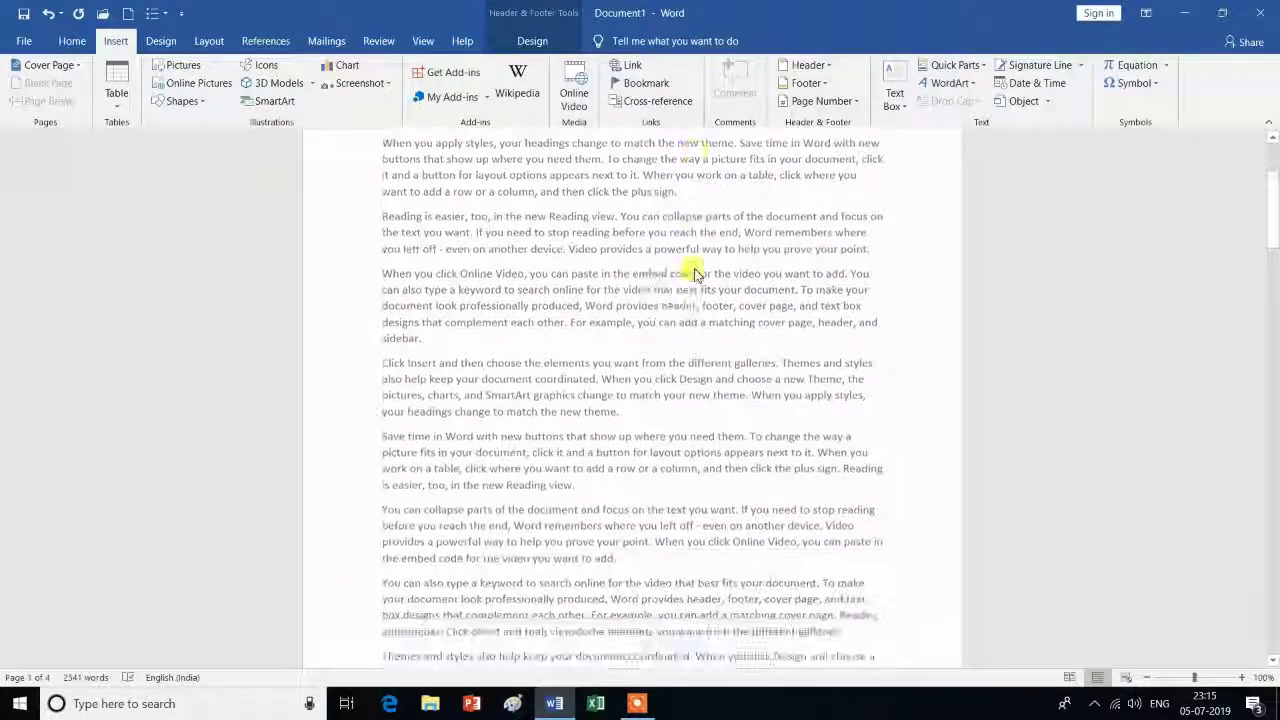
{"action": "scroll", "coordinate": [695, 272], "scroll_direction": "down", "scroll_amount": 3}
{"action": "scroll", "coordinate": [695, 272], "scroll_direction": "down", "scroll_amount": 2}
{"action": "scroll", "coordinate": [695, 272], "scroll_direction": "down", "scroll_amount": 3}
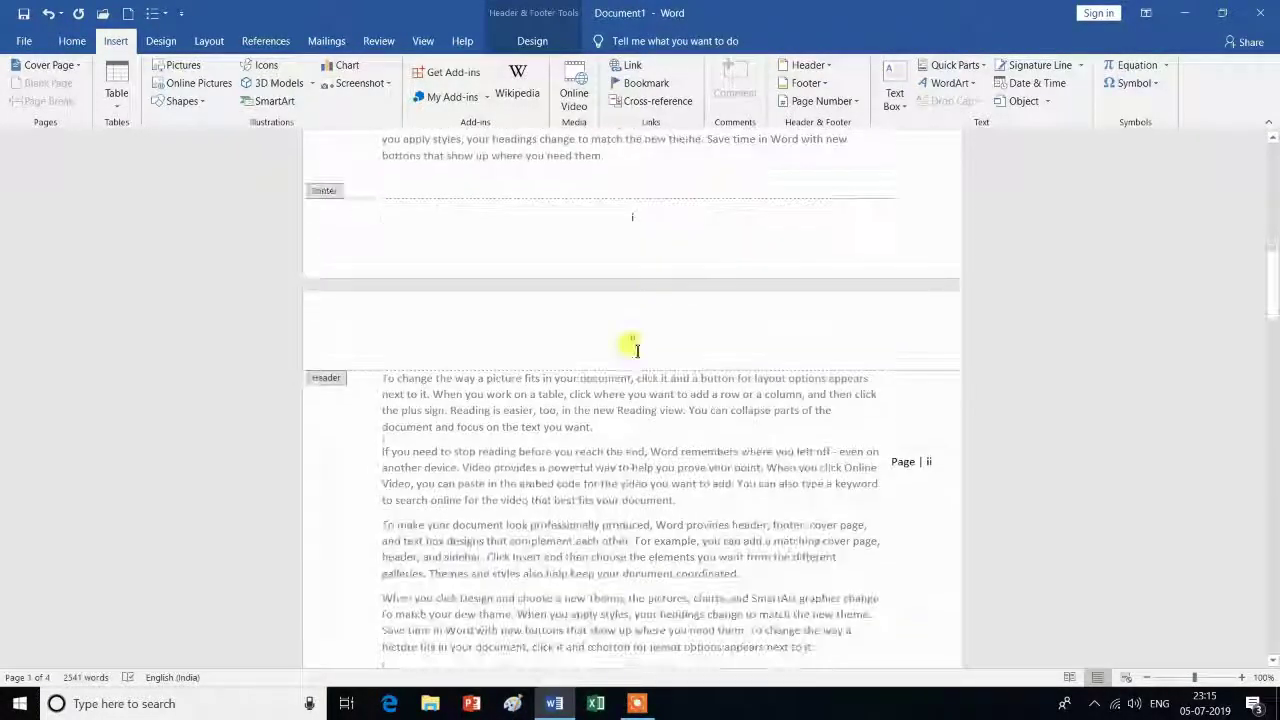
{"action": "scroll", "coordinate": [684, 352], "scroll_direction": "down", "scroll_amount": 2}
{"action": "scroll", "coordinate": [683, 360], "scroll_direction": "down", "scroll_amount": 4}
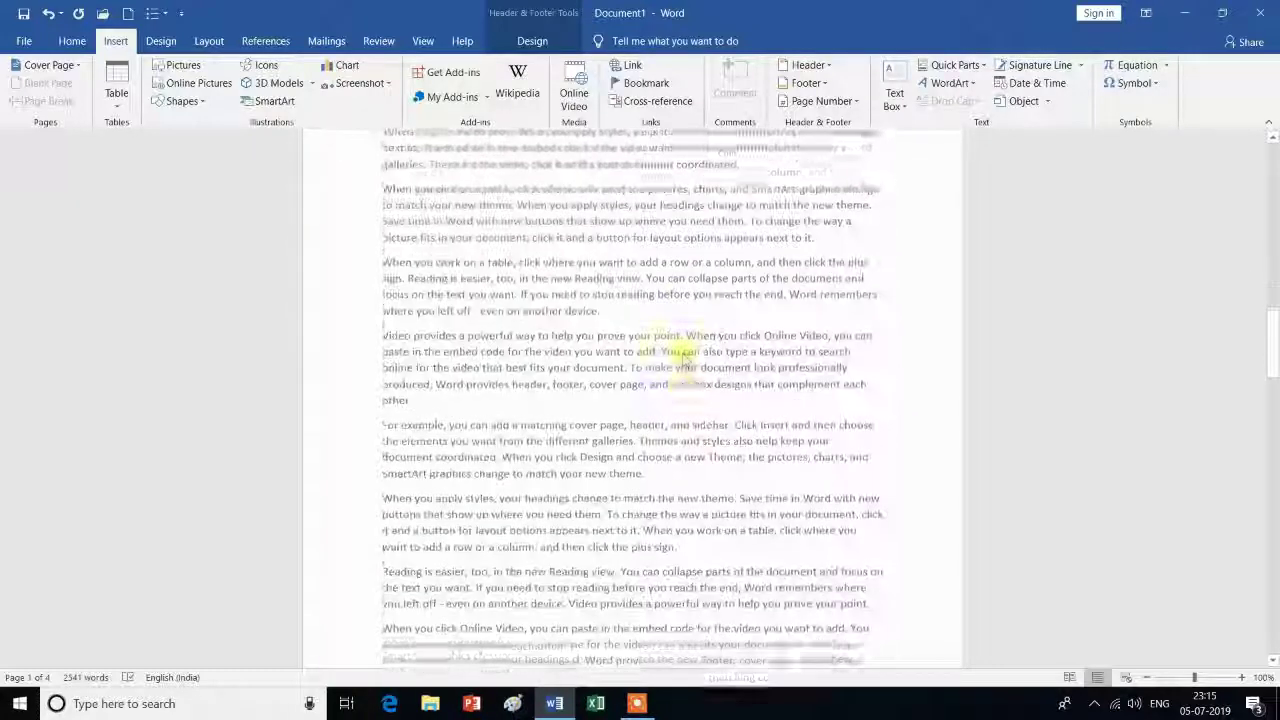
{"action": "scroll", "coordinate": [682, 370], "scroll_direction": "down", "scroll_amount": 4}
{"action": "scroll", "coordinate": [680, 388], "scroll_direction": "down", "scroll_amount": 2}
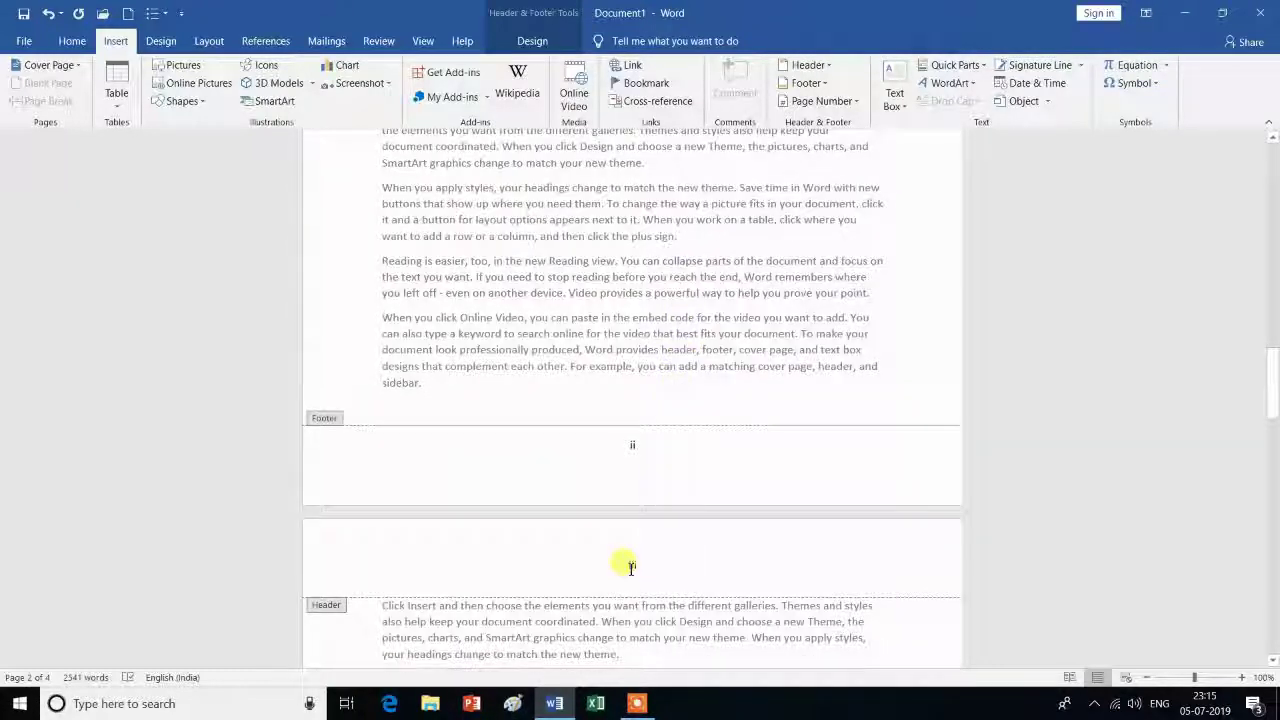
{"action": "scroll", "coordinate": [666, 563], "scroll_direction": "down", "scroll_amount": 1}
{"action": "scroll", "coordinate": [675, 570], "scroll_direction": "down", "scroll_amount": 2}
{"action": "scroll", "coordinate": [676, 562], "scroll_direction": "down", "scroll_amount": 1}
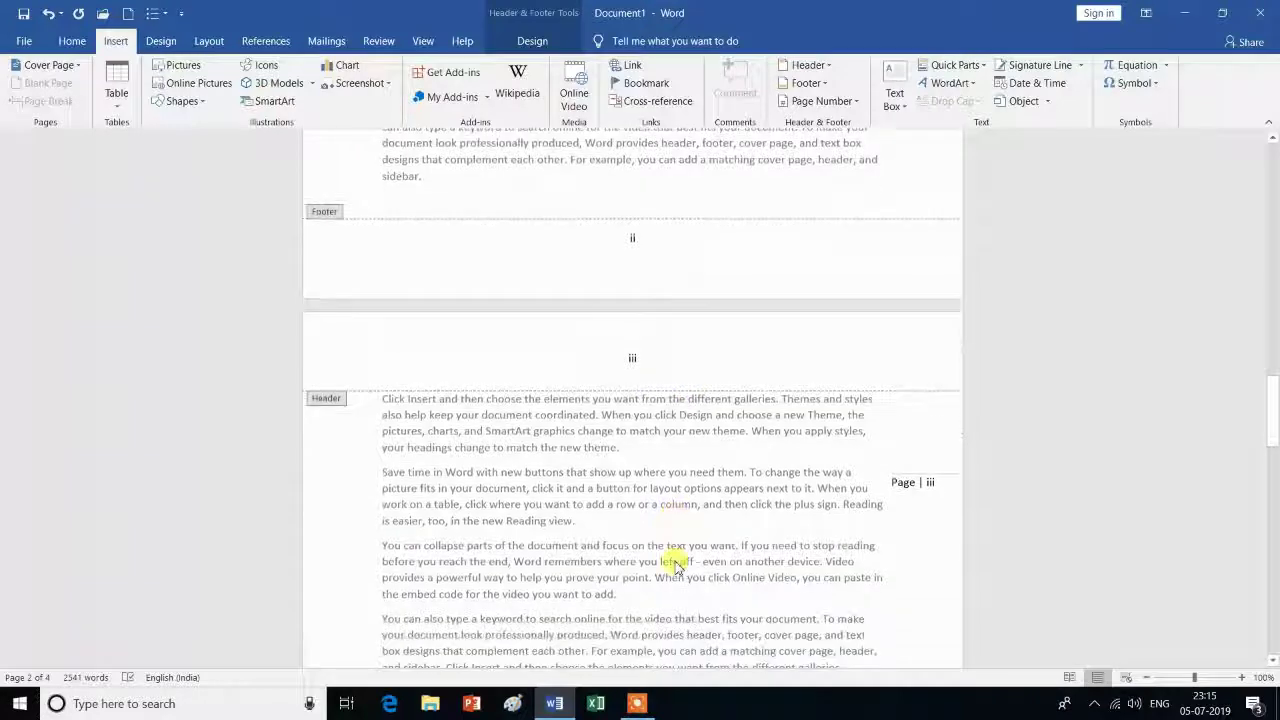
{"action": "scroll", "coordinate": [676, 562], "scroll_direction": "down", "scroll_amount": 2}
{"action": "scroll", "coordinate": [675, 563], "scroll_direction": "down", "scroll_amount": 3}
{"action": "scroll", "coordinate": [675, 563], "scroll_direction": "down", "scroll_amount": 4}
{"action": "scroll", "coordinate": [660, 568], "scroll_direction": "down", "scroll_amount": 4}
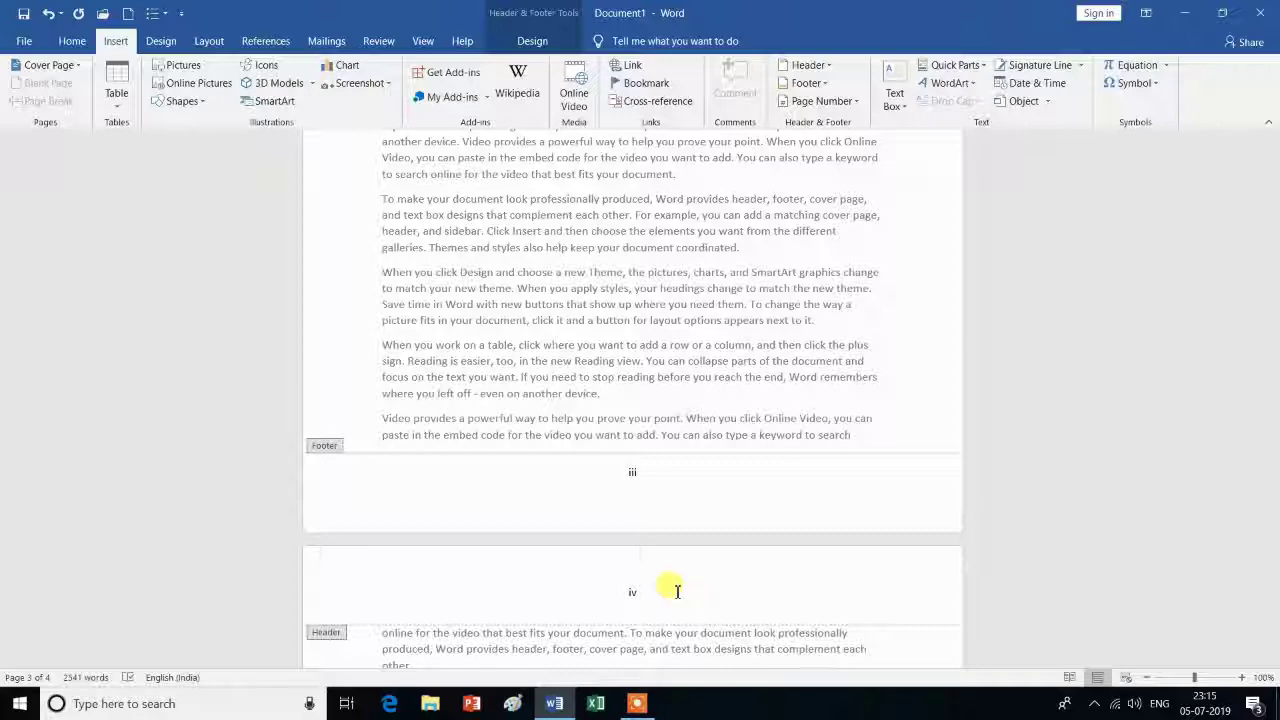
{"action": "scroll", "coordinate": [677, 591], "scroll_direction": "down", "scroll_amount": 2}
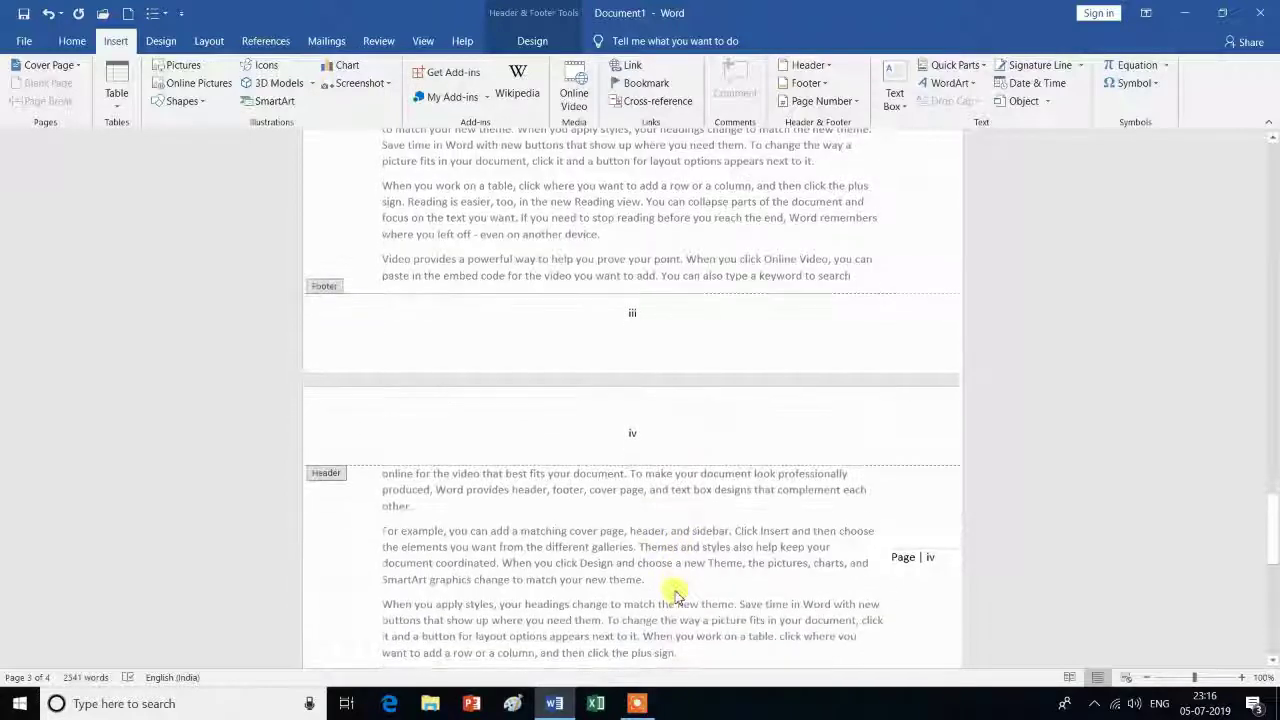
{"action": "scroll", "coordinate": [677, 595], "scroll_direction": "down", "scroll_amount": 2}
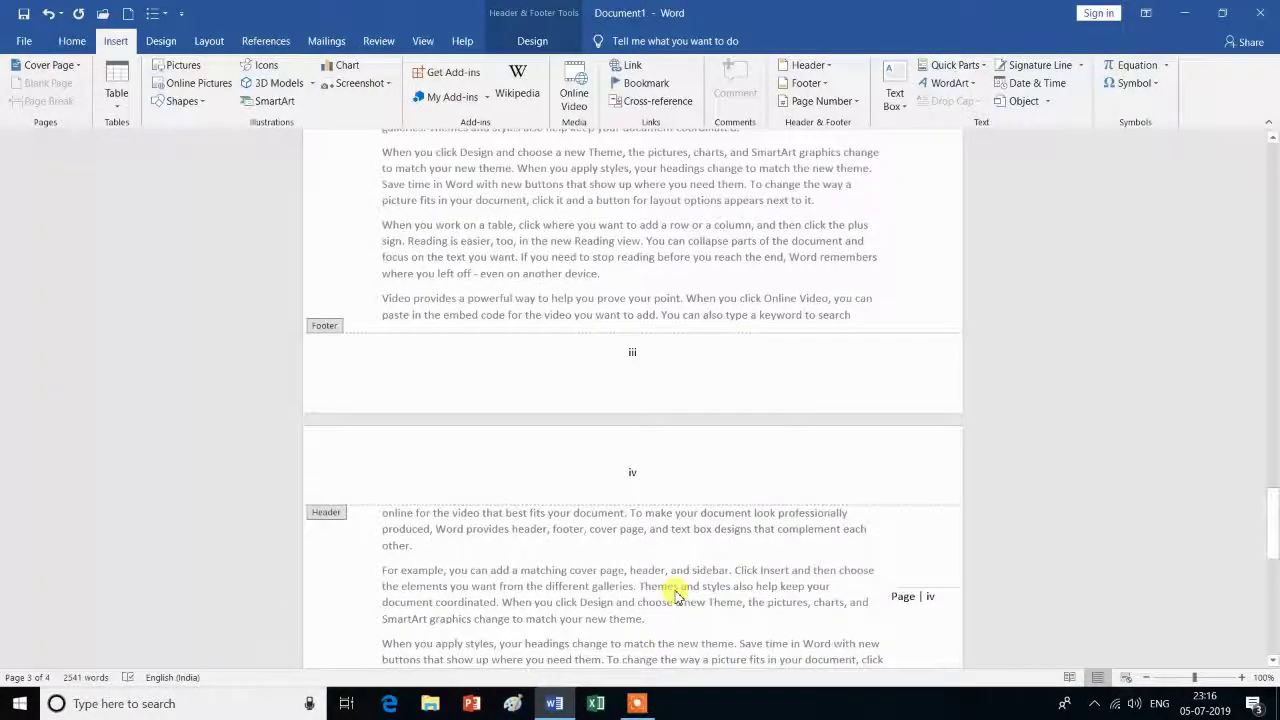
{"action": "scroll", "coordinate": [677, 591], "scroll_direction": "up", "scroll_amount": 3}
{"action": "scroll", "coordinate": [677, 591], "scroll_direction": "up", "scroll_amount": 3}
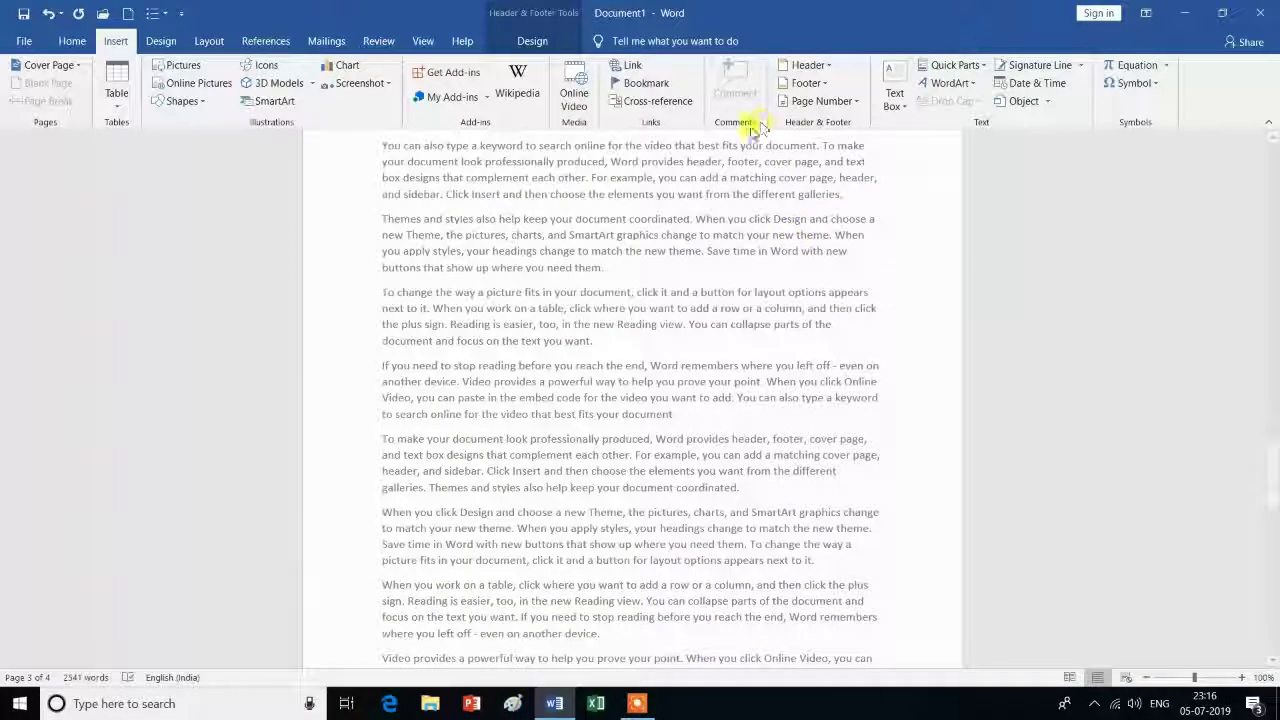